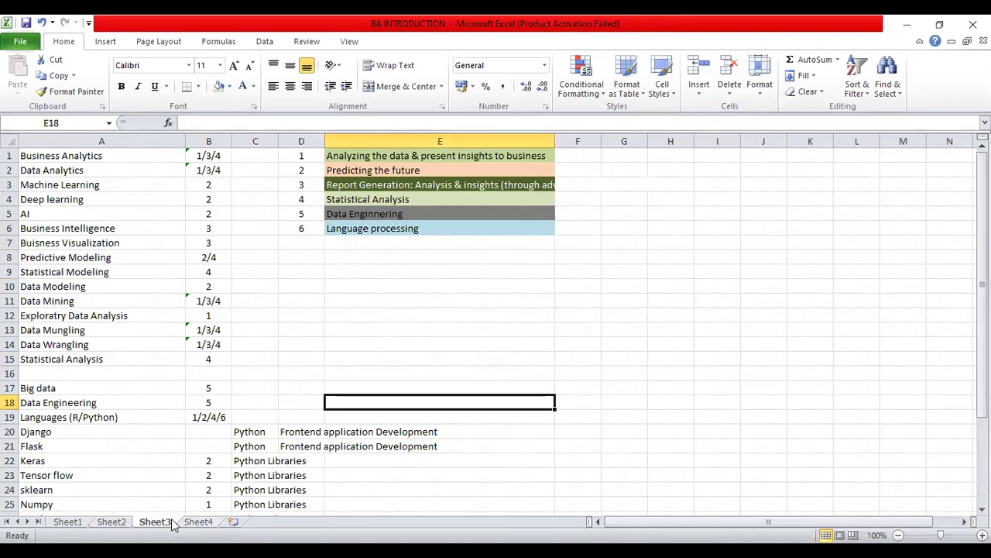
# Step: Switch to Sheet4 and enter the heading "Mean" in cell G1
pyautogui.click(194, 515)
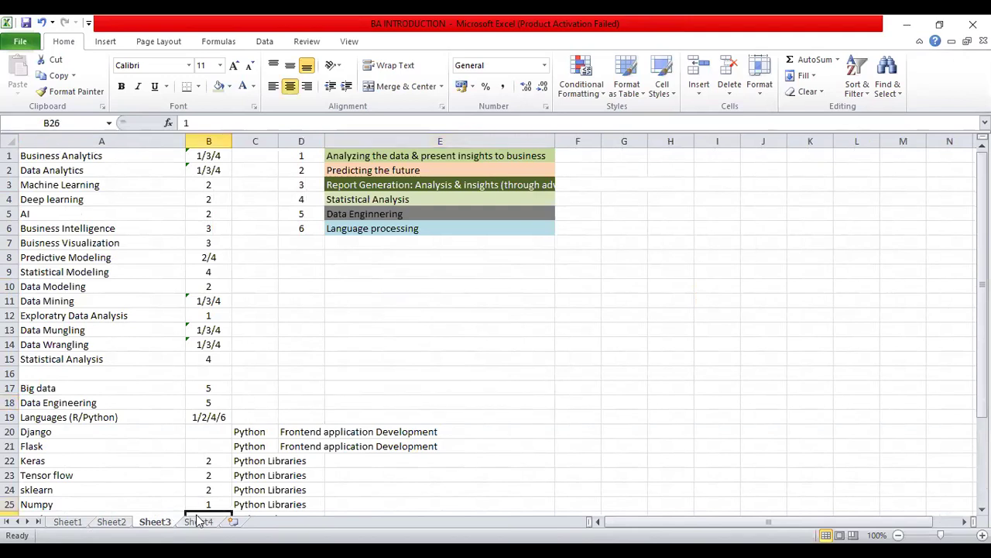
pyautogui.click(199, 521)
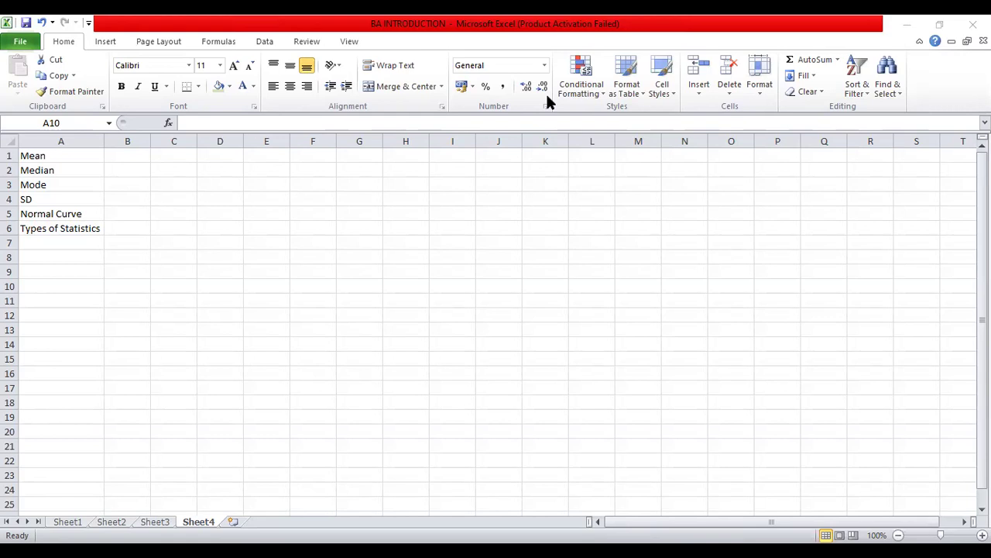
pyautogui.click(352, 155)
pyautogui.write('Mean')
pyautogui.press('Tab')
pyautogui.press('Return')
pyautogui.press('Left')
pyautogui.press('Right')
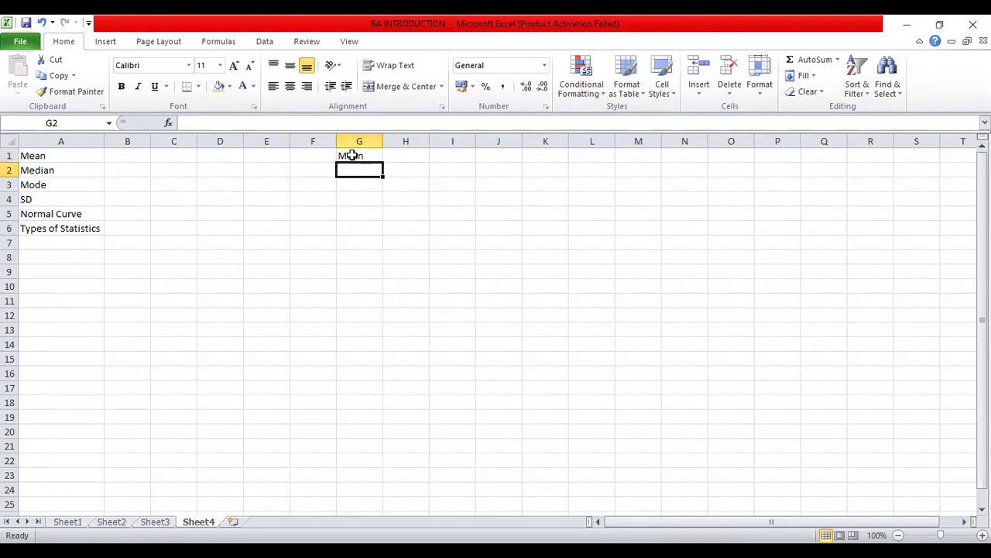
# Step: Enter the values 25, 27 and 29 in cells G2 to G4 under the Mean heading
pyautogui.write('25')
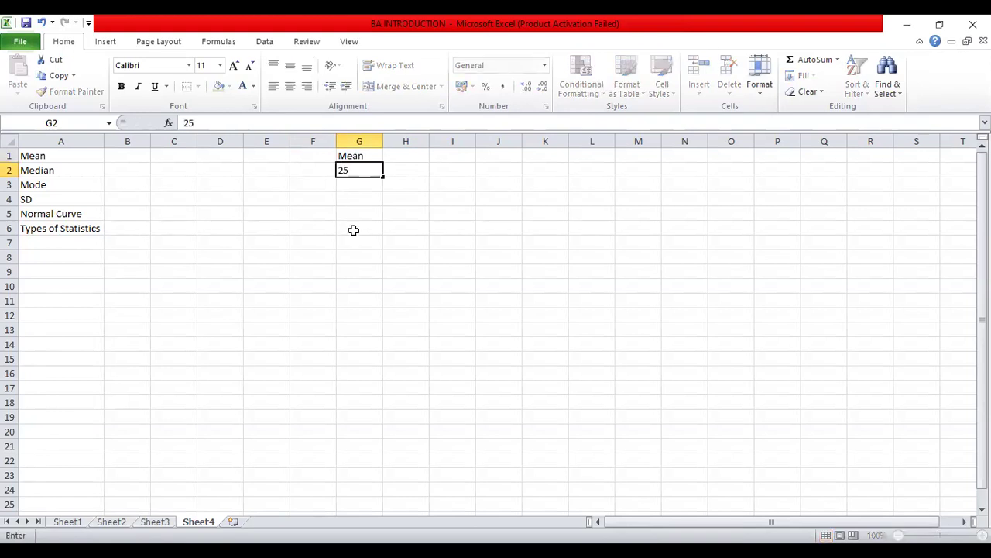
pyautogui.press('Return')
pyautogui.write('27')
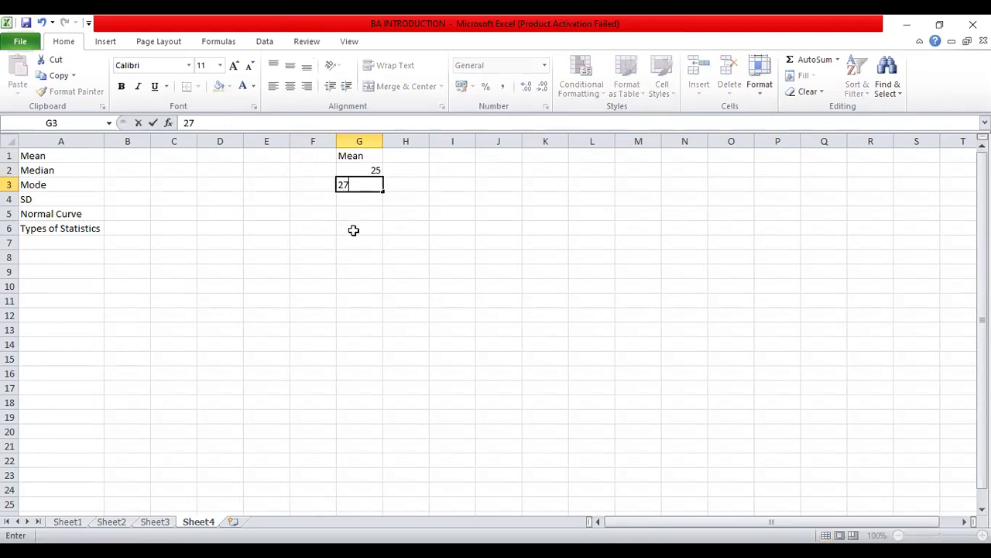
pyautogui.press('Return')
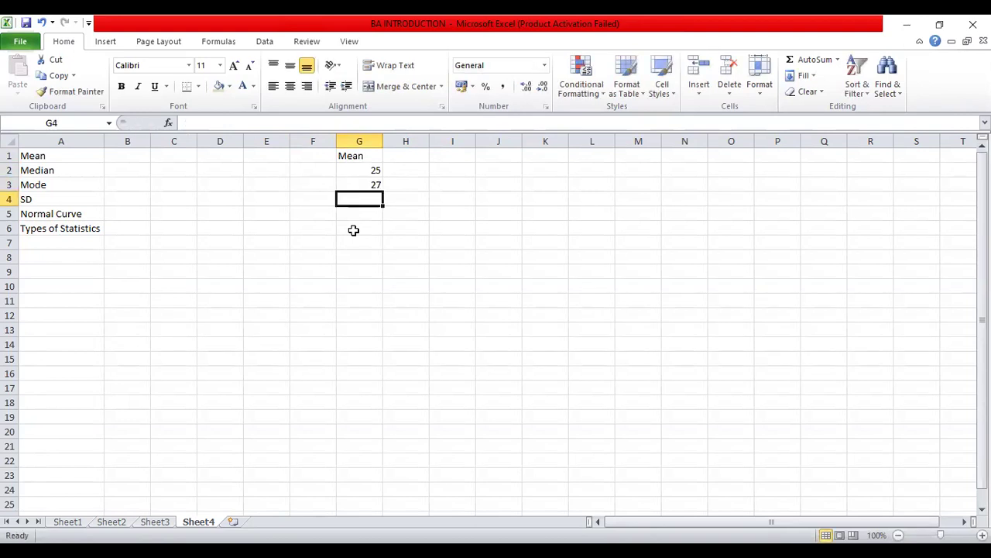
pyautogui.write('29')
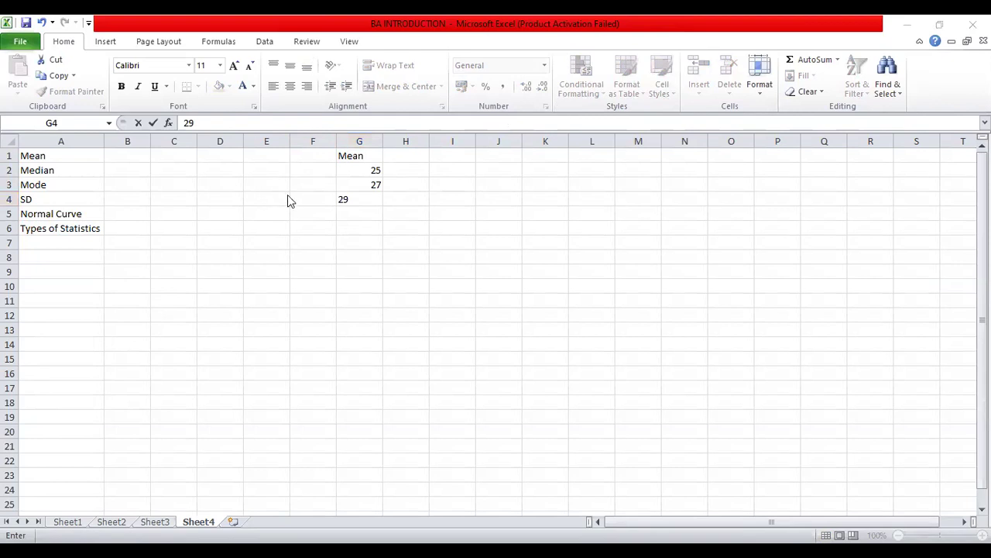
pyautogui.press('Tab')
# Step: Continue the data in column G with 31, 34 and 22 in cells G5 to G7
pyautogui.click(344, 213)
pyautogui.write('31')
pyautogui.press('Tab')
pyautogui.press('Return')
pyautogui.write('34')
pyautogui.press('Return')
pyautogui.write('22')
pyautogui.press('Return')
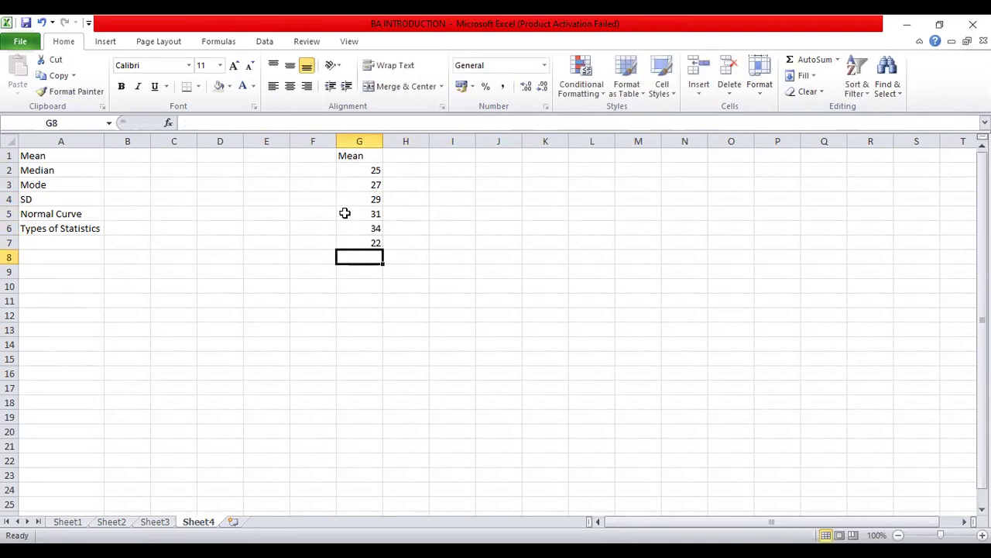
# Step: Complete the data list with 23 in cell G8 and 24 in cell G9
pyautogui.write('23')
pyautogui.press('Left')
pyautogui.press('Down')
pyautogui.press('Right')
pyautogui.write('24')
pyautogui.press('Right')
pyautogui.press('Left')
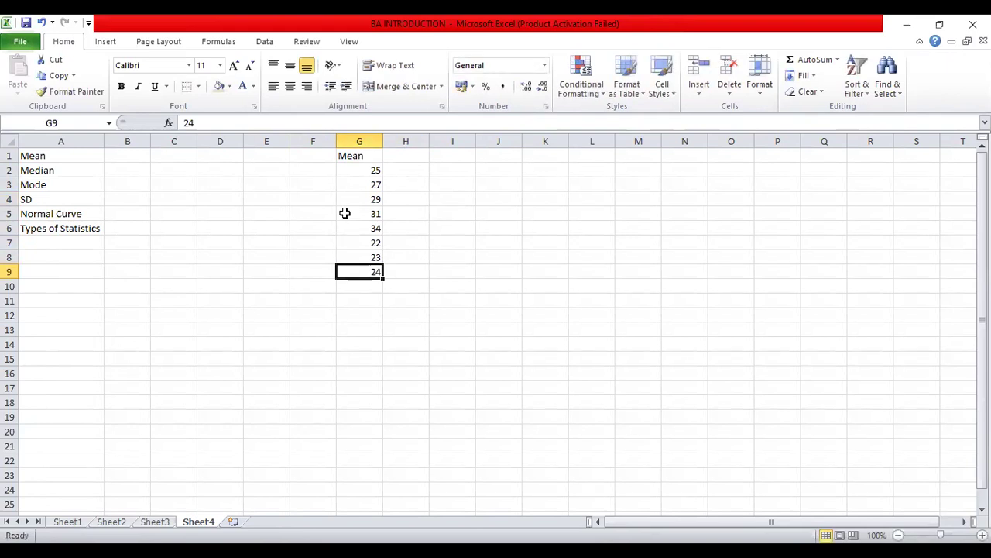
# Step: Centre-align all of column G horizontally
pyautogui.click(359, 141)
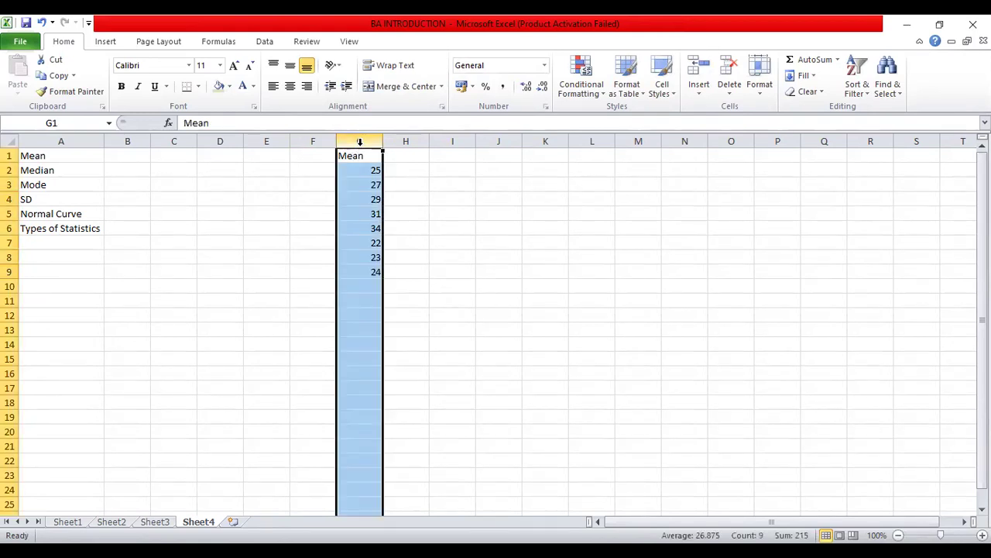
pyautogui.click(292, 89)
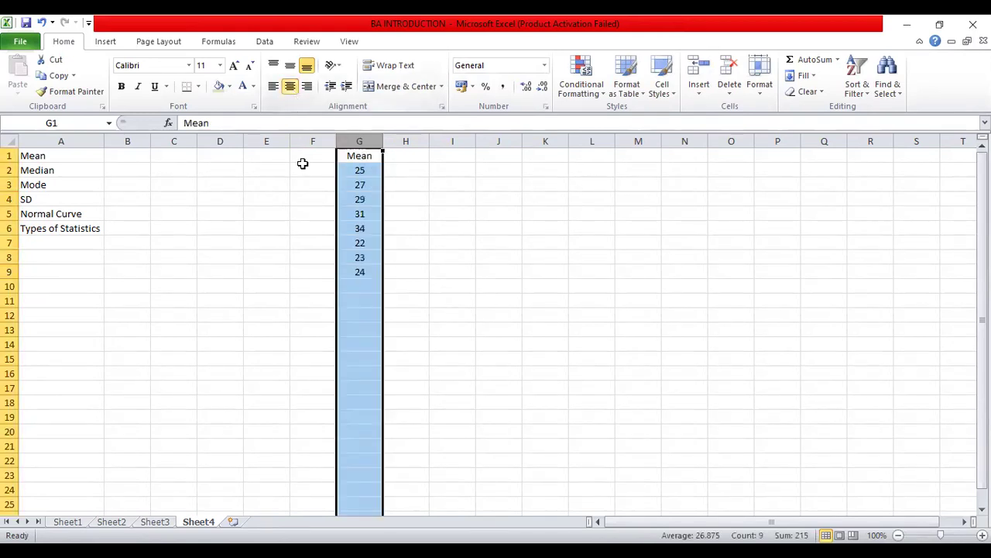
pyautogui.click(363, 284)
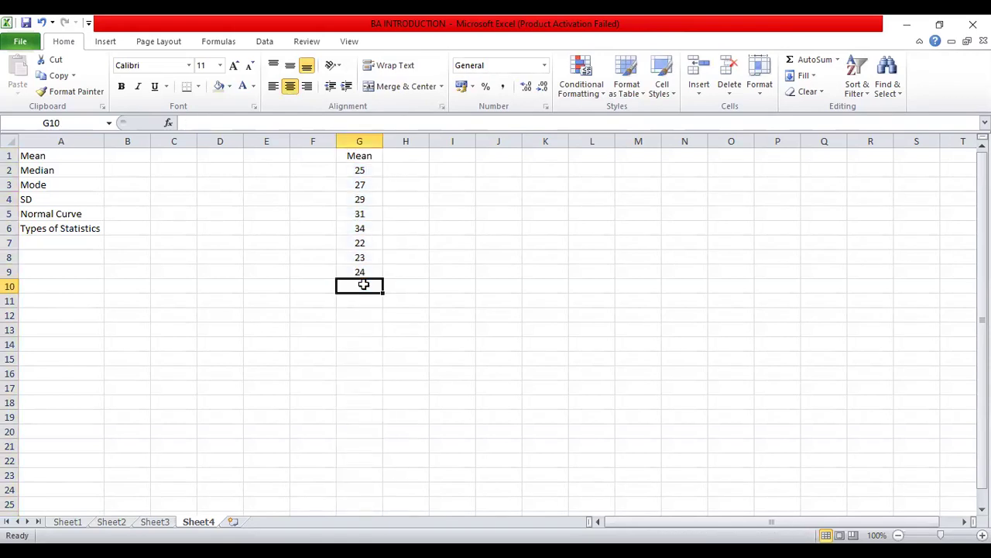
# Step: Calculate the mean of the data in cell G12 with an AVERAGE formula over G2:G9
pyautogui.press('Down')
pyautogui.press('Down')
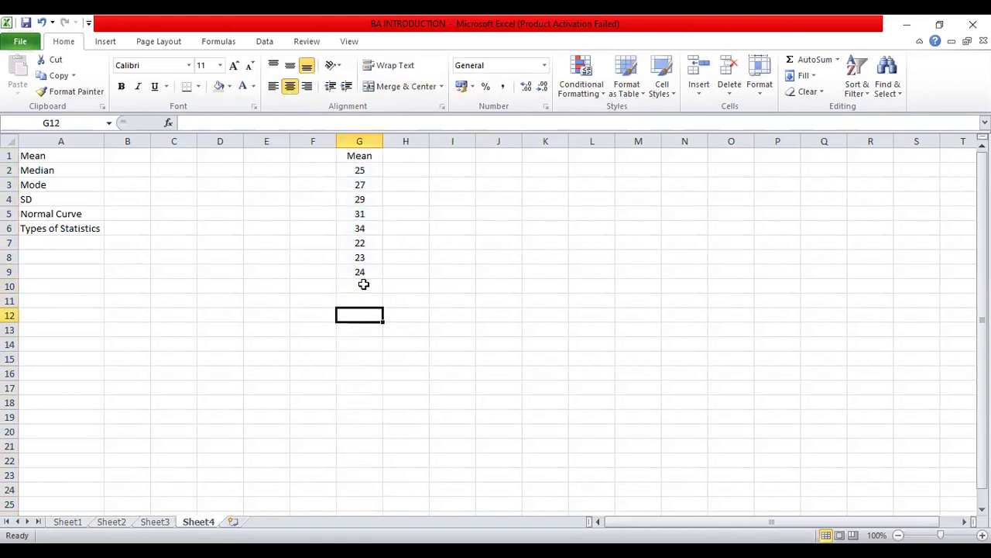
pyautogui.write('=')
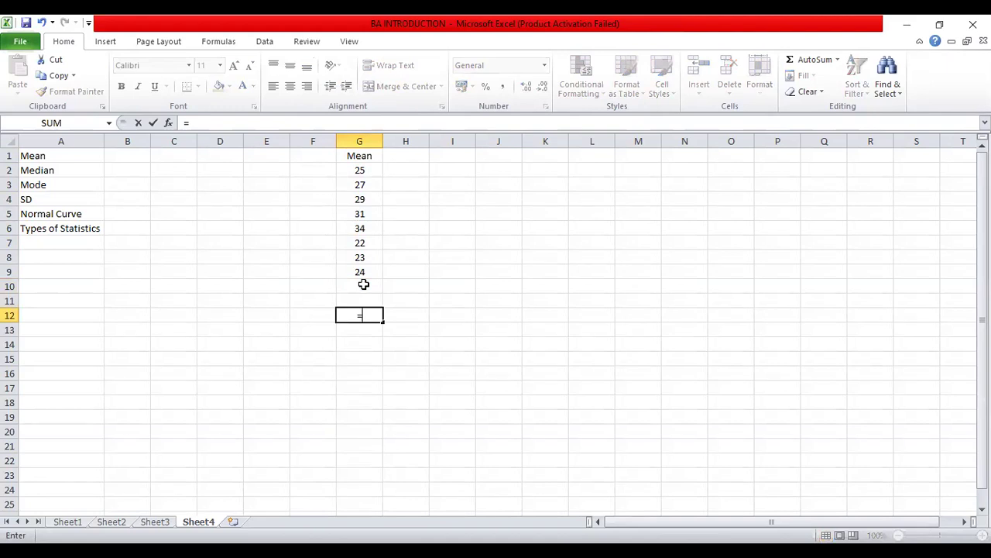
pyautogui.write('A')
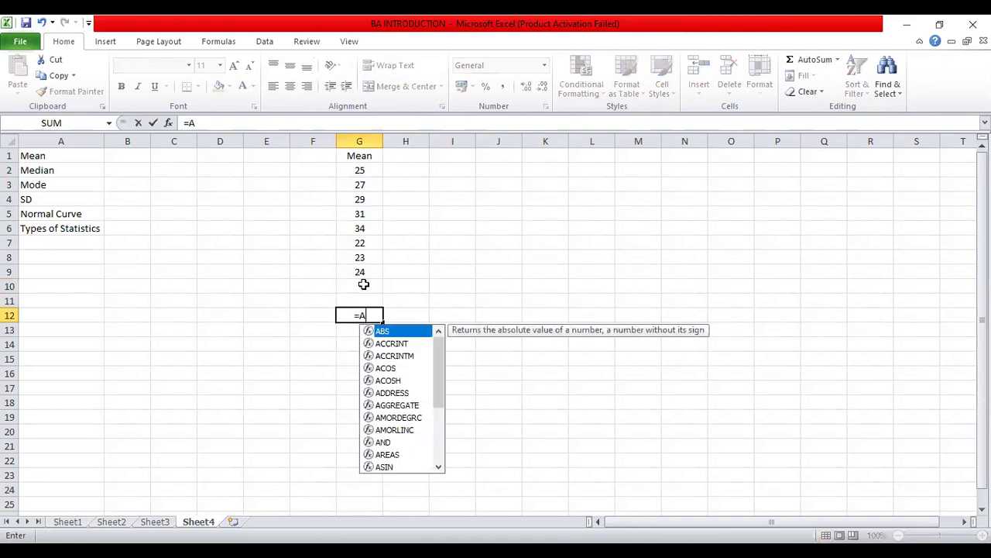
pyautogui.write('verage(')
pyautogui.press('Up')
pyautogui.press('Up')
pyautogui.press('Up')
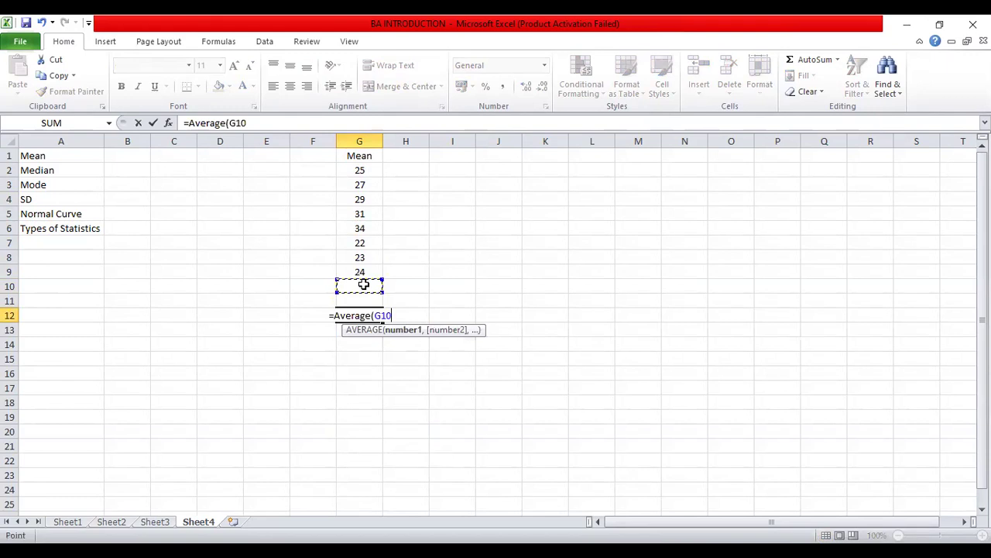
pyautogui.hotkey('shift', 'Up')
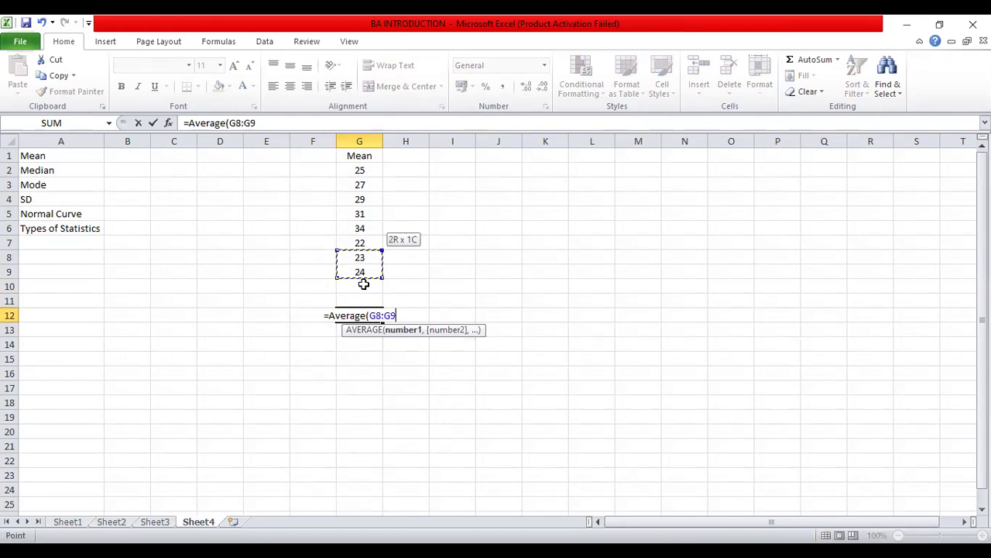
pyautogui.hotkey('shift', 'Up')
pyautogui.hotkey('shift', 'Up')
pyautogui.hotkey('shift', 'Up')
pyautogui.hotkey('shift', 'Up')
pyautogui.hotkey('shift', 'Up')
pyautogui.hotkey('shift', 'Up')
pyautogui.press('Return')
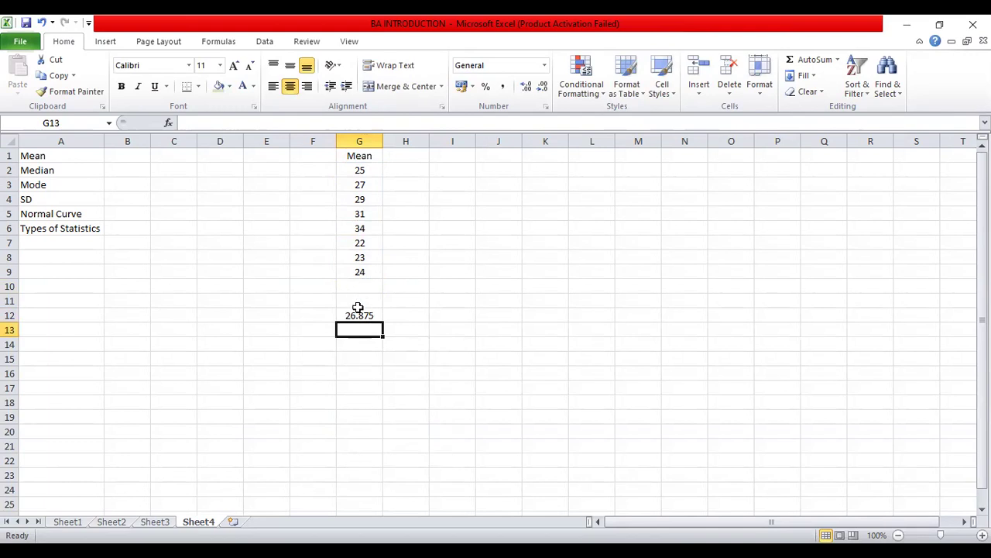
# Step: Reduce the average in cell G12 to display no decimal places
pyautogui.click(359, 314)
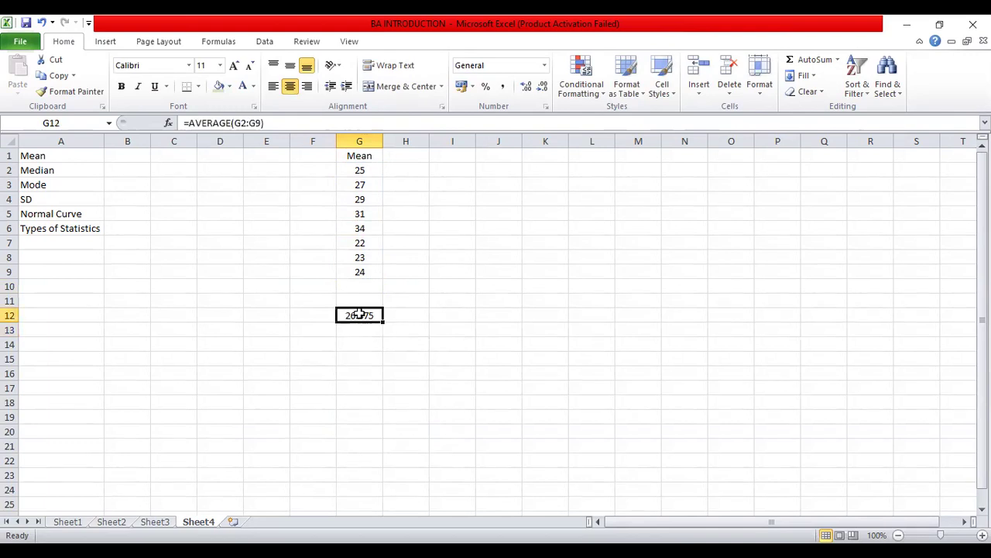
pyautogui.click(543, 86)
pyautogui.click(542, 86)
pyautogui.click(543, 87)
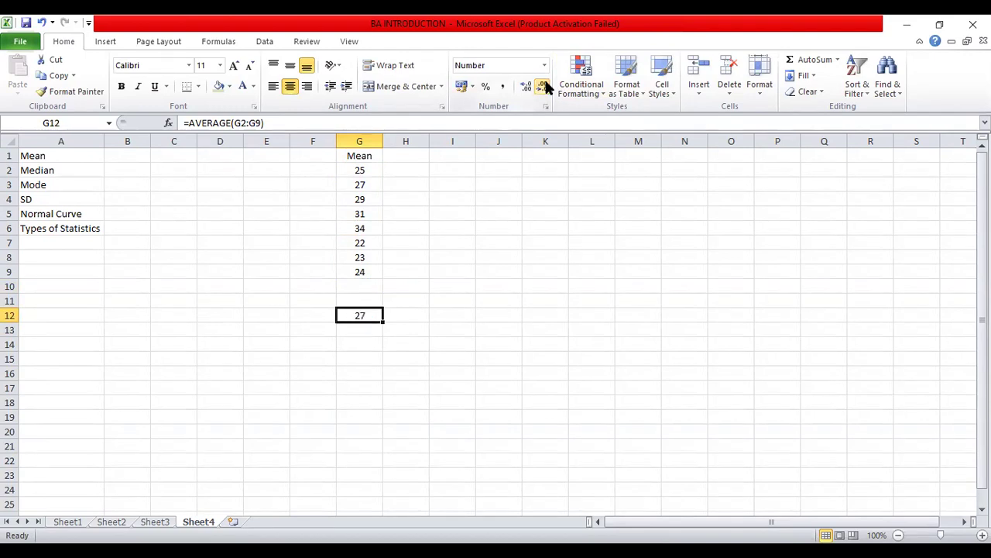
# Step: Enter the row labels "Mean" in cell F12 and "Median" in cell F13
pyautogui.press('Left')
pyautogui.write('Mean')
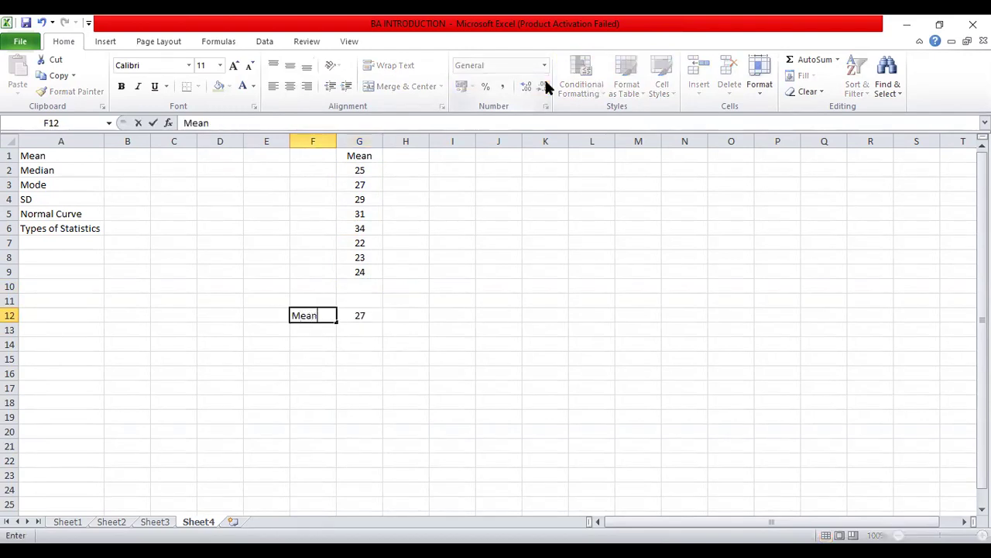
pyautogui.press('Tab')
pyautogui.press('Left')
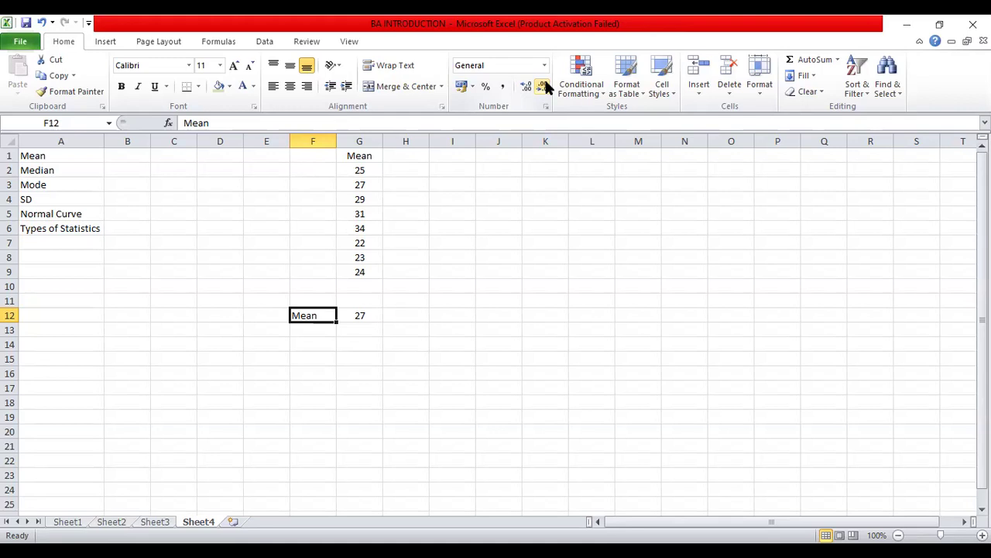
pyautogui.press('Return')
pyautogui.write('Me')
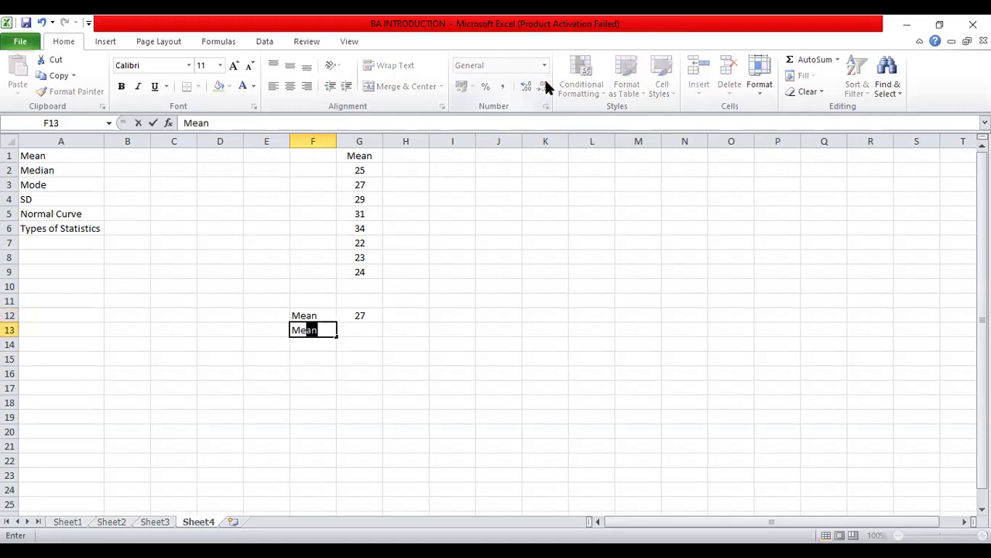
pyautogui.write('dian')
pyautogui.press('Tab')
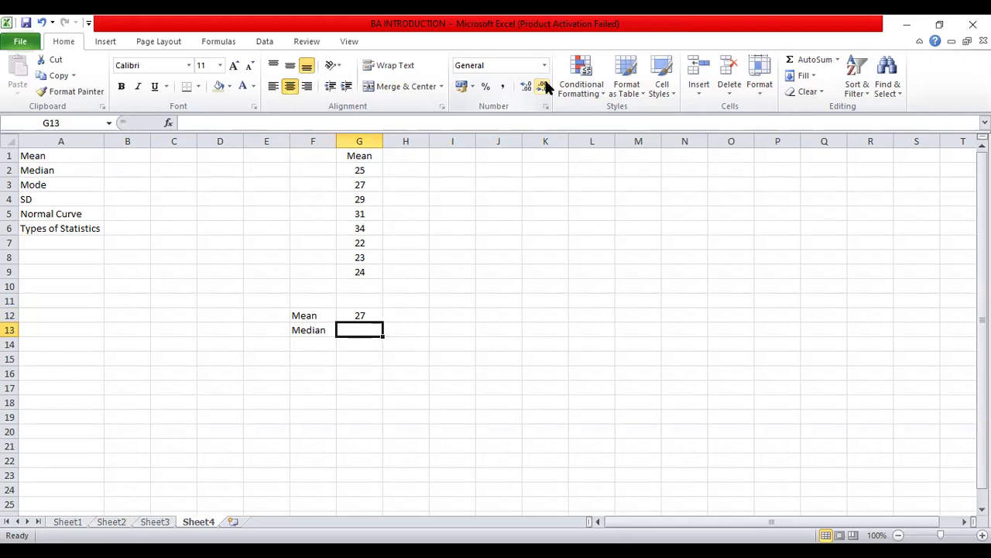
# Step: Calculate the median of the data in cell G13 with a MEDIAN formula over G2:G9
pyautogui.write('=m')
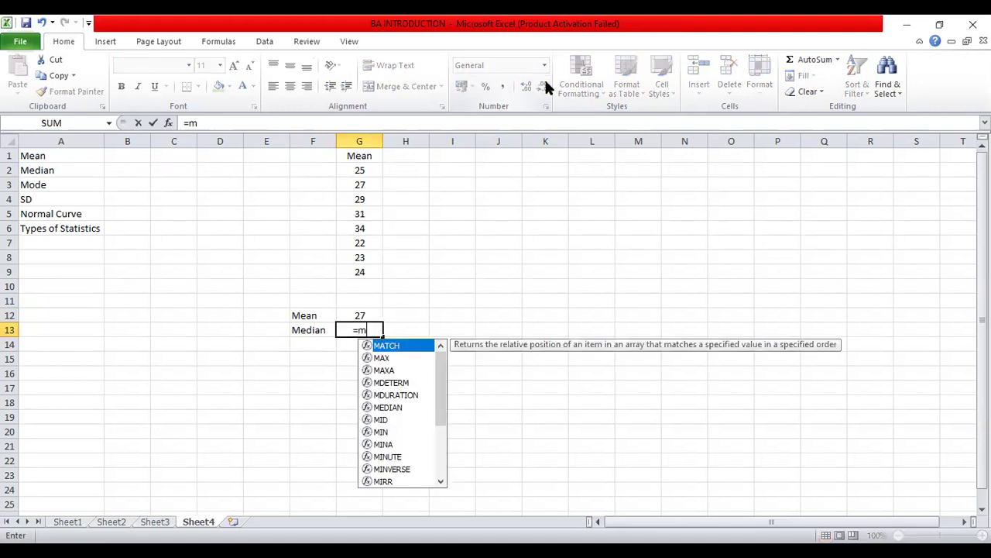
pyautogui.write('edian(')
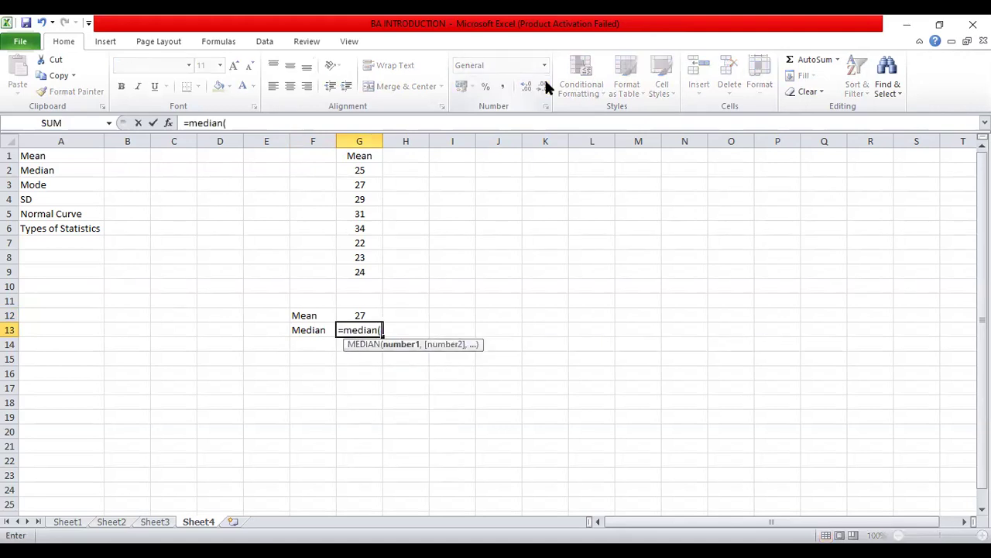
pyautogui.press('Up')
pyautogui.press('Up')
pyautogui.press('Up')
pyautogui.press('Up')
pyautogui.hotkey('shift', 'Up')
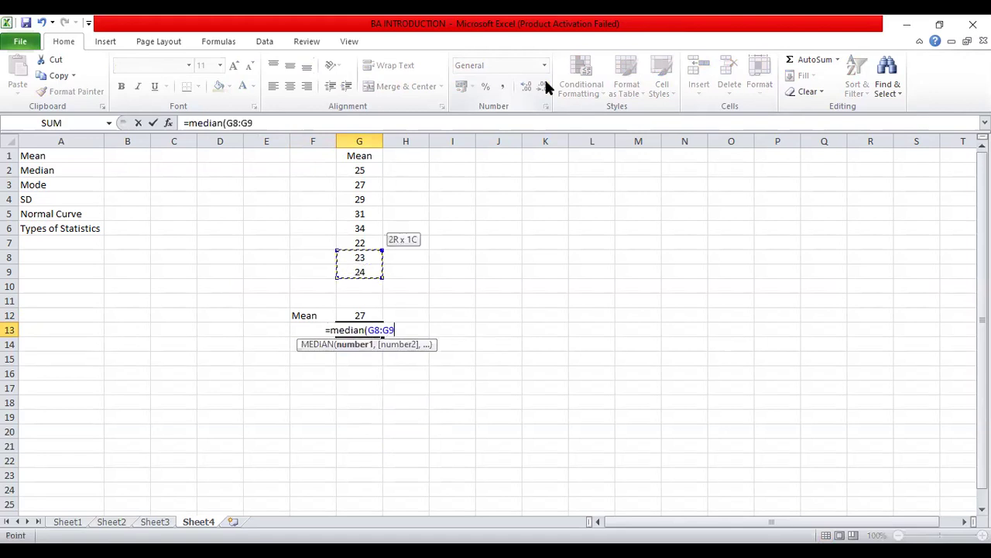
pyautogui.hotkey('shift', 'Up')
pyautogui.hotkey('shift', 'Up')
pyautogui.hotkey('shift', 'Up')
pyautogui.hotkey('shift', 'Up')
pyautogui.hotkey('shift', 'Up')
pyautogui.hotkey('shift', 'Up')
pyautogui.press('Return')
pyautogui.press('Left')
pyautogui.press('Up')
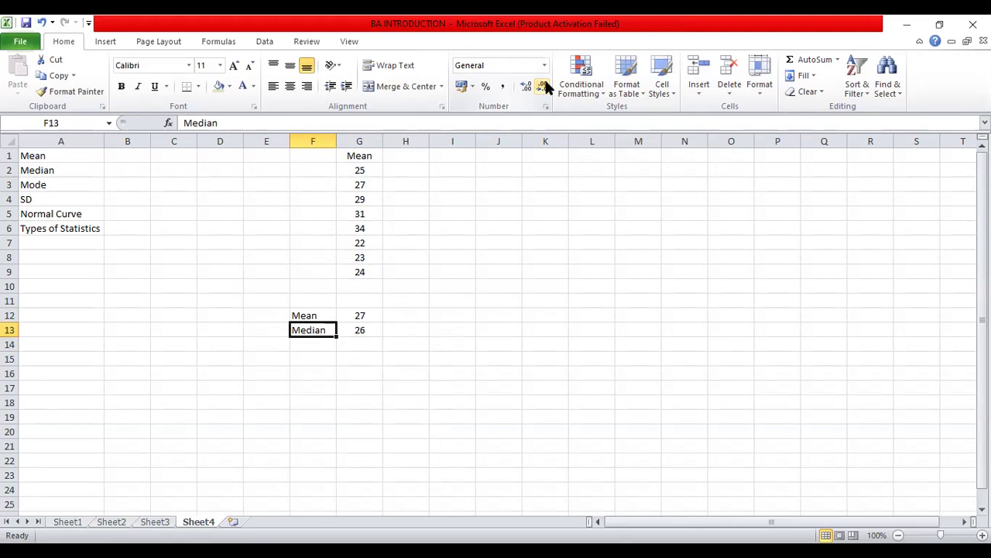
pyautogui.press('Right')
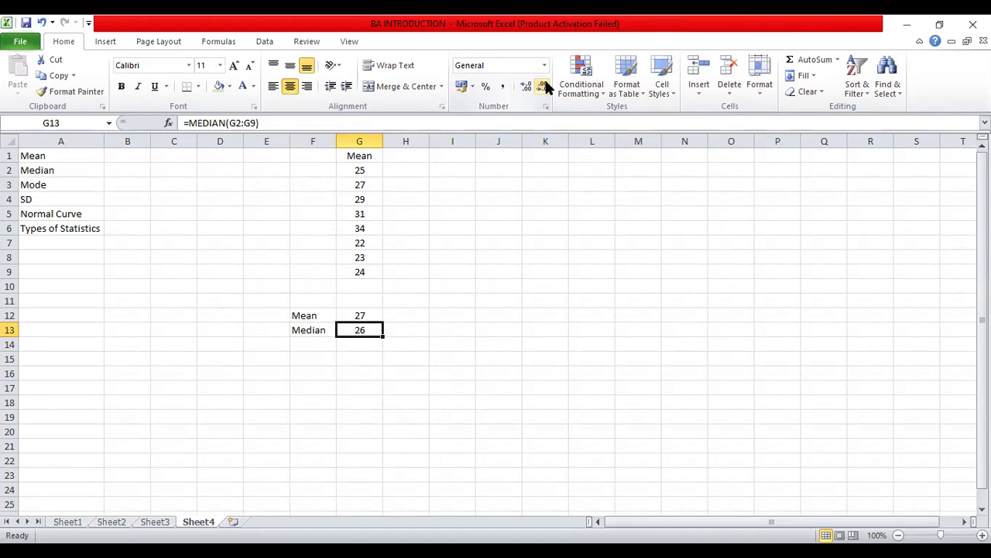
# Step: Enter the example values 23, 24 and 25 across cells J10 to L10
pyautogui.press('Up')
pyautogui.press('Up')
pyautogui.press('Up')
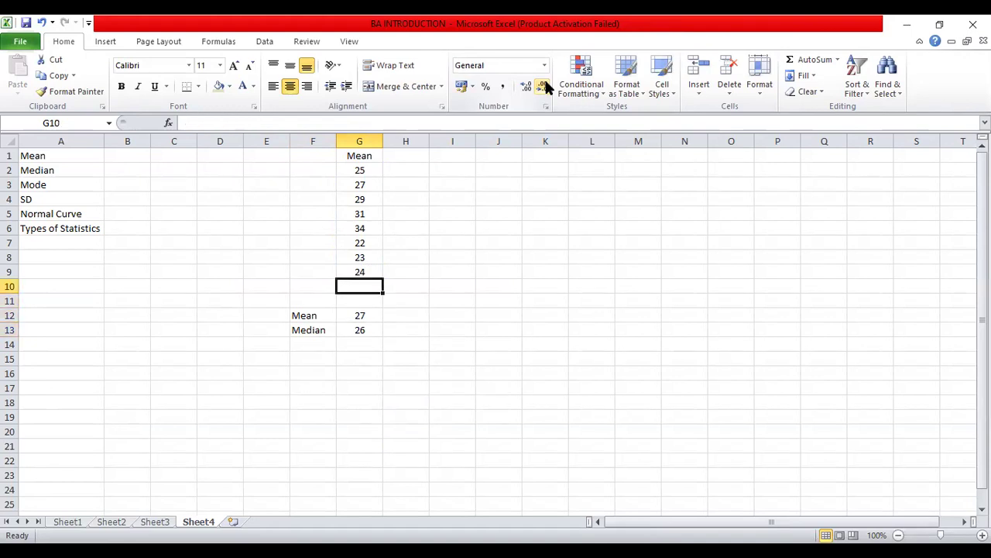
pyautogui.press('Right')
pyautogui.press('Right')
pyautogui.press('Right')
pyautogui.write('23')
pyautogui.press('Tab')
pyautogui.write('24')
pyautogui.press('Tab')
pyautogui.write('25')
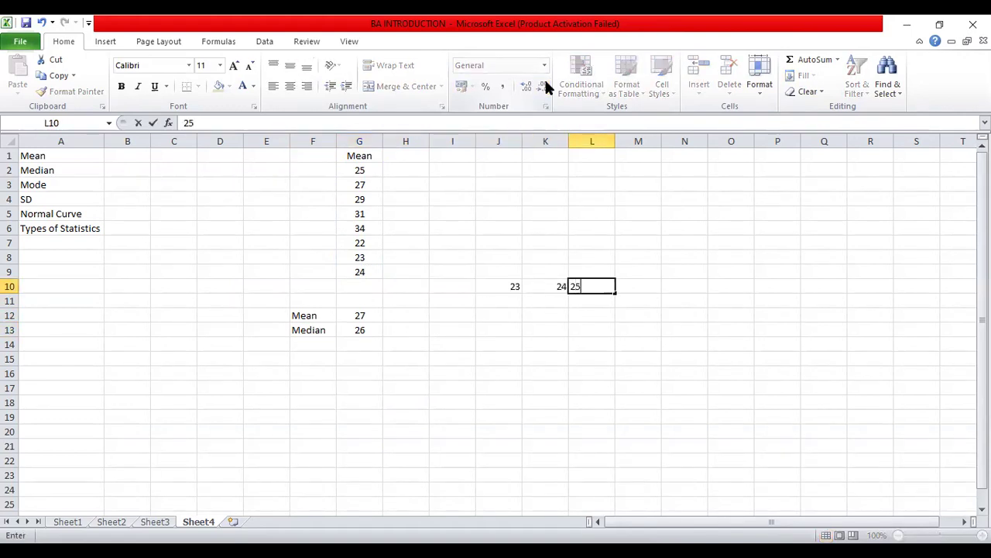
pyautogui.press('Tab')
# Step: Select the example values in J10:L10 and delete them
pyautogui.press('Left')
pyautogui.press('Left')
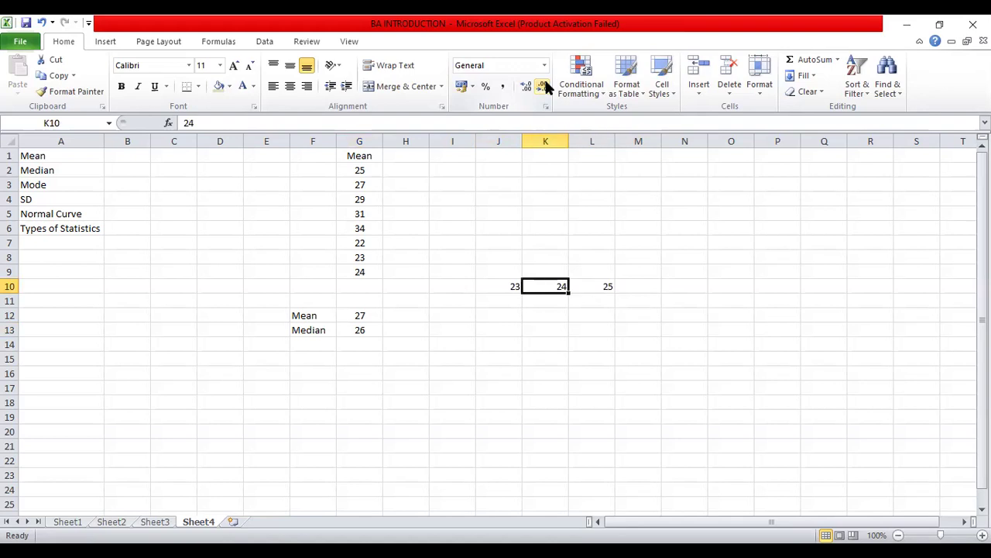
pyautogui.press('Left')
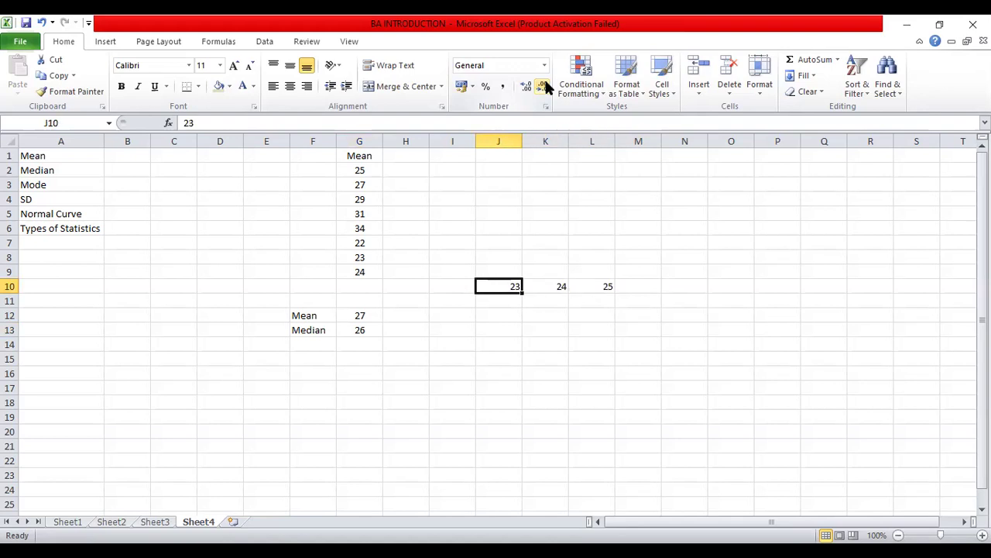
pyautogui.hotkey('shift', 'Right')
pyautogui.hotkey('shift', 'Right')
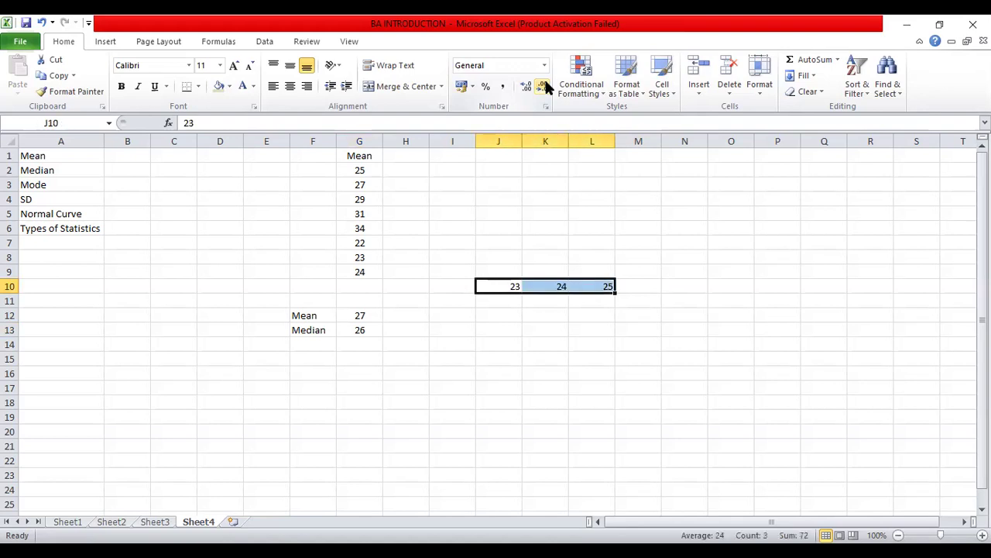
pyautogui.press('Right')
pyautogui.press('Right')
pyautogui.hotkey('shift', 'Left')
pyautogui.hotkey('shift', 'Left')
pyautogui.press('Delete')
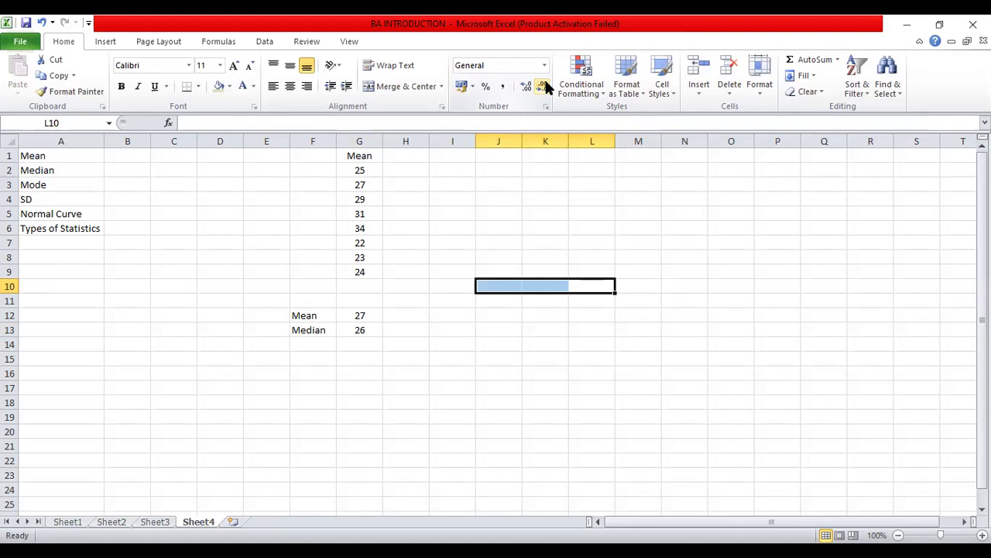
# Step: Enter the row label "Mode" in cell F14 below the Median label
pyautogui.press('Left')
pyautogui.press('Left')
pyautogui.press('Left')
pyautogui.press('Left')
pyautogui.press('Left')
pyautogui.press('Left')
pyautogui.press('Down')
pyautogui.press('Down')
pyautogui.press('Down')
pyautogui.press('Down')
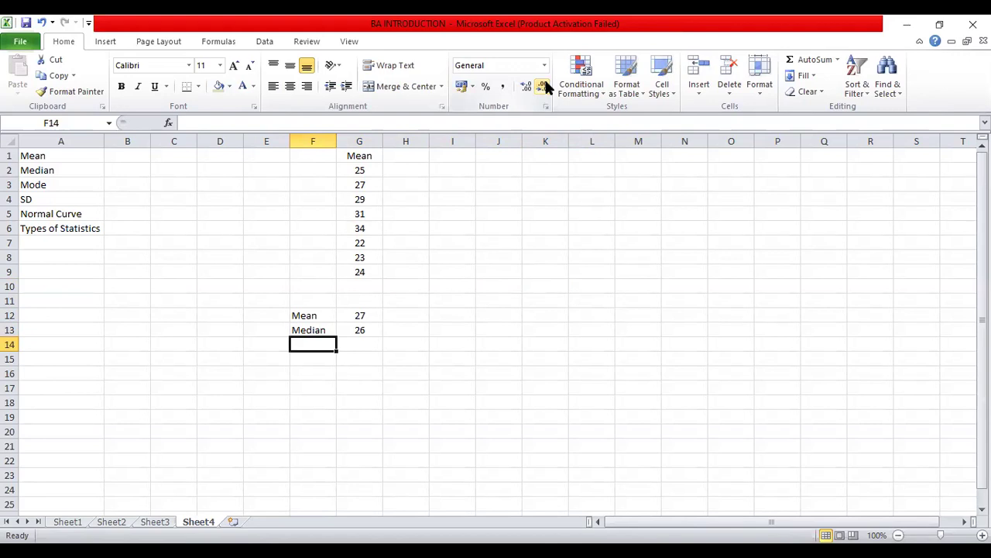
pyautogui.write('Mode')
pyautogui.press('Tab')
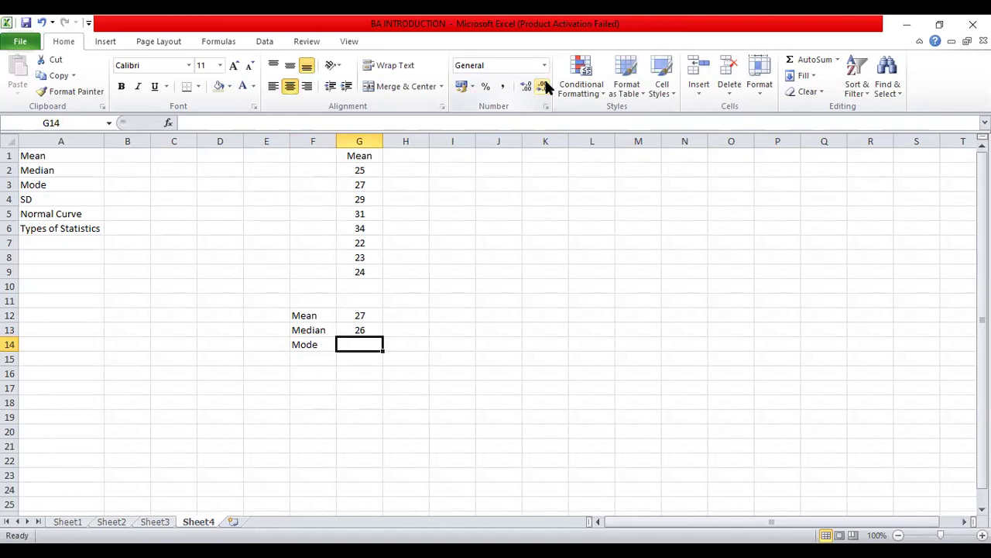
# Step: Change the last data value in cell G9 to 25
pyautogui.press('Up')
pyautogui.press('Up')
pyautogui.press('Up')
pyautogui.press('Up')
pyautogui.press('Up')
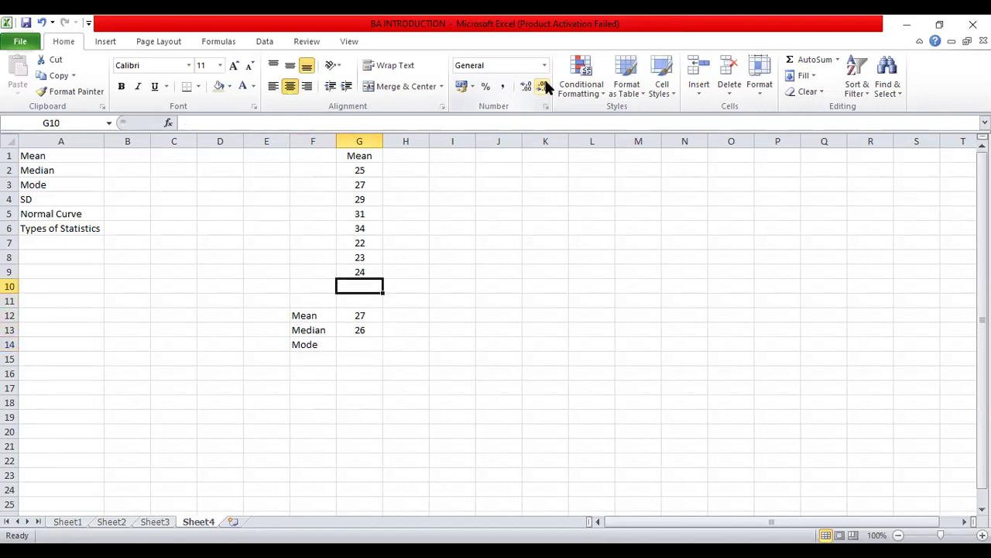
pyautogui.write('25')
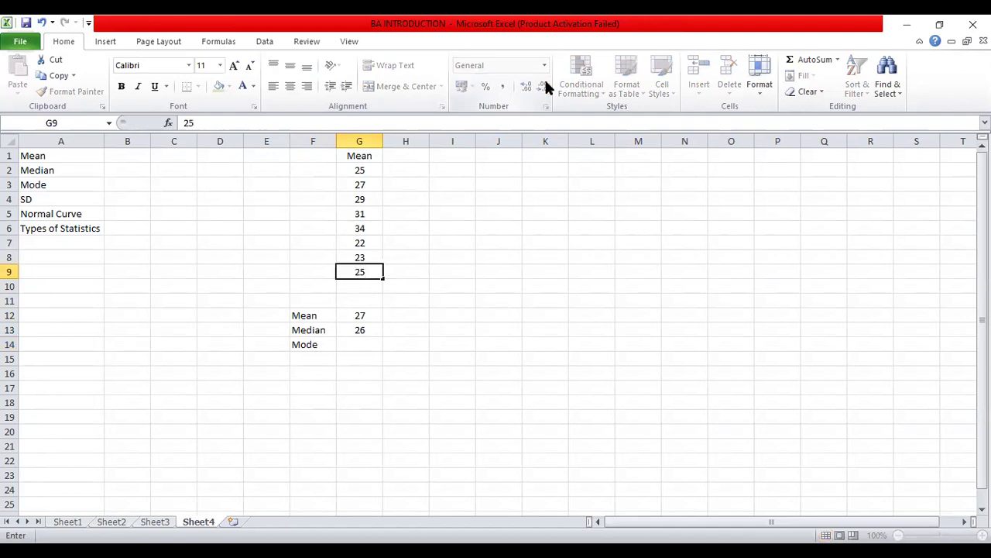
pyautogui.press('Tab')
# Step: Calculate the mode of the data values in column G with a MODE formula in cell G14
pyautogui.press('Left')
pyautogui.press('Down')
pyautogui.press('Down')
pyautogui.press('Down')
pyautogui.press('Down')
pyautogui.press('Down')
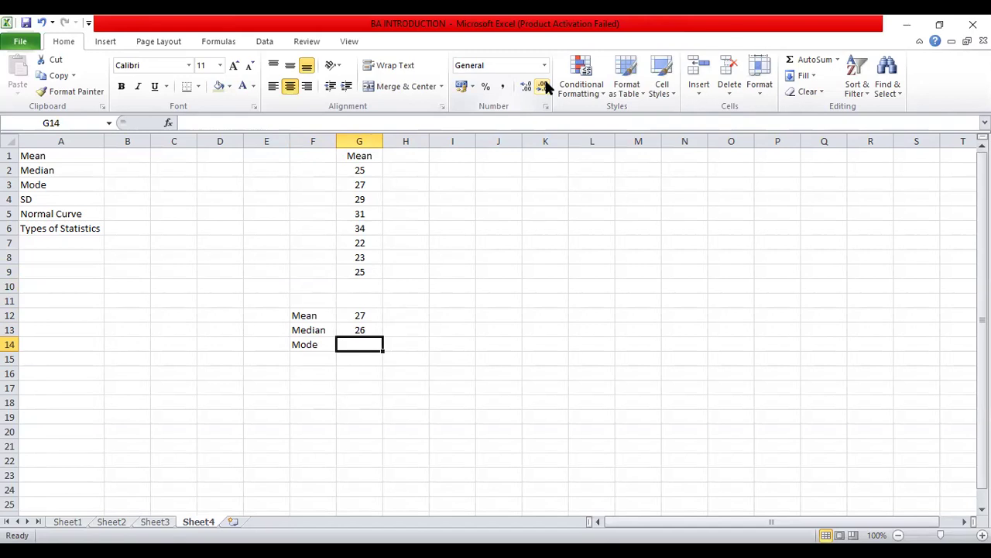
pyautogui.write('=m')
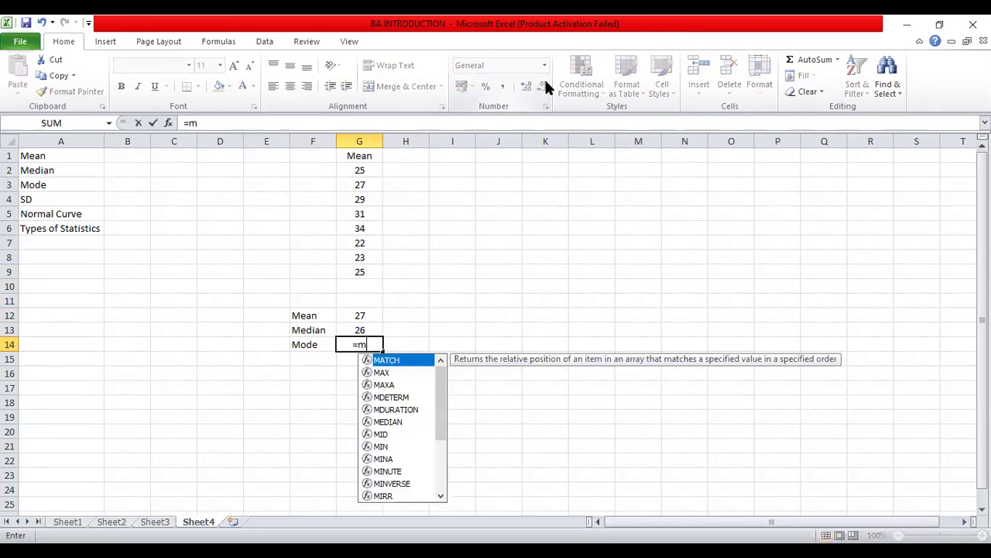
pyautogui.write('ode(G8:G9')
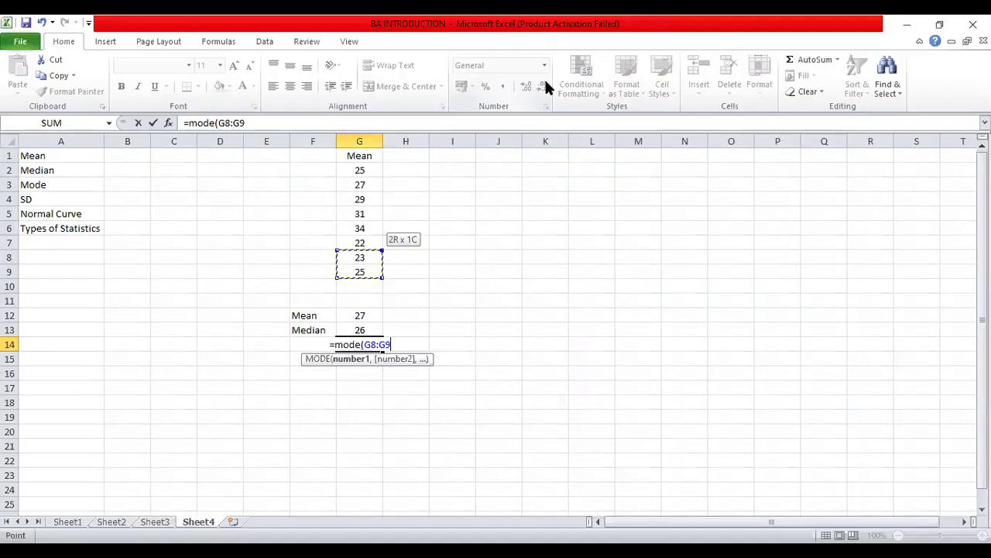
pyautogui.press('Return')
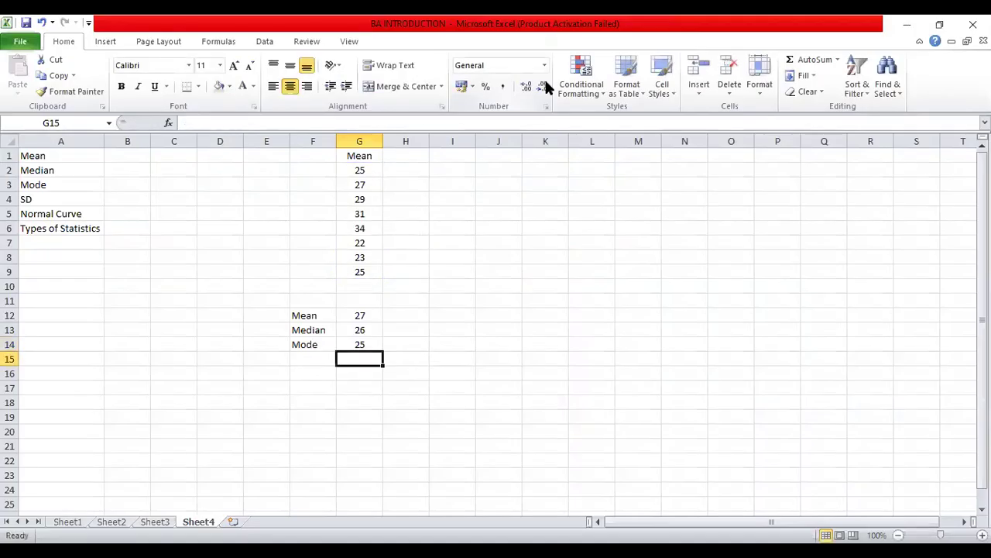
# Step: Review the data values in G2:G9 and the mean, median and mode formulas in G12:G14
pyautogui.press('Up')
pyautogui.press('Up')
pyautogui.press('Up')
pyautogui.press('Up')
pyautogui.press('Up')
pyautogui.press('Up')
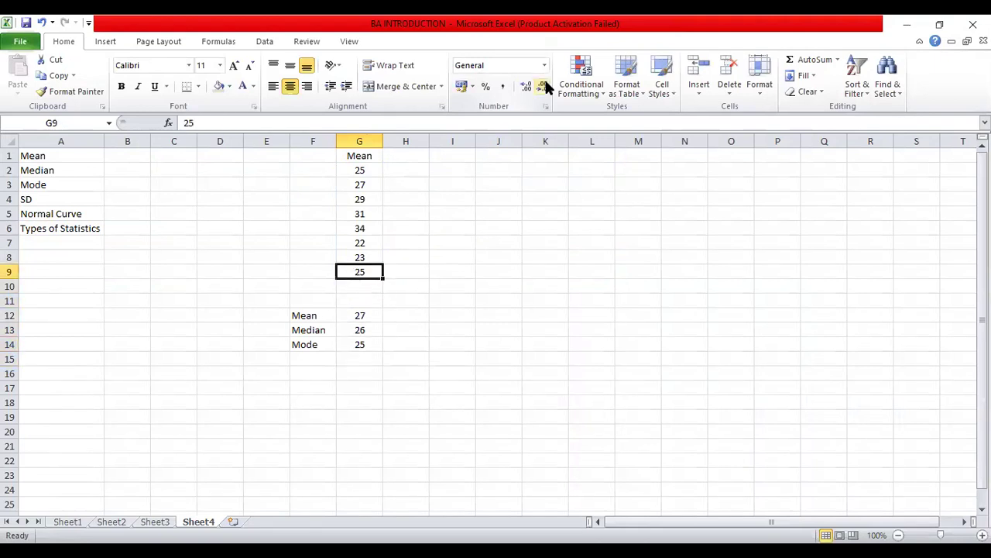
pyautogui.click(351, 168)
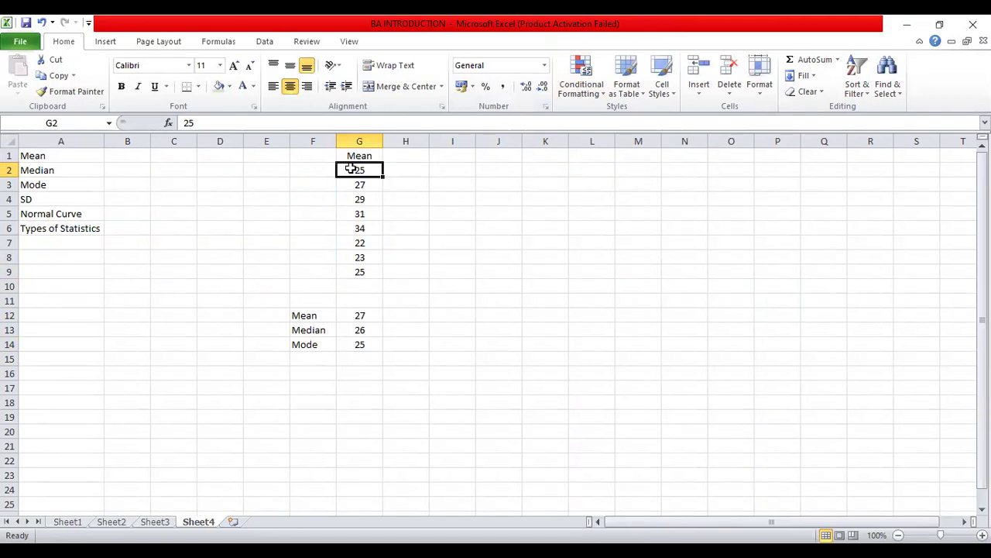
pyautogui.press('Down')
pyautogui.press('Down')
pyautogui.press('Down')
pyautogui.press('Down')
pyautogui.press('Down')
pyautogui.press('Down')
pyautogui.press('Down')
pyautogui.press('Down')
pyautogui.press('Down')
pyautogui.press('Down')
pyautogui.press('Down')
pyautogui.press('Down')
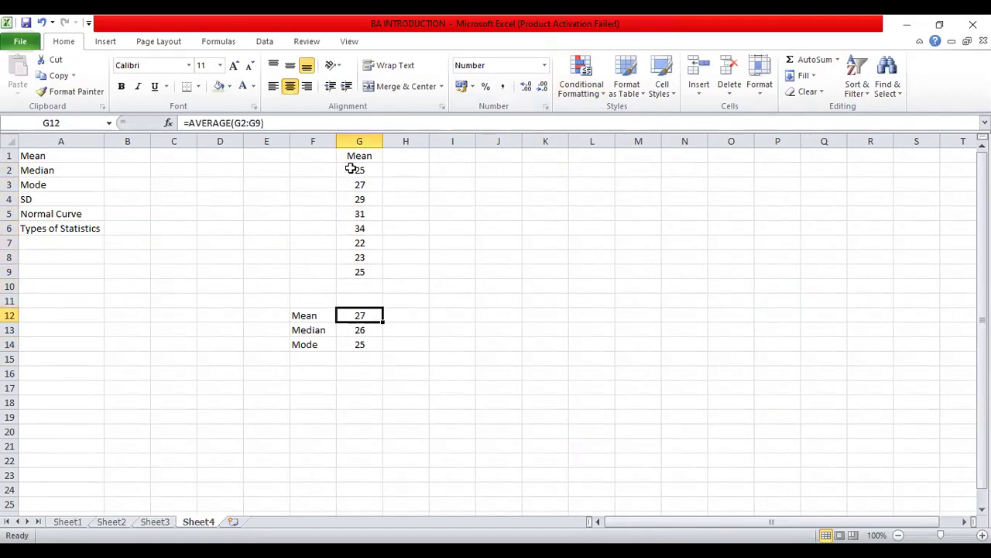
# Step: Enter the text "Measure of Central Tendancy" in cell H12 beside the mean result
pyautogui.press('Up')
pyautogui.press('Up')
pyautogui.press('Right')
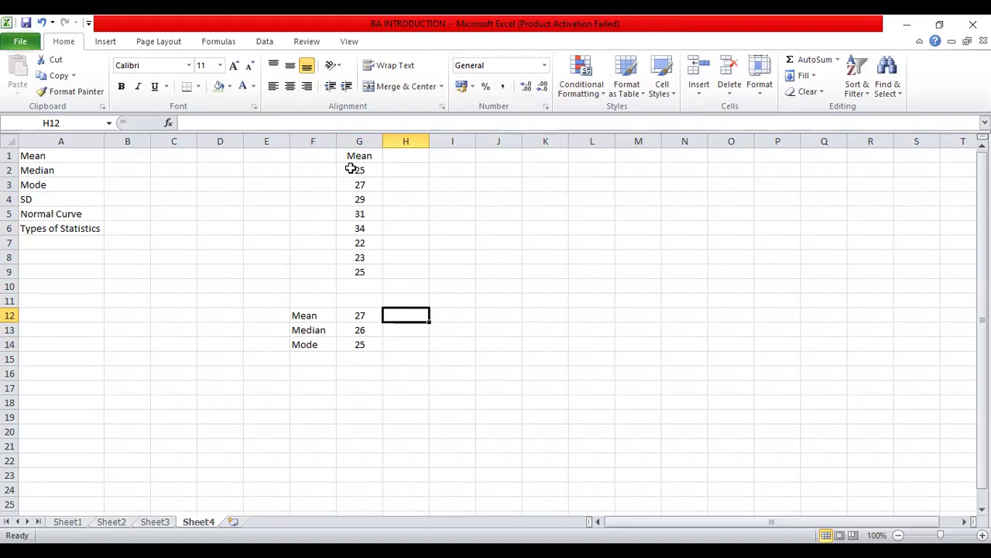
pyautogui.write('M')
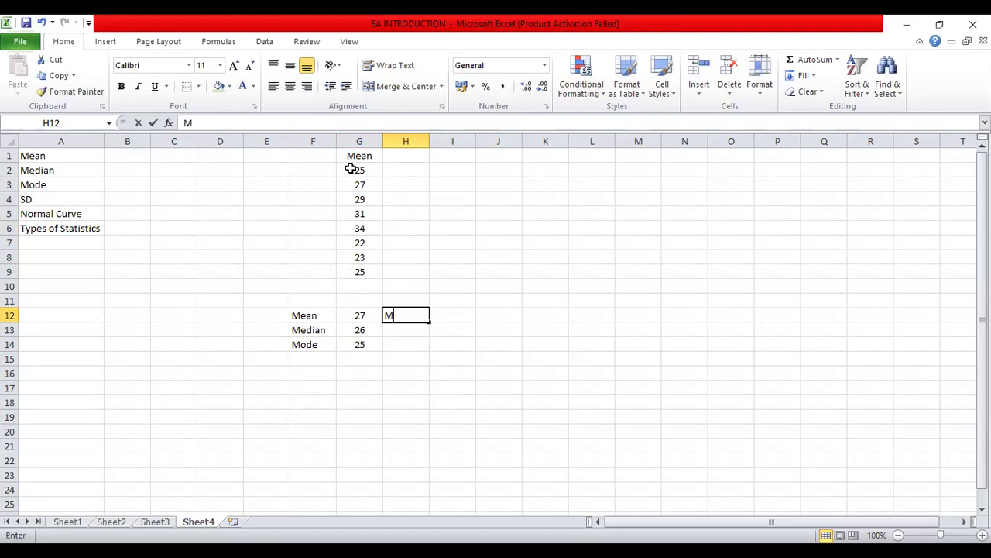
pyautogui.write('easure of C')
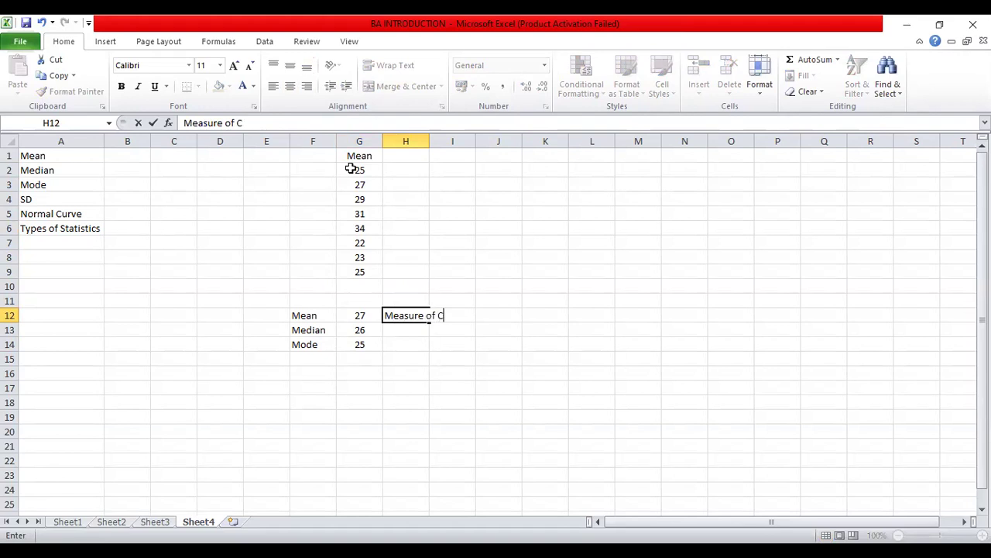
pyautogui.write('entral Tendancy')
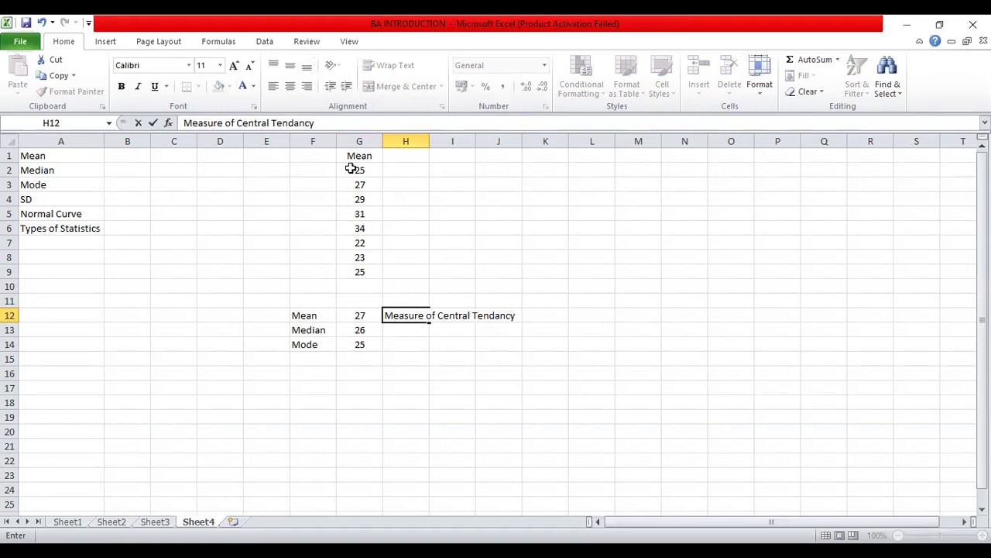
pyautogui.press('Tab')
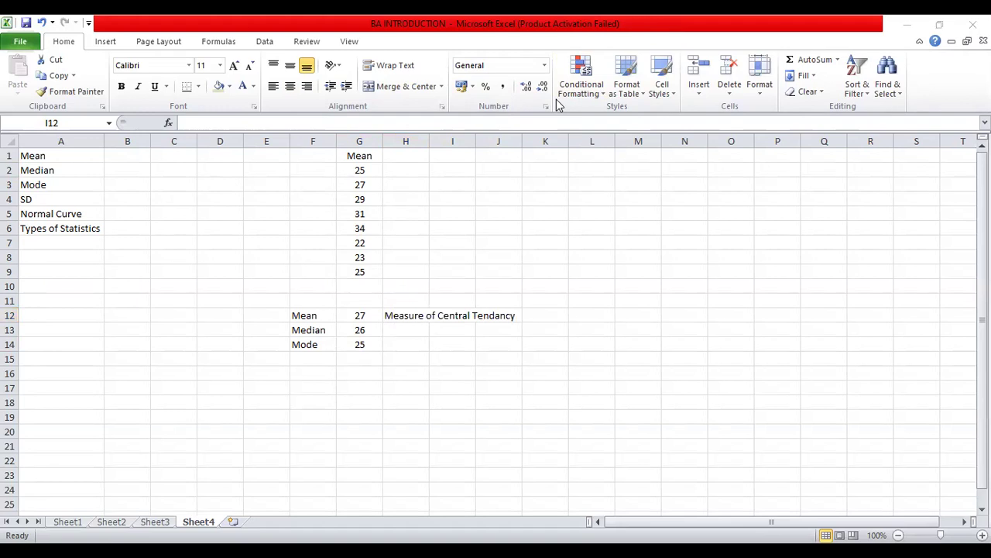
# Step: Merge and center cells H12:H14 and wrap the "Measure of Central Tendancy" text within them
pyautogui.click(405, 315)
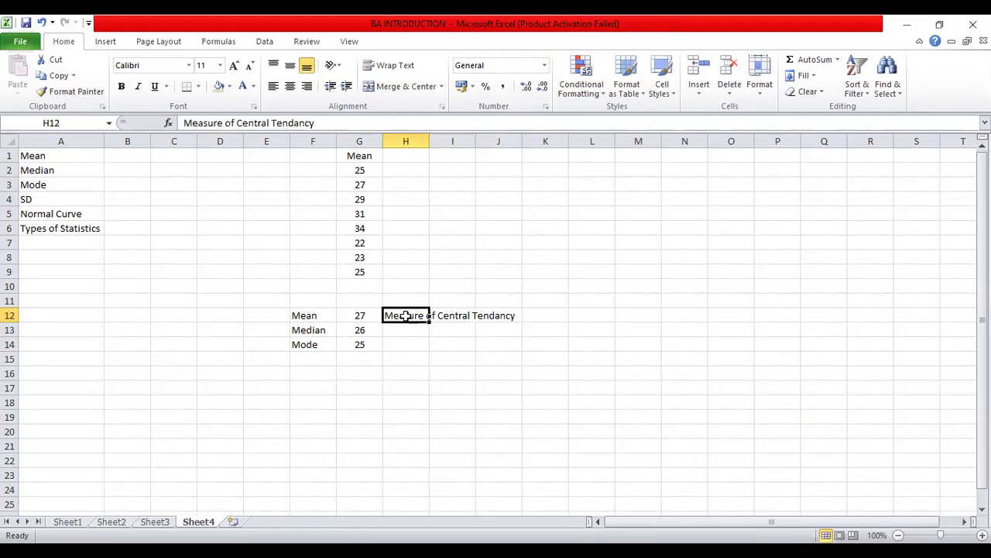
pyautogui.moveTo(405, 315); pyautogui.dragTo(405, 343)
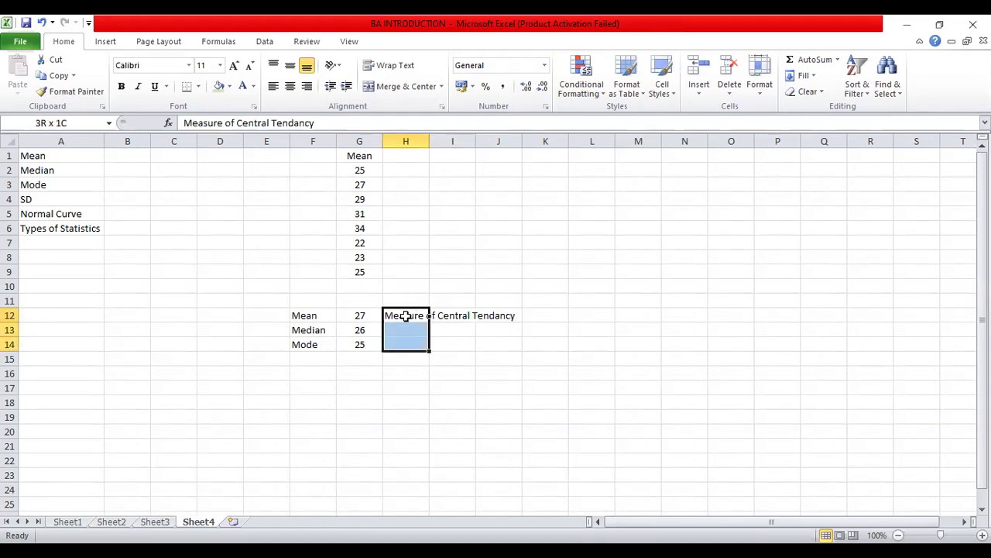
pyautogui.click(402, 66)
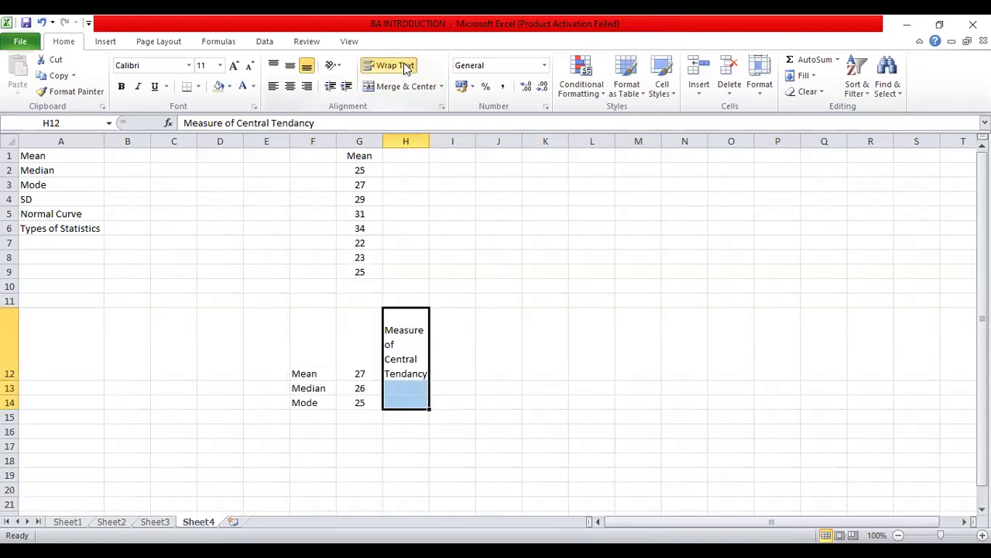
pyautogui.click(404, 68)
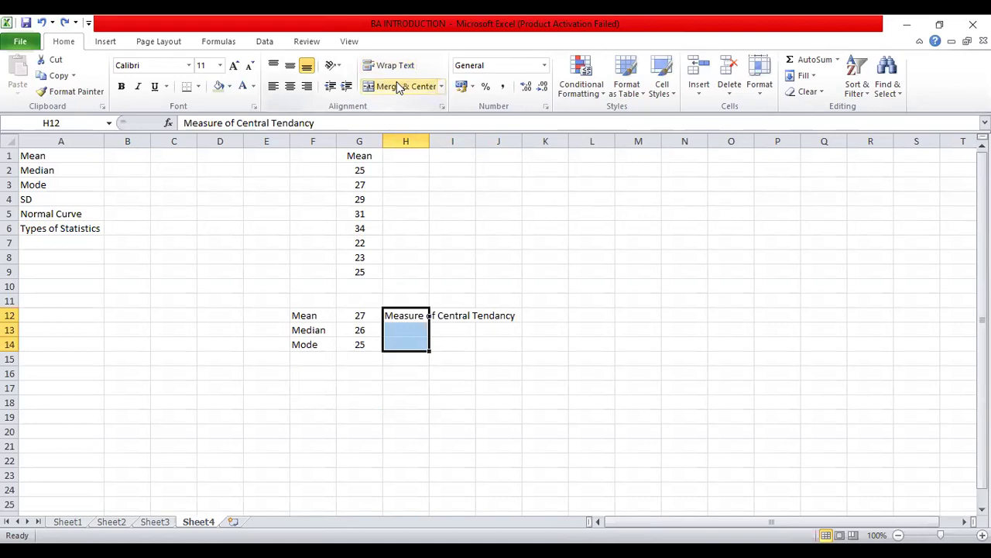
pyautogui.click(396, 86)
pyautogui.click(401, 69)
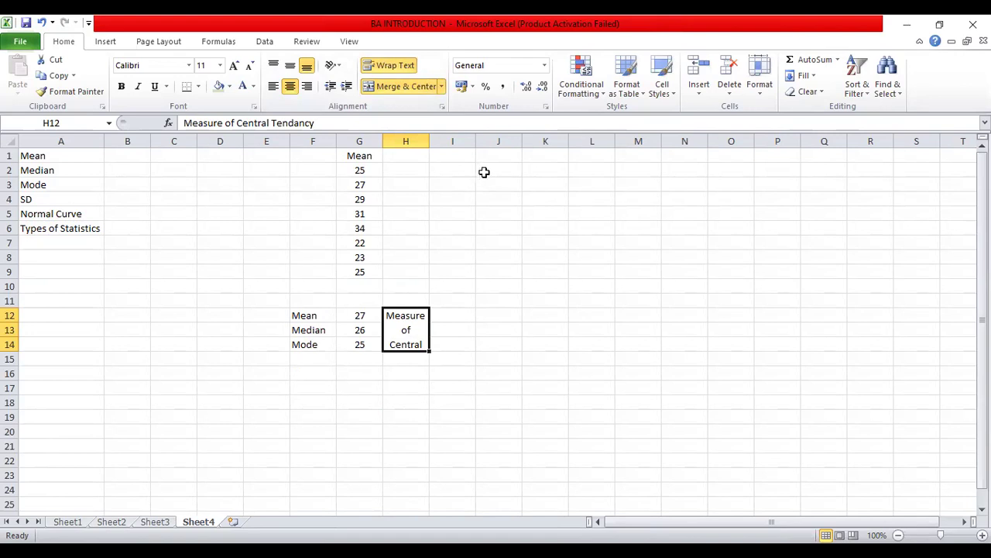
pyautogui.click(488, 170)
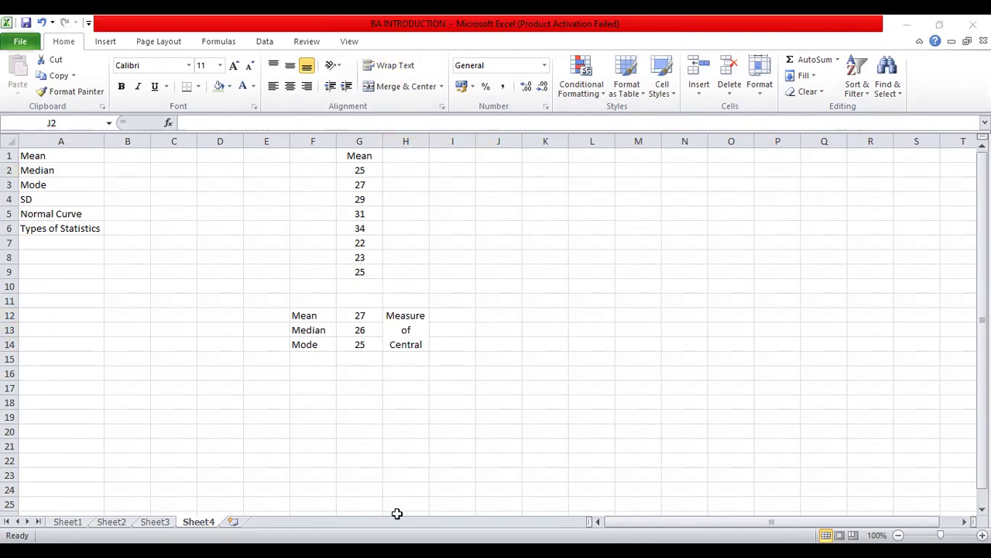
# Step: Enter a person's first name in cell J2
pyautogui.click(664, 227)
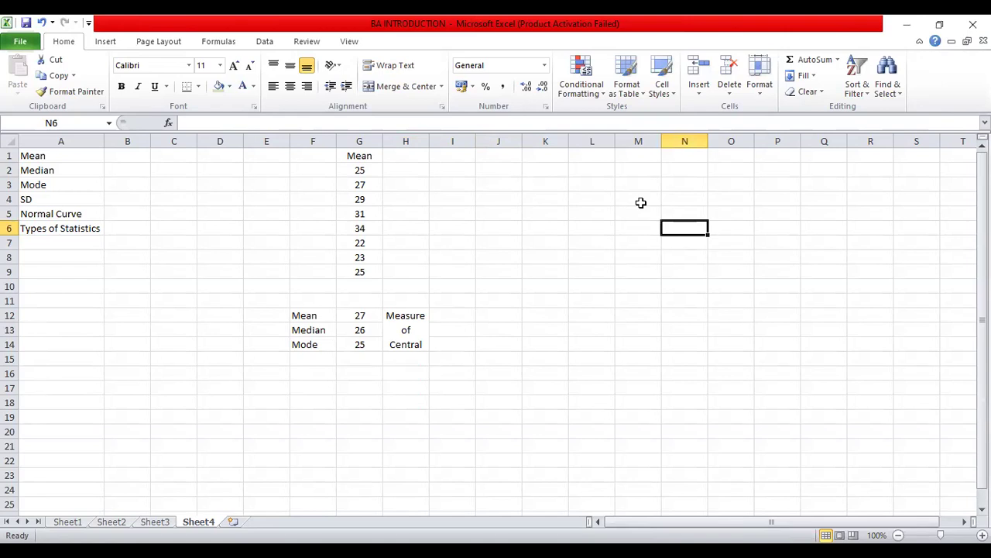
pyautogui.click(484, 169)
pyautogui.write('Akas')
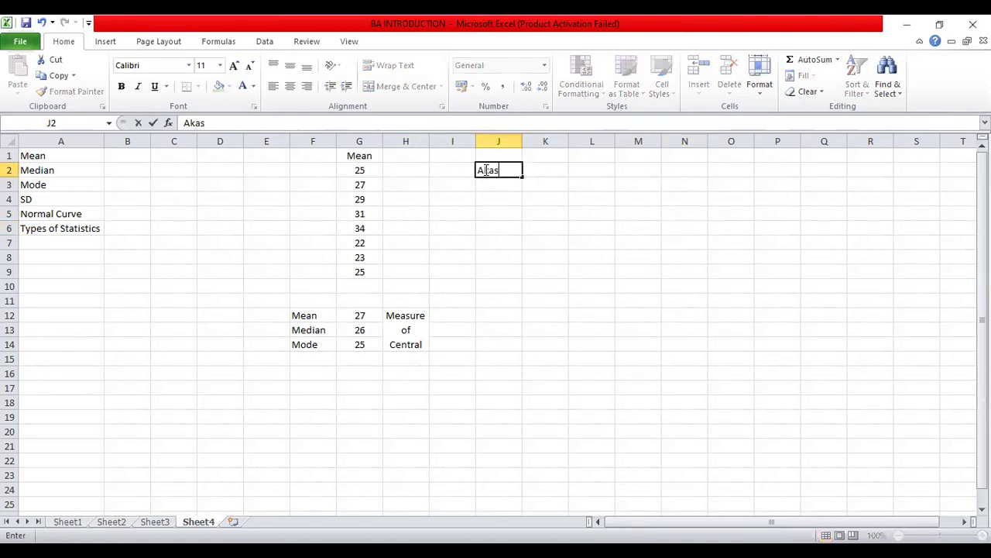
pyautogui.write('h')
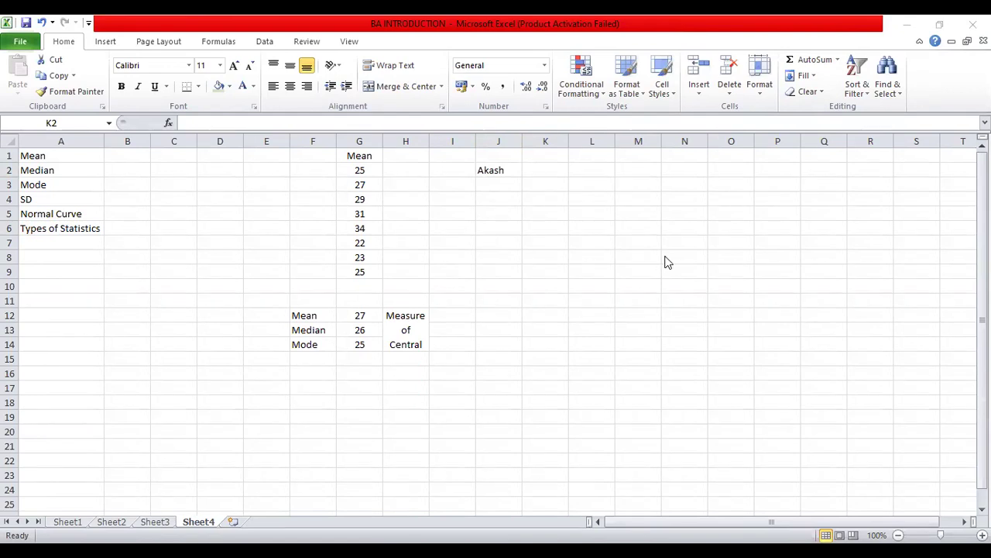
pyautogui.click(665, 255)
pyautogui.click(665, 255)
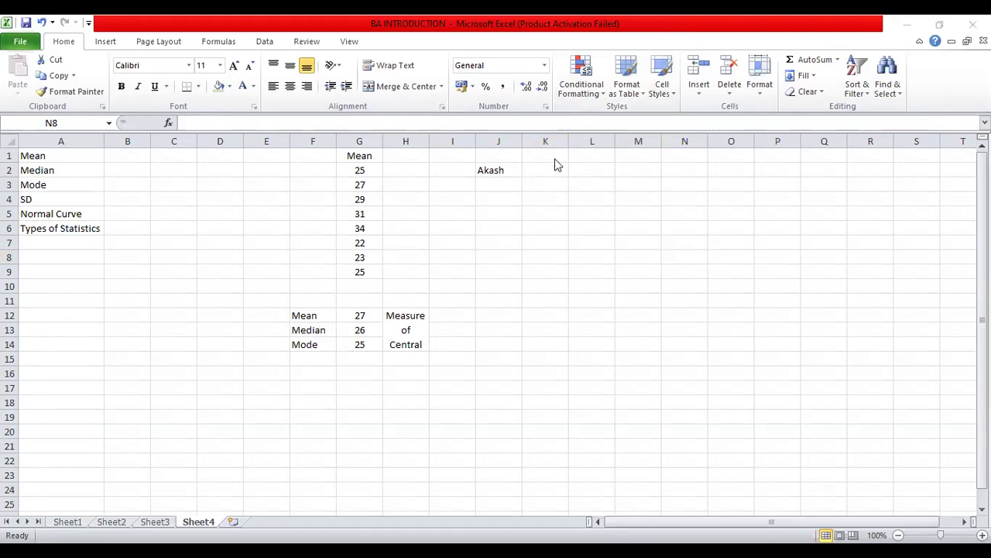
# Step: Replace the entry in cell J2 with another person's first name and enter 27 in cell K2
pyautogui.click(502, 171)
pyautogui.write('Anu')
pyautogui.press('Tab')
pyautogui.write('2')
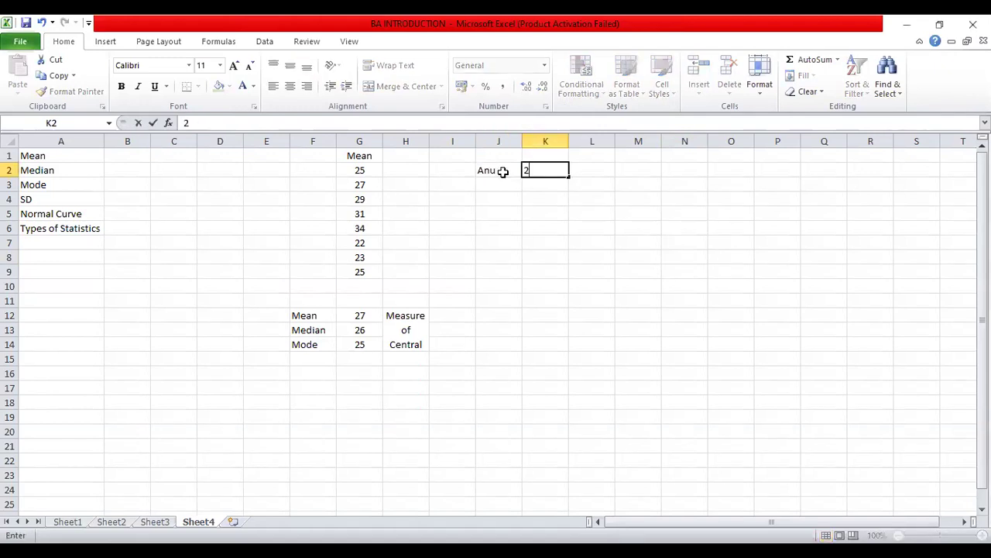
pyautogui.write('7')
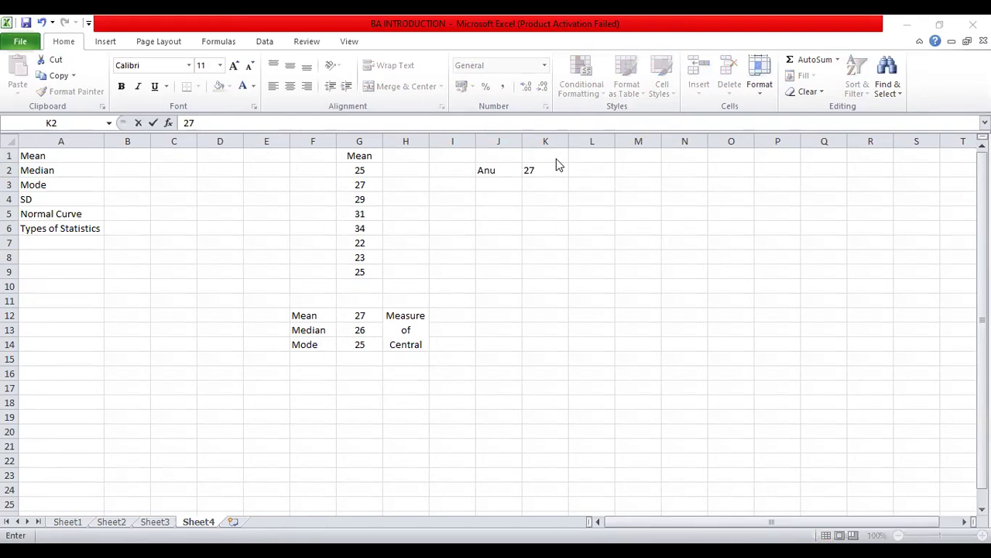
pyautogui.click(650, 256)
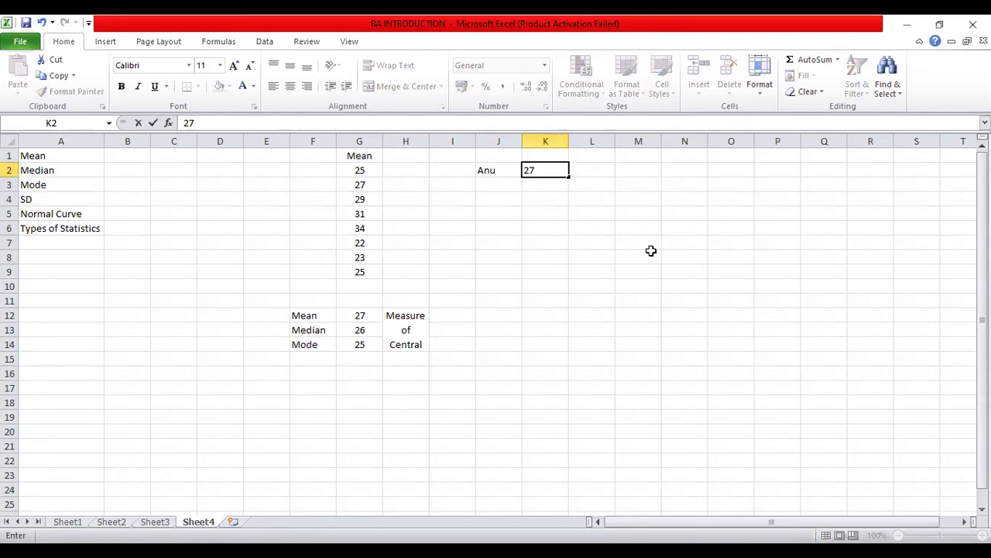
pyautogui.click(663, 196)
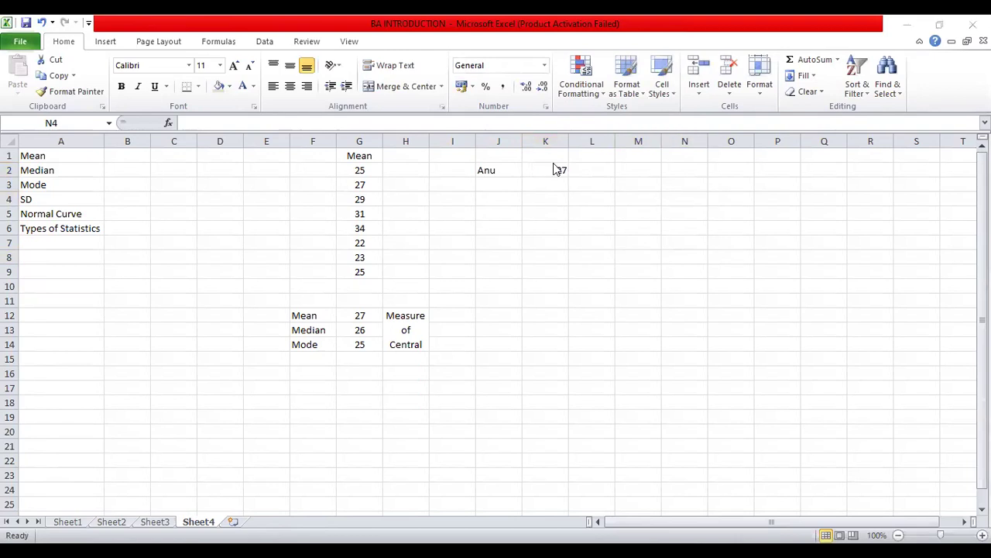
# Step: Enter a second person's first name in cell J3 and the value 26 in cell K3
pyautogui.click(499, 186)
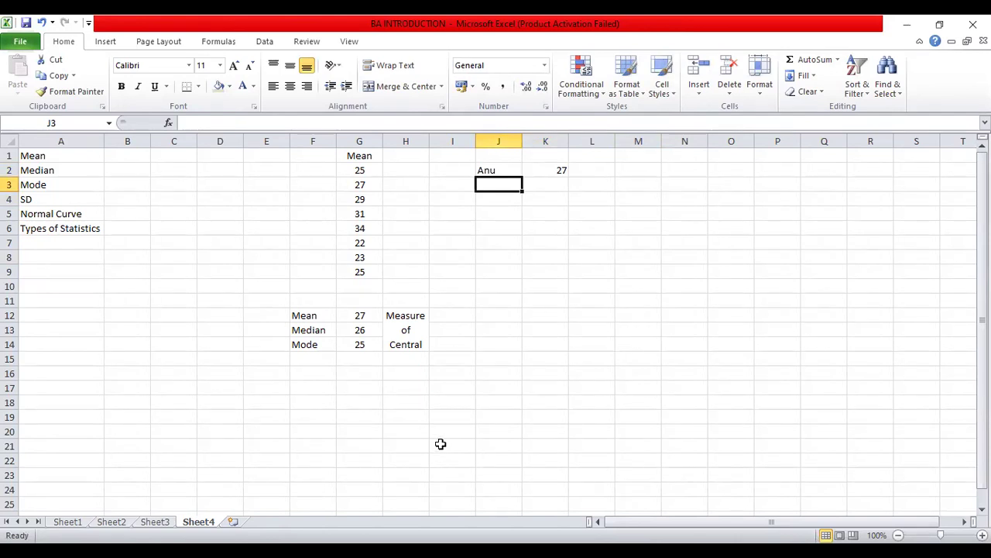
pyautogui.write('Dhruv')
pyautogui.press('Tab')
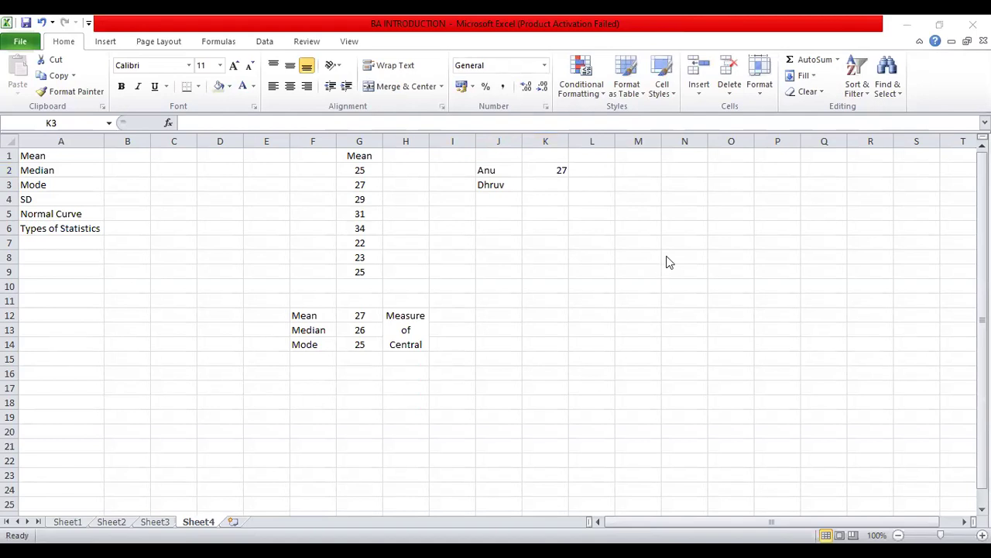
pyautogui.click(668, 257)
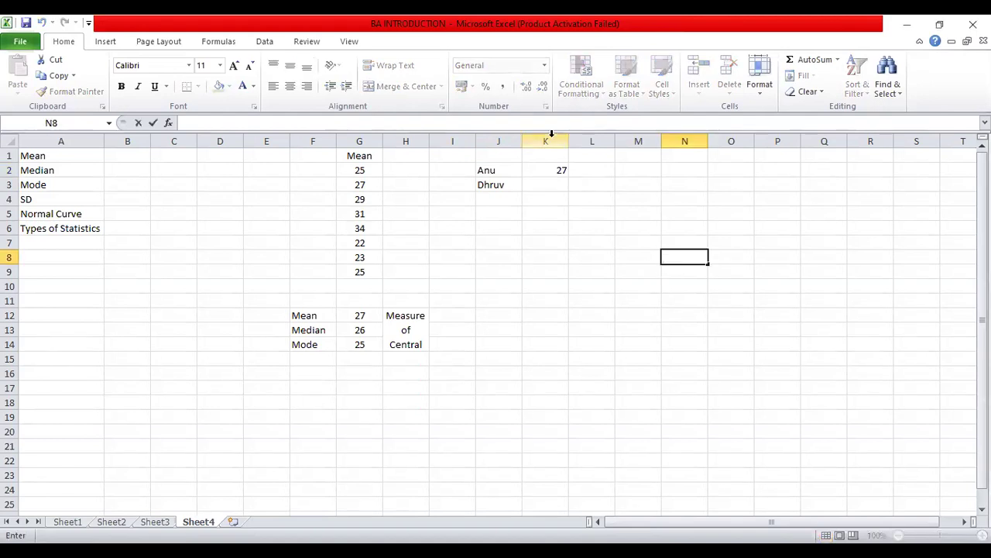
pyautogui.click(548, 181)
pyautogui.write('26')
pyautogui.press('Tab')
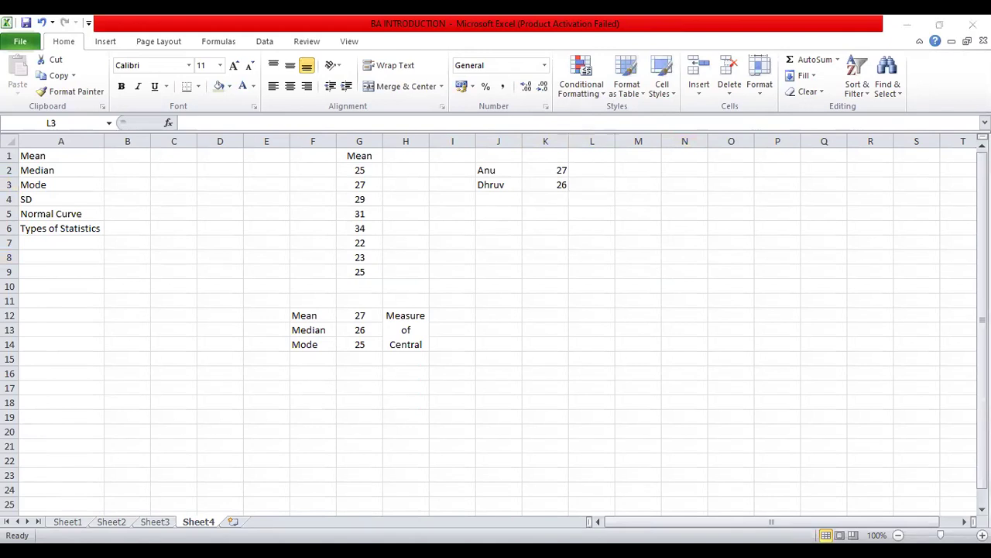
pyautogui.click(652, 261)
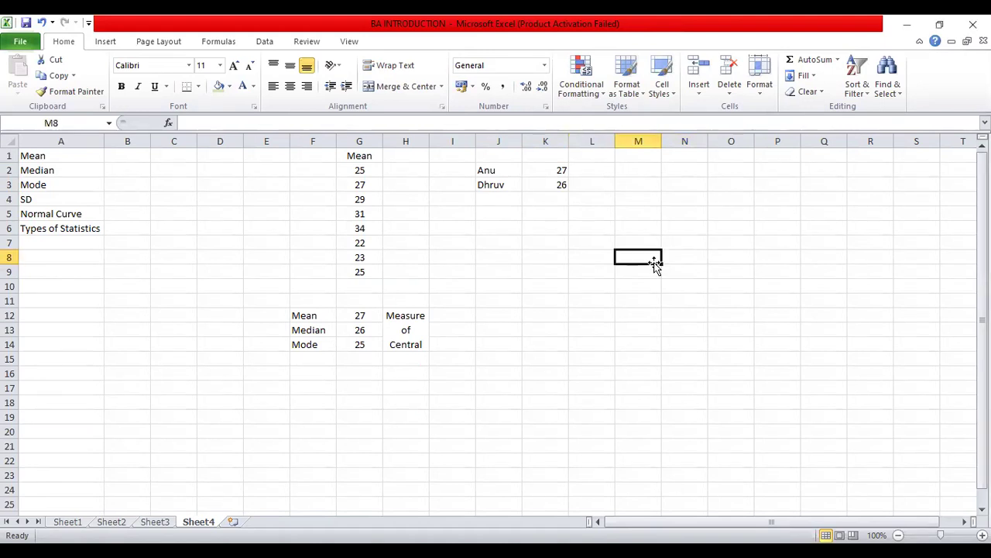
# Step: Enter a third person's first name in cell J4 and the value 23 in cell K4
pyautogui.click(499, 198)
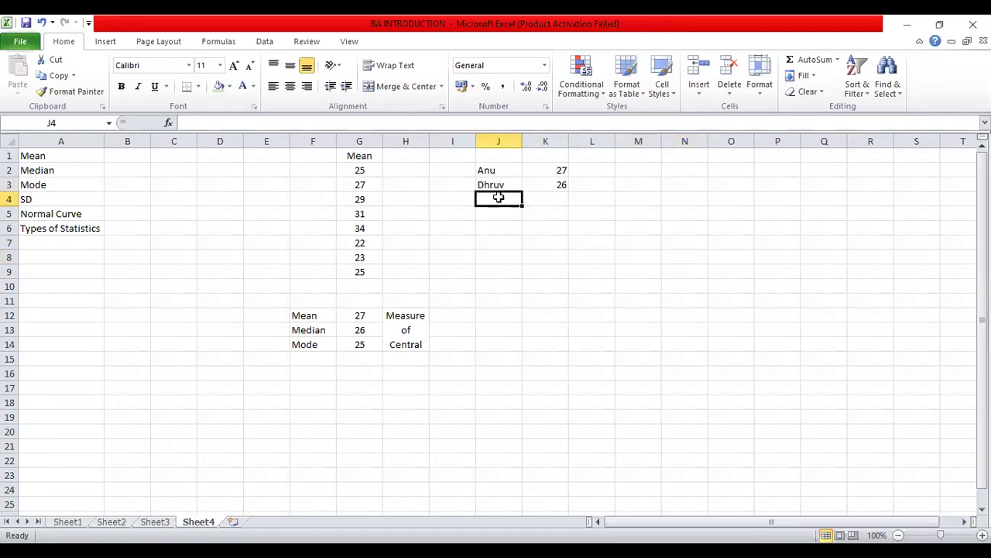
pyautogui.write('Kamlesh')
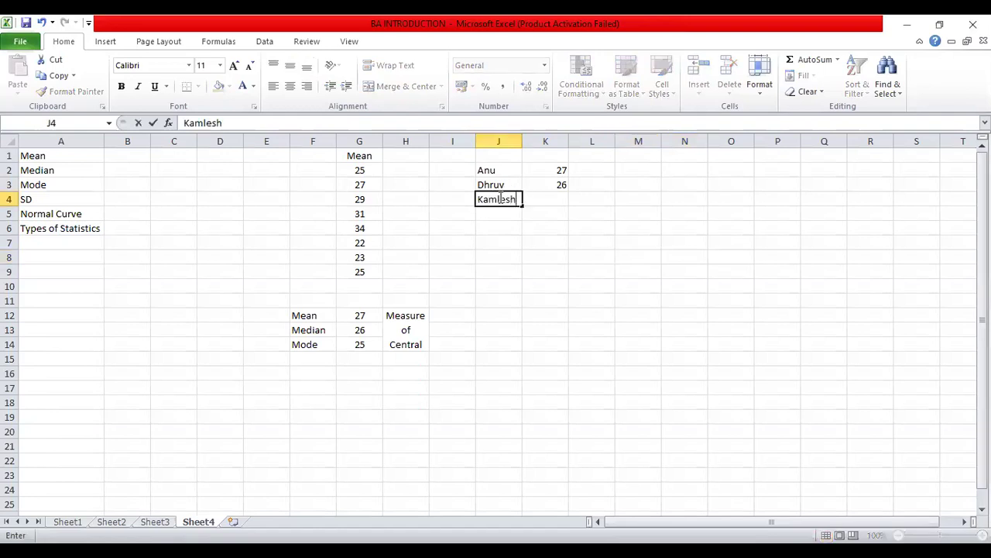
pyautogui.press('Tab')
pyautogui.write('23')
pyautogui.press('Tab')
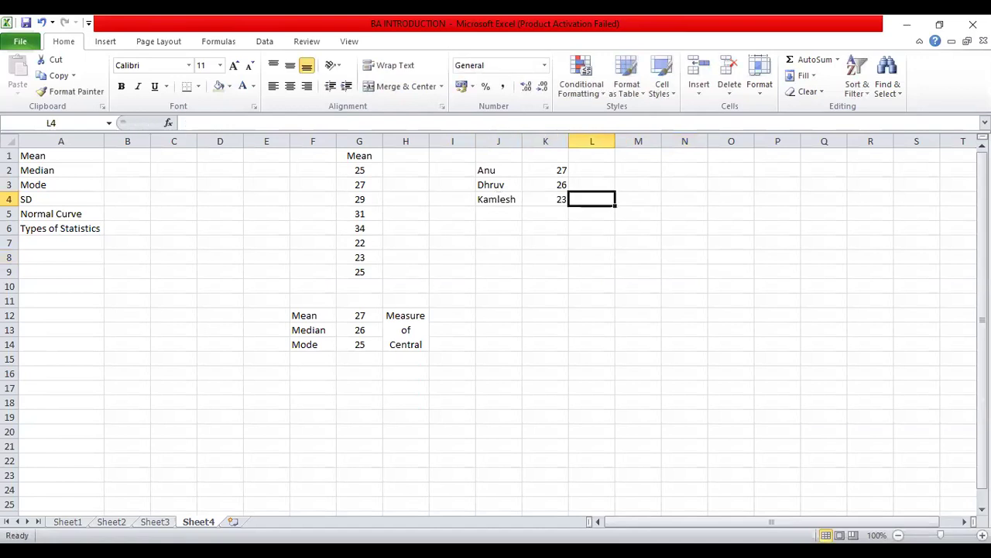
pyautogui.click(674, 267)
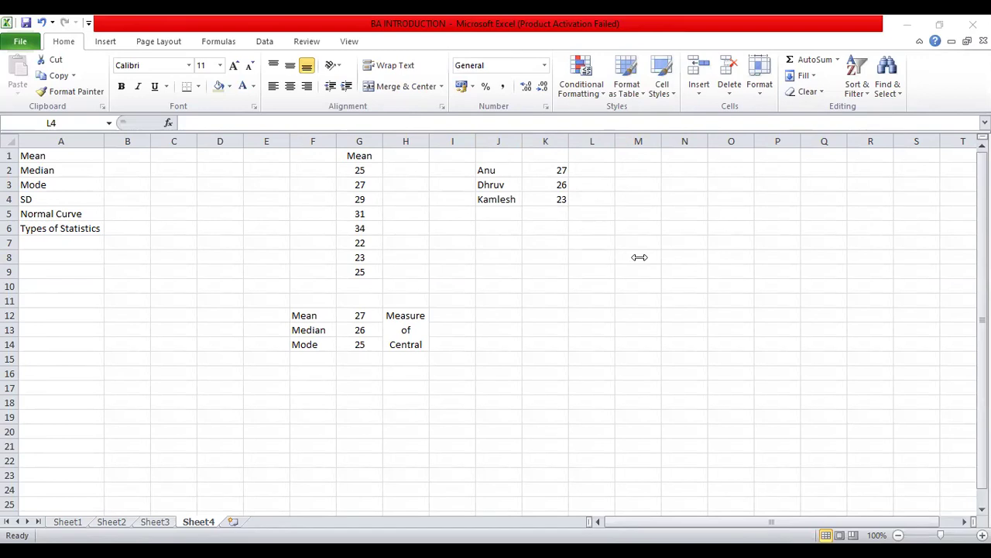
pyautogui.click(662, 286)
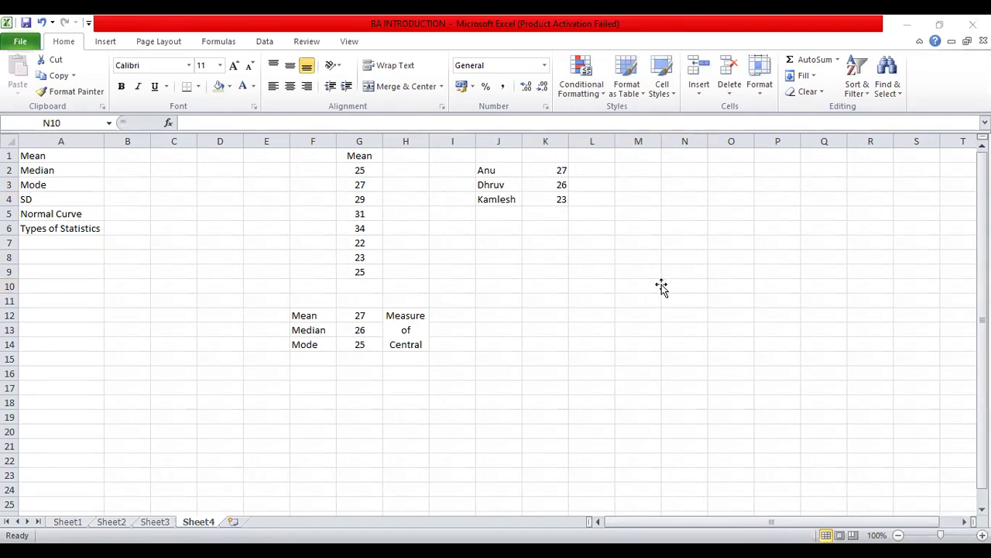
# Step: Enter a fourth person's first name in cell J5 and the value 24 in cell K5
pyautogui.click(509, 213)
pyautogui.write('Kiran')
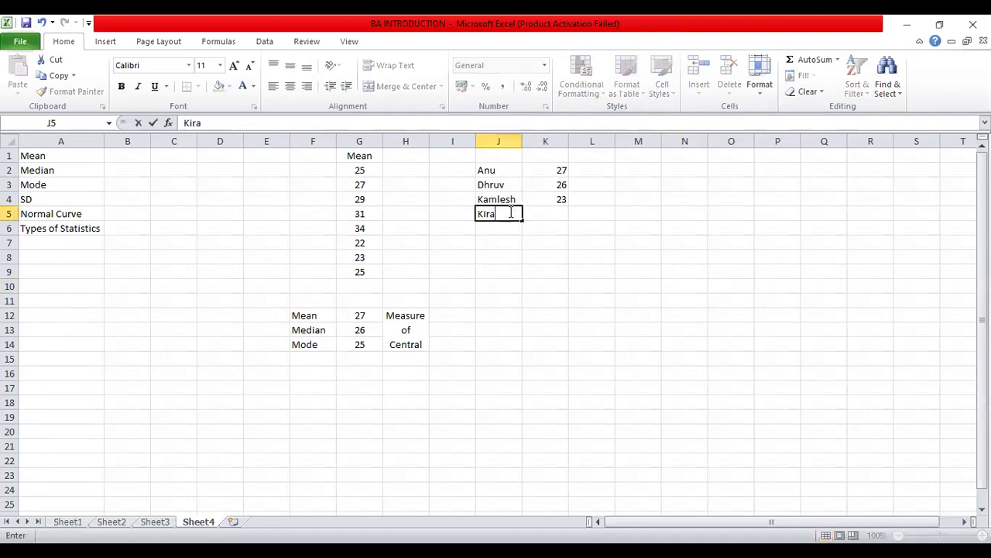
pyautogui.press('Tab')
pyautogui.write('24')
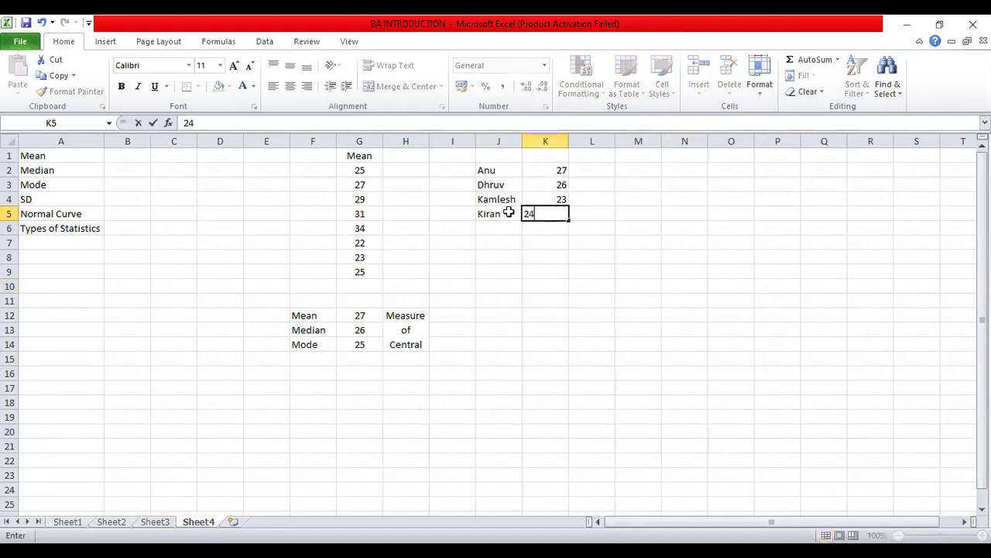
pyautogui.press('Tab')
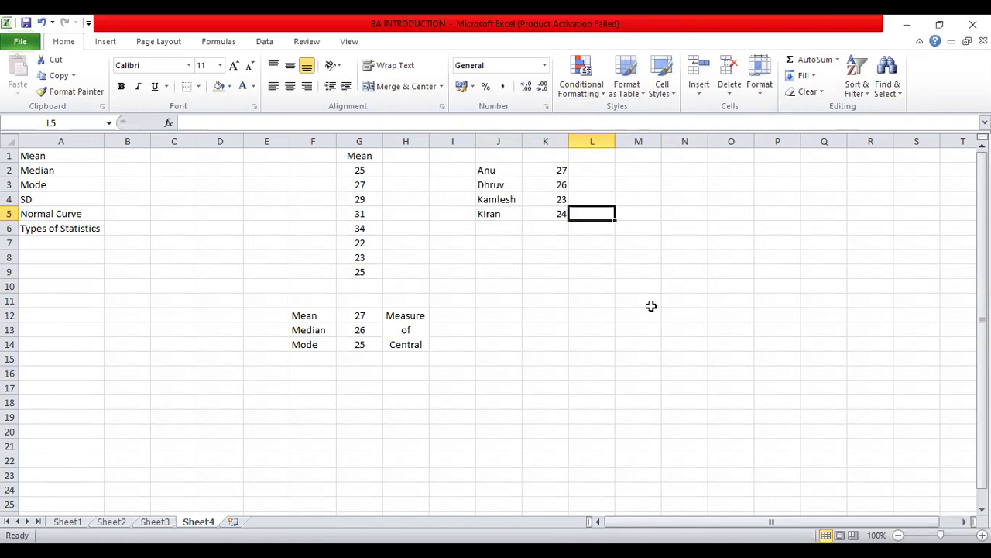
# Step: Enter a fifth person's first name in cell J6 and the value 29 in cell K6
pyautogui.click(491, 225)
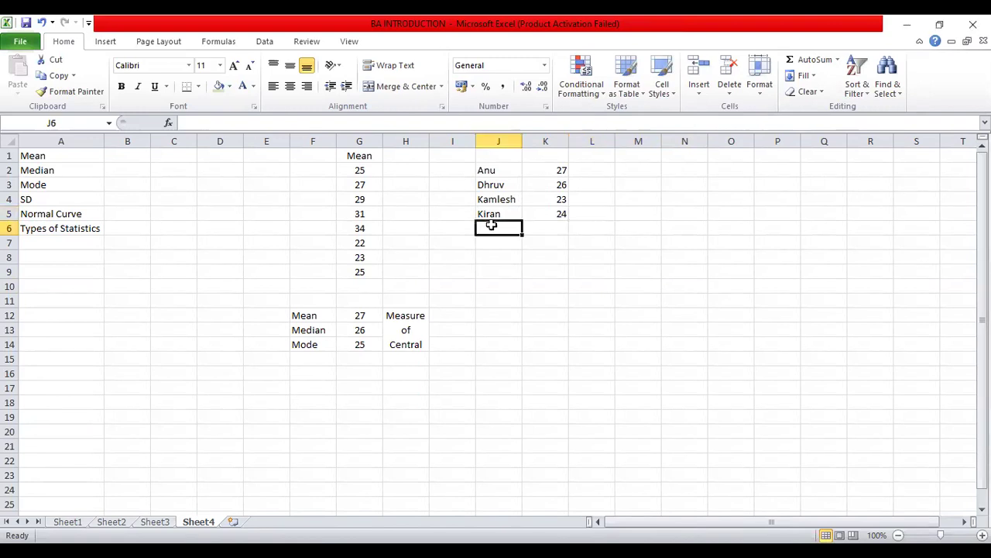
pyautogui.write('Mithu')
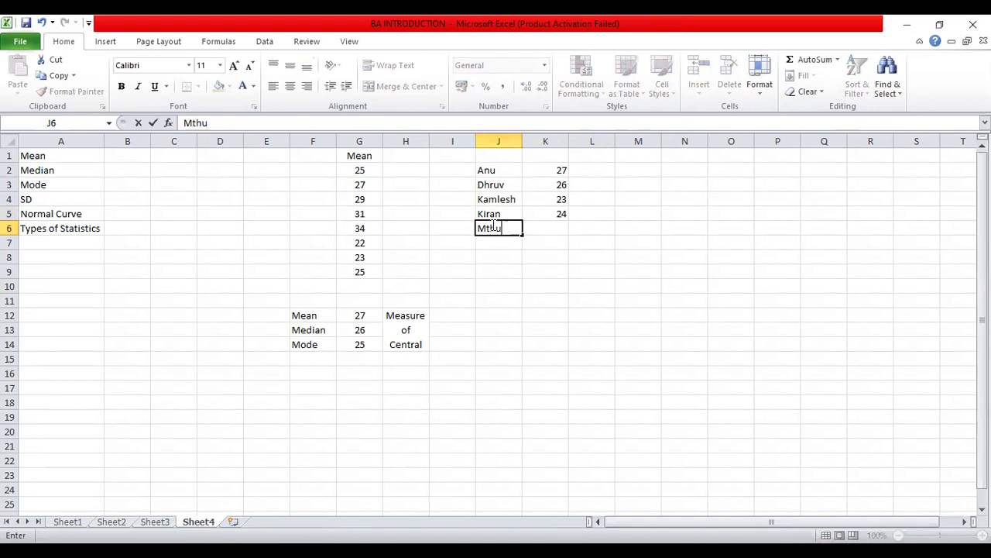
pyautogui.press('Tab')
pyautogui.write('29')
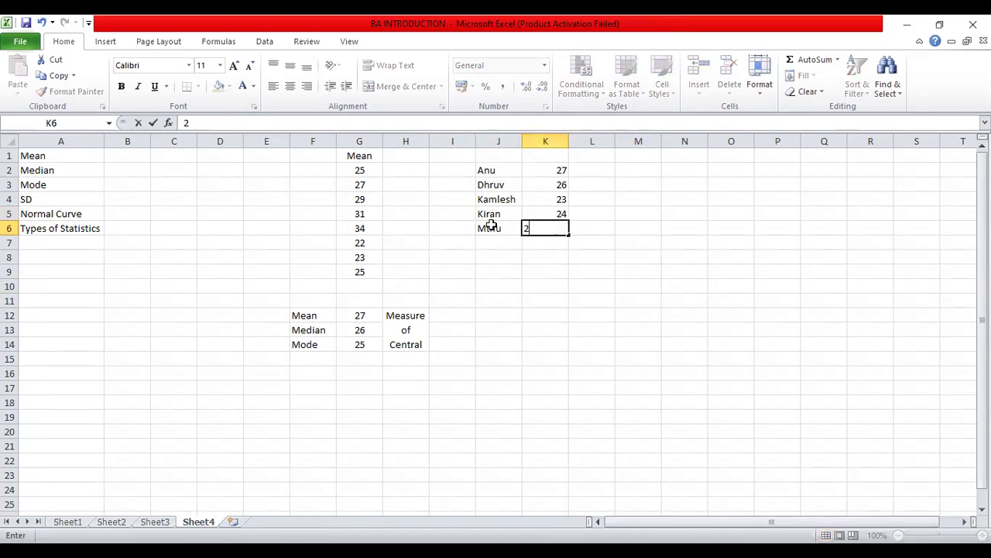
pyautogui.click(378, 475)
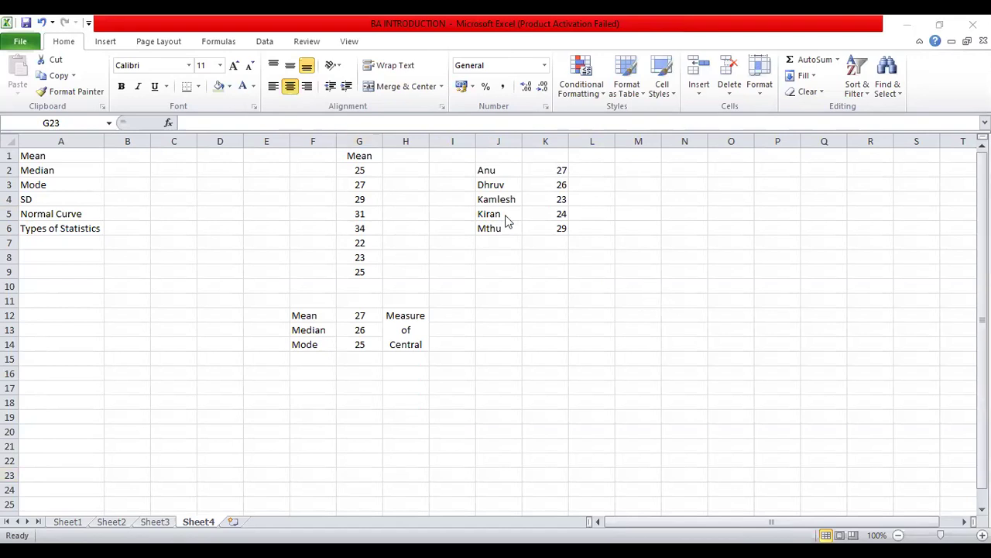
# Step: Enter a sixth person's first name in cell J7 and the value 21 in cell K7
pyautogui.click(485, 244)
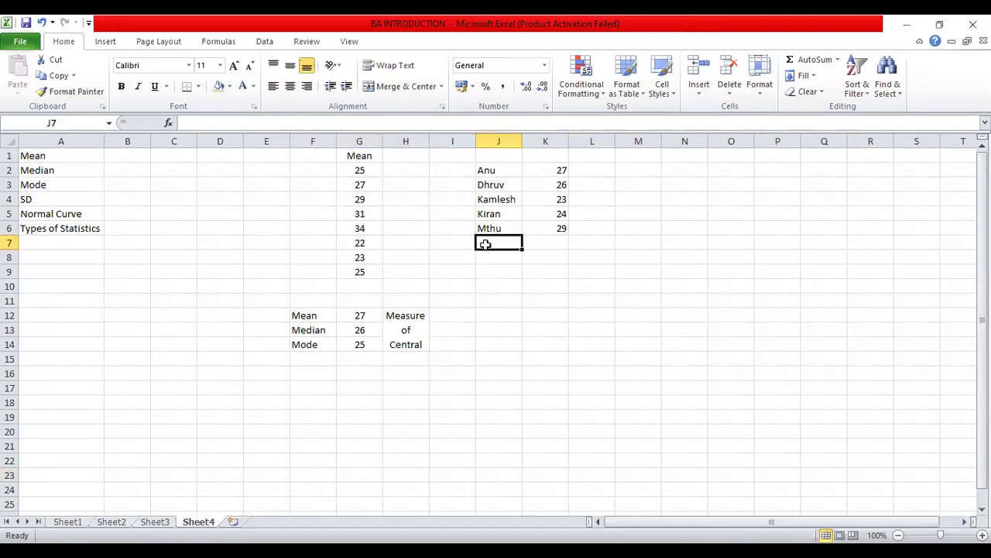
pyautogui.write('Raghu')
pyautogui.press('Tab')
pyautogui.write('21')
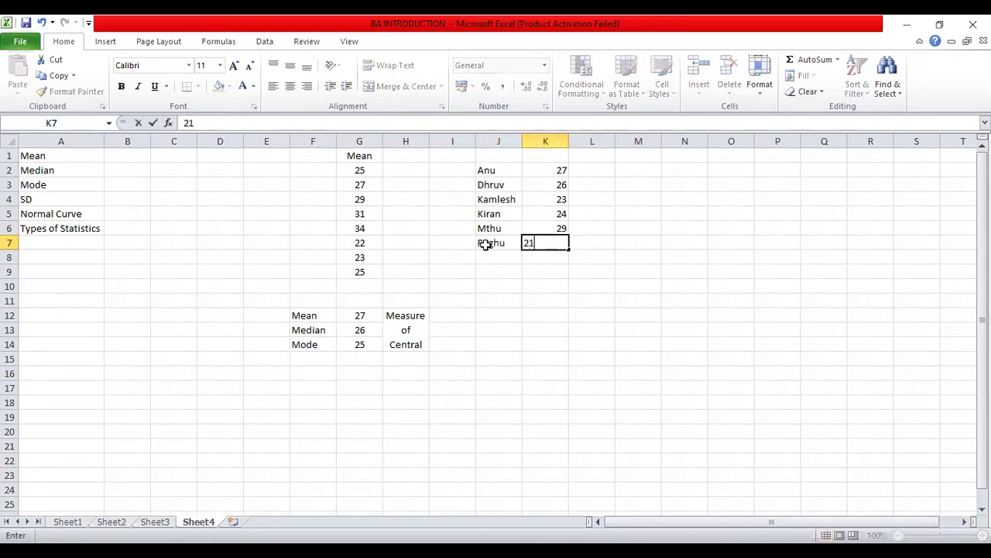
pyautogui.click(544, 331)
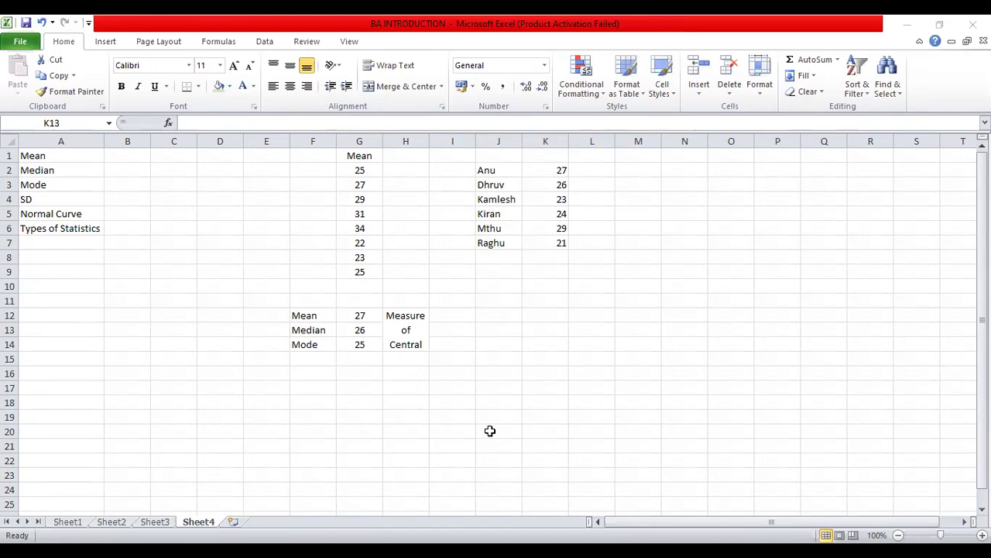
pyautogui.click(723, 311)
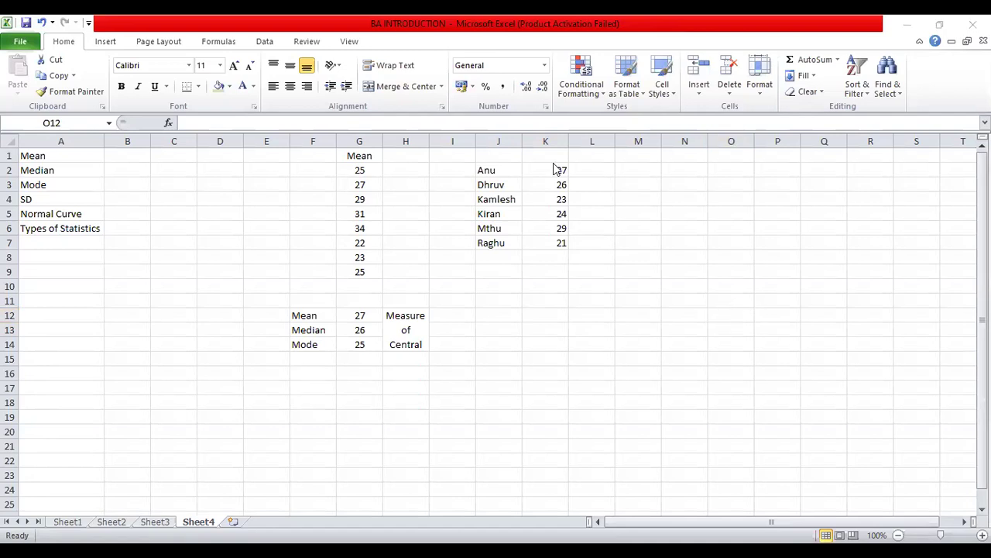
# Step: Enter a seventh person's first name in cell J8 and the value 22 in cell K8
pyautogui.click(486, 258)
pyautogui.write('R')
pyautogui.press('Delete')
pyautogui.press('Tab')
pyautogui.write('22')
pyautogui.press('Tab')
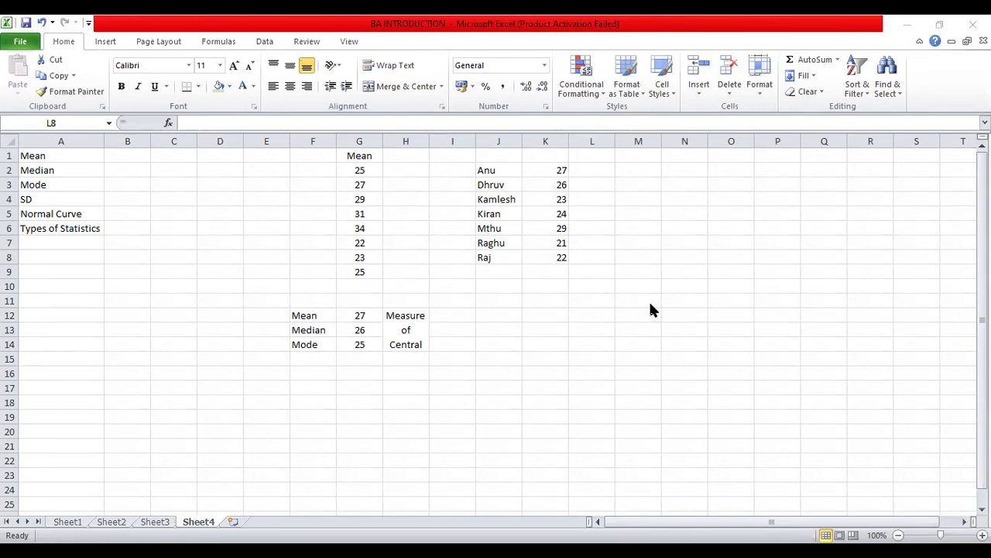
pyautogui.click(669, 318)
# Step: Enter an eighth person's first name in cell J9 and the value 25 in cell K9
pyautogui.click(487, 273)
pyautogui.write('Tanmay')
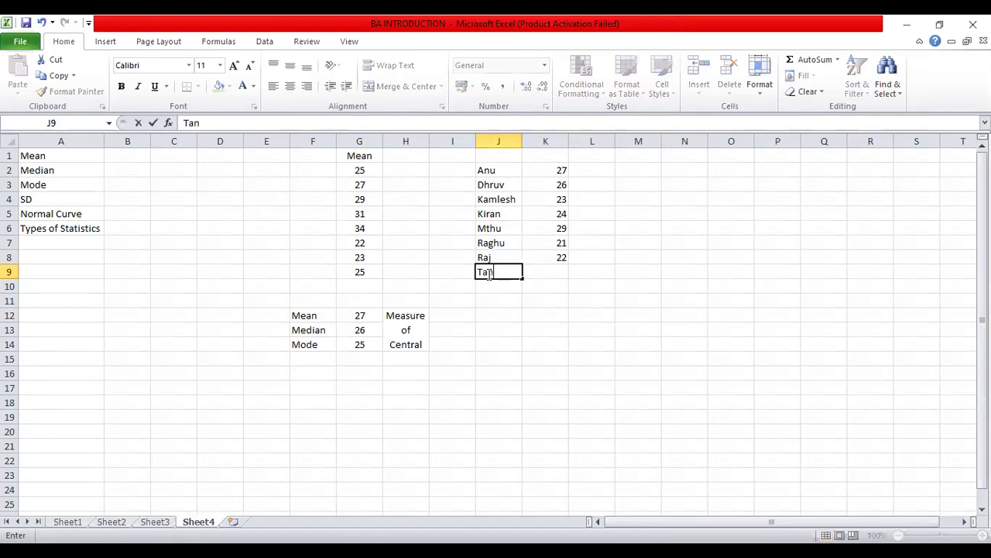
pyautogui.press('Tab')
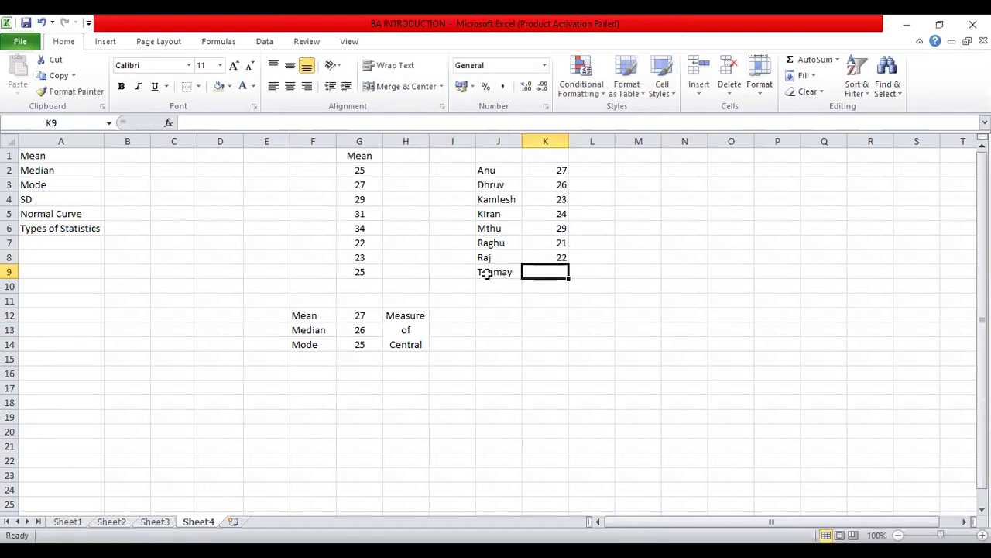
pyautogui.write('25')
pyautogui.press('Tab')
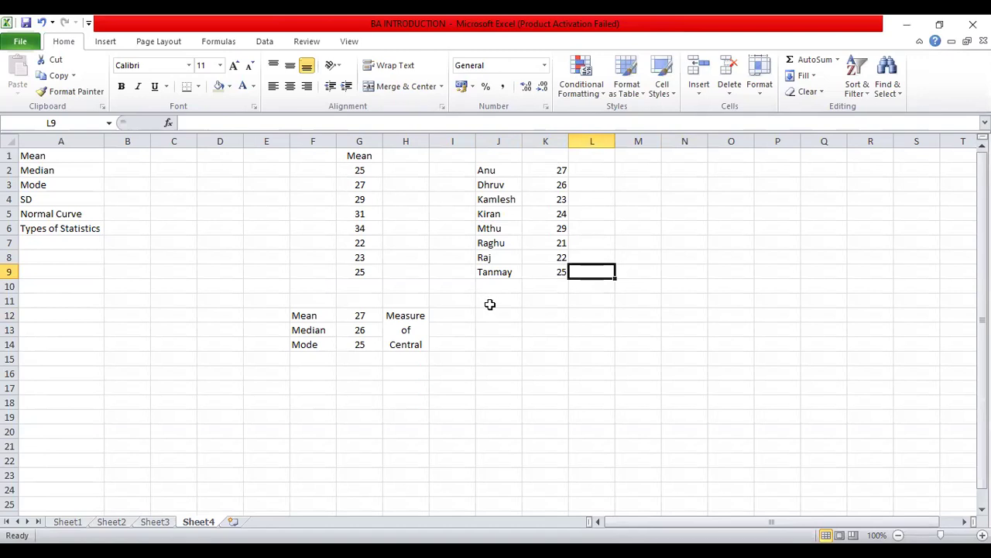
# Step: Copy the mean, median and mode block F12:G14 to J12 and check the pasted formulas in K12:K14
pyautogui.moveTo(319, 312); pyautogui.dragTo(343, 341)
pyautogui.hotkey('ctrl', 'c')
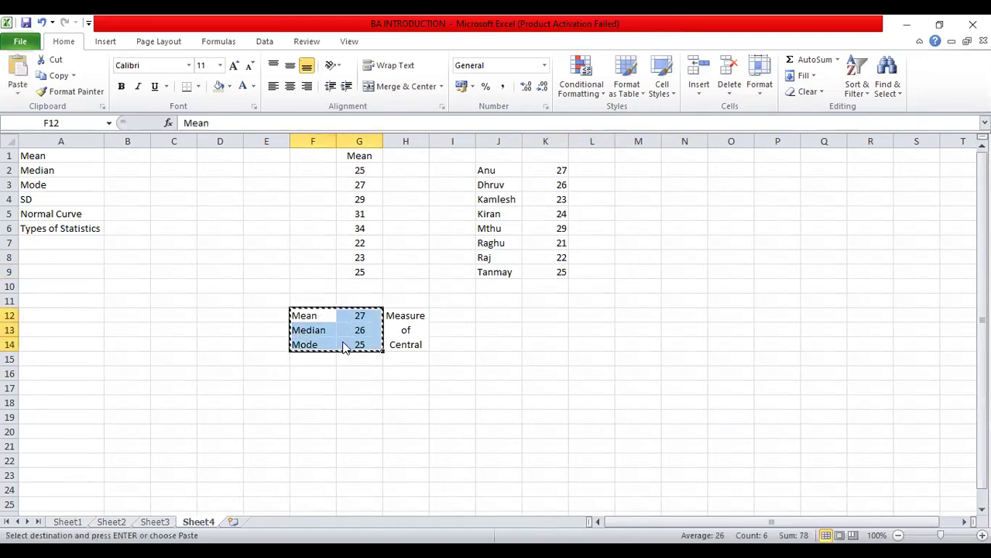
pyautogui.click(486, 314)
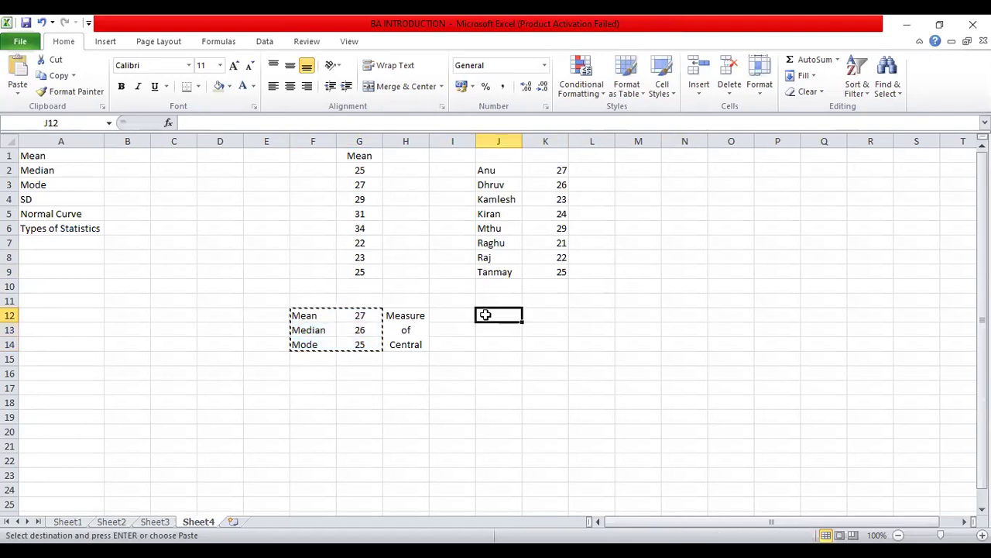
pyautogui.hotkey('ctrl', 'v')
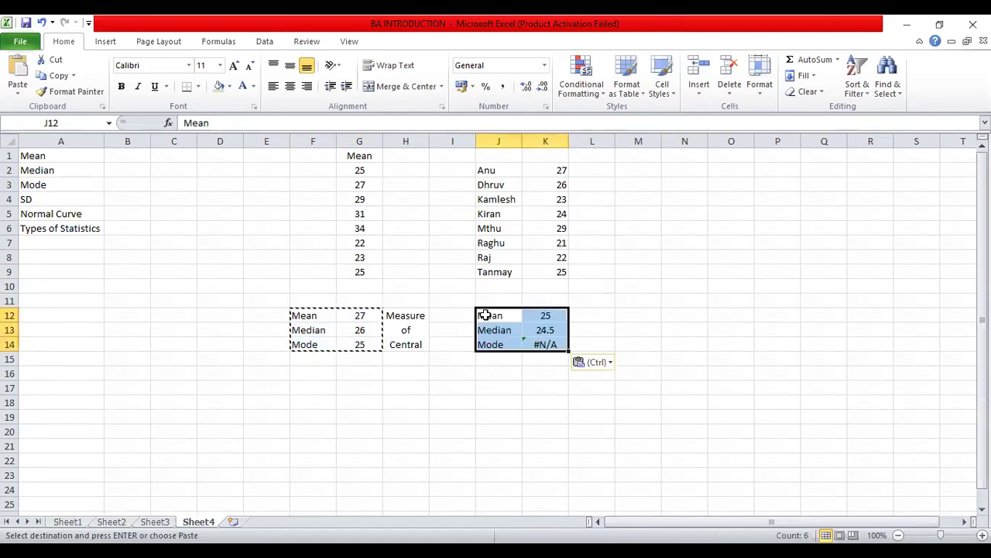
pyautogui.press('Right')
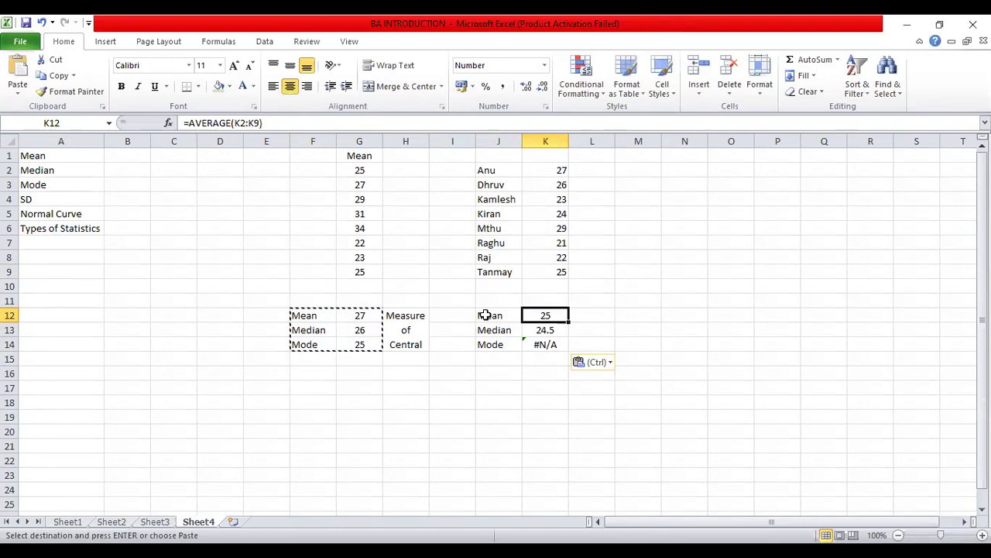
pyautogui.press('Down')
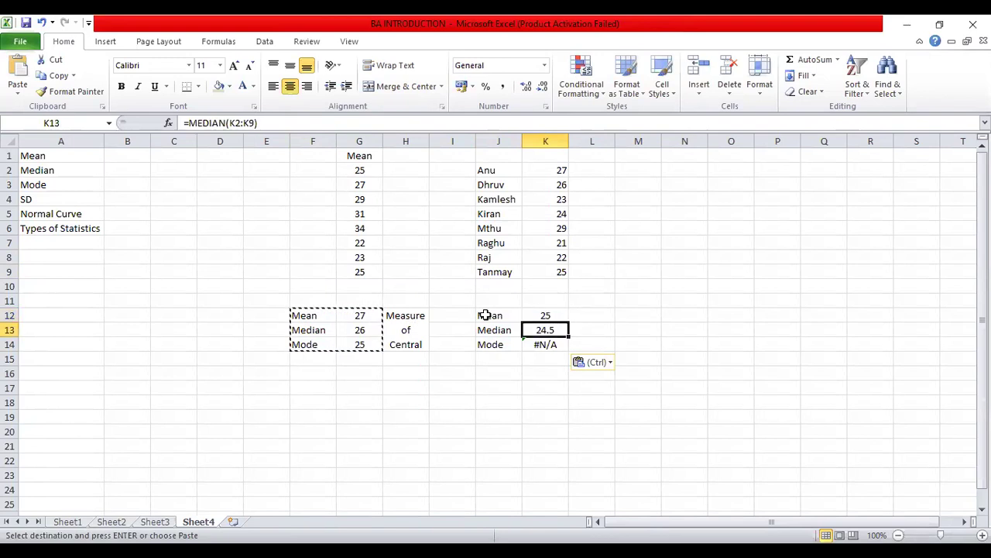
pyautogui.press('Down')
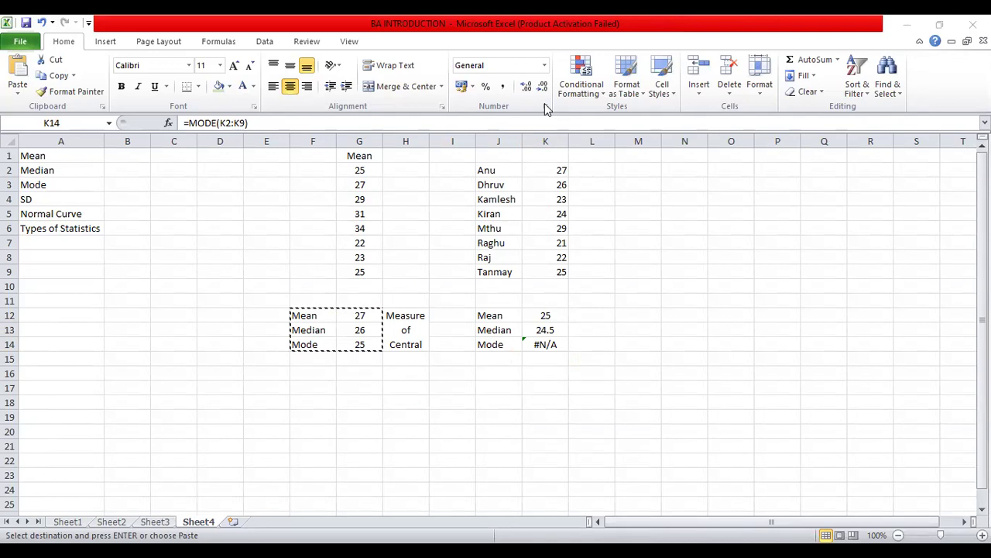
pyautogui.click(406, 323)
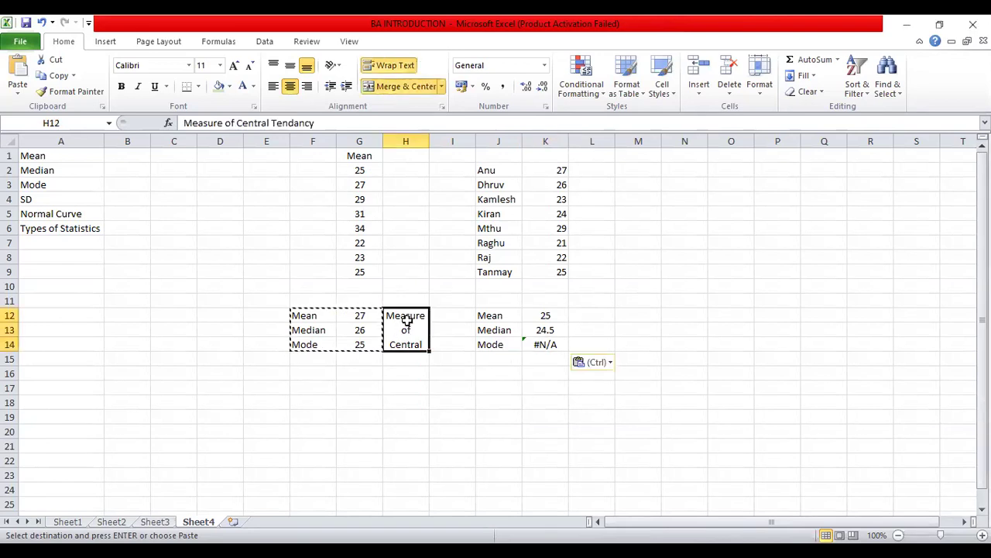
pyautogui.press('Escape')
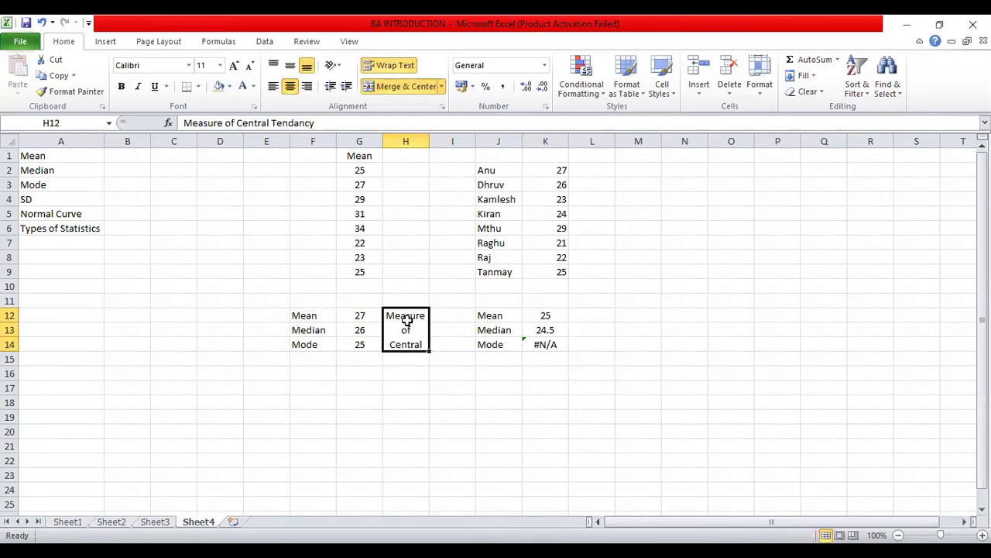
# Step: Enter the label "SD" in cell F17, below the mean, median and mode block
pyautogui.click(323, 390)
pyautogui.click(404, 326)
pyautogui.press('Left')
pyautogui.press('Down')
pyautogui.press('Down')
pyautogui.press('Left')
pyautogui.press('Down')
pyautogui.press('Down')
pyautogui.press('Down')
pyautogui.write('SD')
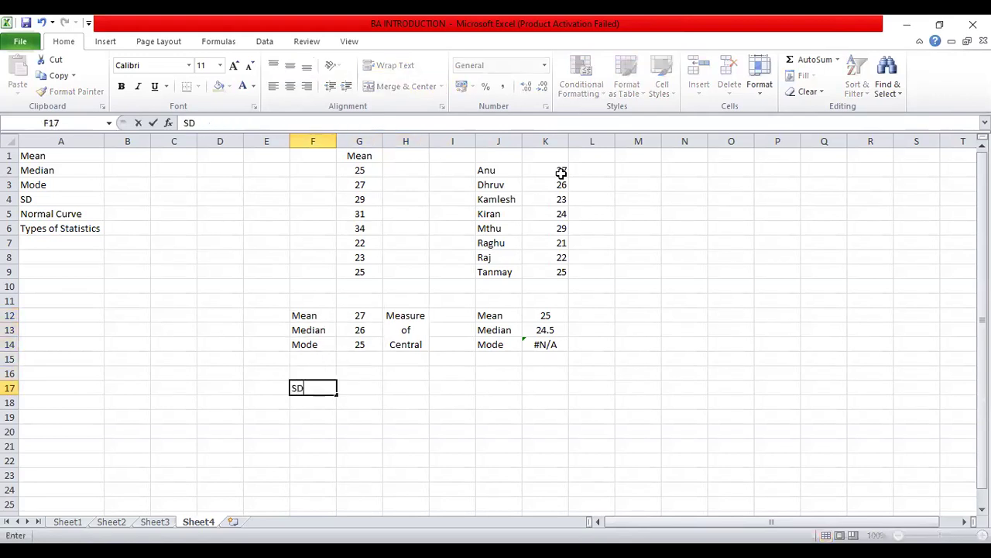
pyautogui.press('Tab')
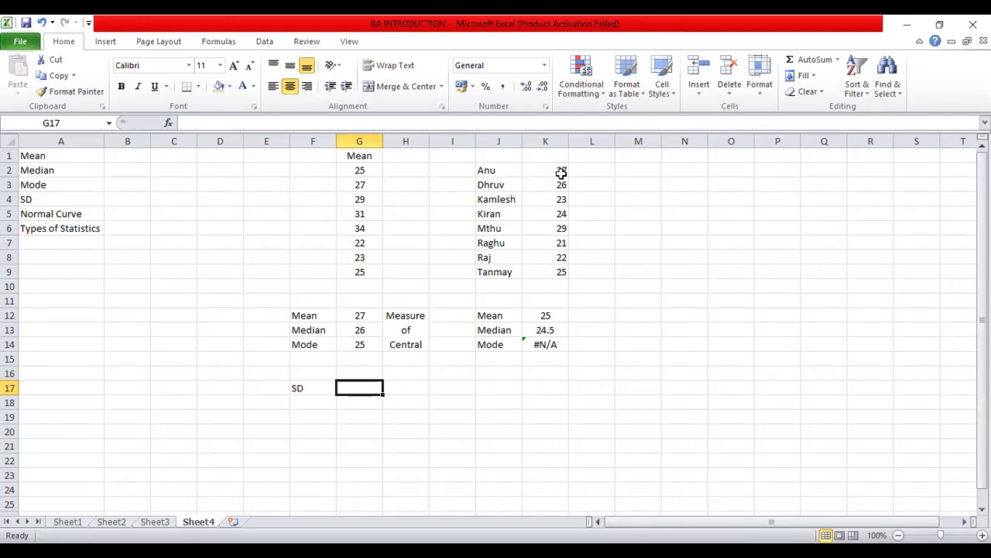
# Step: Move "Normal Curve" and "Types of Statistics" down one row to cells A6:A7, leaving A5 empty
pyautogui.click(73, 216)
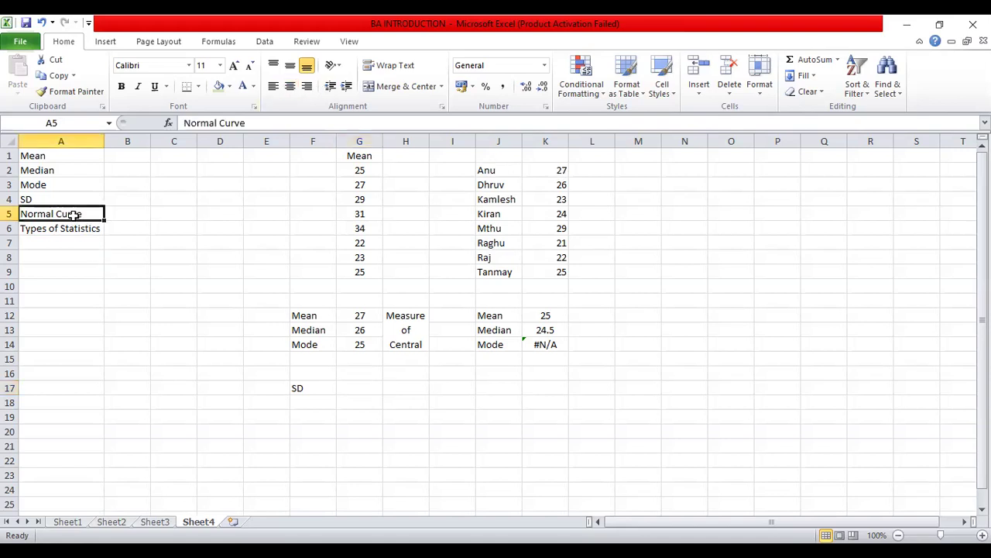
pyautogui.hotkey('shift', 'Down')
pyautogui.hotkey('ctrl', 'c')
pyautogui.press('Down')
pyautogui.press('Down')
pyautogui.press('Up')
pyautogui.hotkey('ctrl', 'v')
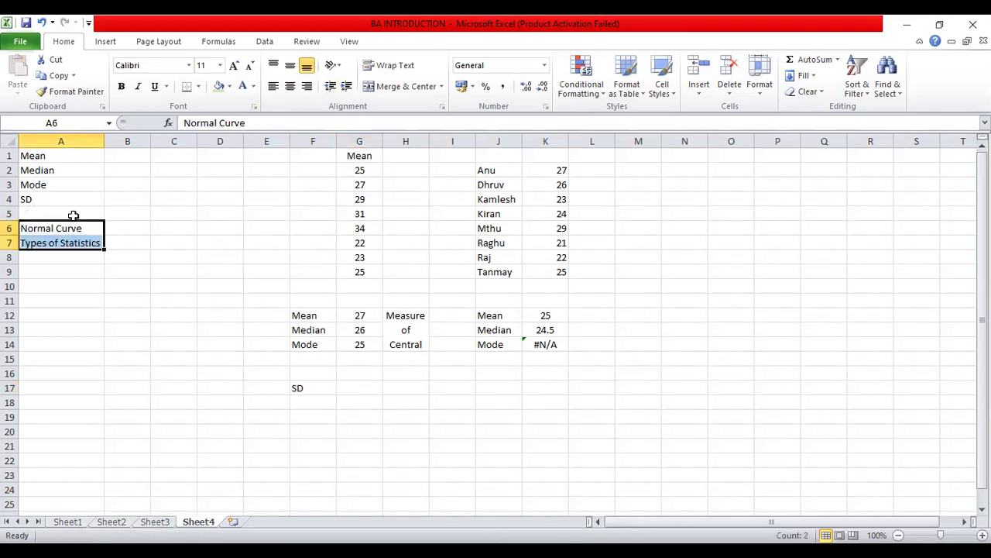
# Step: Enter "Type of Data" in cell A5 of the topic list
pyautogui.click(73, 216)
pyautogui.write('Typ')
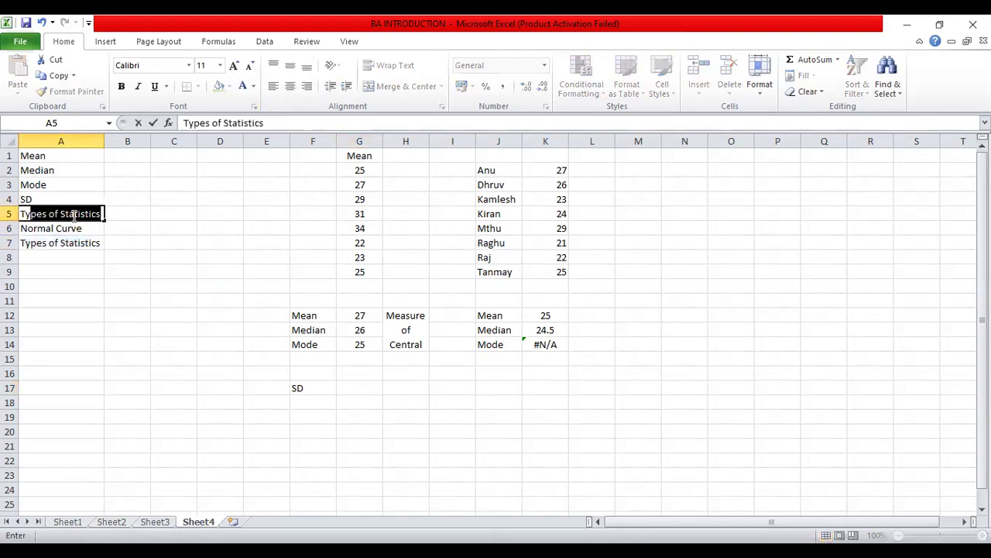
pyautogui.press('Delete')
pyautogui.write('e of ')
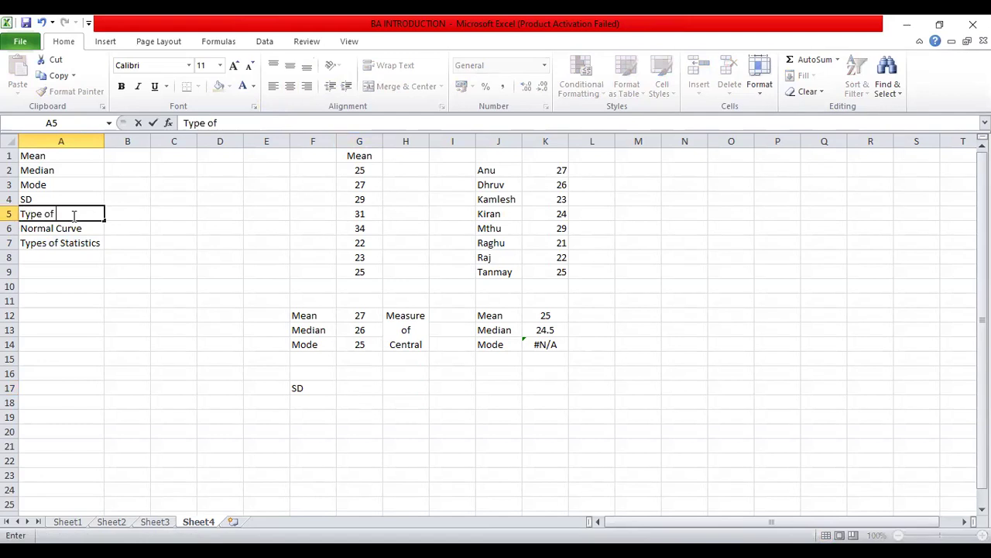
pyautogui.write('Datat')
pyautogui.press('Tab')
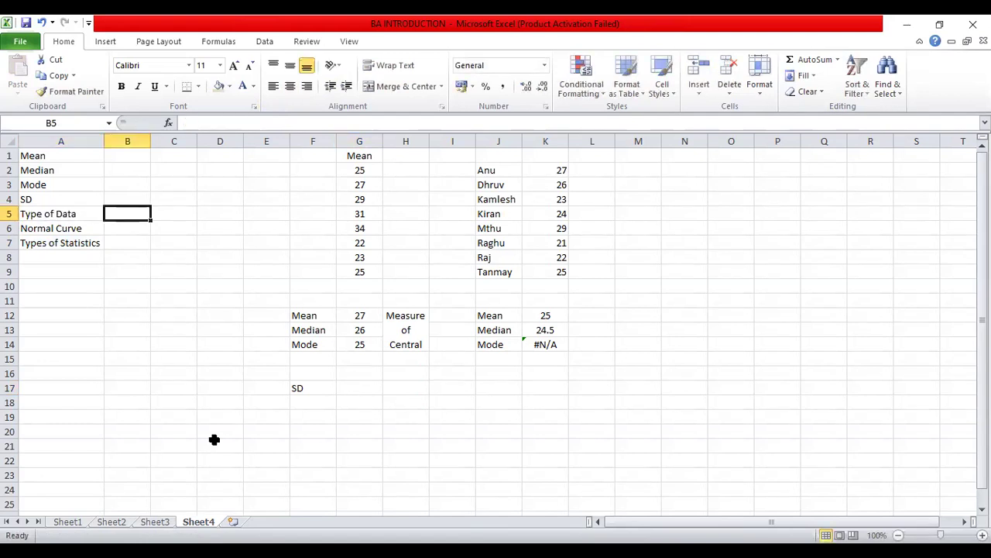
pyautogui.click(375, 387)
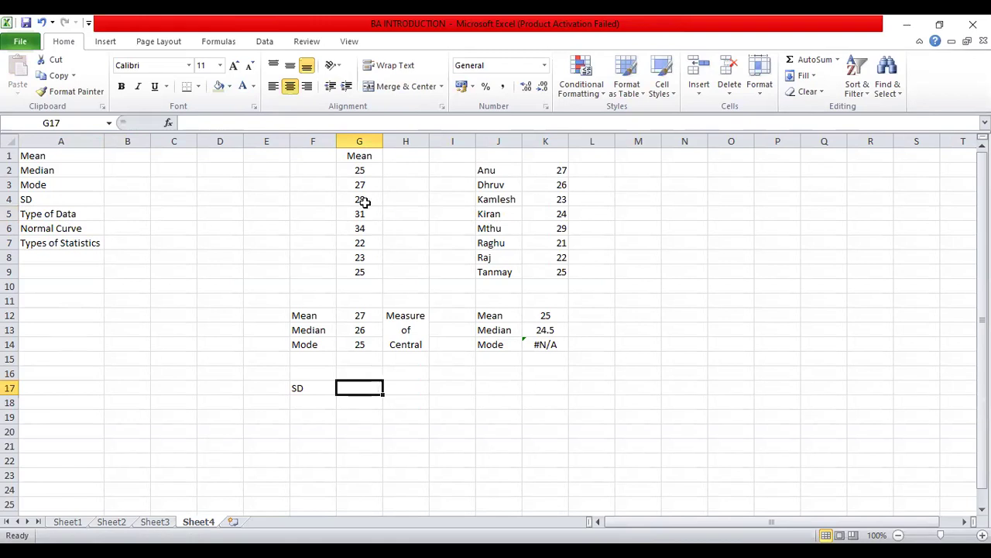
pyautogui.moveTo(364, 173); pyautogui.dragTo(369, 258)
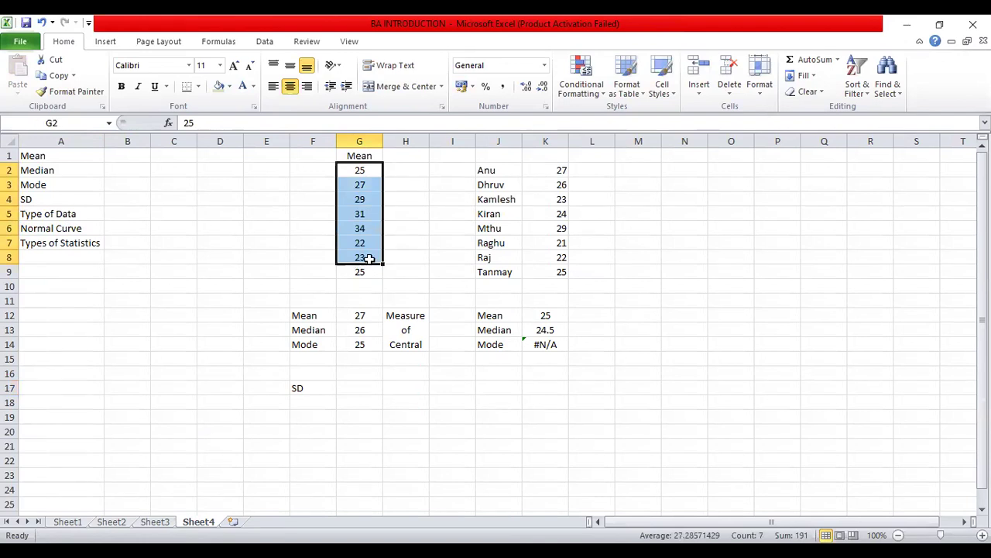
pyautogui.click(562, 174)
pyautogui.moveTo(562, 174); pyautogui.dragTo(562, 283)
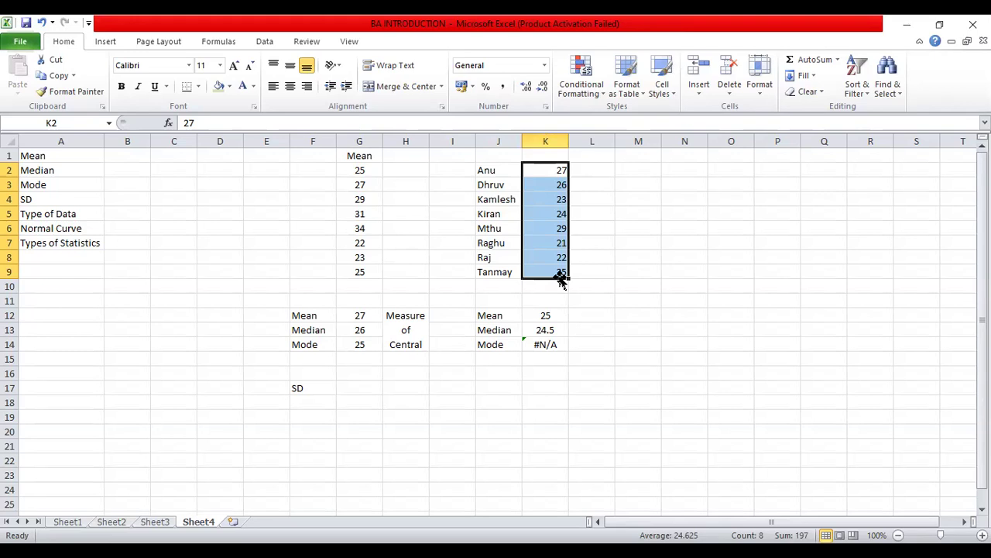
# Step: Enter the label "SD" in cell J17, below the second data set's mean, median and mode block
pyautogui.click(487, 386)
pyautogui.write('S')
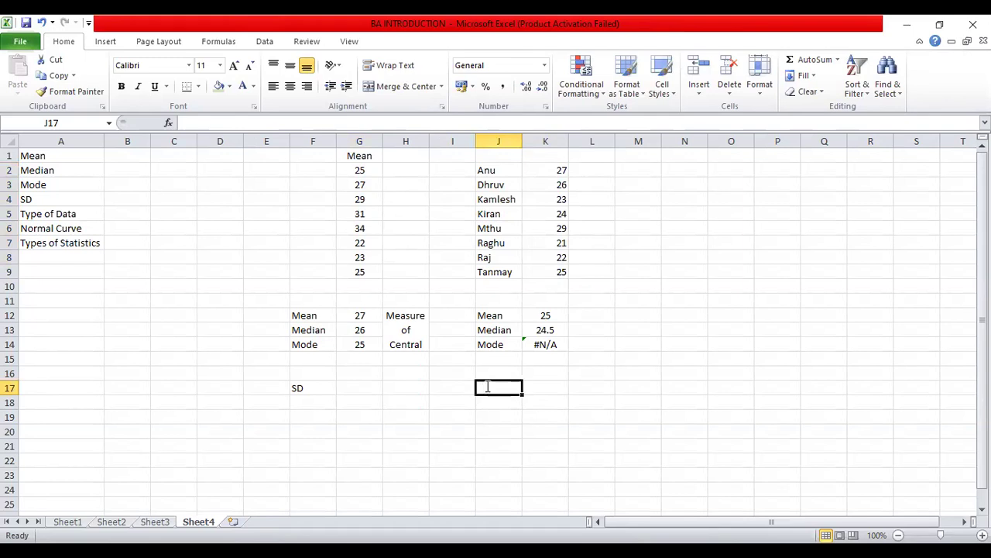
pyautogui.write('D')
pyautogui.press('Tab')
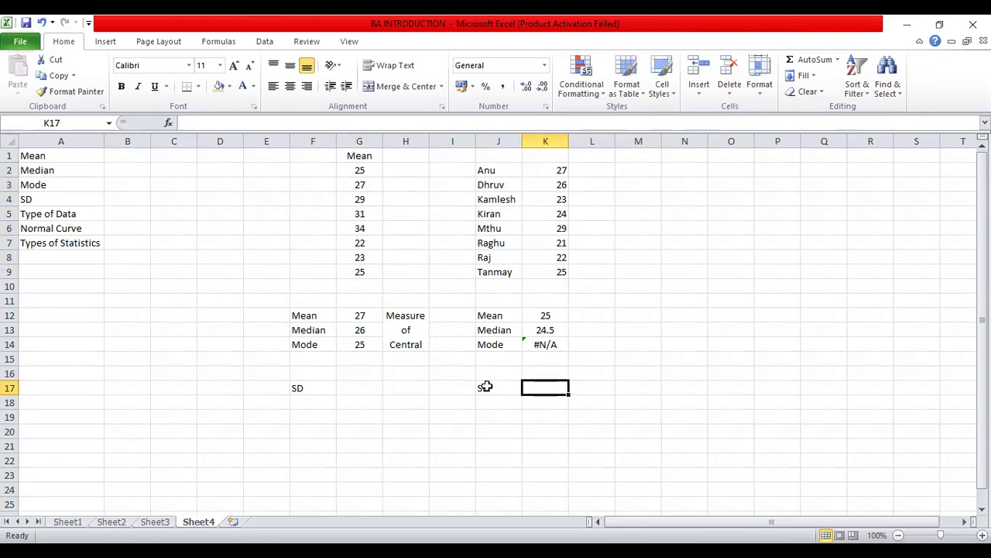
# Step: Enter the sample values 21, 22 and 23 in cells N5:N7
pyautogui.click(682, 215)
pyautogui.write('21')
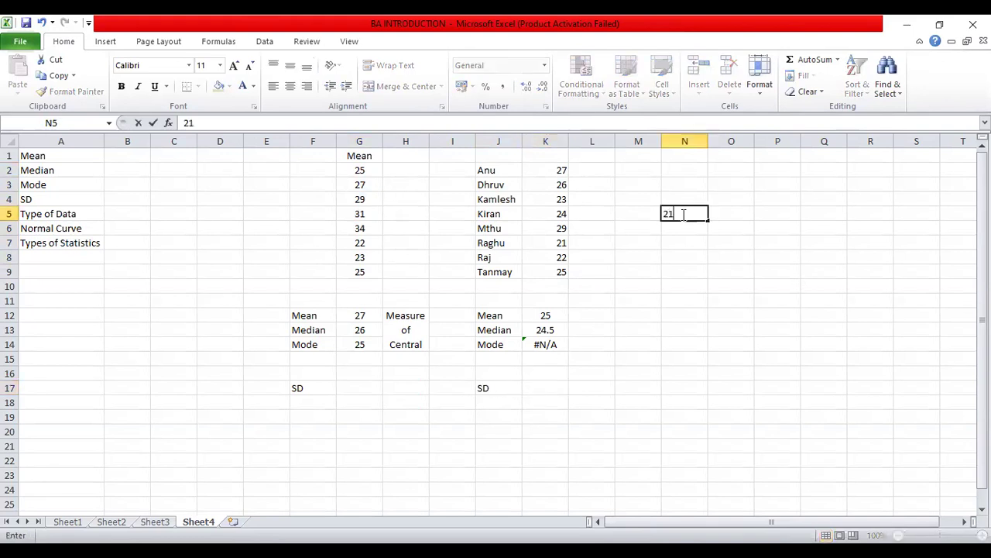
pyautogui.press('Return')
pyautogui.write('22')
pyautogui.press('Return')
pyautogui.write('23')
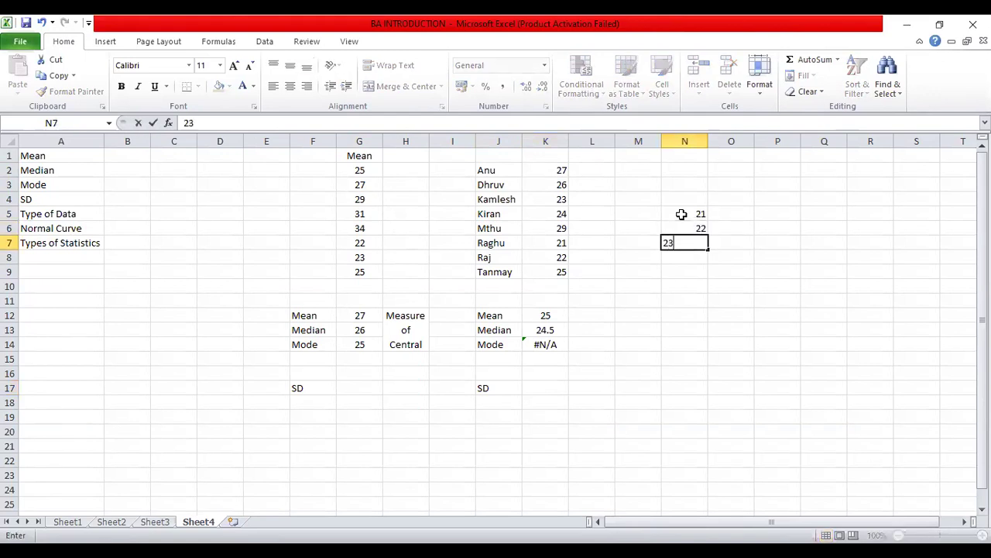
pyautogui.press('Tab')
pyautogui.press('Up')
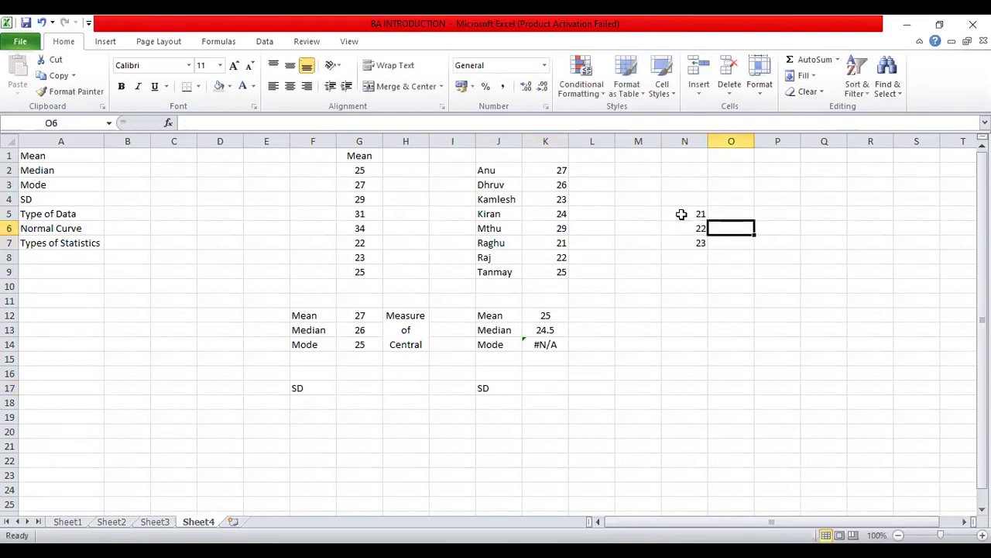
pyautogui.press('Left')
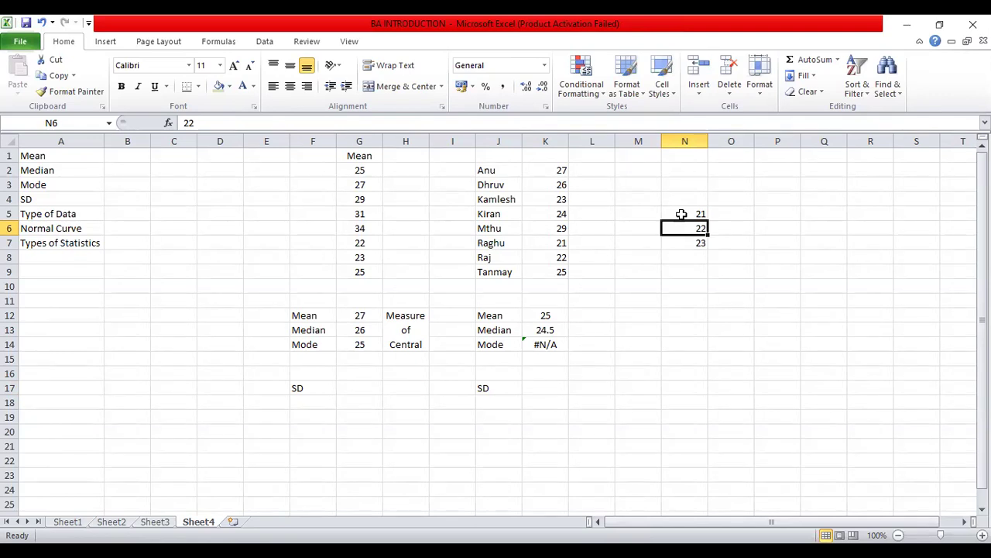
pyautogui.click(553, 389)
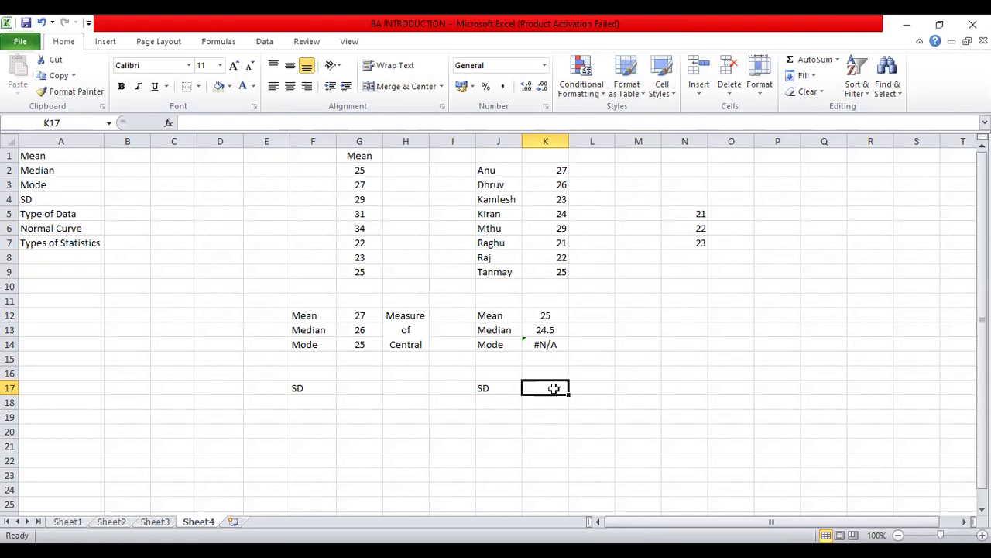
pyautogui.write('=s')
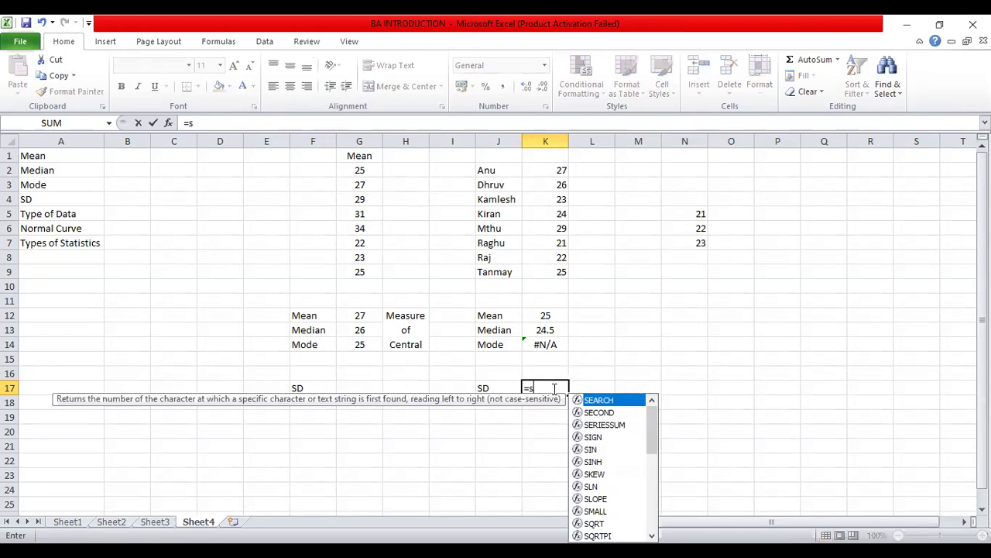
pyautogui.write('tdev')
pyautogui.press('BackSpace')
pyautogui.press('BackSpace')
pyautogui.press('Escape')
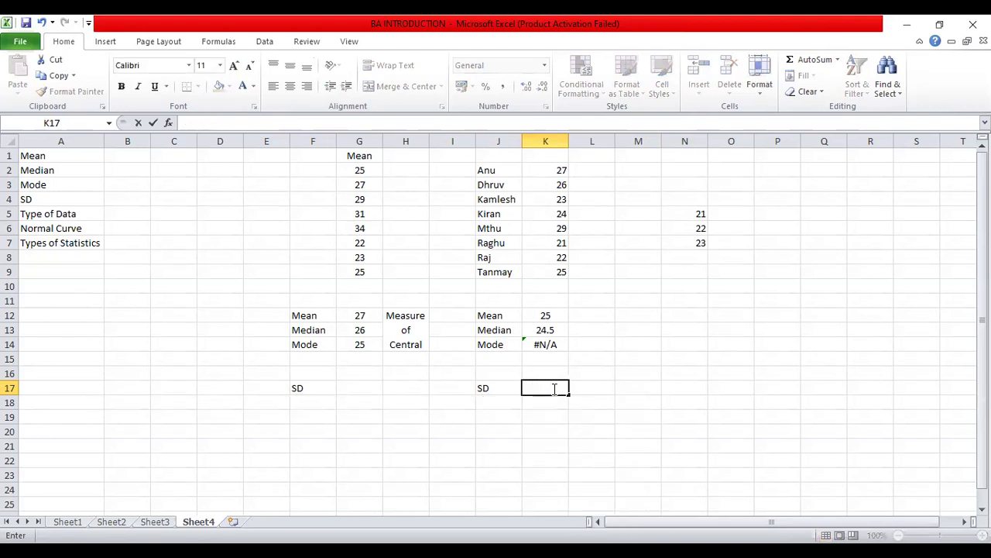
pyautogui.press('Right')
pyautogui.click(554, 388)
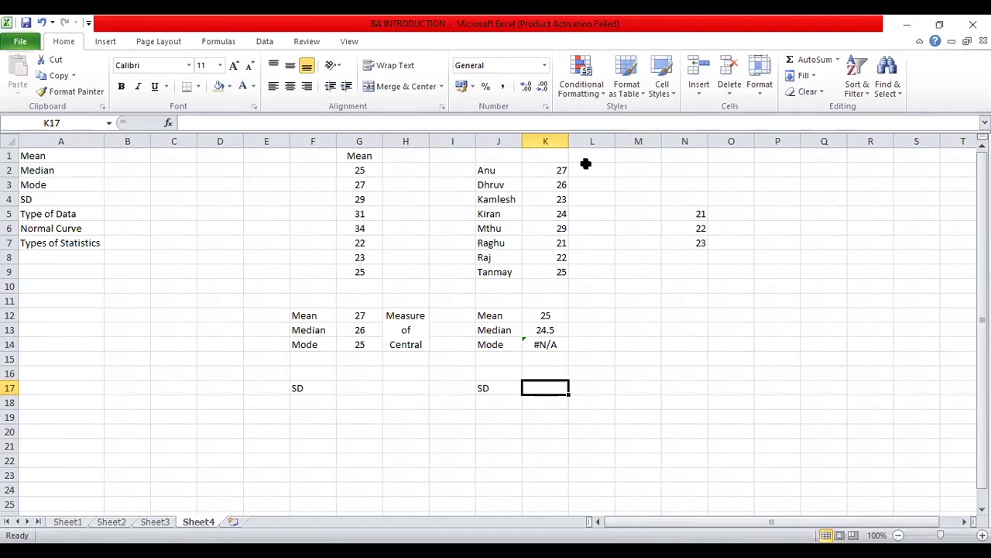
# Step: Enter the heading "x" in cell K1 above the second data set's values
pyautogui.click(556, 156)
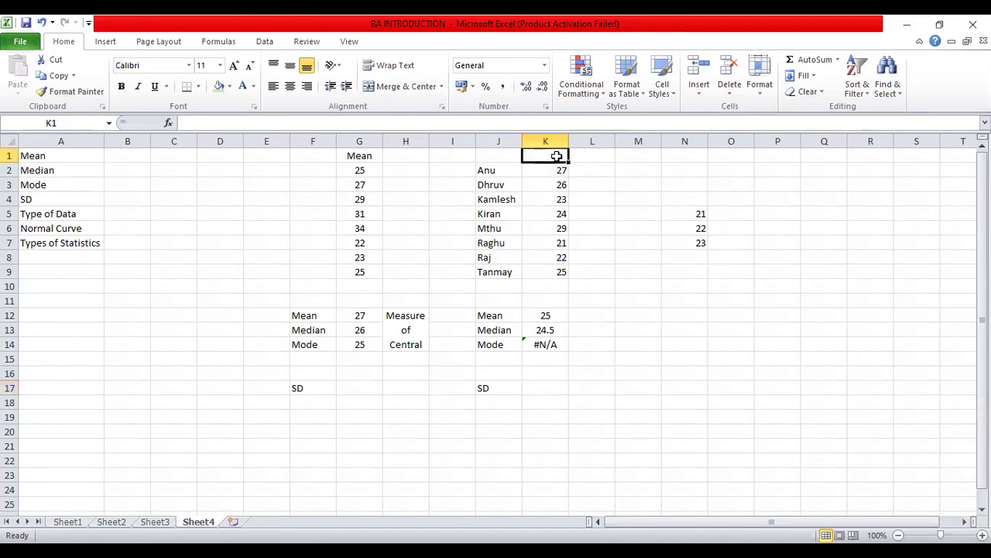
pyautogui.write('x')
pyautogui.press('Tab')
pyautogui.press('Tab')
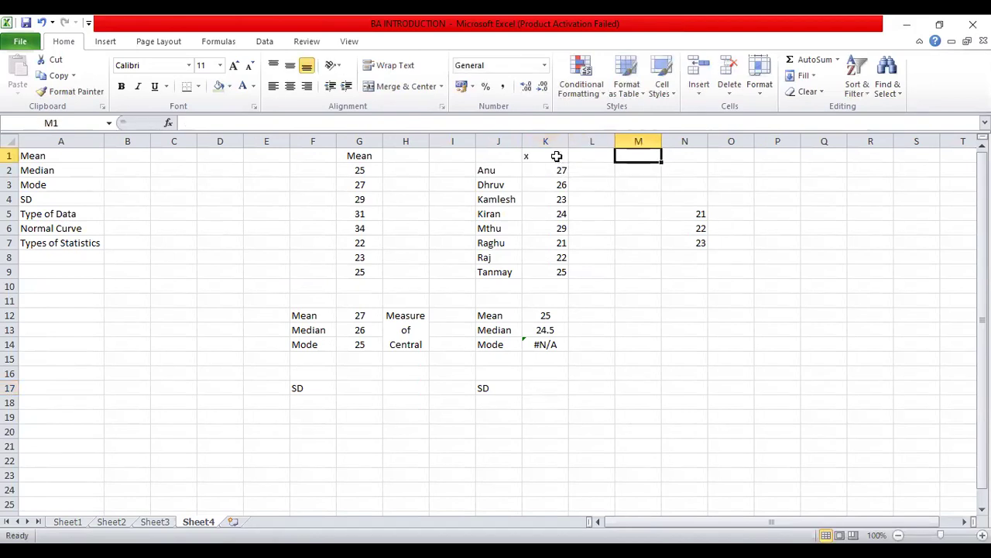
# Step: Enter the symbol "u" in cell L12, next to the second data set's mean
pyautogui.press('Down')
pyautogui.press('Down')
pyautogui.press('Down')
pyautogui.press('Down')
pyautogui.press('Down')
pyautogui.press('Down')
pyautogui.press('Down')
pyautogui.press('Down')
pyautogui.press('Down')
pyautogui.press('Down')
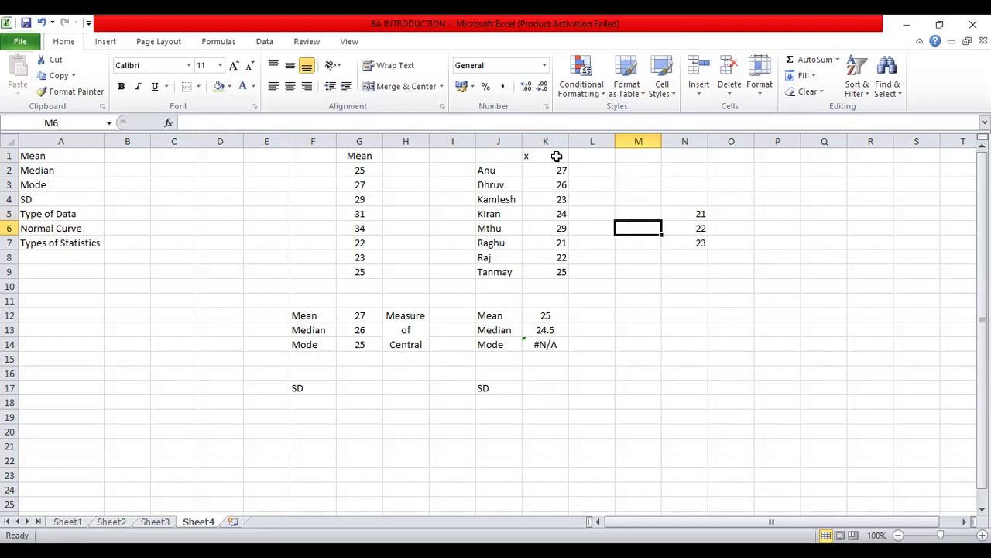
pyautogui.press('Down')
pyautogui.write('u')
pyautogui.press('Tab')
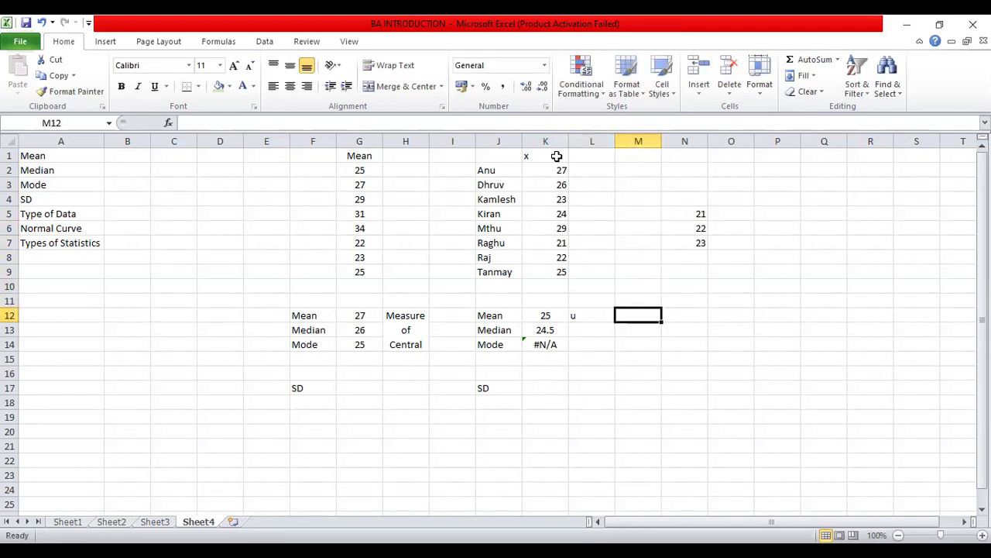
# Step: Enter the heading "x-u" in cell L1 for the deviation column
pyautogui.press('Left')
pyautogui.press('Up')
pyautogui.press('Up')
pyautogui.press('Up')
pyautogui.press('Up')
pyautogui.press('Up')
pyautogui.press('Up')
pyautogui.press('Up')
pyautogui.press('Up')
pyautogui.press('Up')
pyautogui.press('Up')
pyautogui.press('Up')
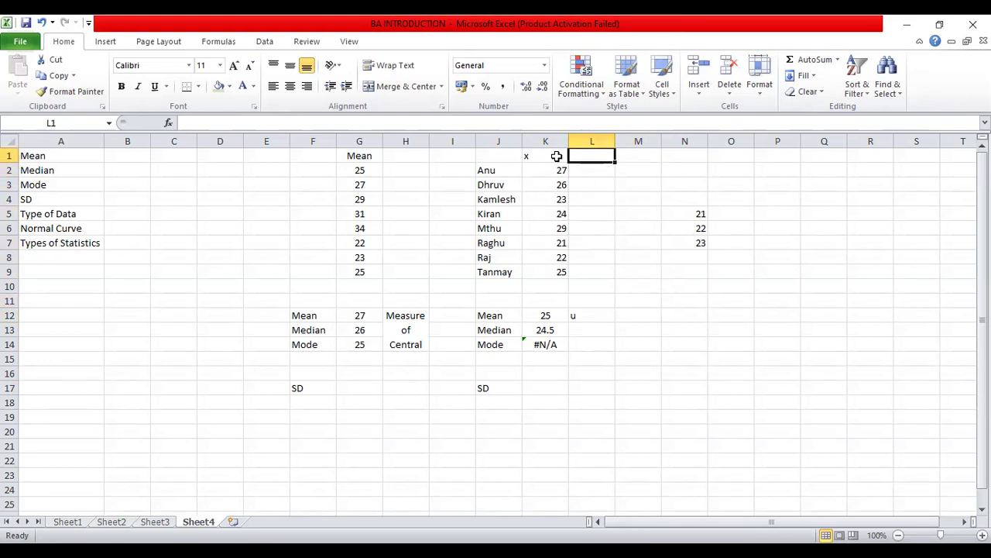
pyautogui.write('x-u')
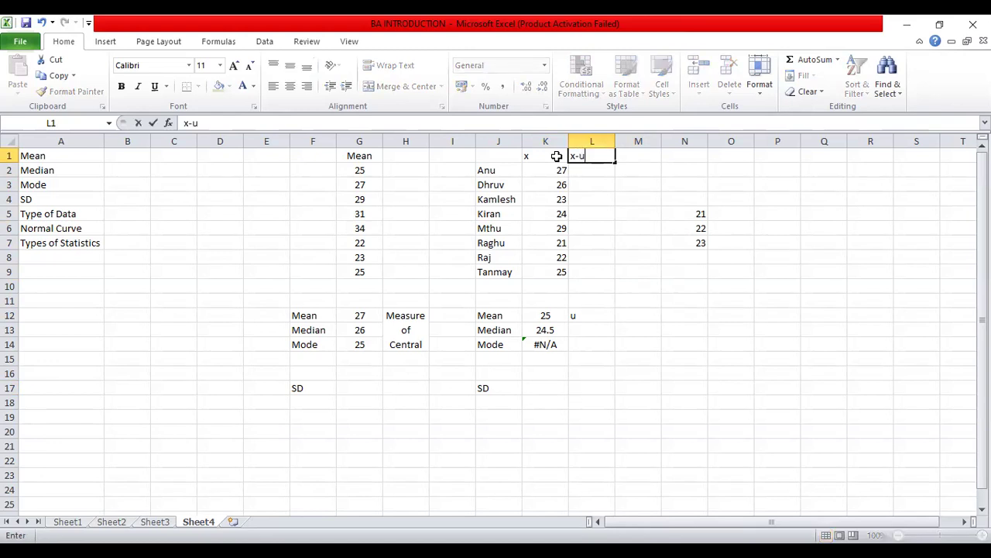
pyautogui.press('Tab')
# Step: Calculate the first value's deviation from the mean in L2 with =K2-$K$12, keeping the mean reference absolute
pyautogui.press('Left')
pyautogui.press('Down')
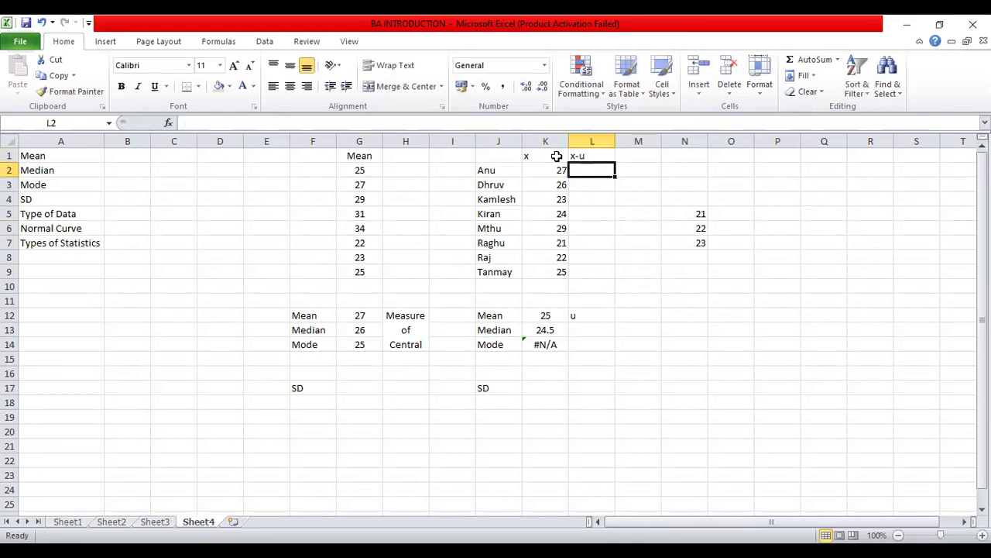
pyautogui.write('=K2-')
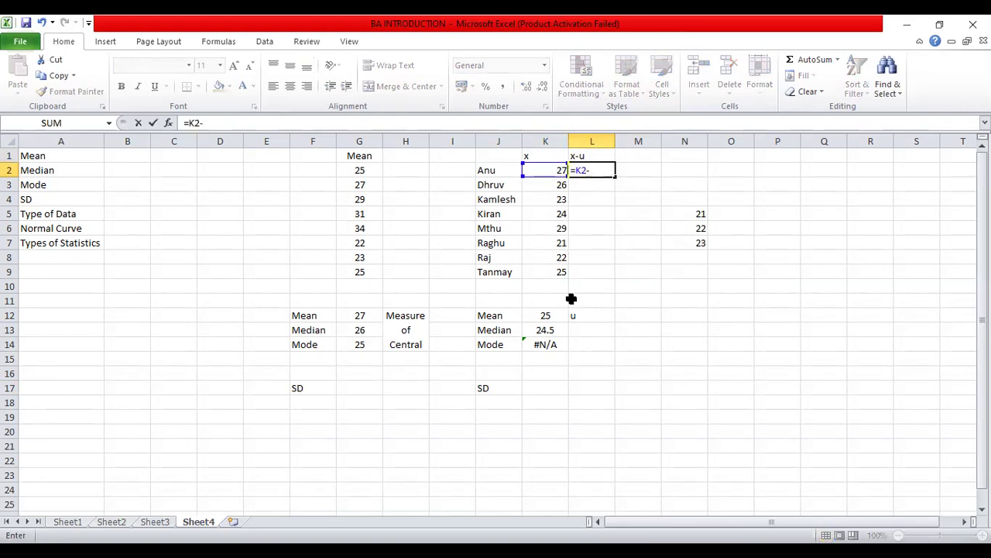
pyautogui.click(549, 315)
pyautogui.press('F4')
pyautogui.press('Return')
pyautogui.press('Up')
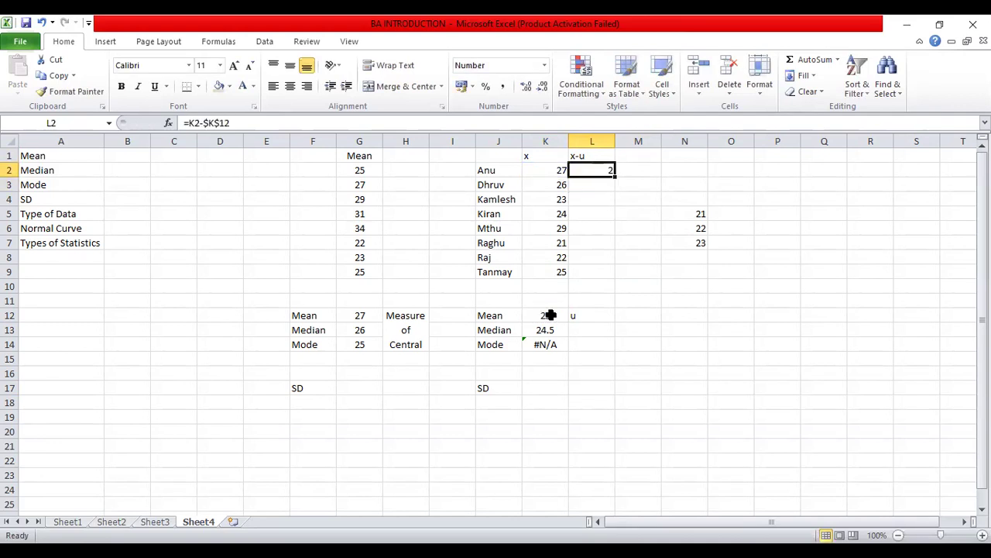
# Step: Copy the deviation formula from L2 to L3:L9 for the remaining values
pyautogui.hotkey('ctrl', 'c')
pyautogui.press('Down')
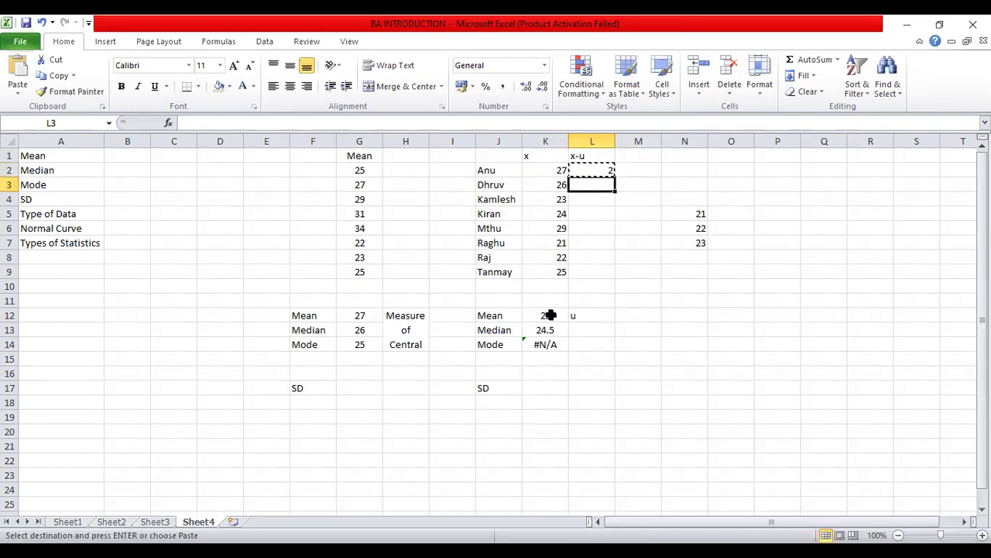
pyautogui.hotkey('shift', 'Down')
pyautogui.hotkey('shift', 'Down')
pyautogui.hotkey('shift', 'Down')
pyautogui.hotkey('shift', 'Down')
pyautogui.hotkey('shift', 'Down')
pyautogui.hotkey('shift', 'Down')
pyautogui.hotkey('ctrl', 'v')
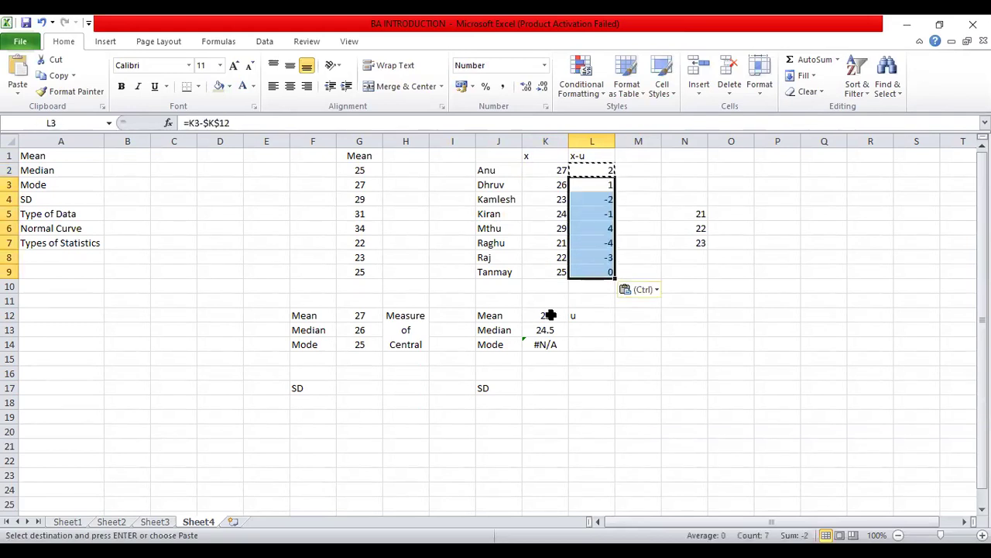
pyautogui.press('Escape')
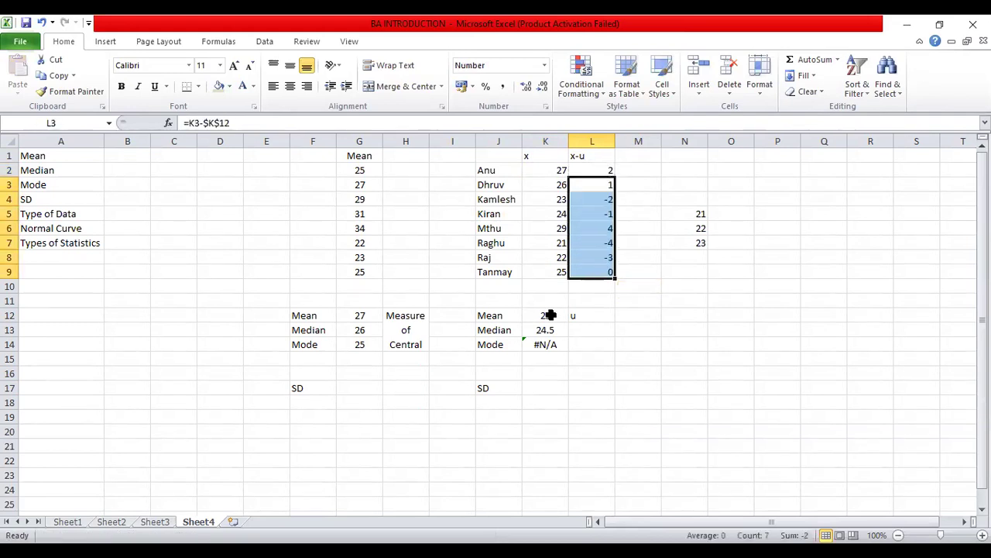
# Step: Enter the heading "(x-u)square" in cell M1 for the squared deviation column
pyautogui.press('Up')
pyautogui.press('Right')
pyautogui.press('Up')
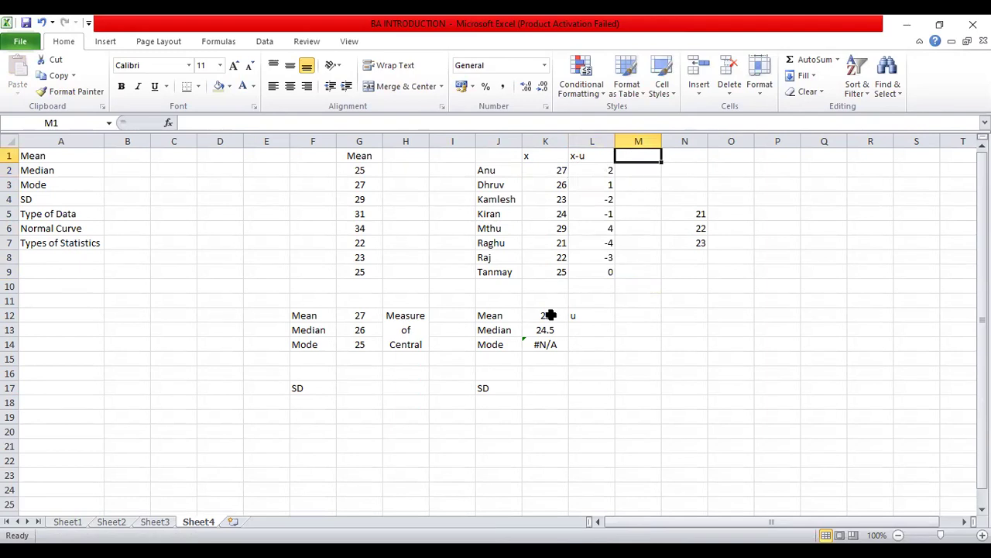
pyautogui.write('(xiu')
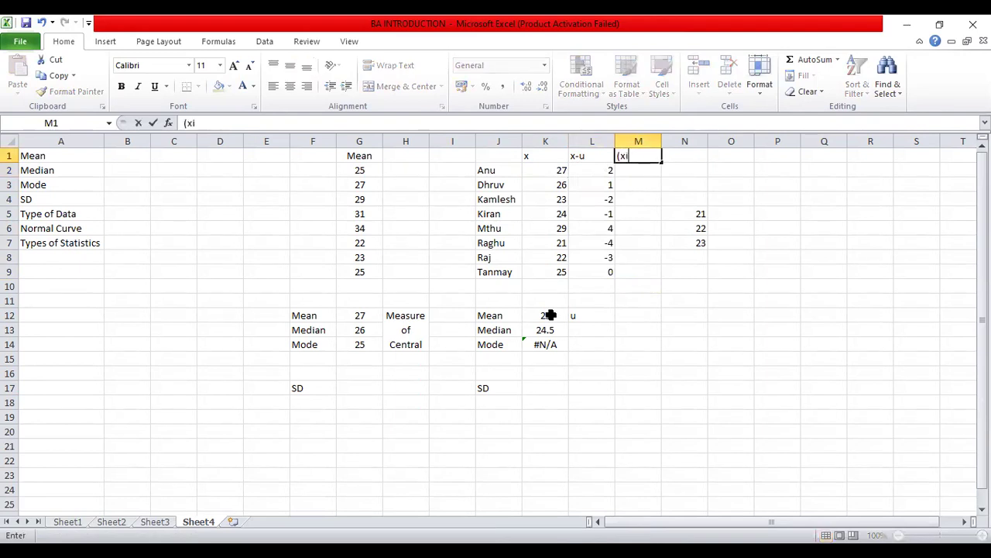
pyautogui.press('BackSpace')
pyautogui.press('BackSpace')
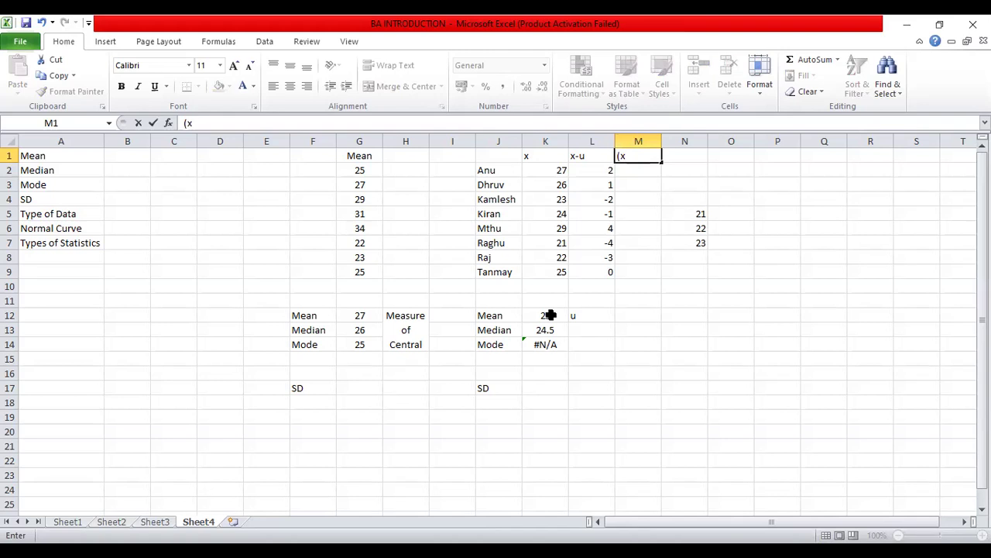
pyautogui.write('-u)square')
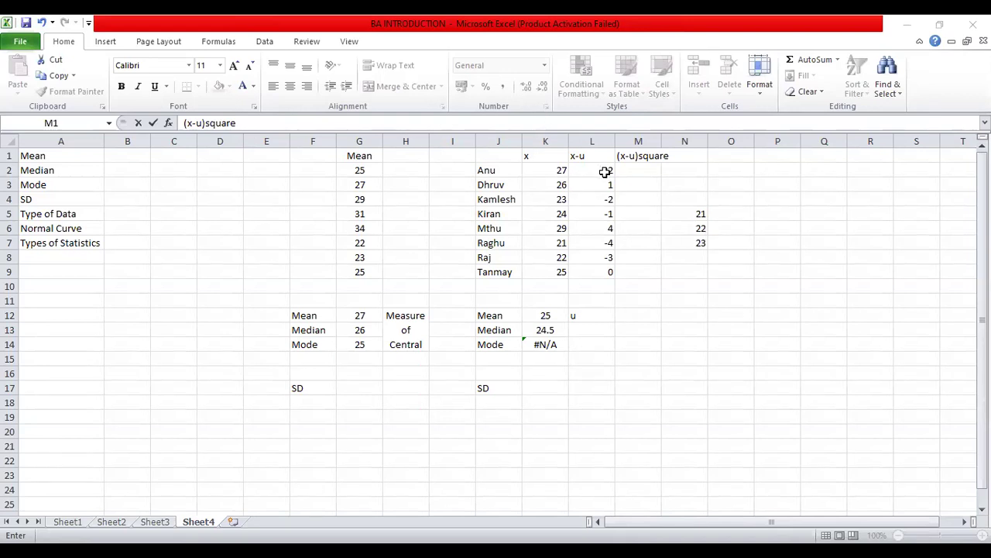
# Step: Calculate the first squared deviation in cell M2 with the formula =L2*L2
pyautogui.click(634, 172)
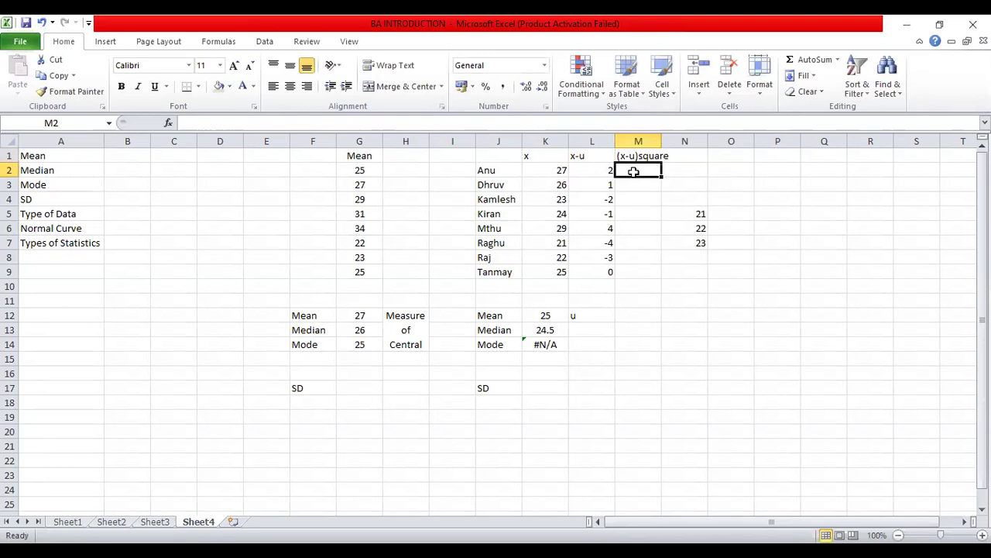
pyautogui.write('=')
pyautogui.press('Left')
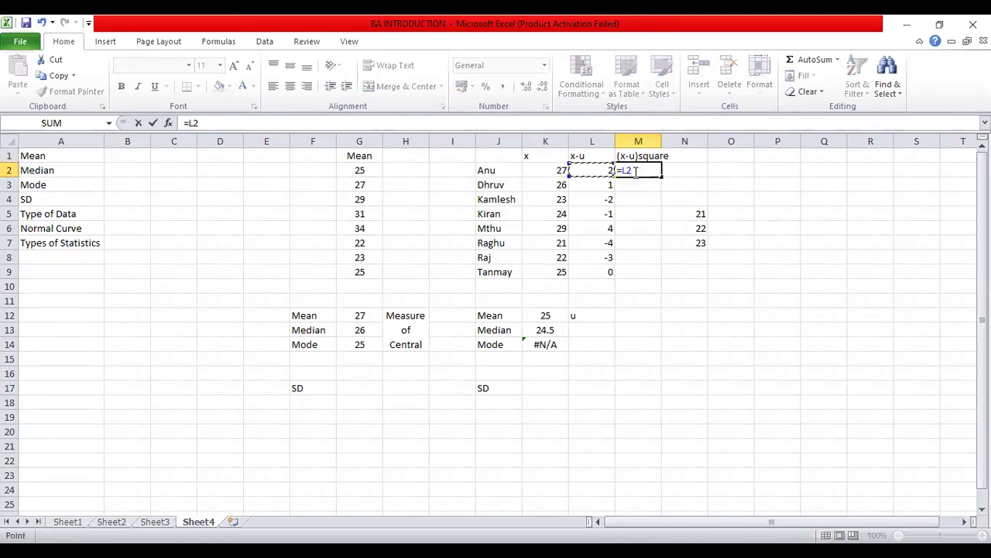
pyautogui.write('*L22')
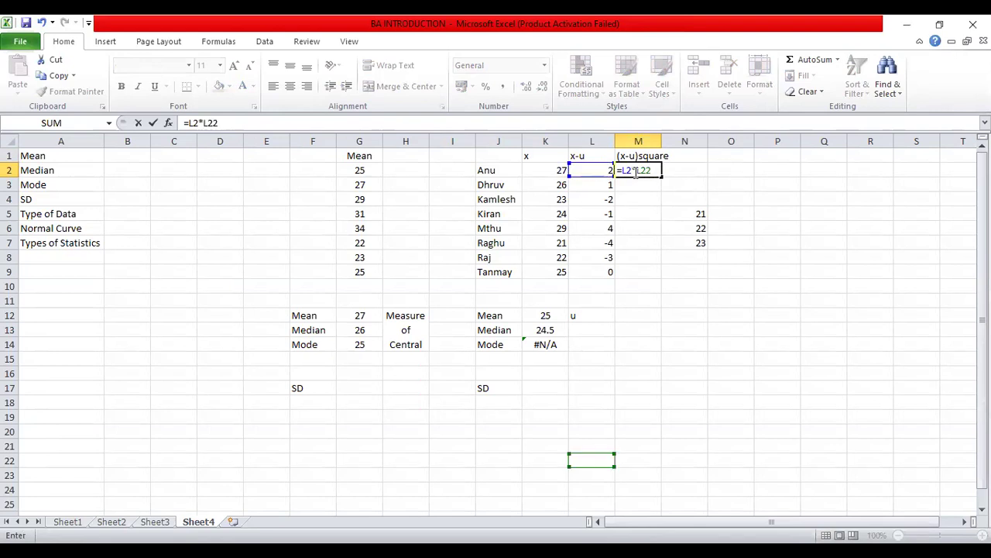
pyautogui.press('BackSpace')
pyautogui.hotkey('ctrl', 'Return')
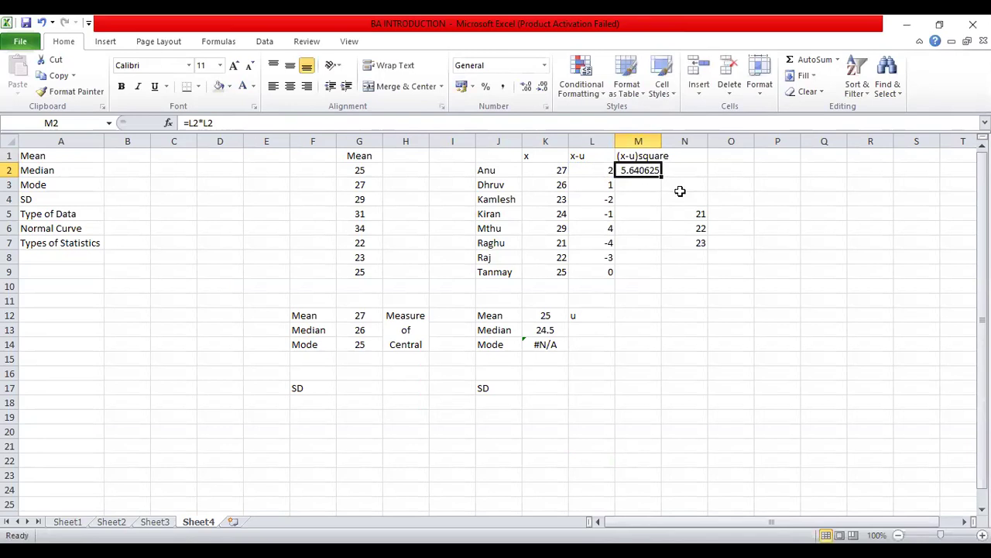
pyautogui.write('=')
pyautogui.press('Left')
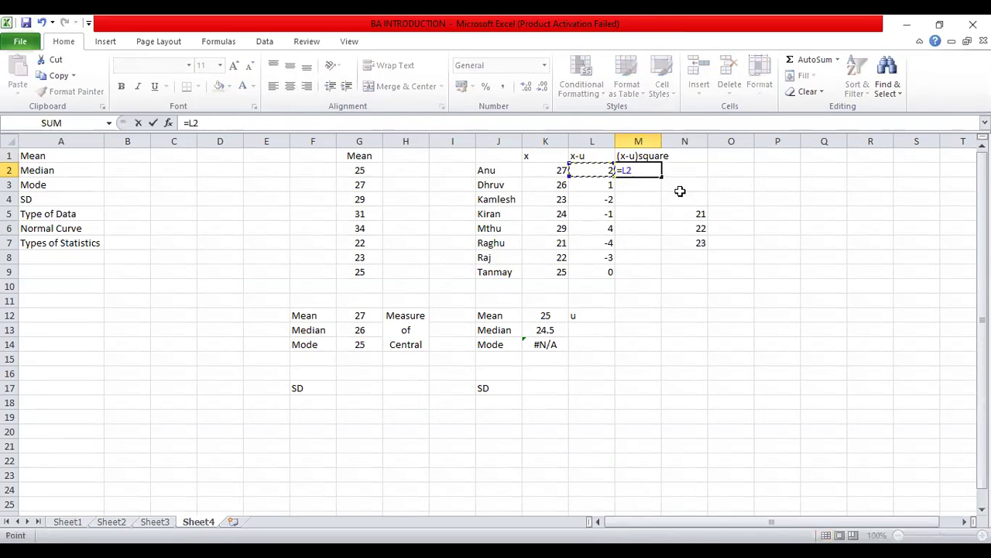
pyautogui.write('*')
pyautogui.press('Left')
pyautogui.hotkey('ctrl', 'Return')
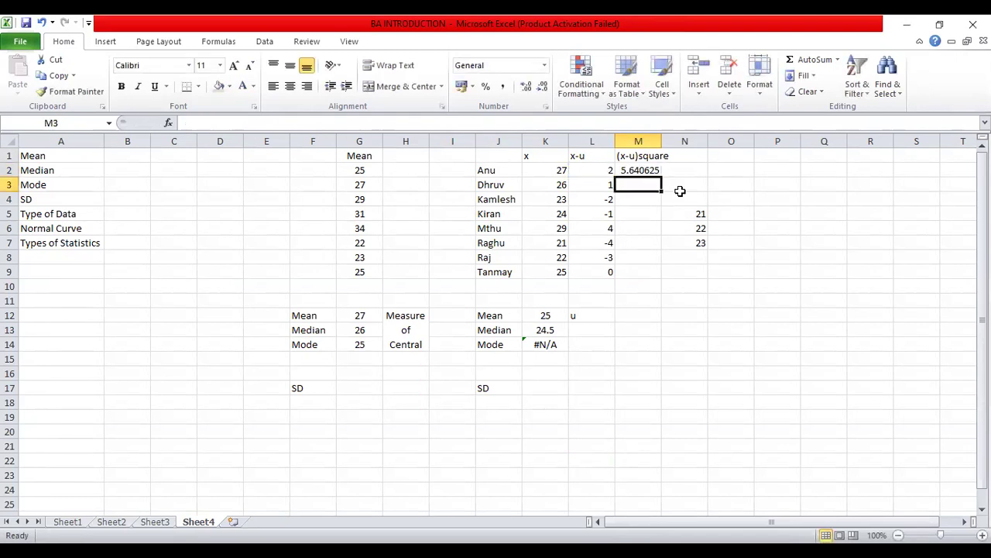
# Step: Review the formulas in L2 and M2, the x values in column K and the mean in K12
pyautogui.press('Left')
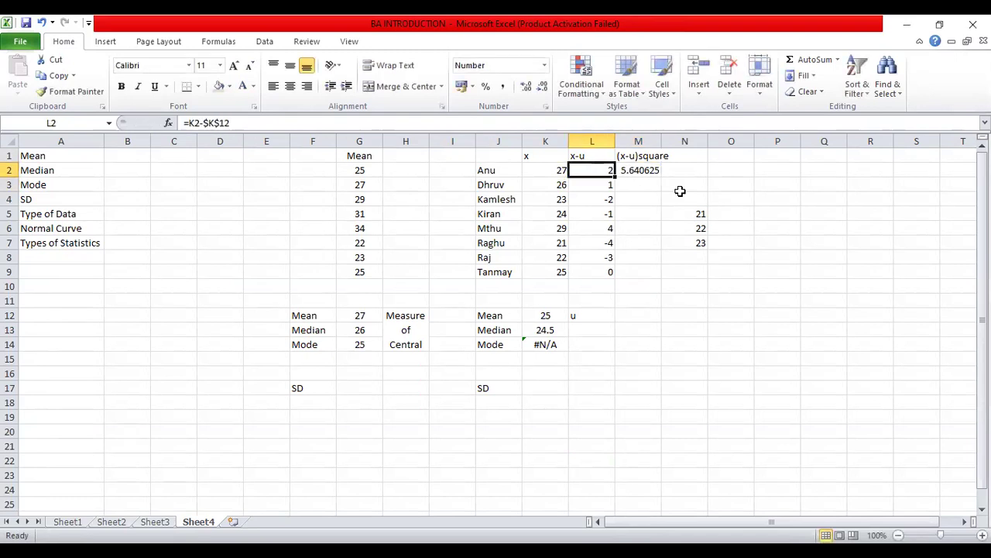
pyautogui.press('Right')
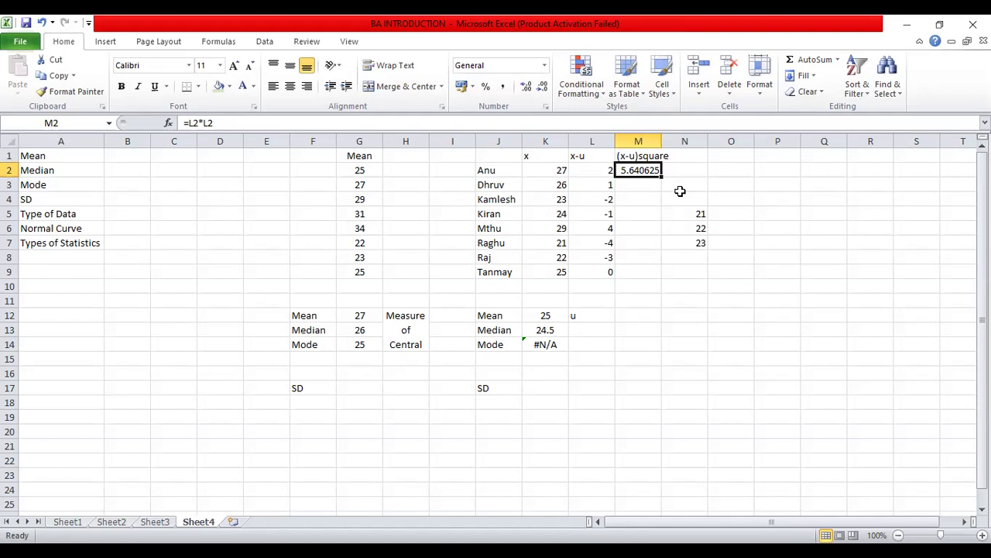
pyautogui.press('Left')
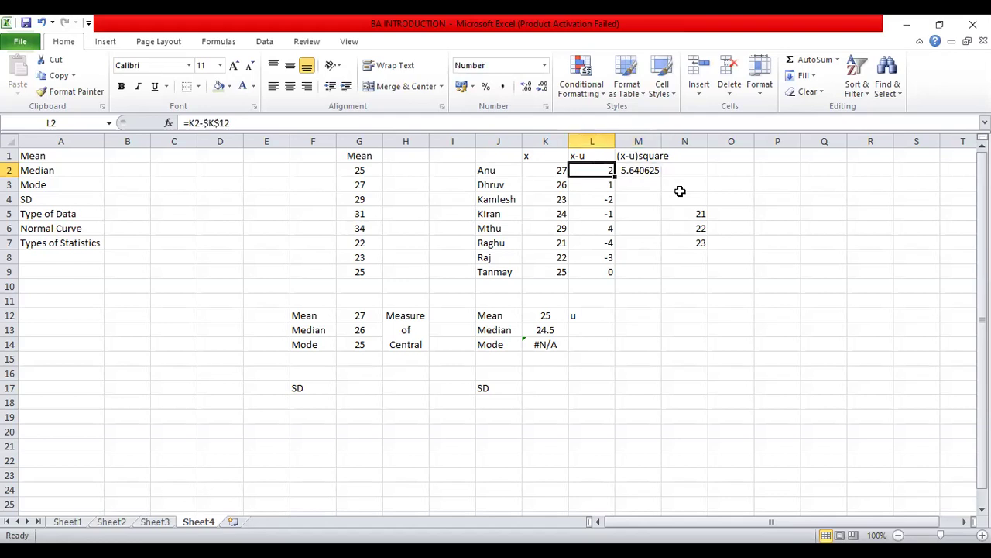
pyautogui.press('Left')
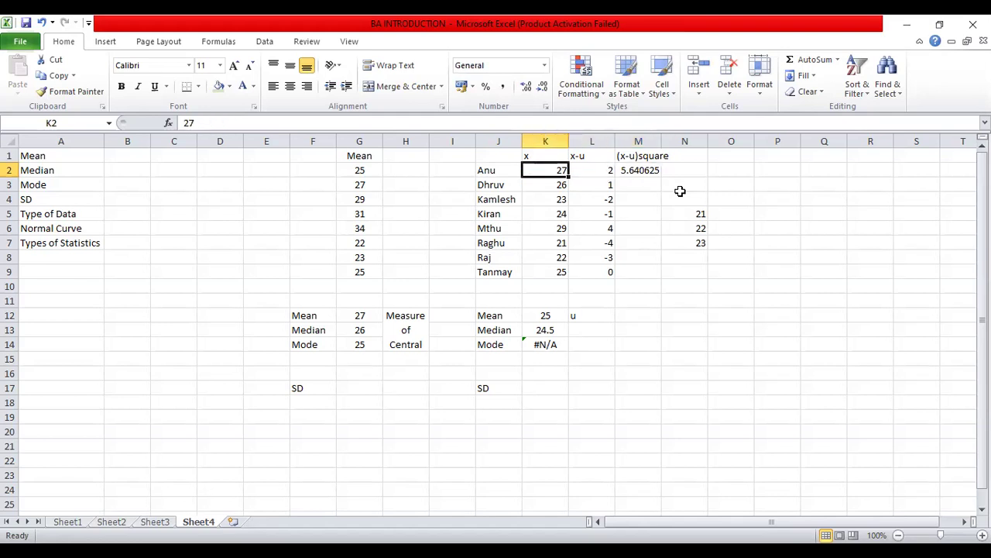
pyautogui.press('Down')
pyautogui.press('Down')
pyautogui.press('Down')
pyautogui.press('Down')
pyautogui.press('Down')
pyautogui.press('Down')
pyautogui.press('Down')
pyautogui.press('Down')
pyautogui.press('Down')
pyautogui.press('Down')
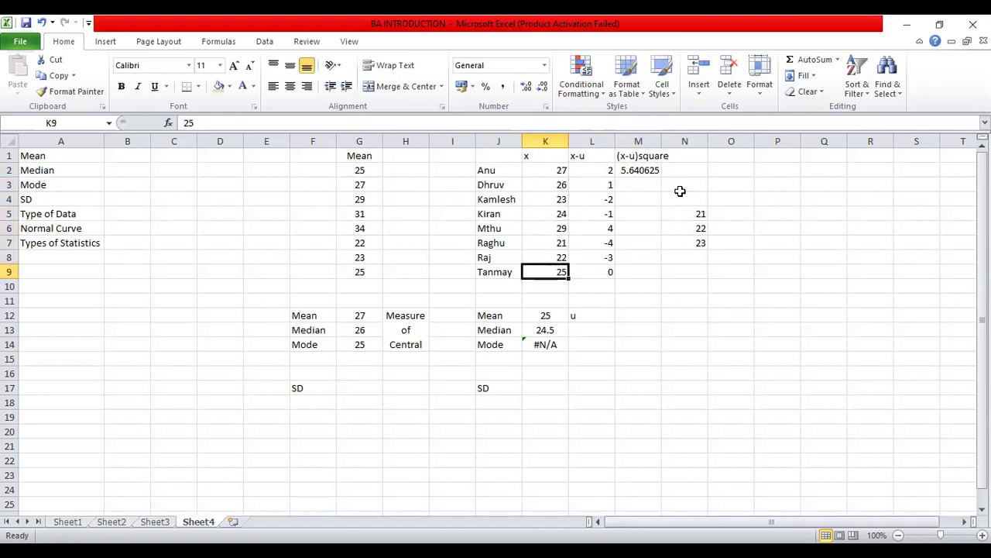
pyautogui.hotkey('shift', 'Right')
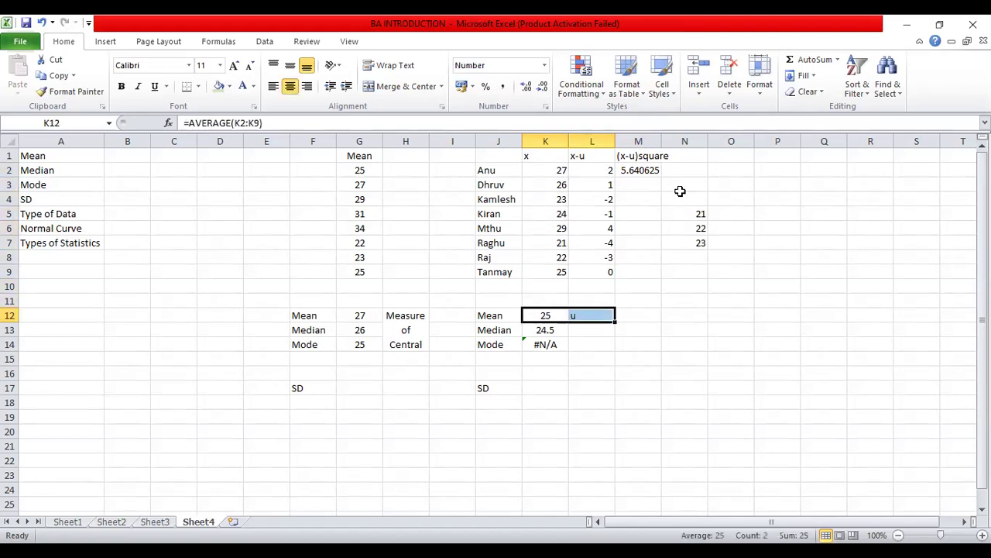
# Step: Examine the deviations from the mean in L2:L9 alongside the first squared deviation in M2
pyautogui.press('Up')
pyautogui.press('Up')
pyautogui.press('Up')
pyautogui.press('Up')
pyautogui.press('Up')
pyautogui.press('Up')
pyautogui.press('Up')
pyautogui.press('Up')
pyautogui.press('Up')
pyautogui.press('Up')
pyautogui.press('Right')
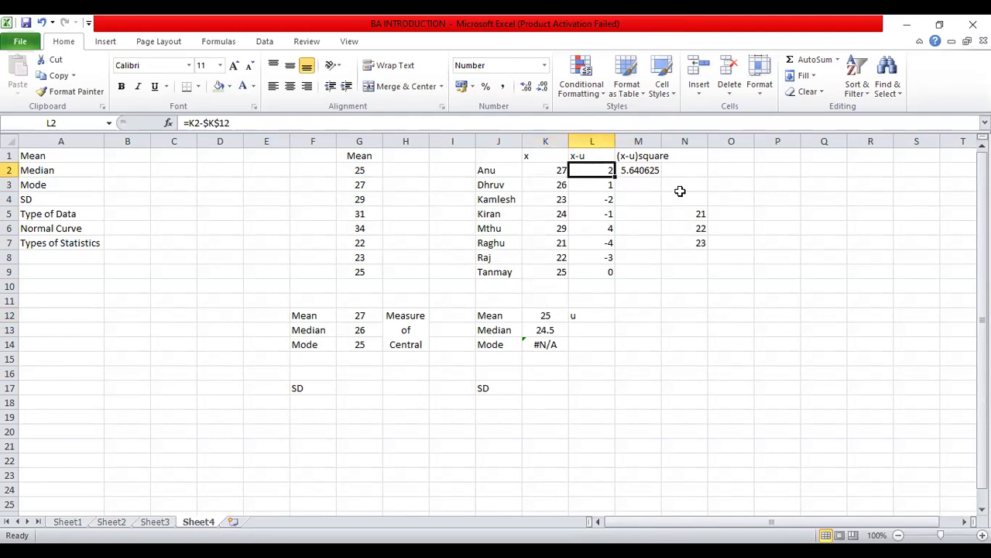
pyautogui.hotkey('shift', 'Down')
pyautogui.hotkey('shift', 'Down')
pyautogui.hotkey('shift', 'Down')
pyautogui.hotkey('shift', 'Down')
pyautogui.hotkey('shift', 'Down')
pyautogui.hotkey('shift', 'Down')
pyautogui.hotkey('shift', 'Down')
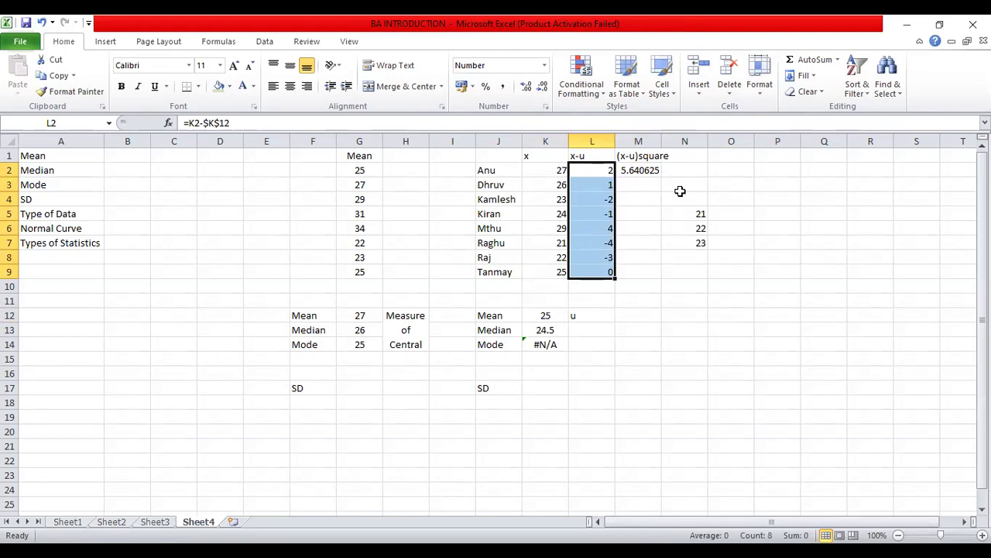
pyautogui.press('Right')
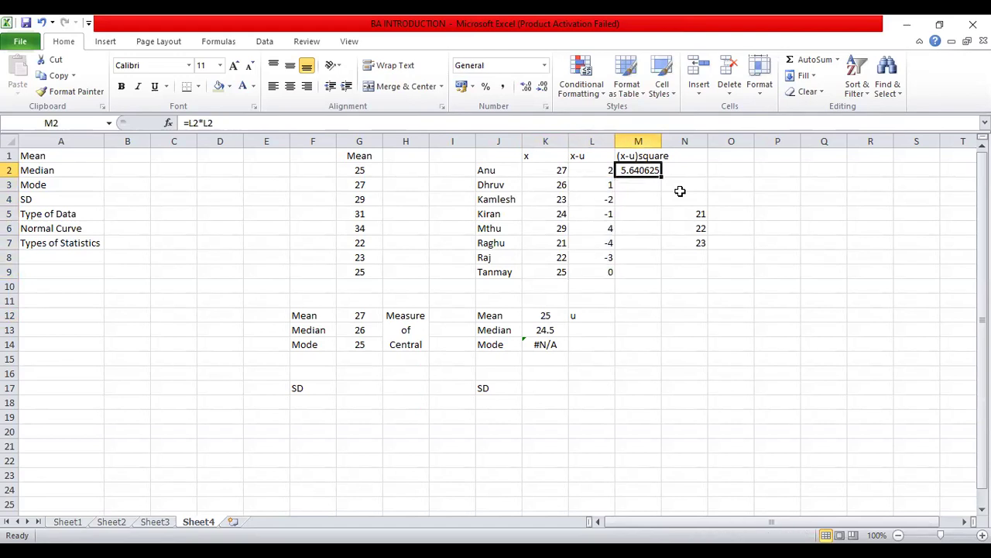
# Step: Try to square the first deviation in cell M2 with the formula =square(L2)
pyautogui.press('Left')
pyautogui.press('Right')
pyautogui.write('=s')
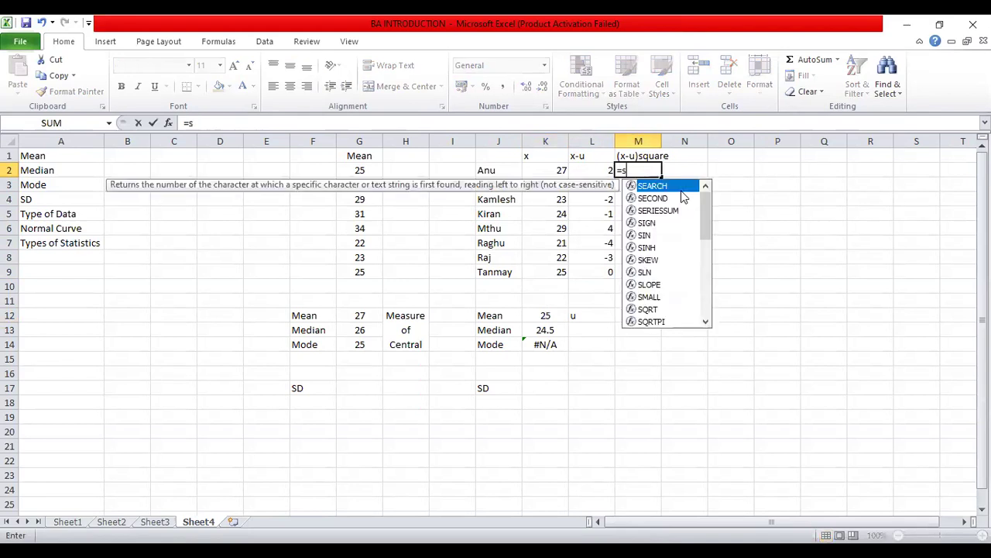
pyautogui.write('quare(')
pyautogui.press('Left')
pyautogui.write(')')
pyautogui.press('Return')
pyautogui.press('Up')
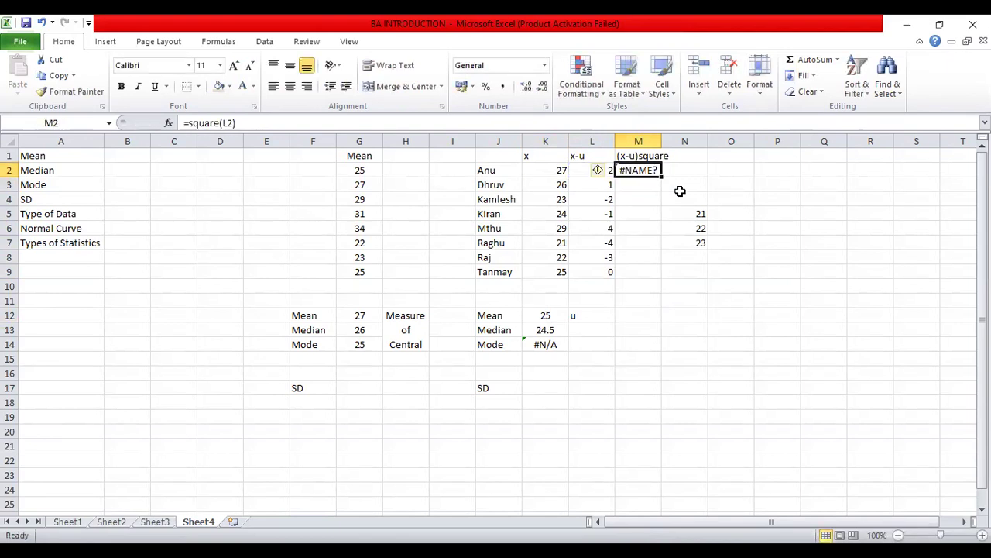
# Step: Replace the formula in cell M2 with =L2*L2 to square the first deviation
pyautogui.write('=Sq')
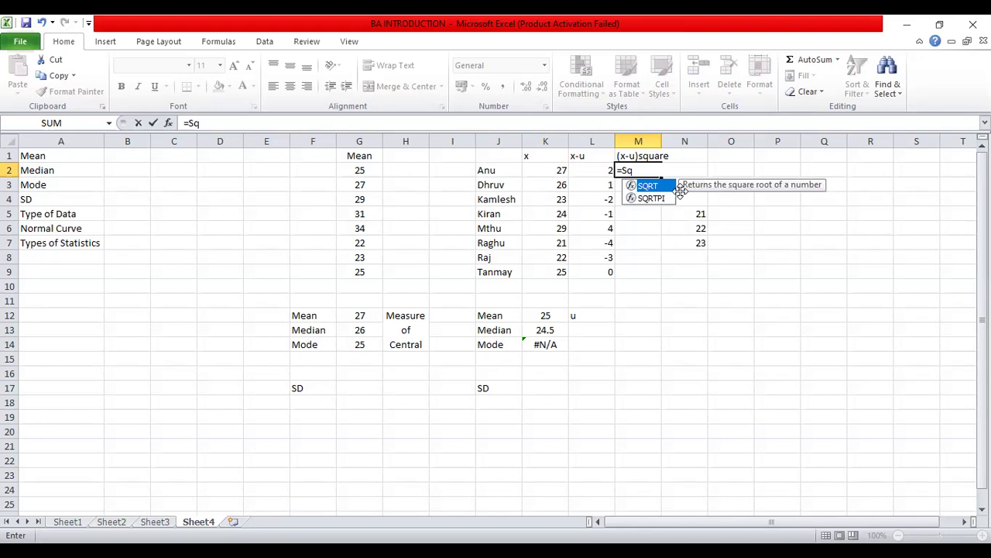
pyautogui.write('u')
pyautogui.press('BackSpace')
pyautogui.press('BackSpace')
pyautogui.press('BackSpace')
pyautogui.press('Left')
pyautogui.write('*')
pyautogui.press('Left')
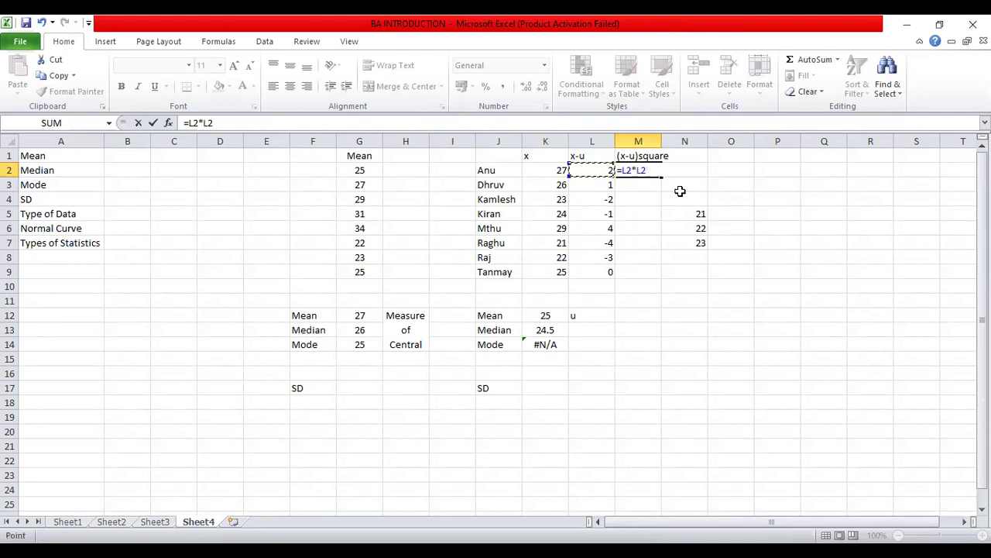
pyautogui.press('Return')
# Step: Copy the squared deviation formula from M2 to M3:M9 for the remaining values
pyautogui.press('Up')
pyautogui.hotkey('ctrl', 'c')
pyautogui.press('Down')
pyautogui.hotkey('shift', 'Down')
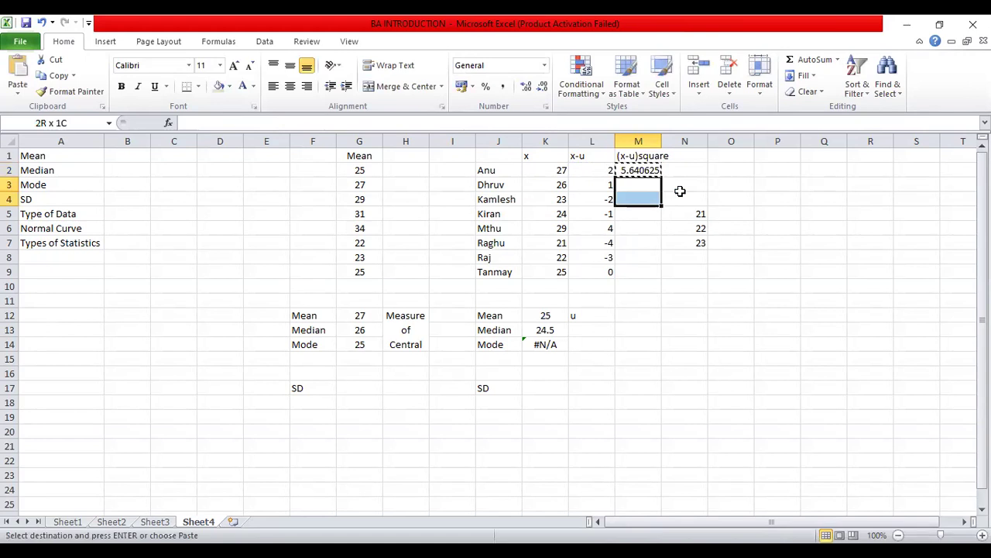
pyautogui.hotkey('shift', 'Down')
pyautogui.hotkey('shift', 'Down')
pyautogui.hotkey('shift', 'Down')
pyautogui.hotkey('shift', 'Down')
pyautogui.hotkey('shift', 'Down')
pyautogui.hotkey('ctrl', 'v')
pyautogui.write('`')
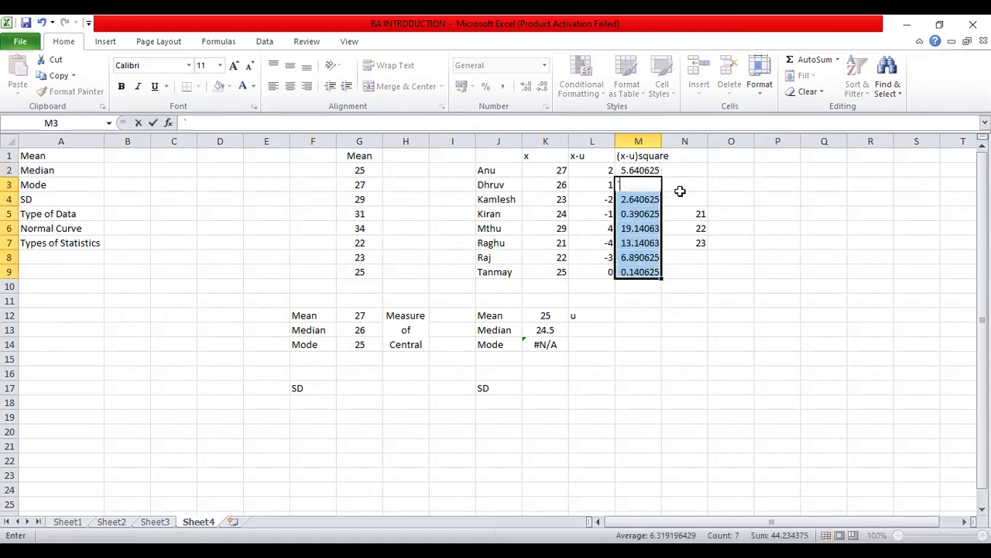
pyautogui.press('Escape')
pyautogui.press('Up')
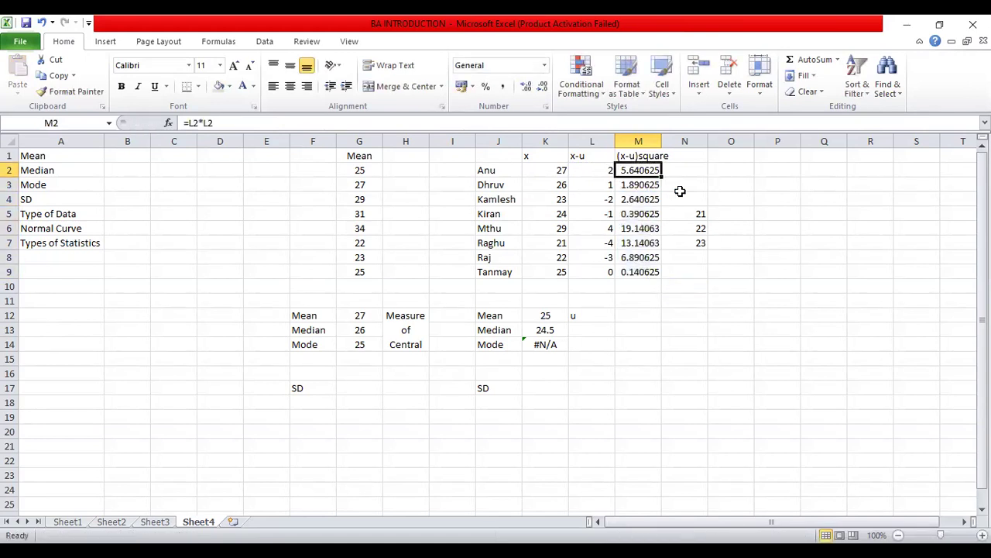
# Step: Format the deviations in L2:L9 to show three decimal places
pyautogui.press('Left')
pyautogui.hotkey('ctrl', 'shift', 'Down')
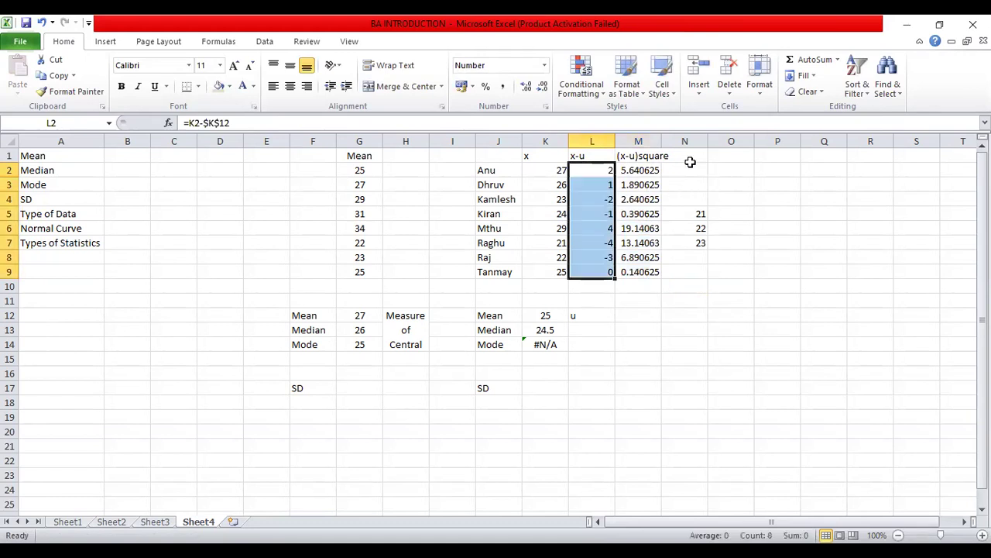
pyautogui.click(547, 89)
pyautogui.click(528, 89)
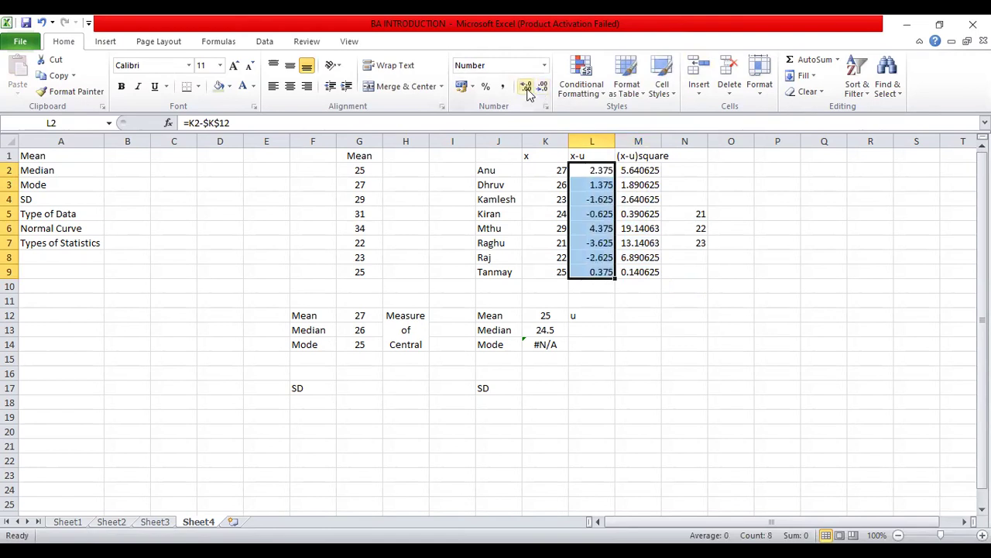
# Step: Total the squared deviations in cell M10 with =SUM(M2:M9) and centre the result
pyautogui.click(657, 277)
pyautogui.click(646, 284)
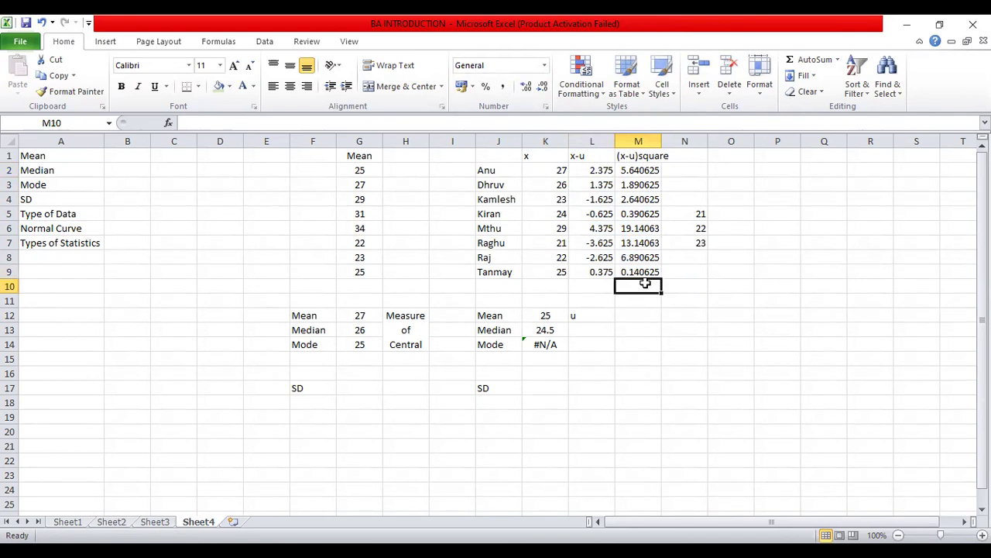
pyautogui.hotkey('alt', '=')
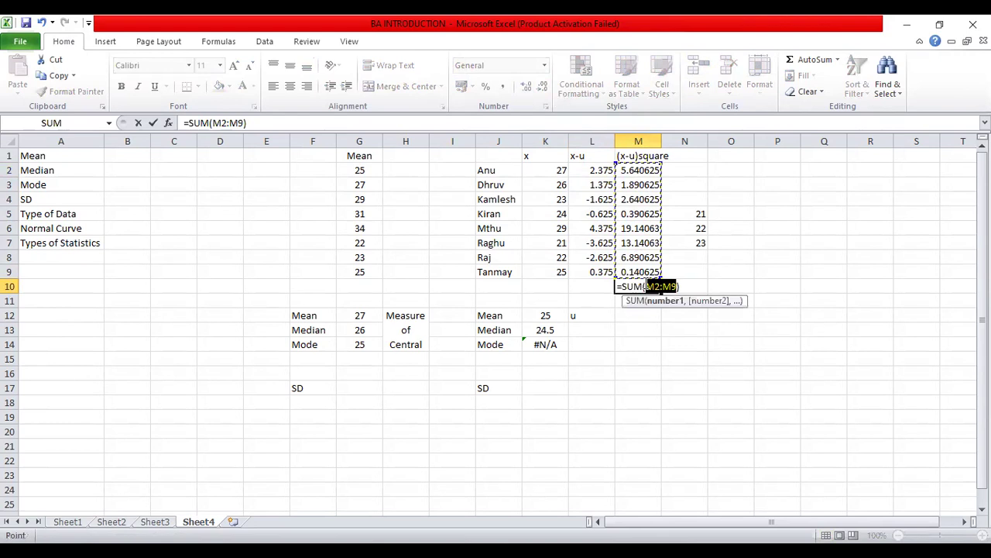
pyautogui.press('Return')
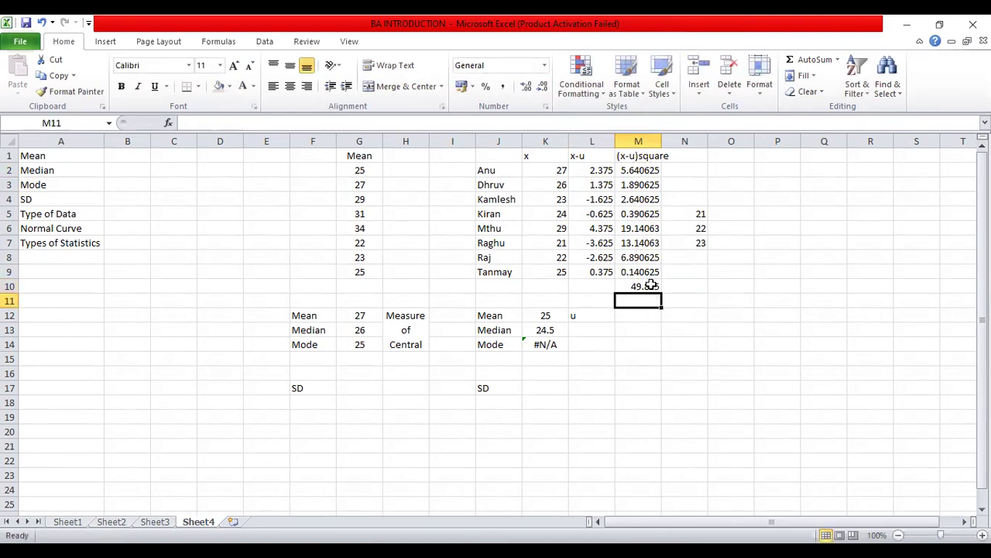
pyautogui.click(653, 286)
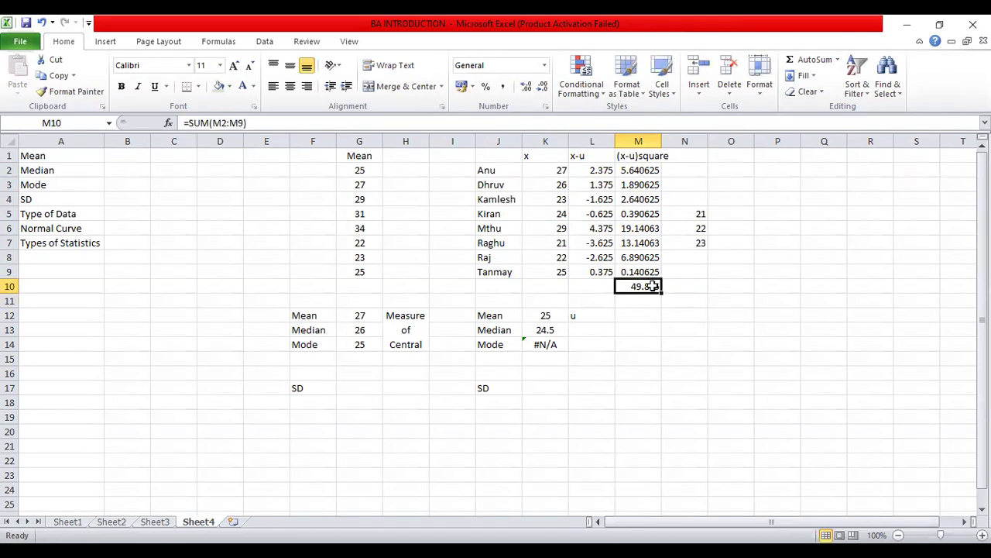
pyautogui.click(290, 86)
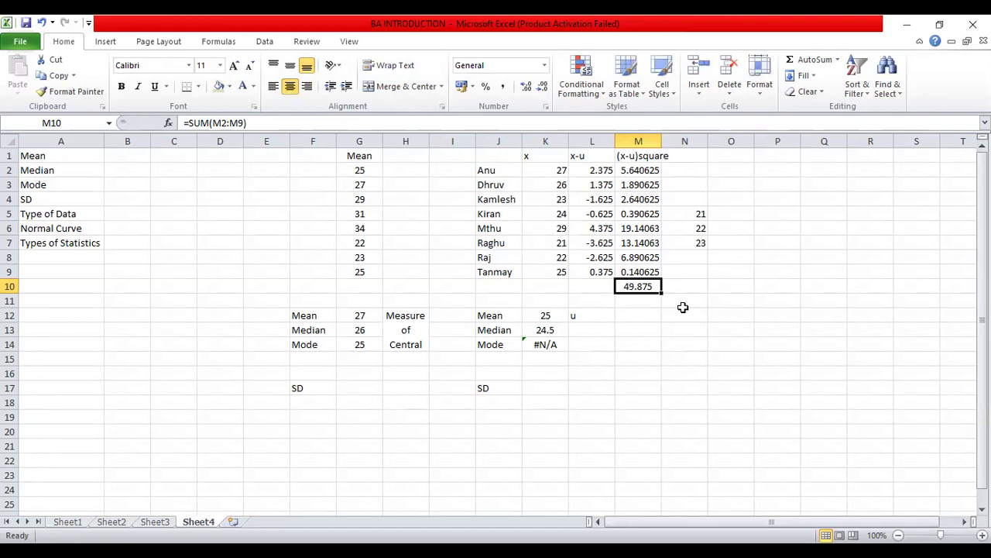
# Step: Review the x values in column K, starting from K2
pyautogui.click(554, 169)
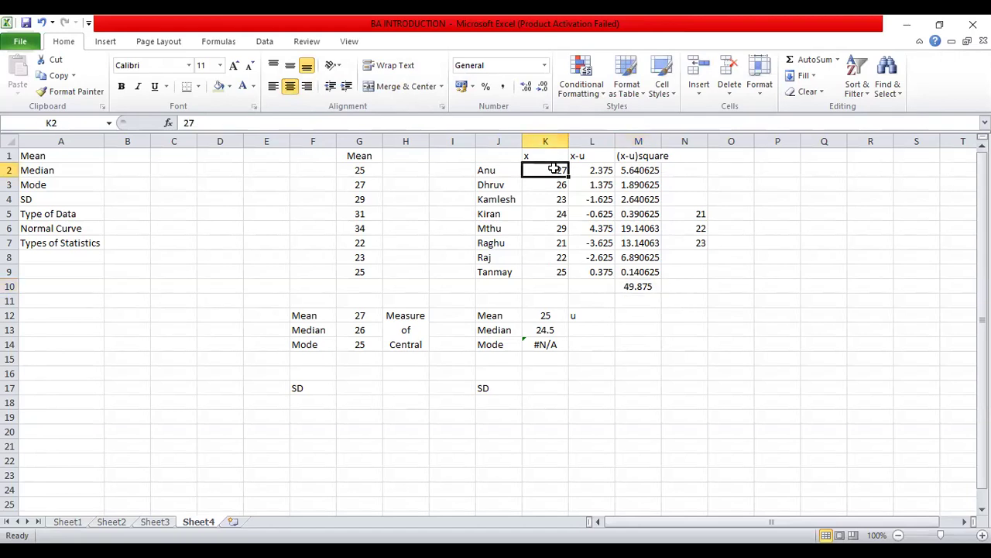
pyautogui.hotkey('shift', 'Down')
pyautogui.hotkey('shift', 'Down')
pyautogui.hotkey('shift', 'Down')
pyautogui.hotkey('shift', 'Down')
pyautogui.hotkey('shift', 'Down')
pyautogui.hotkey('shift', 'Down')
pyautogui.hotkey('shift', 'Down')
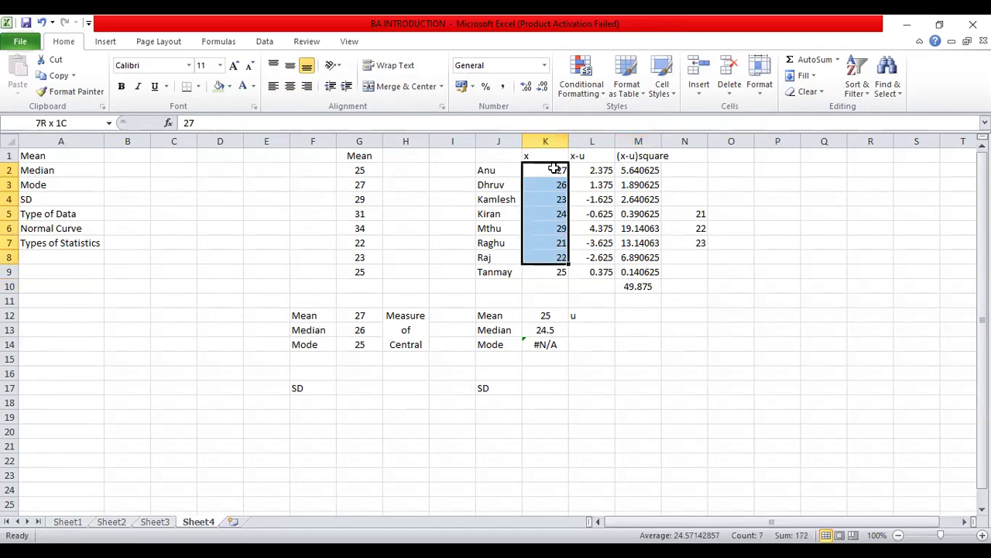
# Step: Format the mean in cell K12 to show two decimal places
pyautogui.press('Down')
pyautogui.press('Down')
pyautogui.press('Down')
pyautogui.press('Down')
pyautogui.press('Down')
pyautogui.press('Down')
pyautogui.press('Down')
pyautogui.press('Down')
pyautogui.press('Down')
pyautogui.press('Down')
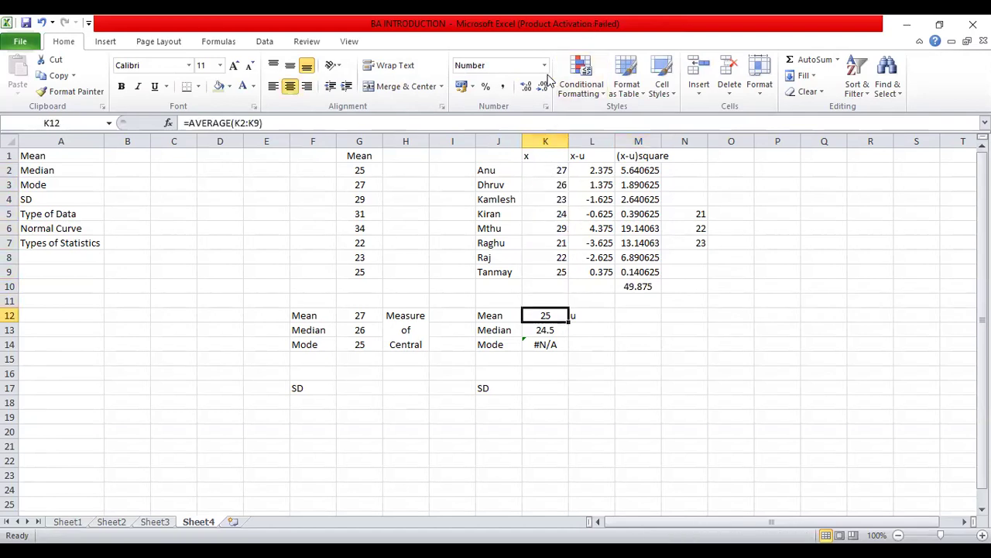
pyautogui.click(528, 88)
pyautogui.click(527, 88)
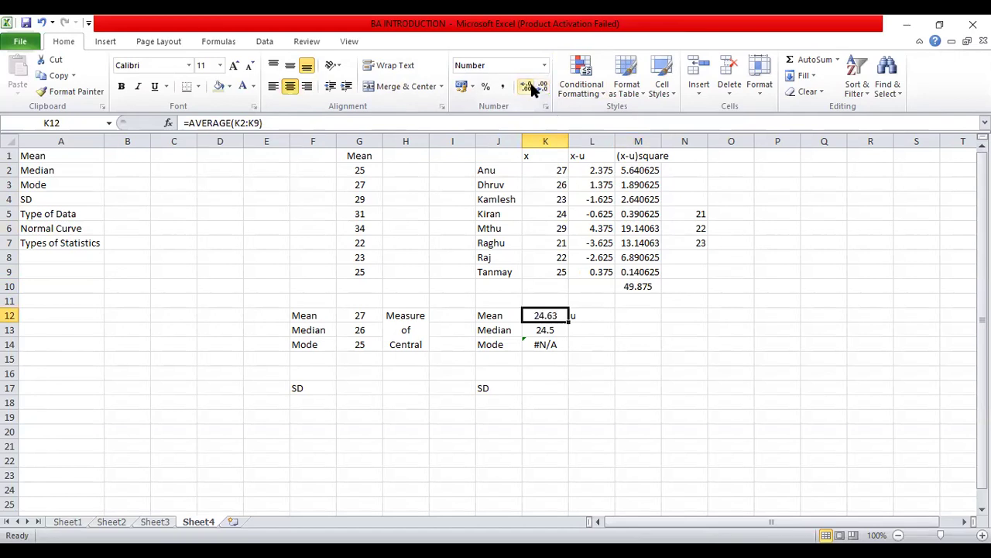
pyautogui.click(531, 88)
pyautogui.click(542, 88)
pyautogui.moveTo(587, 173); pyautogui.dragTo(595, 266)
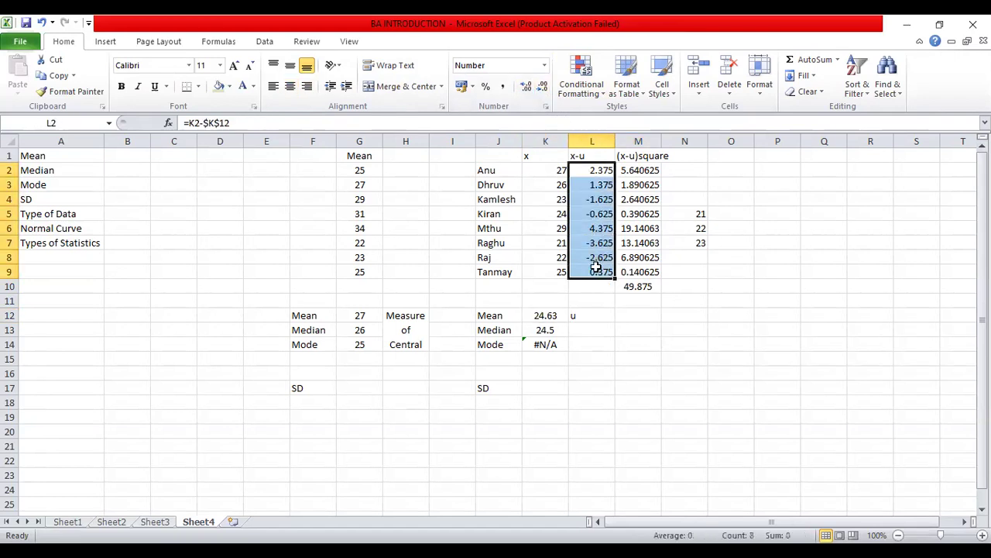
pyautogui.click(640, 287)
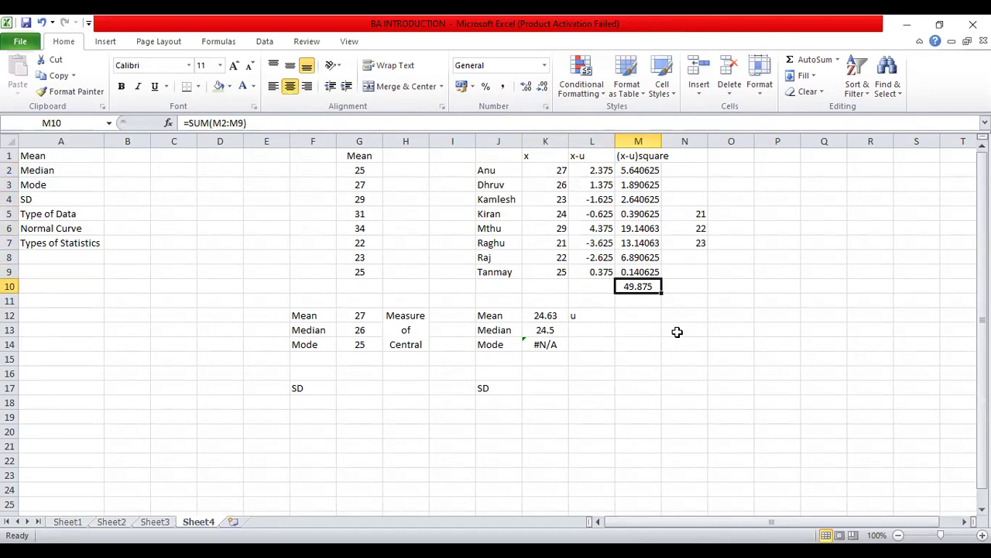
pyautogui.click(715, 316)
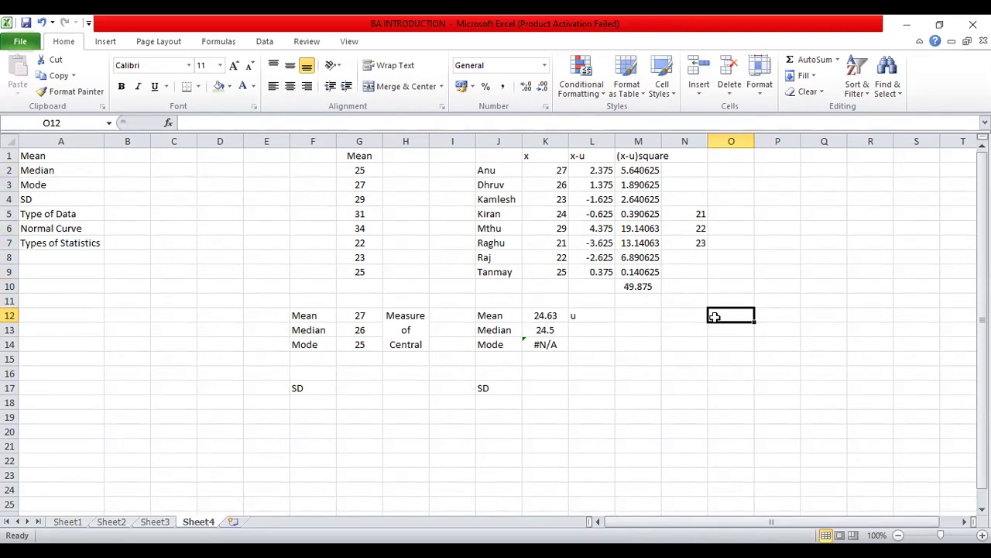
pyautogui.write('=')
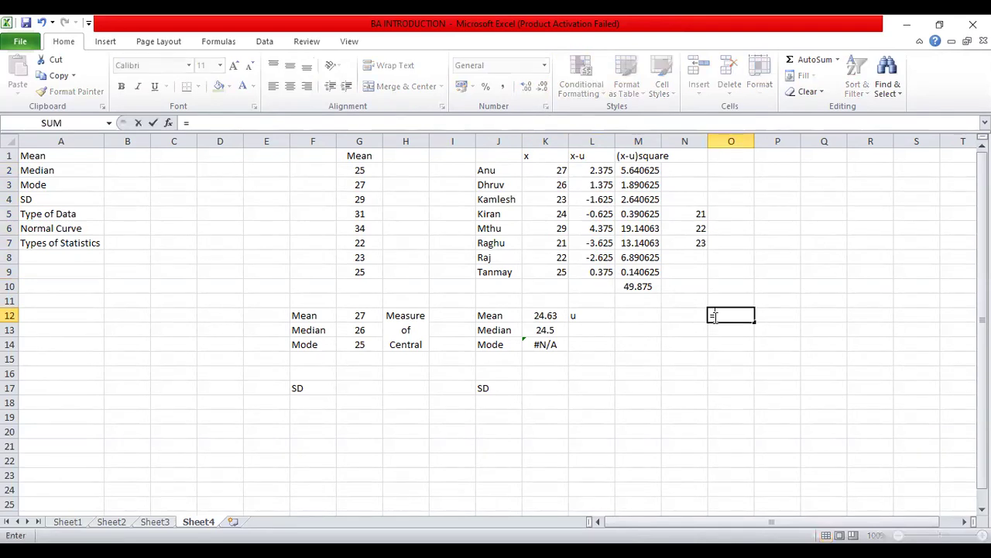
pyautogui.press('BackSpace')
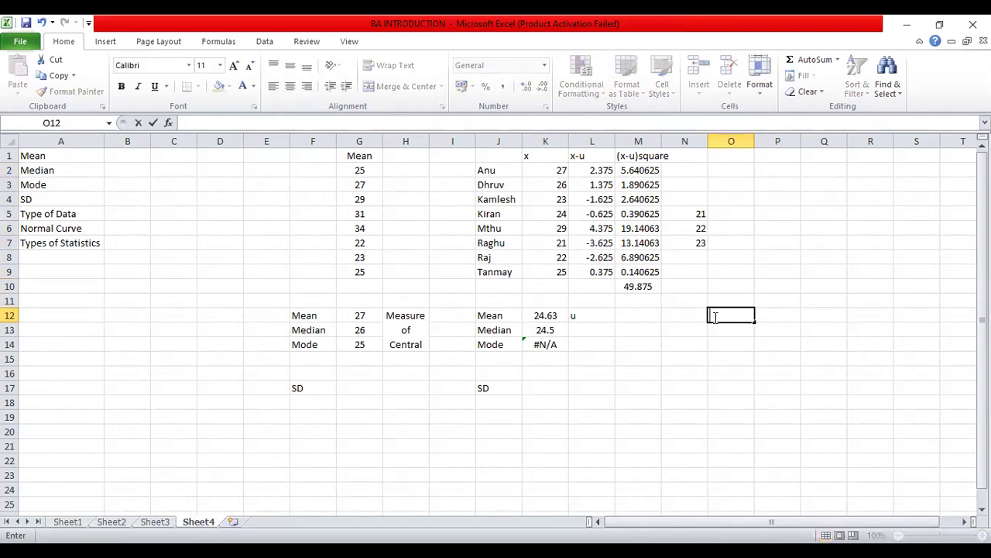
# Step: Highlight the total of squared deviations in cell M10 with a light green fill
pyautogui.click(653, 285)
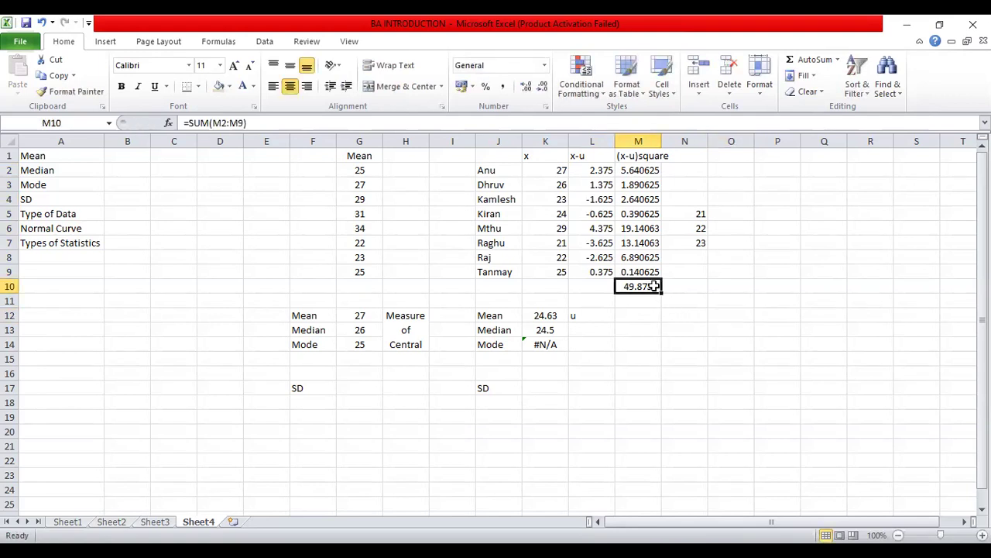
pyautogui.click(219, 88)
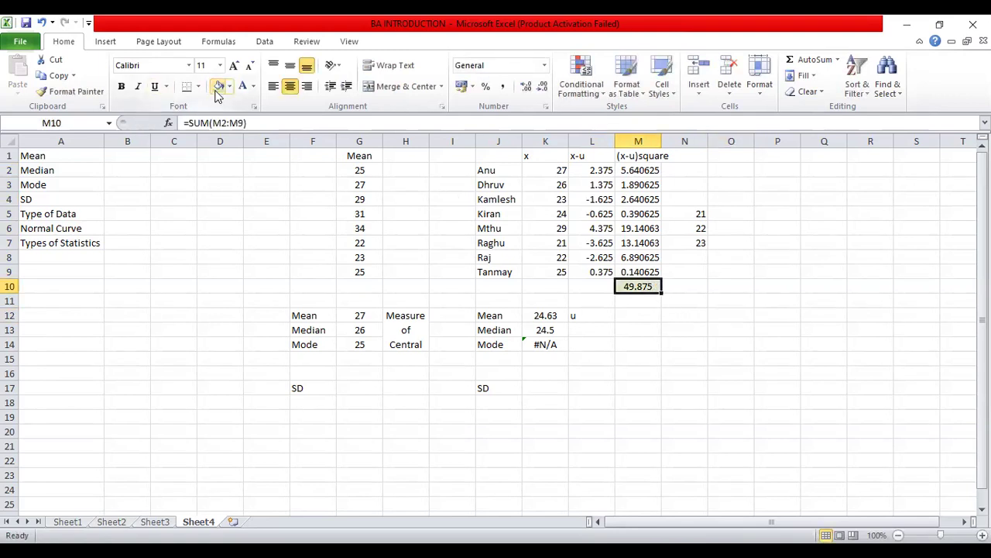
pyautogui.click(714, 314)
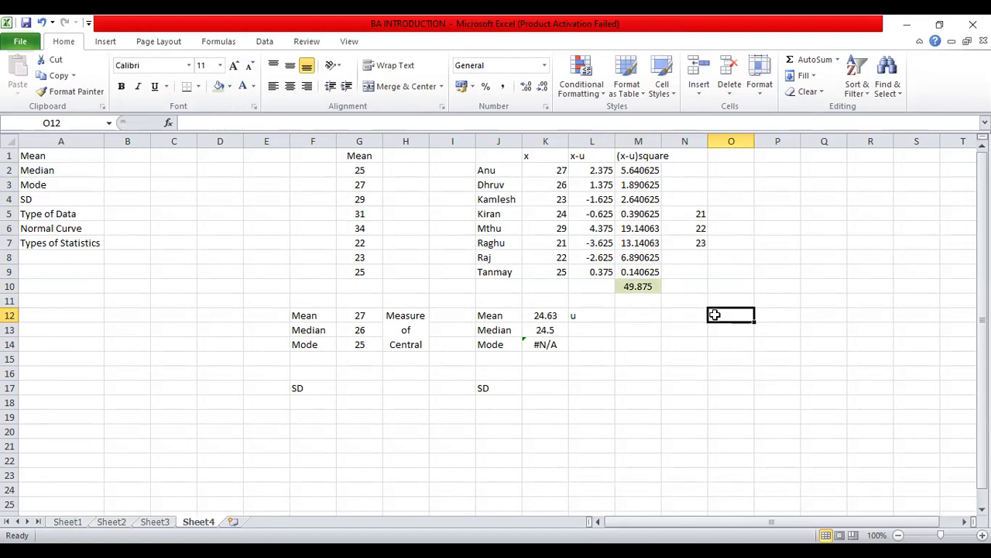
# Step: Check the x values in K2:K9 and record their count with the label N in M12 and 8 in N12
pyautogui.click(556, 168)
pyautogui.moveTo(554, 190); pyautogui.dragTo(558, 263)
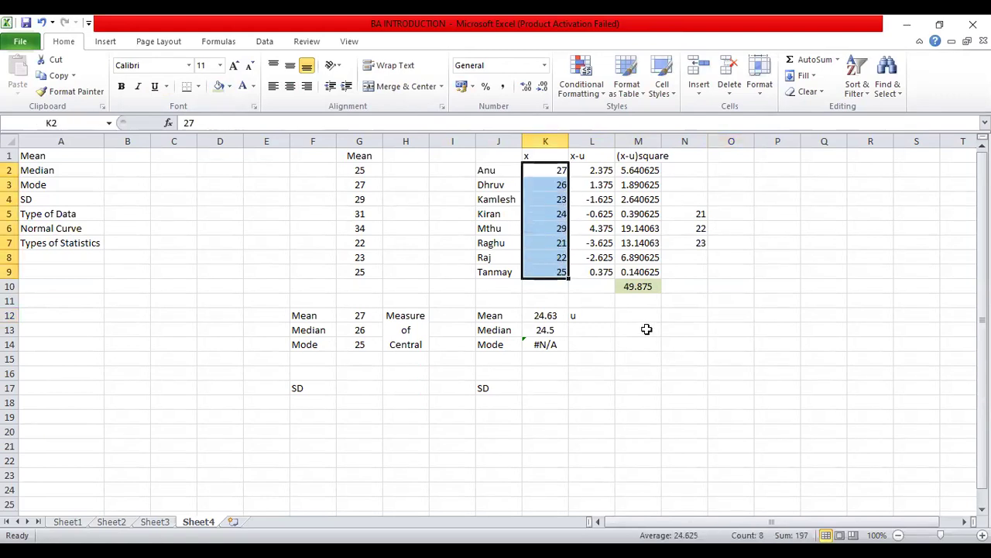
pyautogui.click(643, 320)
pyautogui.write('N')
pyautogui.press('Tab')
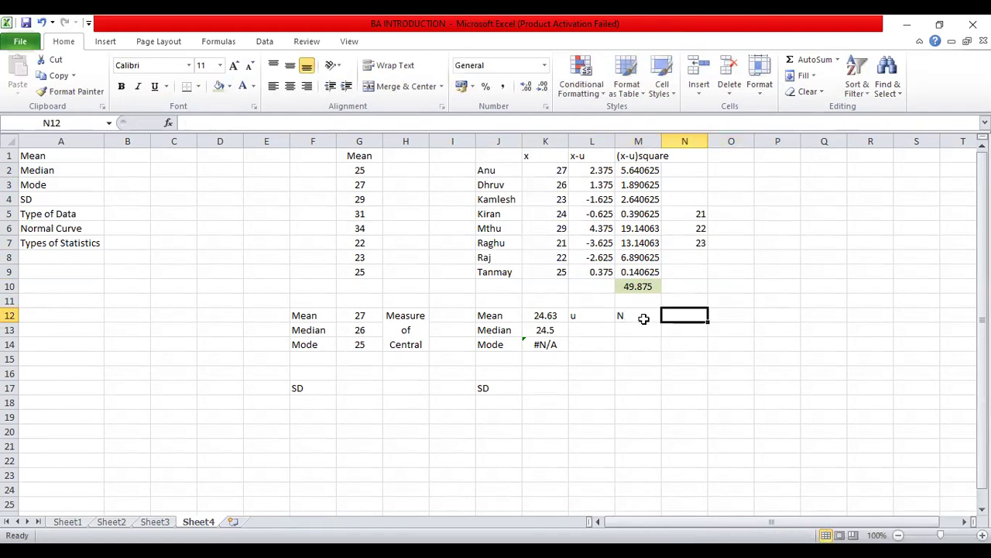
pyautogui.write('8')
pyautogui.press('Tab')
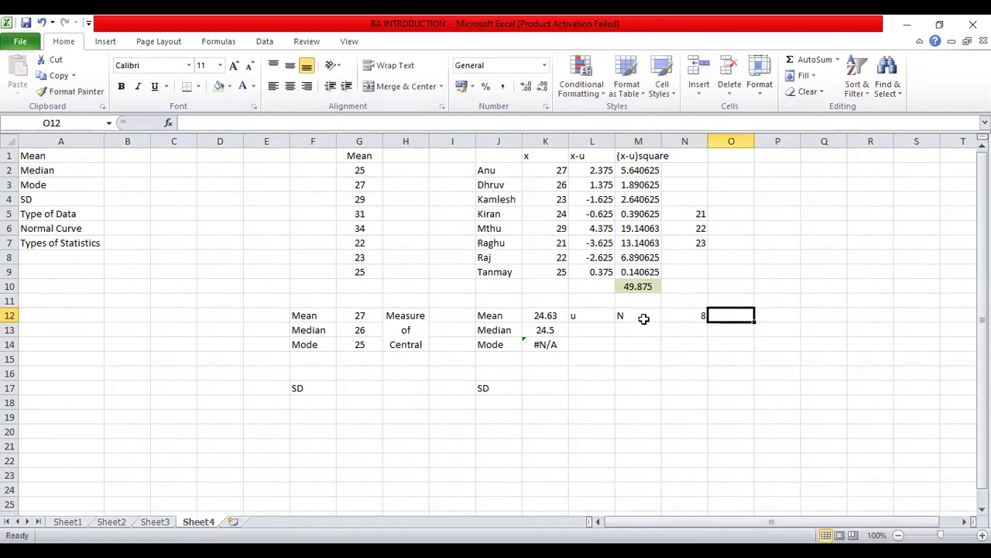
# Step: Add the label n-1 in cell M13 with the value 7 in N13
pyautogui.press('Return')
pyautogui.write('n-1')
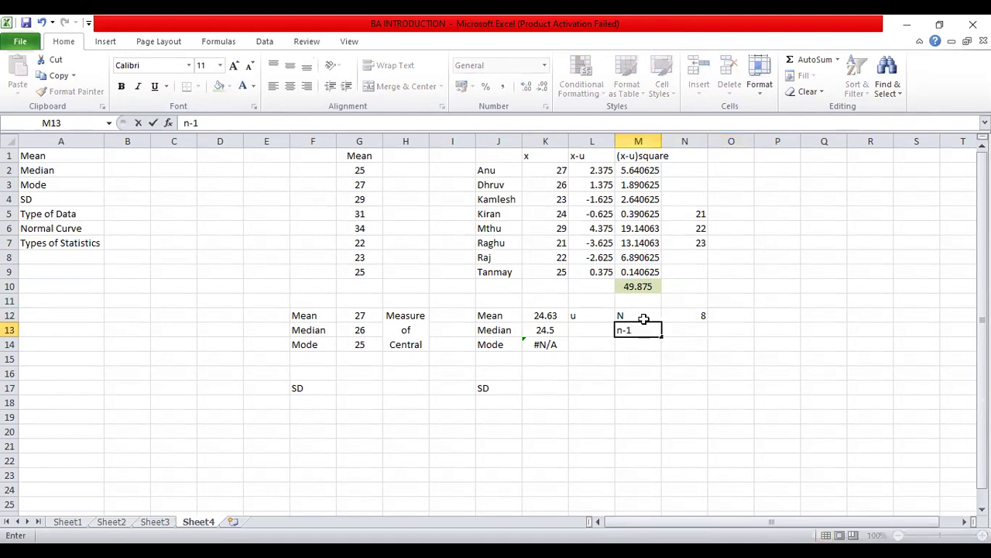
pyautogui.press('Tab')
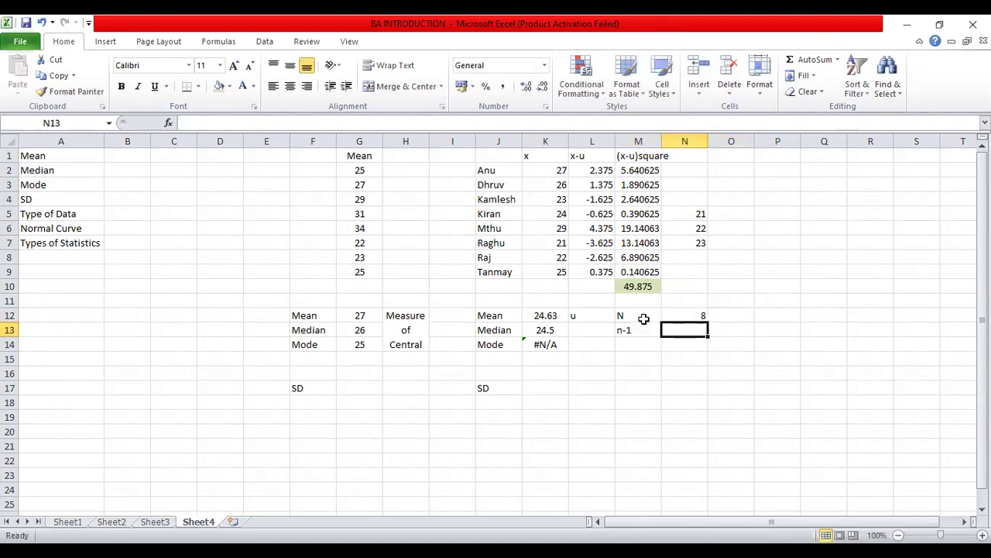
pyautogui.write('7')
pyautogui.press('Tab')
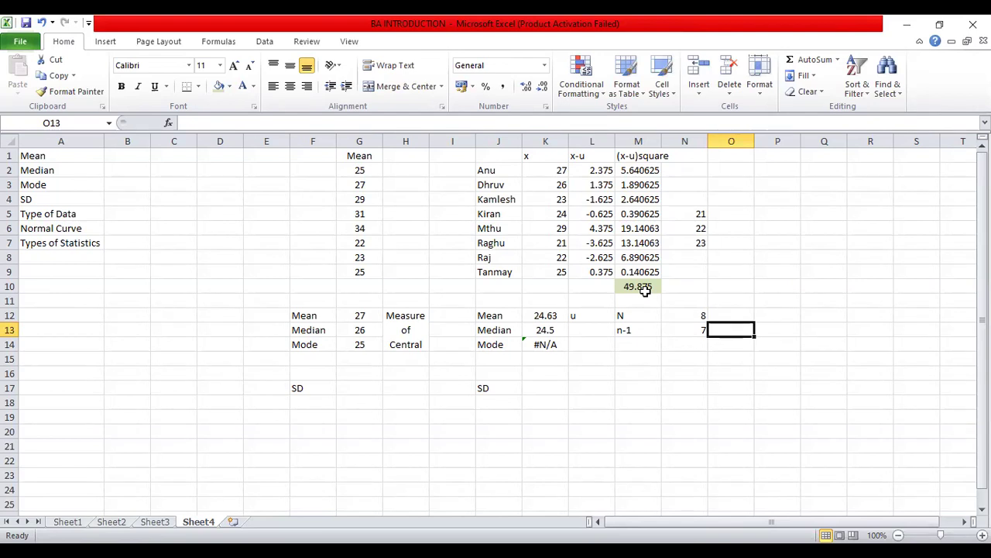
# Step: Divide the total of squared deviations by n-1 in cell P12 with =M10/N13
pyautogui.click(793, 312)
pyautogui.write('=')
pyautogui.press('BackSpace')
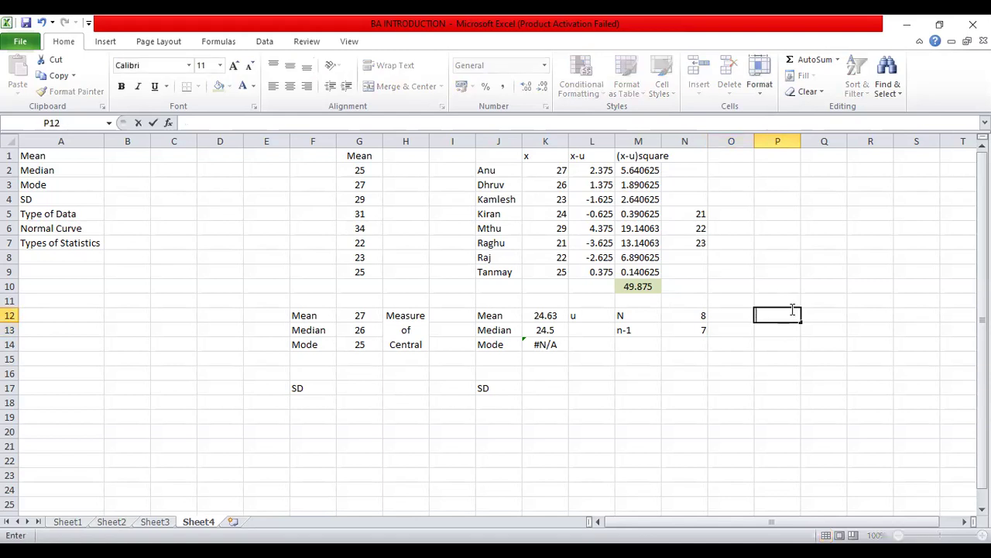
pyautogui.write('=')
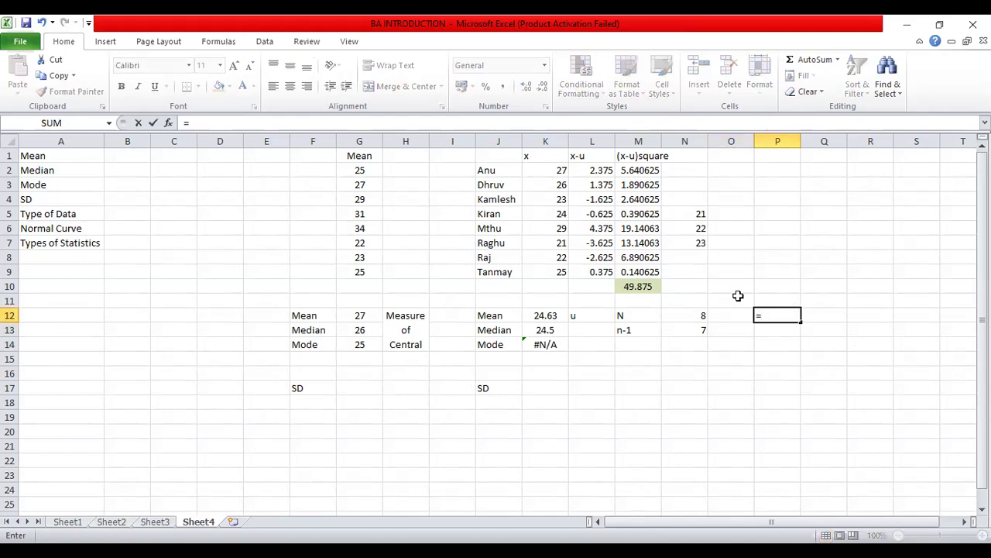
pyautogui.click(657, 287)
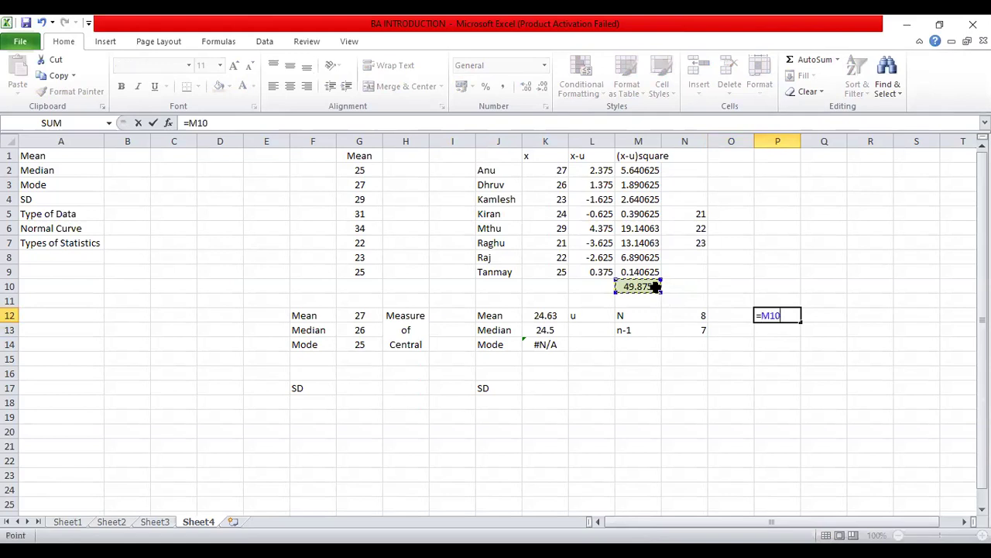
pyautogui.write('/')
pyautogui.click(680, 332)
pyautogui.press('Return')
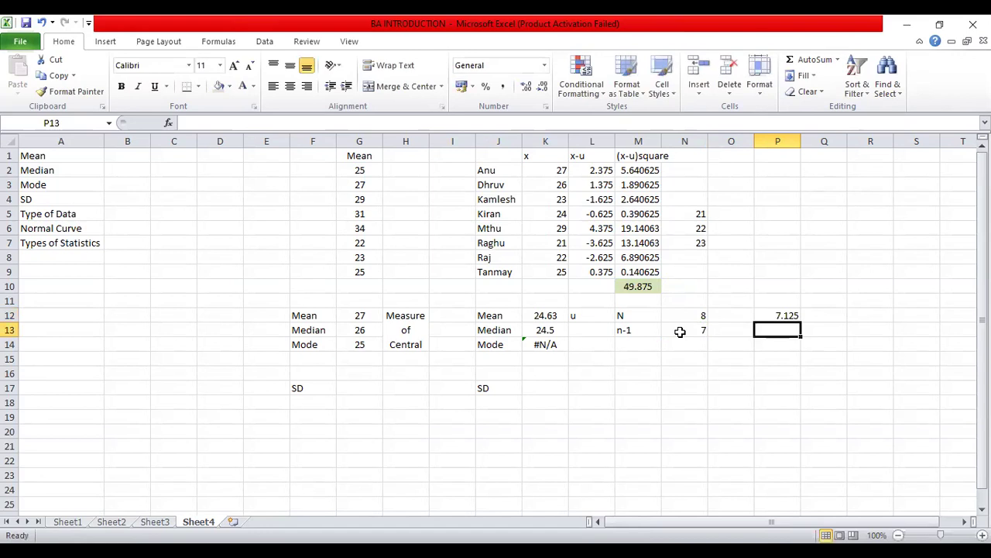
# Step: Calculate the standard deviation in cell P13 as the square root of P12 with =SQRT(P12)
pyautogui.write('=sqrt')
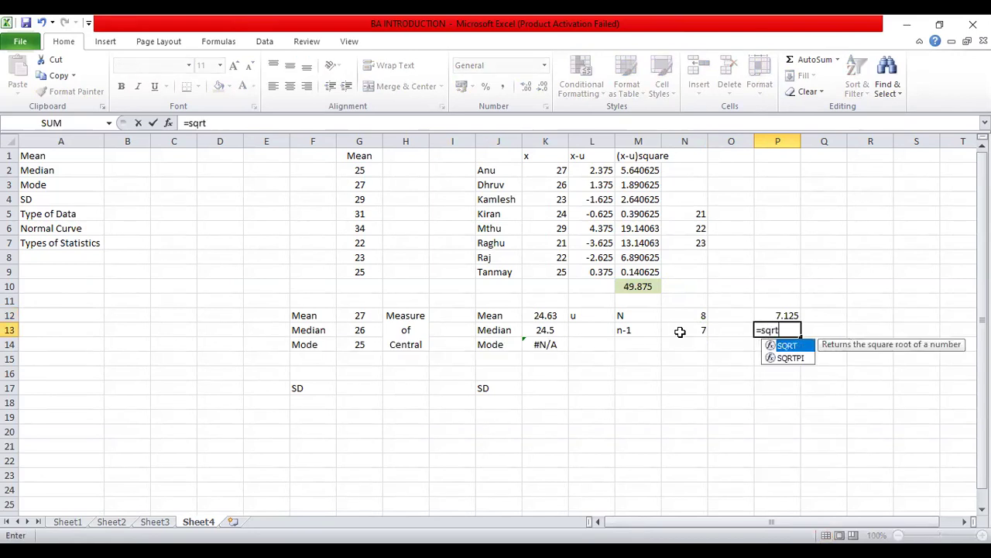
pyautogui.write('(P12)\\')
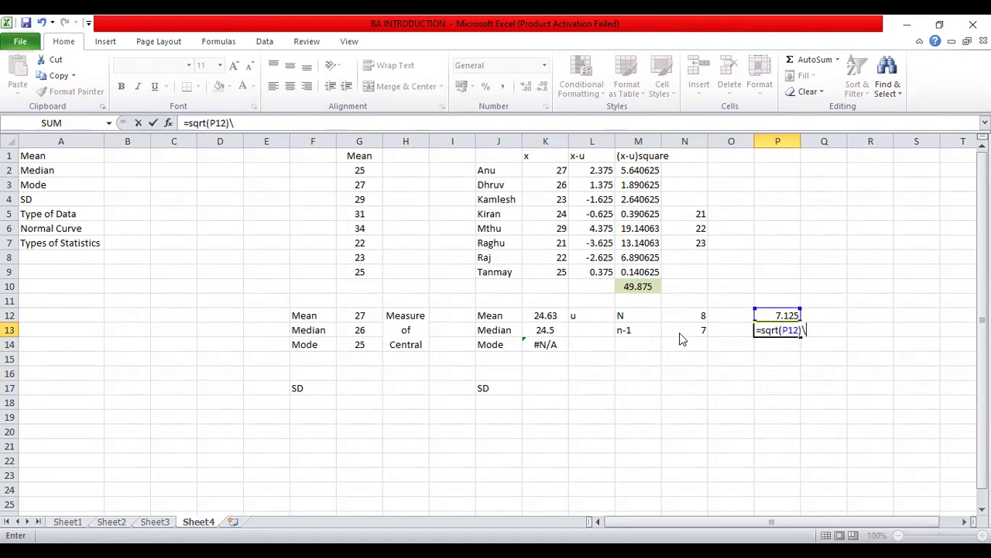
pyautogui.press('Return')
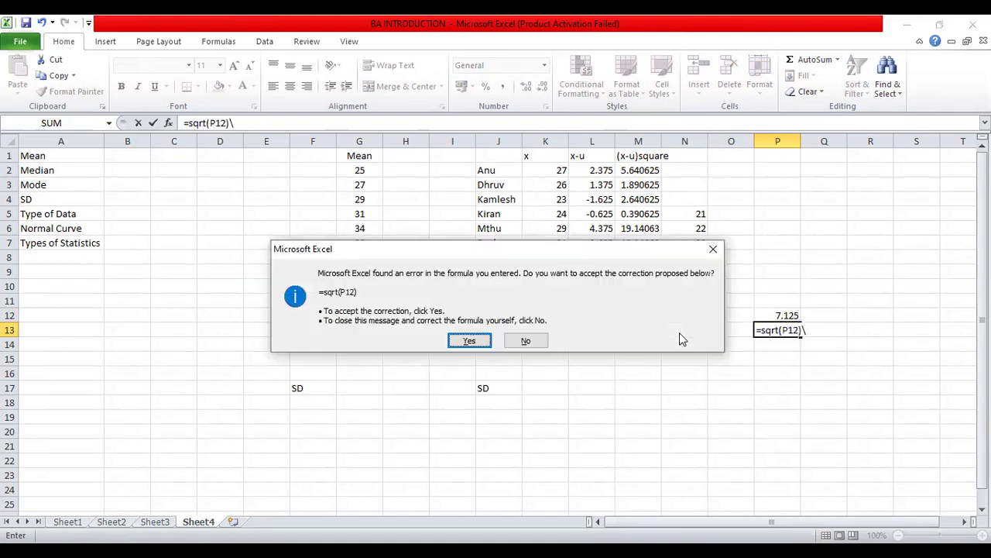
pyautogui.press('n')
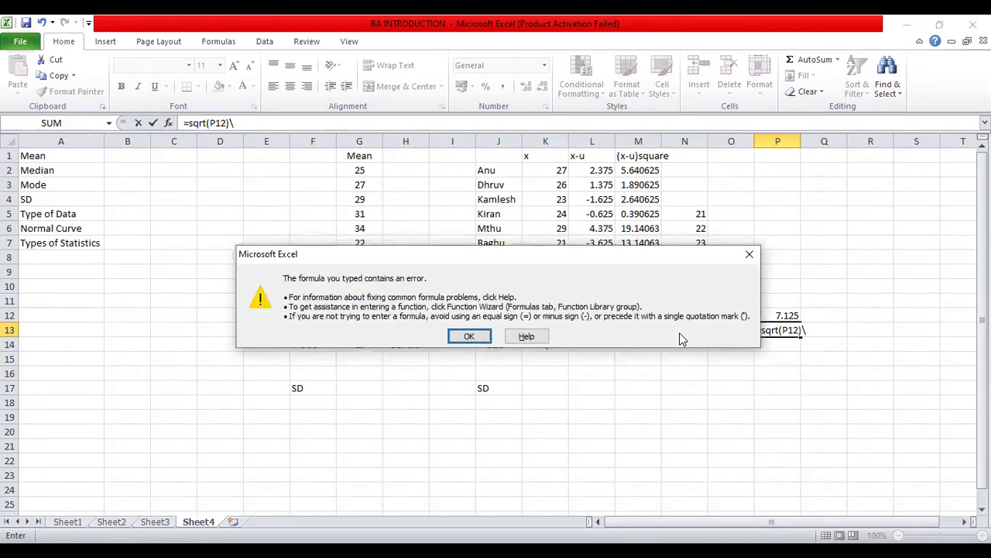
pyautogui.press('Return')
pyautogui.press('BackSpace')
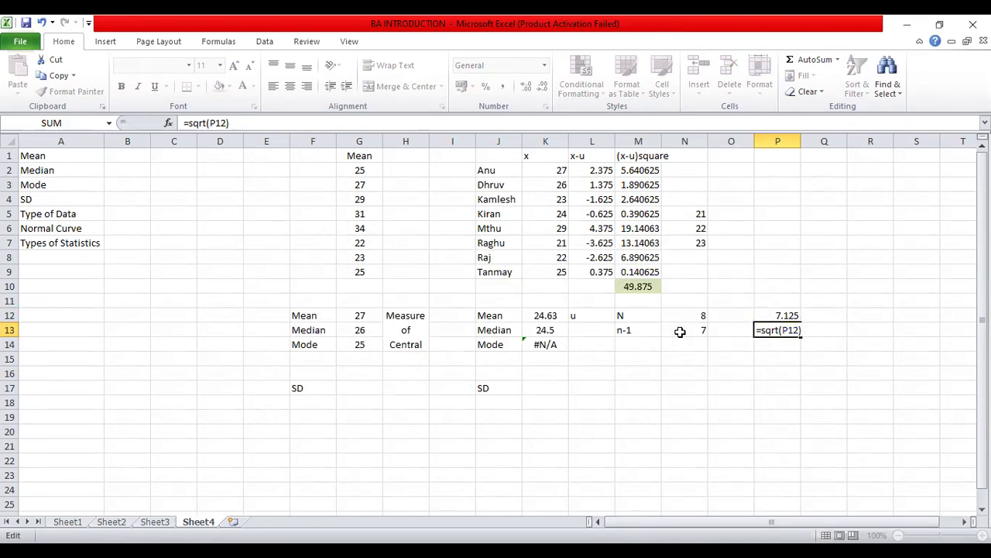
pyautogui.press('Return')
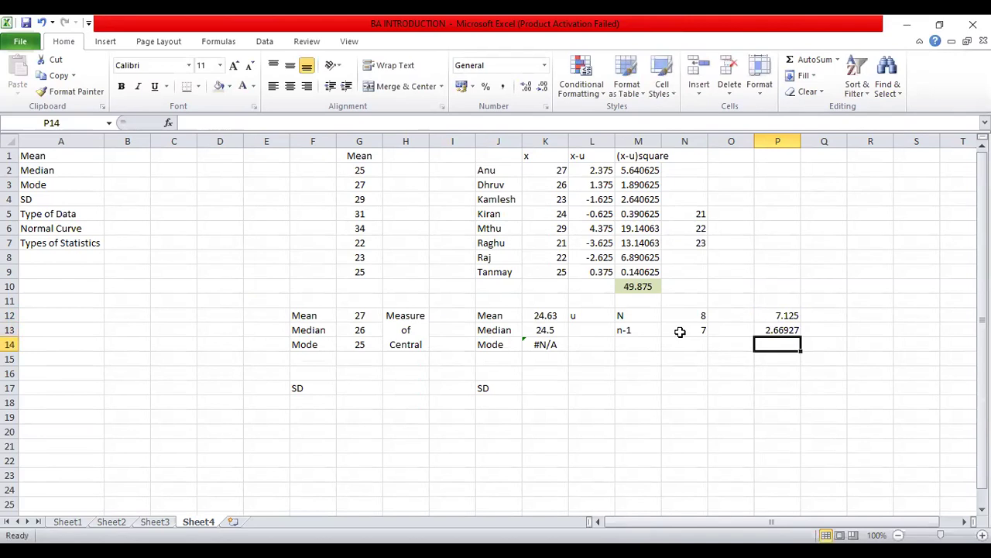
# Step: Label the quotient with (x-u)sq/(n-1) in cell O12 and fit column O to the text
pyautogui.press('Up')
pyautogui.press('Up')
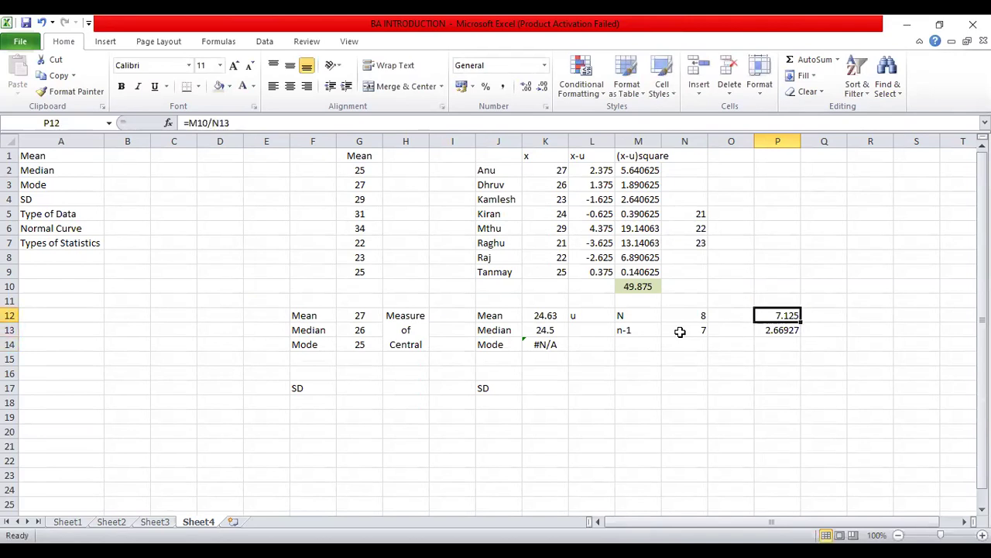
pyautogui.press('Left')
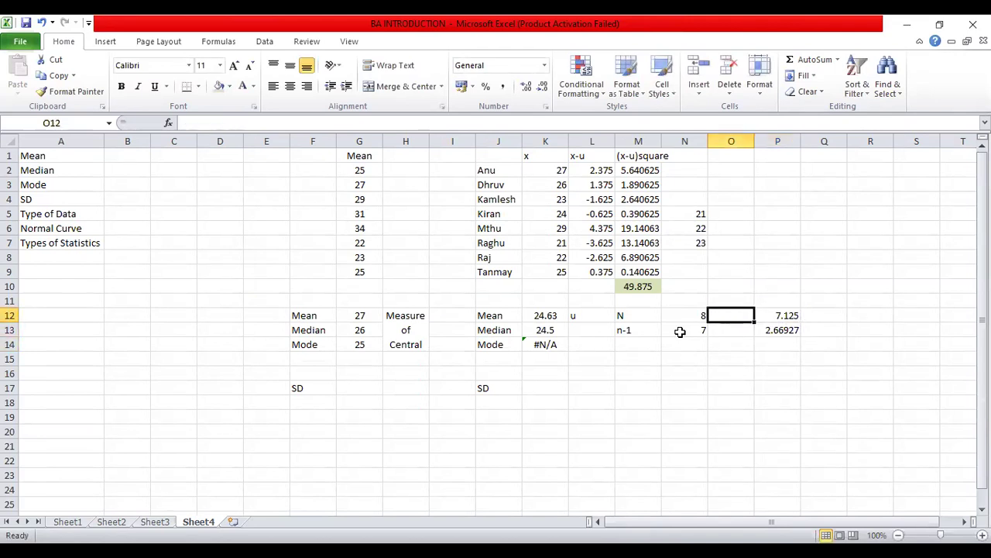
pyautogui.write('(xiu')
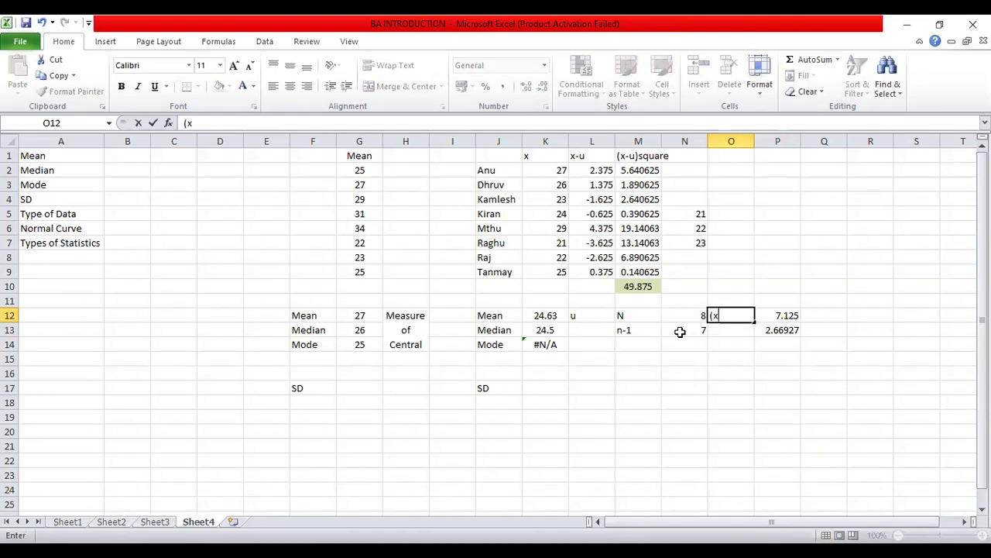
pyautogui.press('BackSpace')
pyautogui.press('BackSpace')
pyautogui.write('-u)sq')
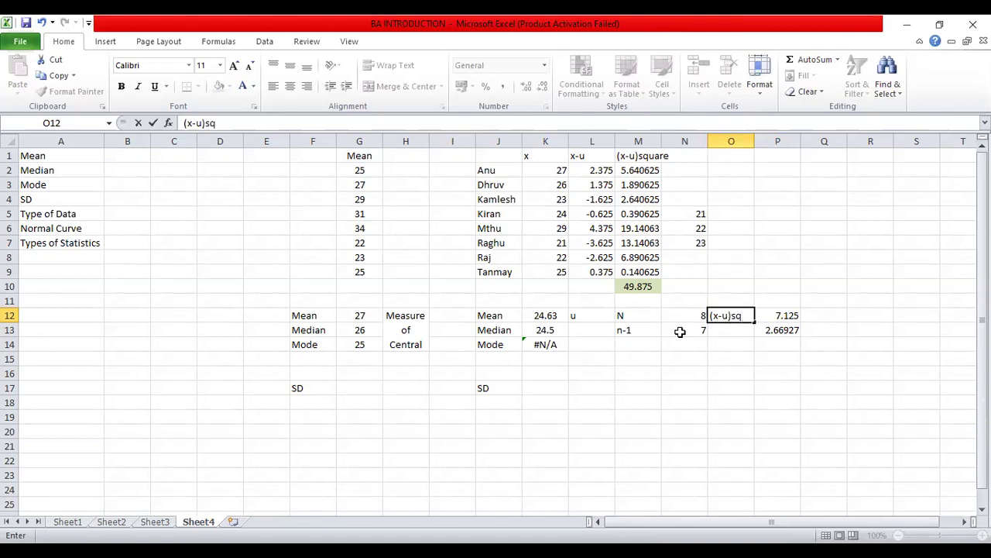
pyautogui.write('/(n-1)')
pyautogui.press('Tab')
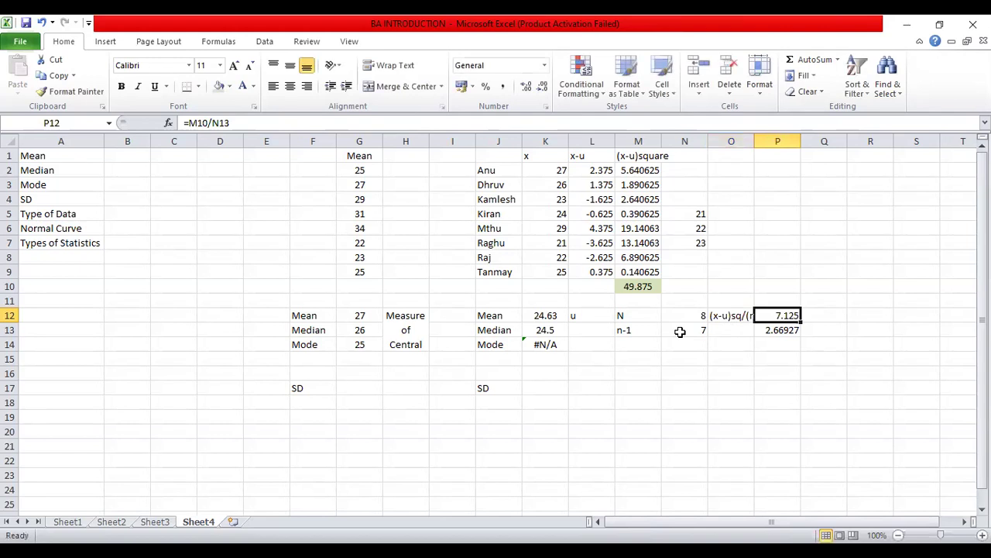
pyautogui.doubleClick(753, 141)
pyautogui.click(745, 332)
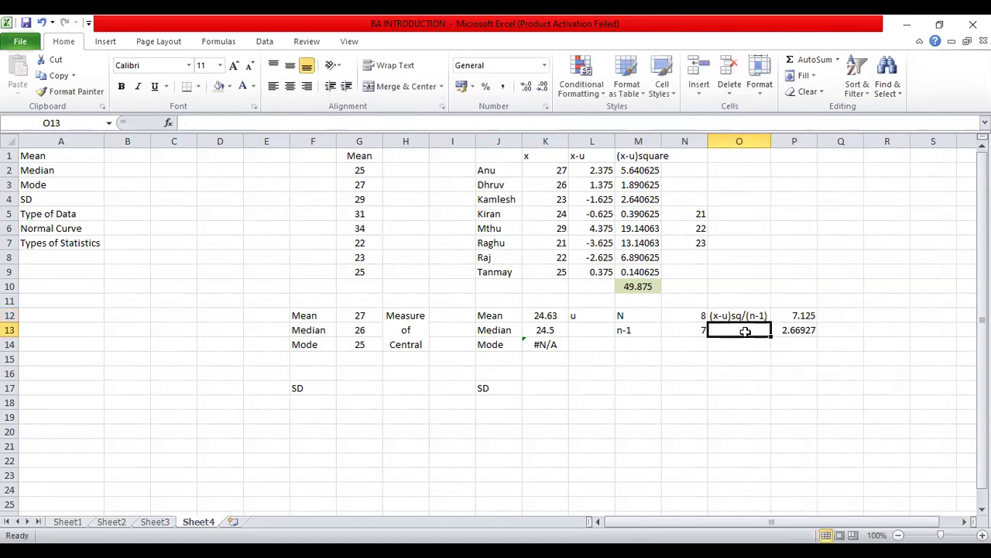
pyautogui.write('=s')
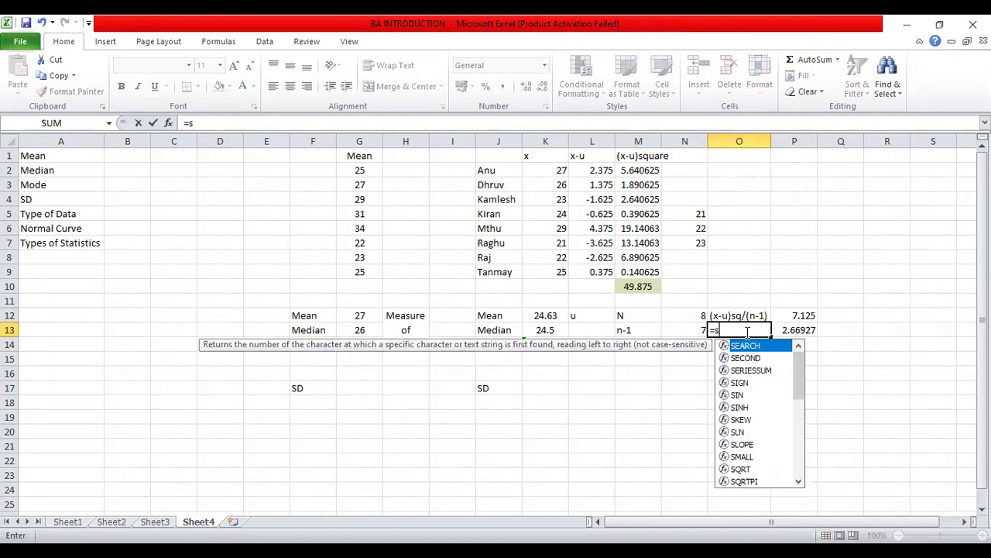
pyautogui.write('qrt')
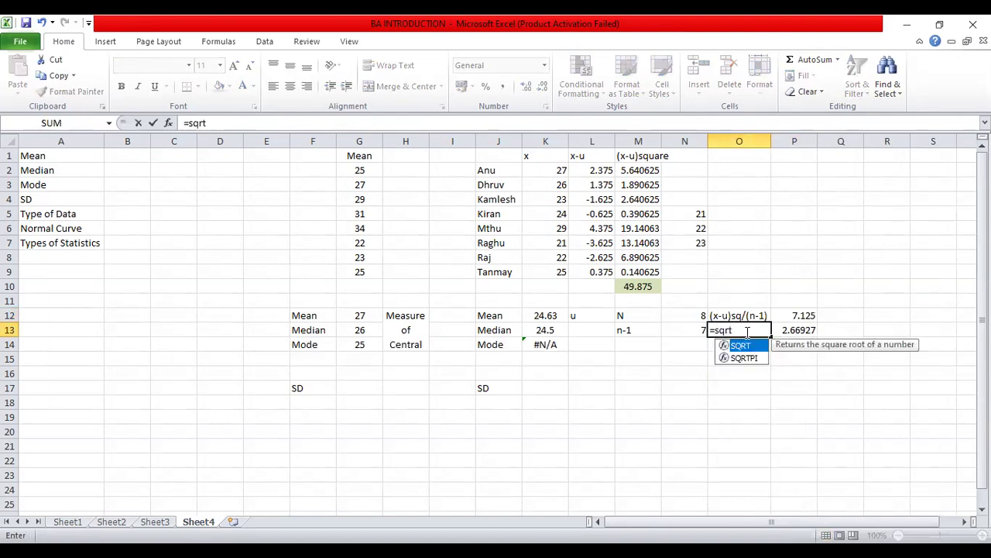
pyautogui.press('BackSpace')
pyautogui.press('BackSpace')
pyautogui.press('BackSpace')
pyautogui.press('BackSpace')
pyautogui.press('BackSpace')
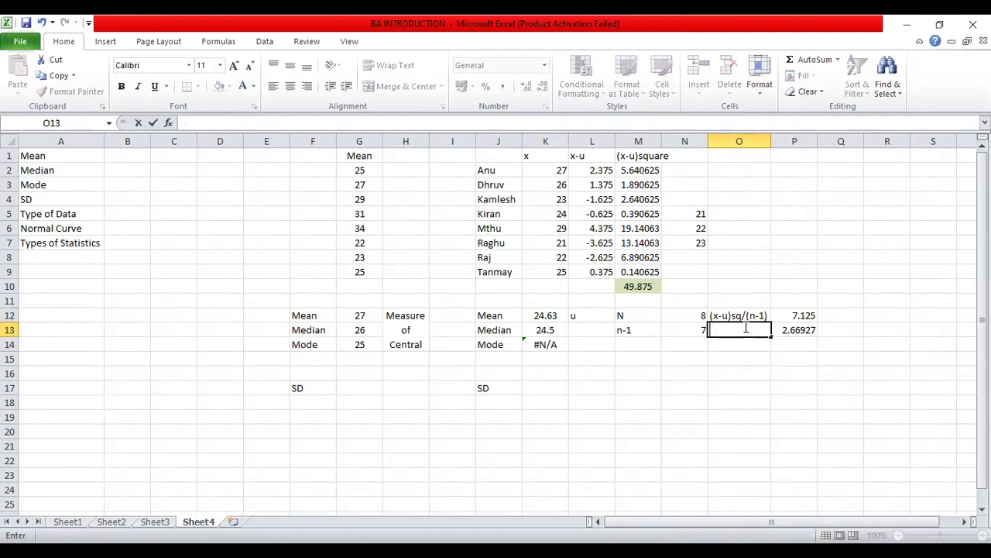
# Step: Reuse the text of O12 to enter the label sqrt((x-u)sq/(n-1)) in cell O13, and refit column O's width
pyautogui.click(747, 316)
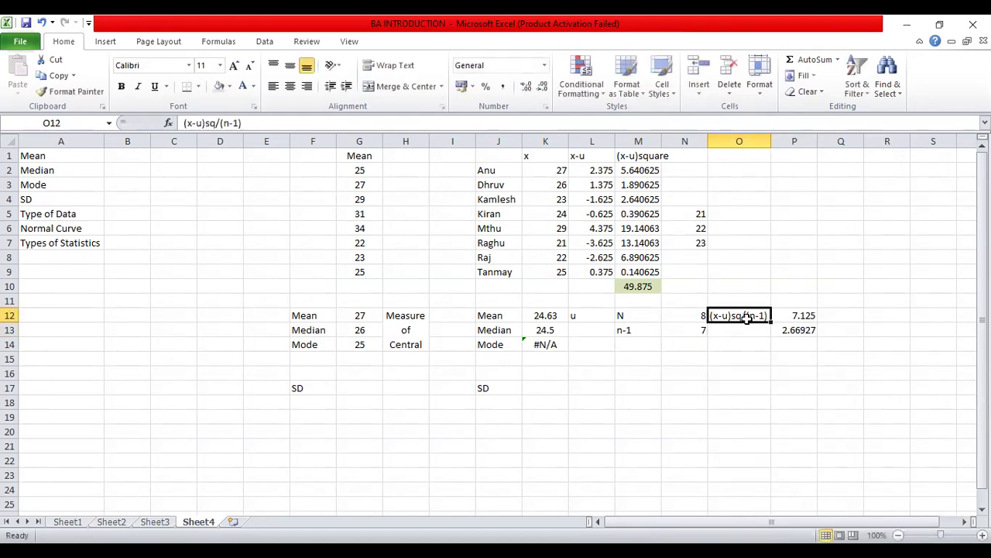
pyautogui.moveTo(250, 122); pyautogui.dragTo(177, 124)
pyautogui.hotkey('ctrl', 'c')
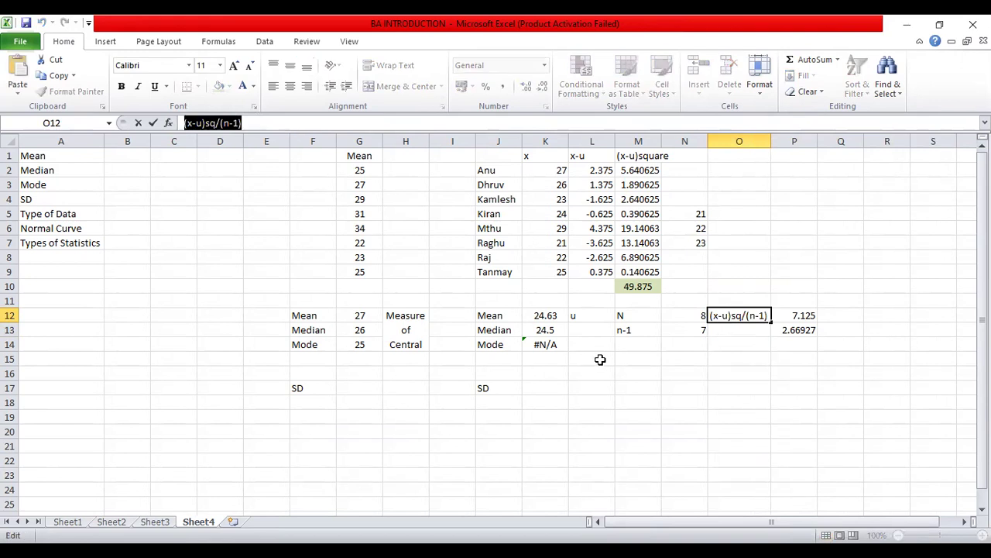
pyautogui.click(736, 332)
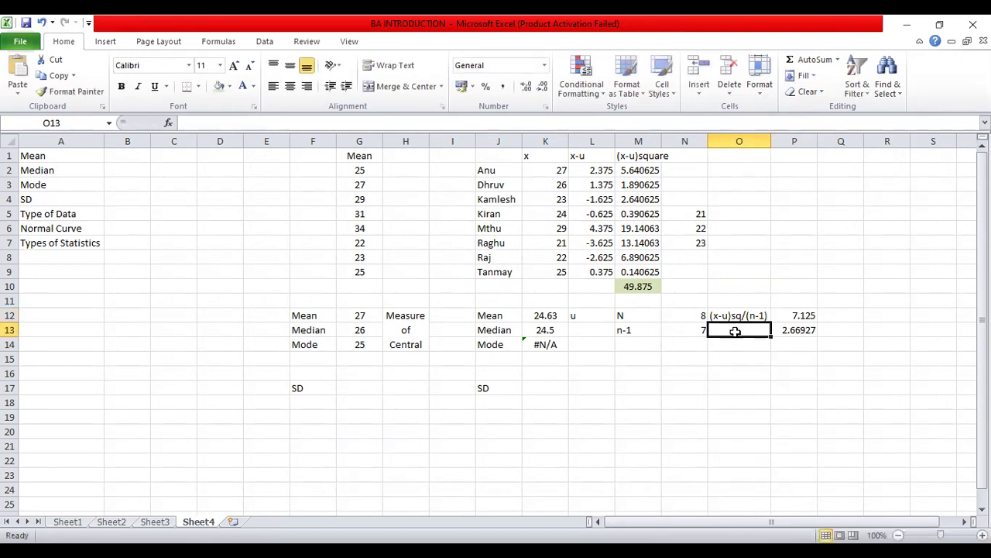
pyautogui.write('sqrt(')
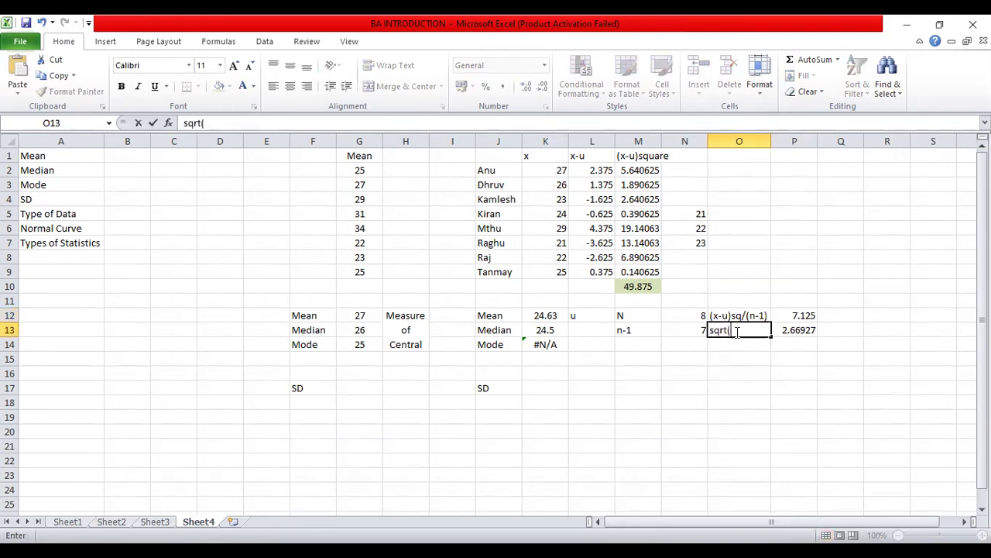
pyautogui.hotkey('ctrl', 'v')
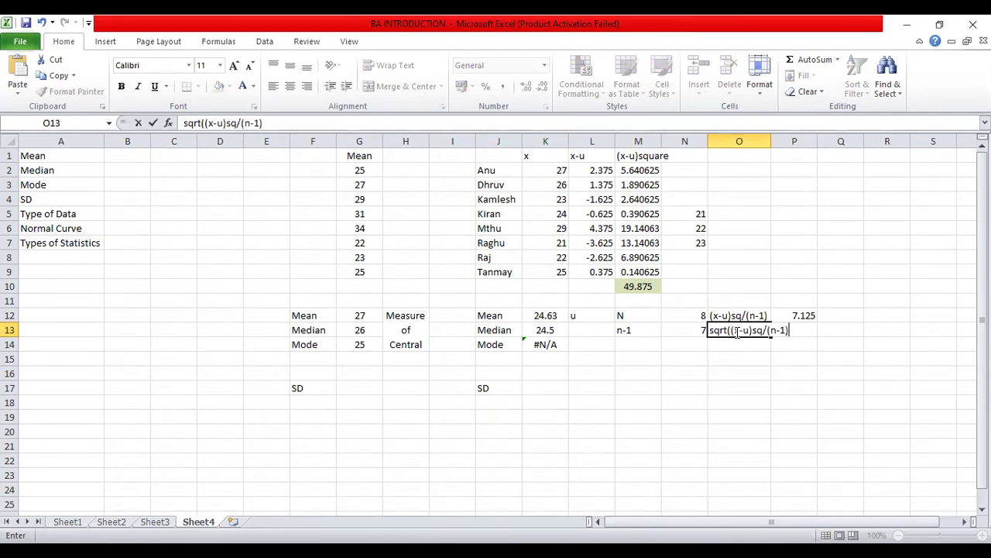
pyautogui.write(')')
pyautogui.press('Tab')
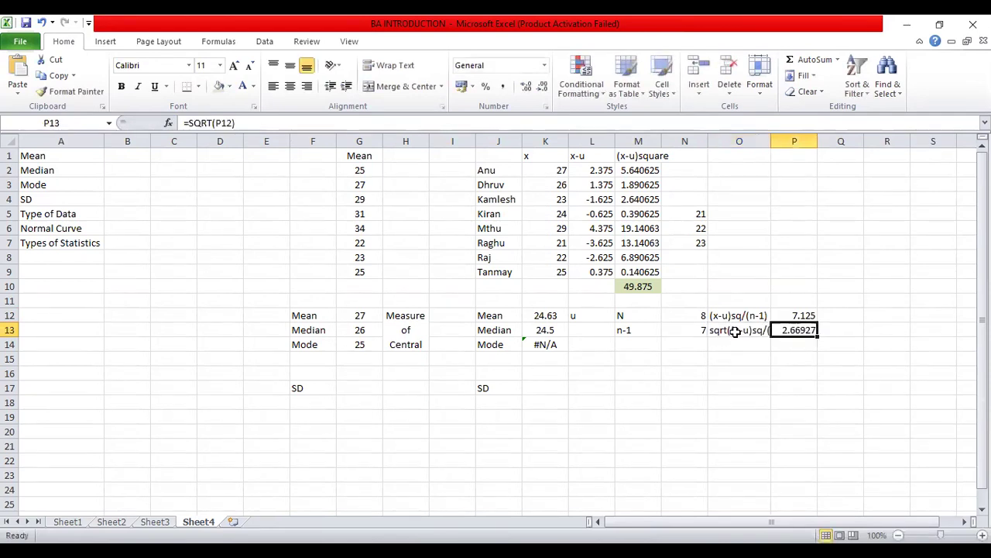
pyautogui.doubleClick(769, 141)
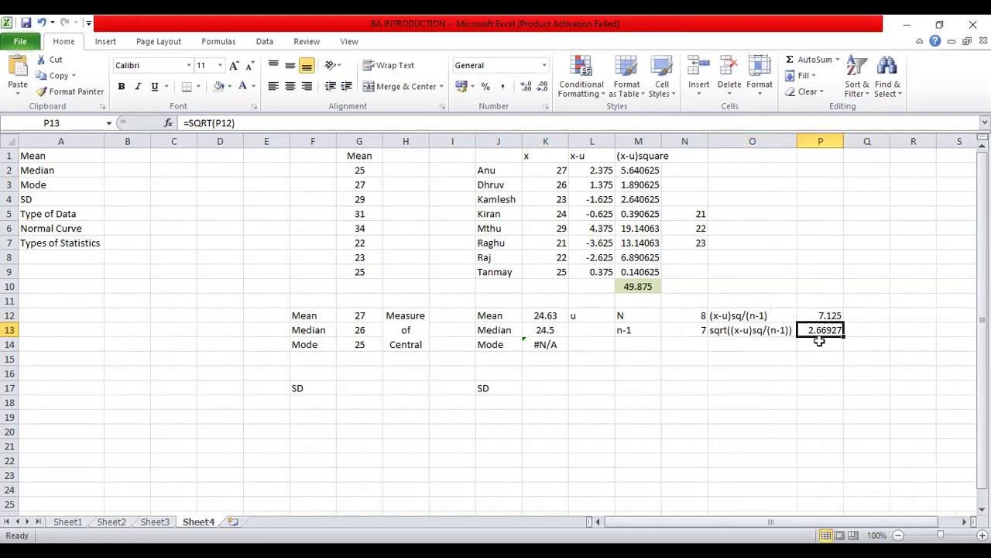
# Step: Calculate the standard deviation of the x values in cell K17 with =STDEV(K2:K9)
pyautogui.click(551, 386)
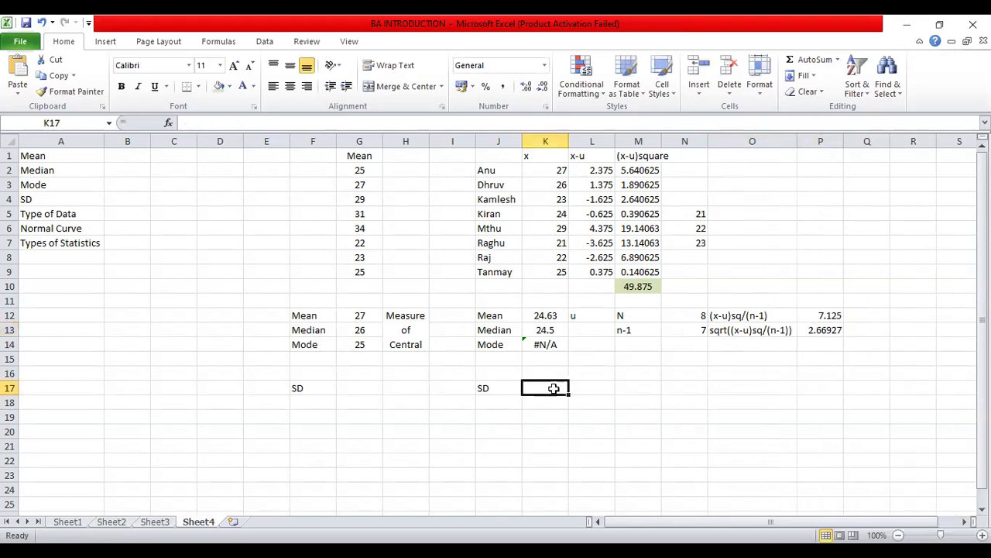
pyautogui.write('=')
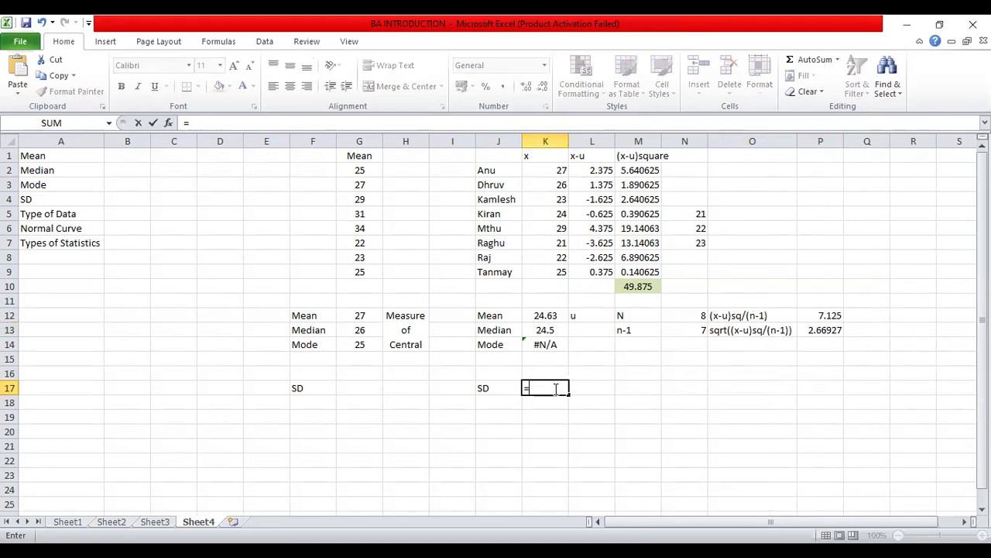
pyautogui.write('stdev(')
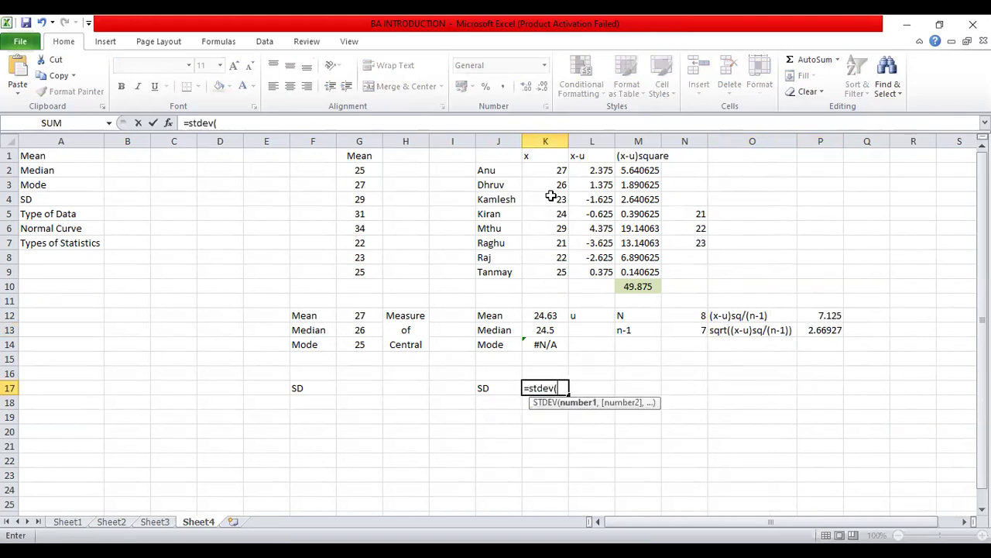
pyautogui.click(559, 172)
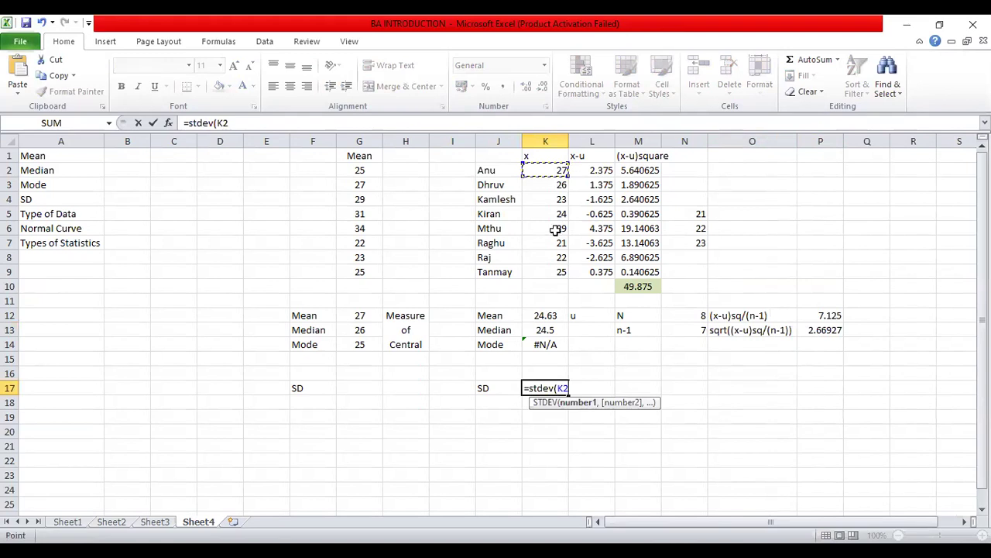
pyautogui.keyDown('shift'); pyautogui.click(550, 268); pyautogui.keyUp('shift')
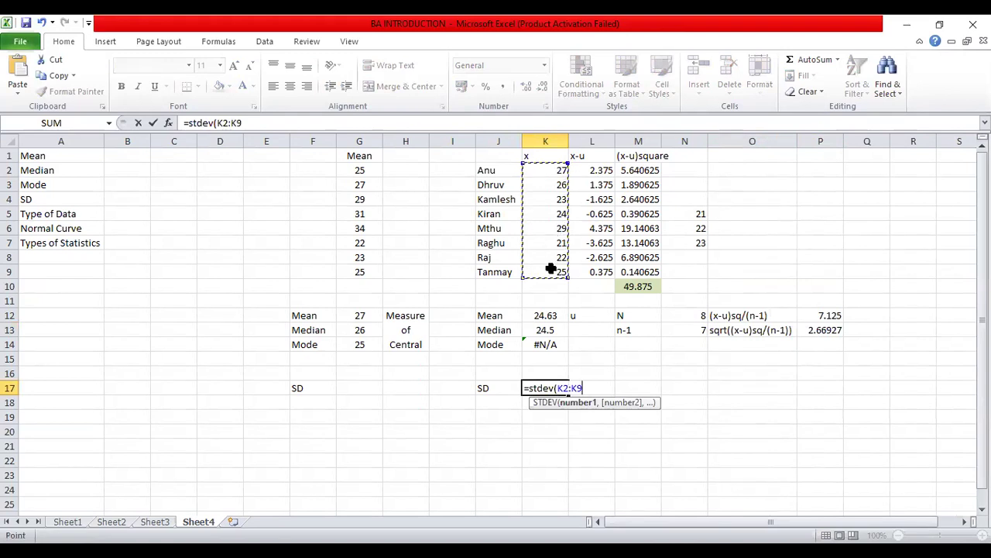
pyautogui.write(')')
pyautogui.press('Return')
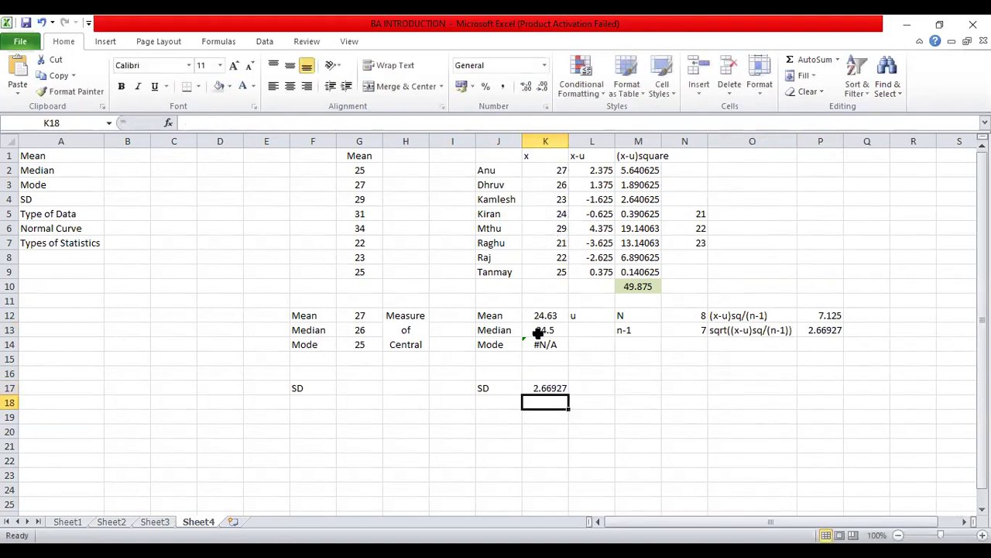
# Step: Review the STDEV formula in K17, the squared deviations in column M and their total in M10
pyautogui.click(545, 388)
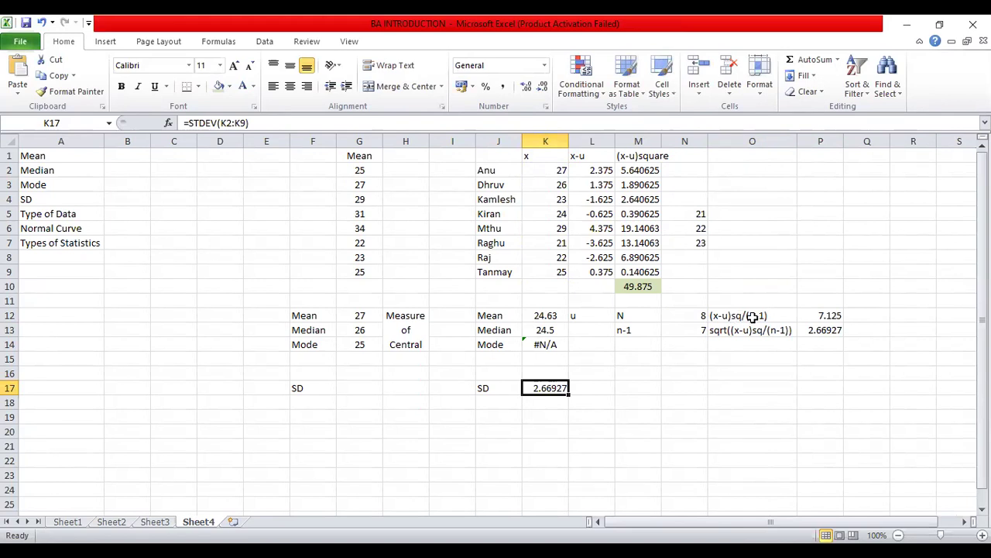
pyautogui.click(647, 286)
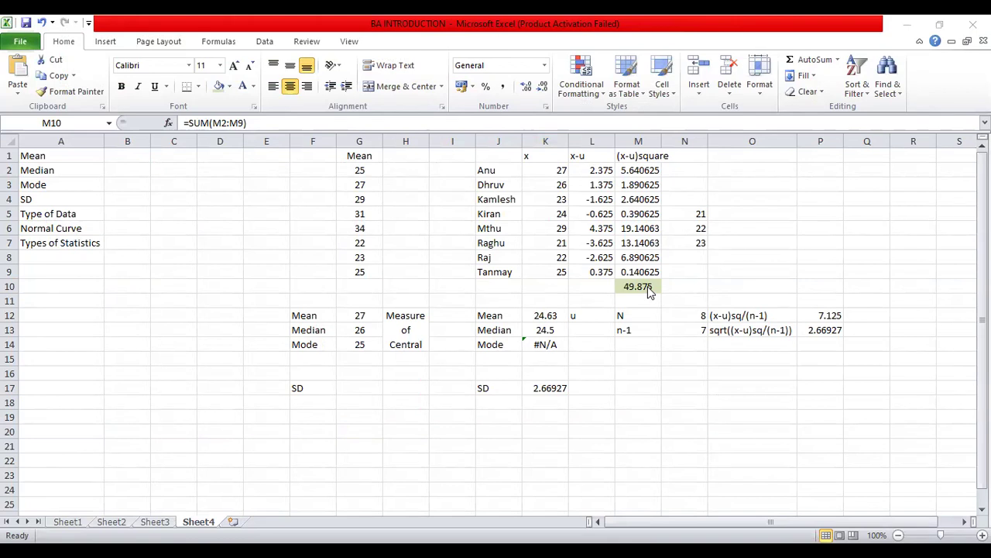
pyautogui.moveTo(631, 170); pyautogui.dragTo(632, 260)
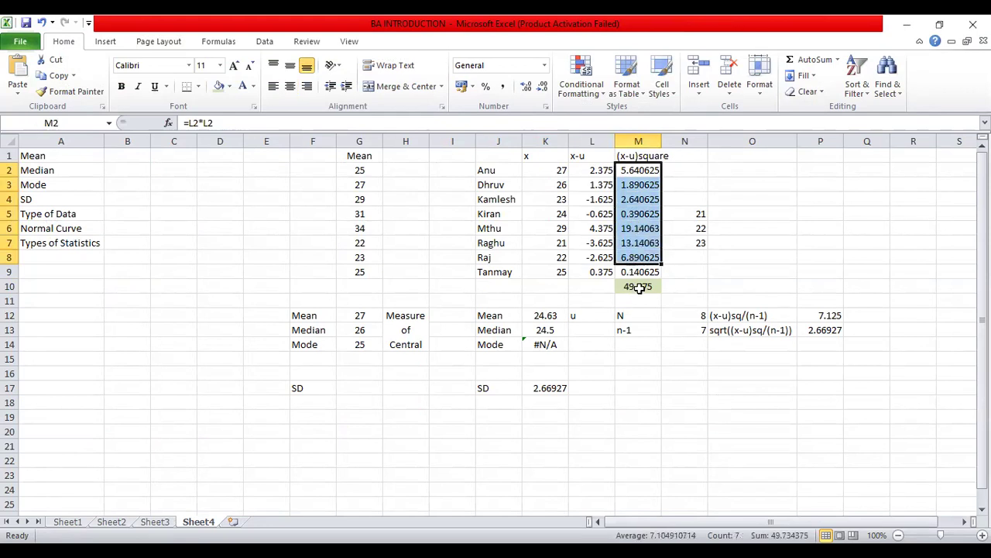
pyautogui.click(638, 286)
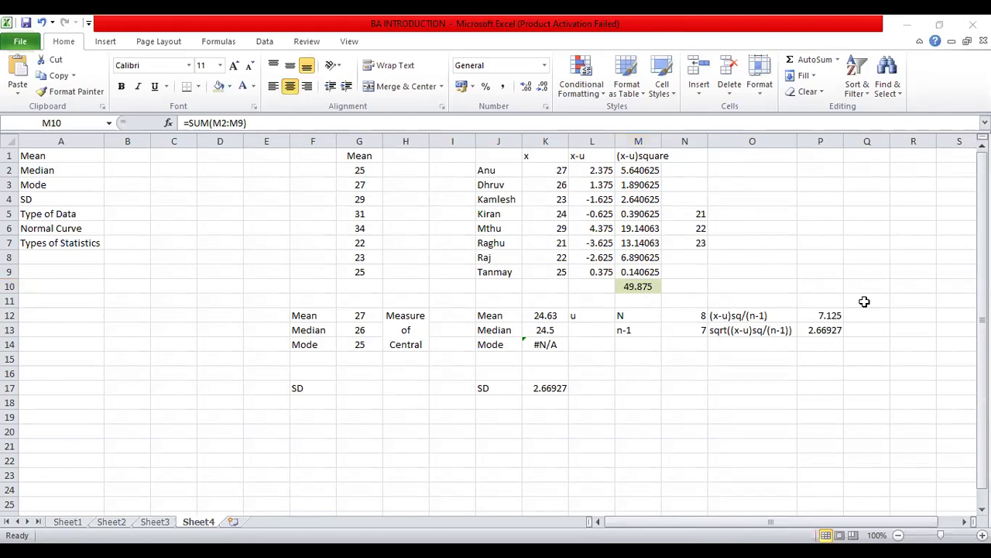
# Step: Change the quotient's label in cell O12 to (x-u)sq/(n)
pyautogui.click(821, 315)
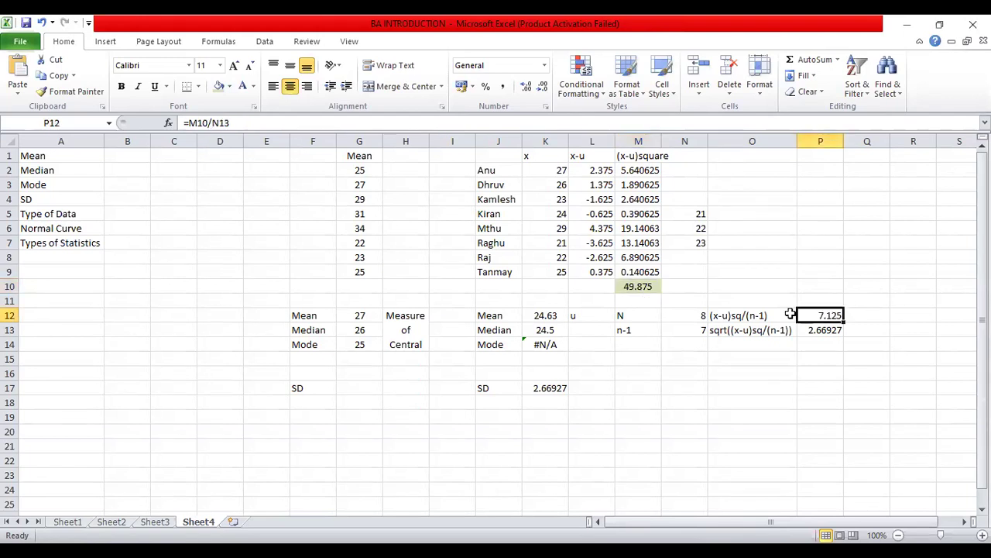
pyautogui.doubleClick(763, 315)
pyautogui.press('BackSpace')
pyautogui.press('BackSpace')
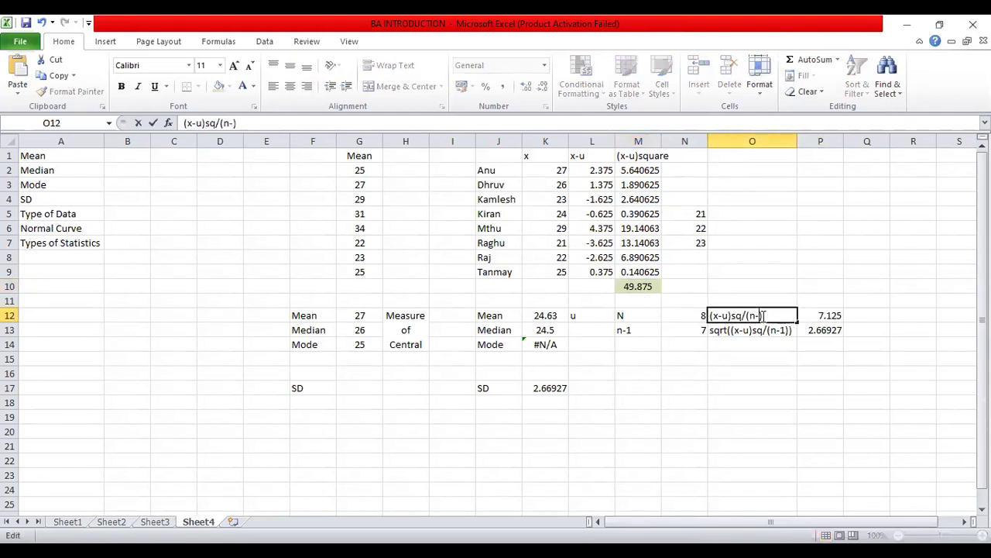
pyautogui.press('Tab')
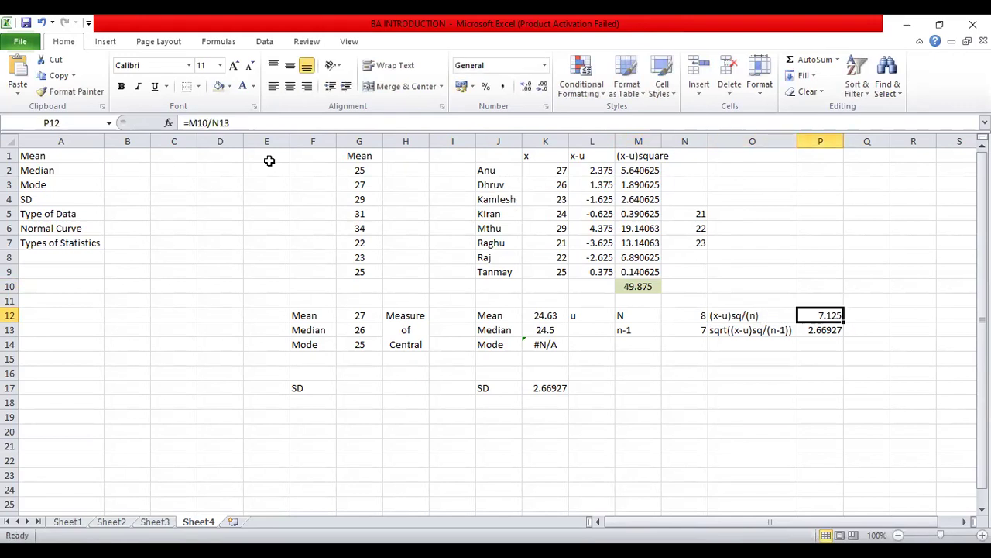
# Step: Change the formula in cell P12 to =M10/8 and check the square root in P13
pyautogui.click(239, 120)
pyautogui.press('BackSpace')
pyautogui.press('BackSpace')
pyautogui.press('BackSpace')
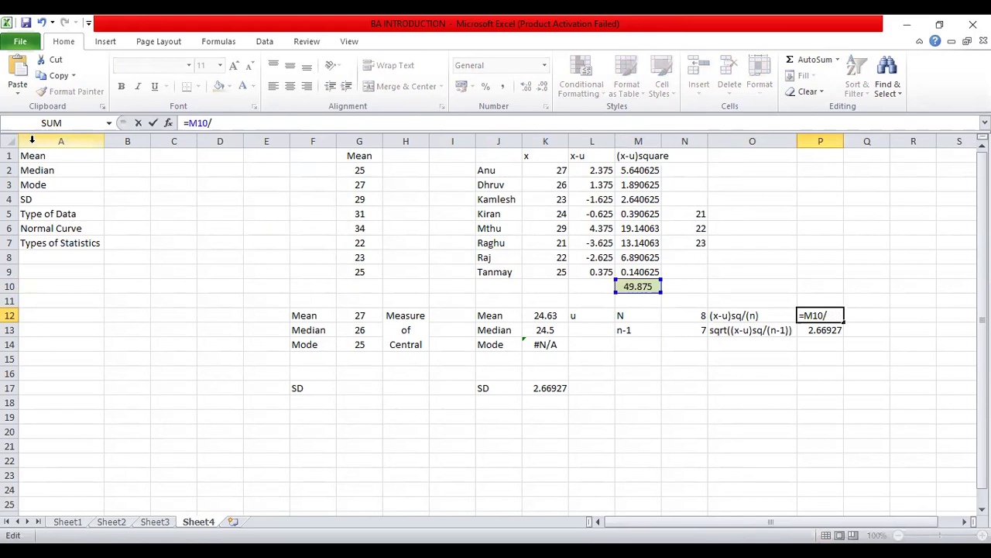
pyautogui.write('8')
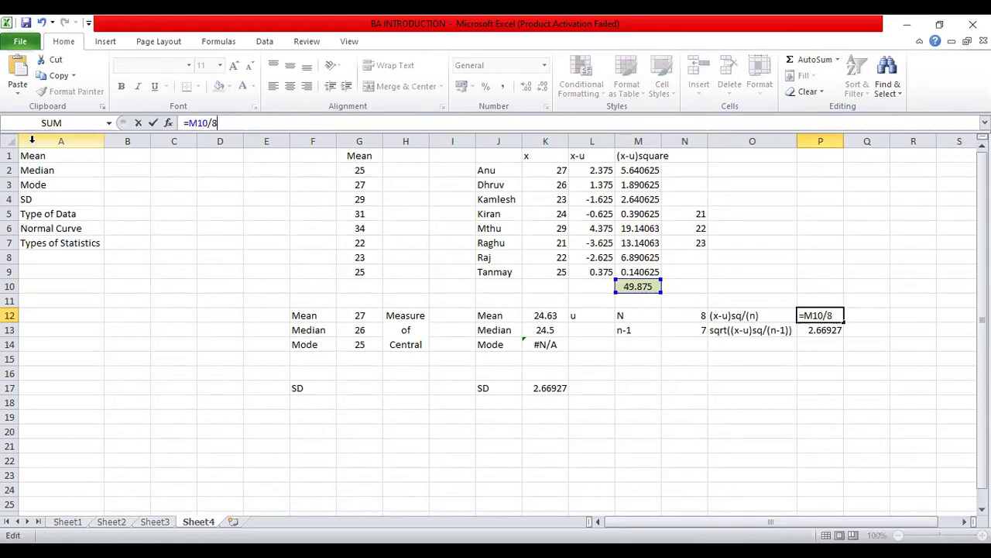
pyautogui.press('Return')
pyautogui.press('Left')
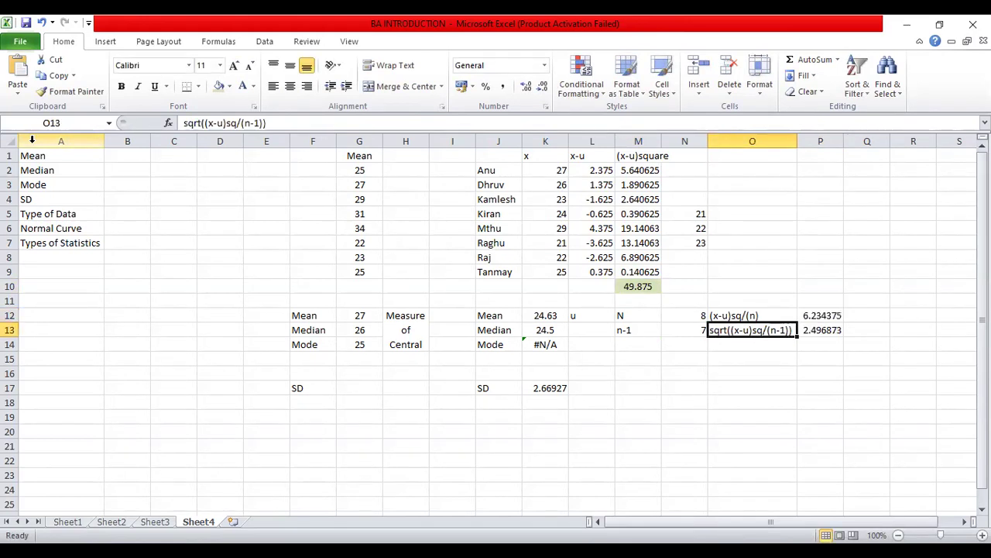
pyautogui.press('Right')
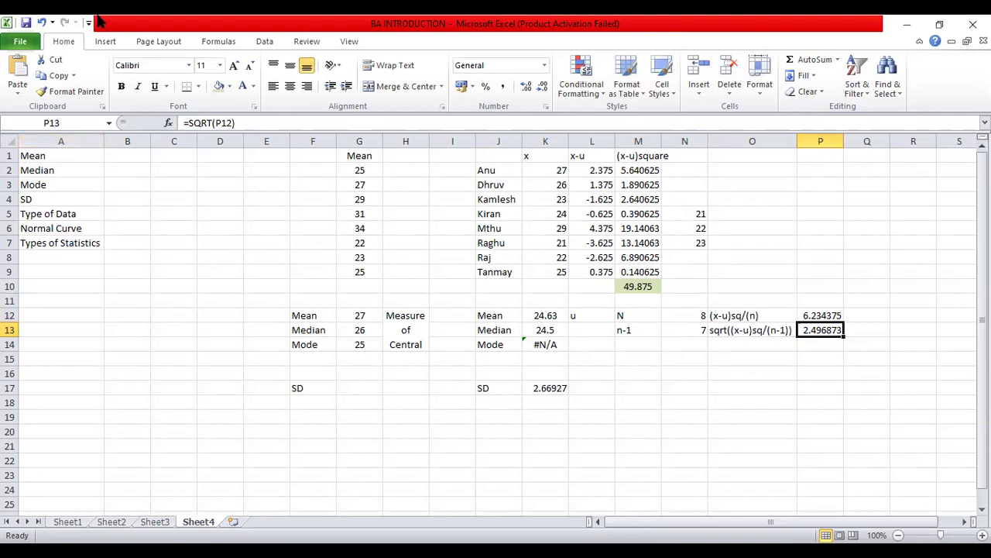
# Step: Generate a random whole number from 10 to 100 in cell C2 with =RANDBETWEEN(10,100)
pyautogui.click(185, 168)
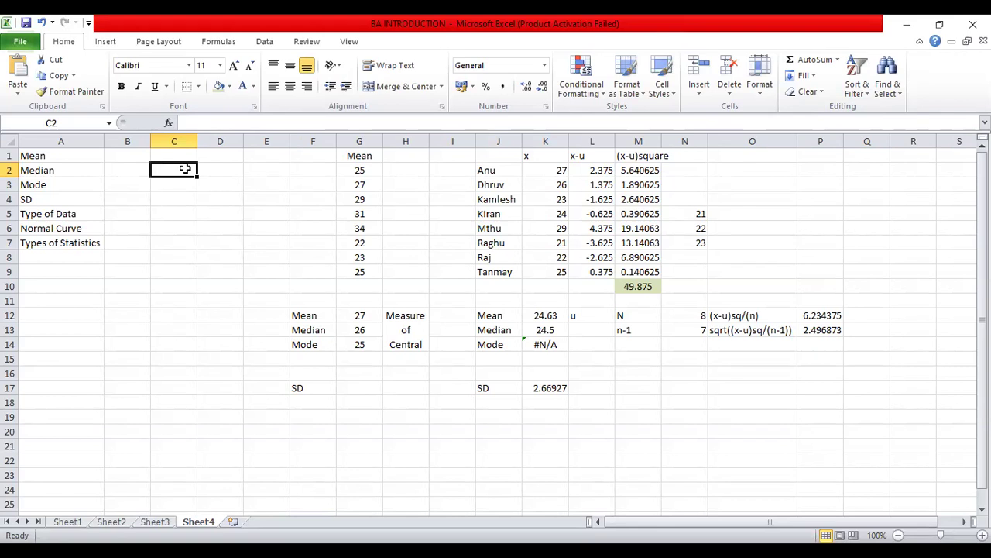
pyautogui.write('=')
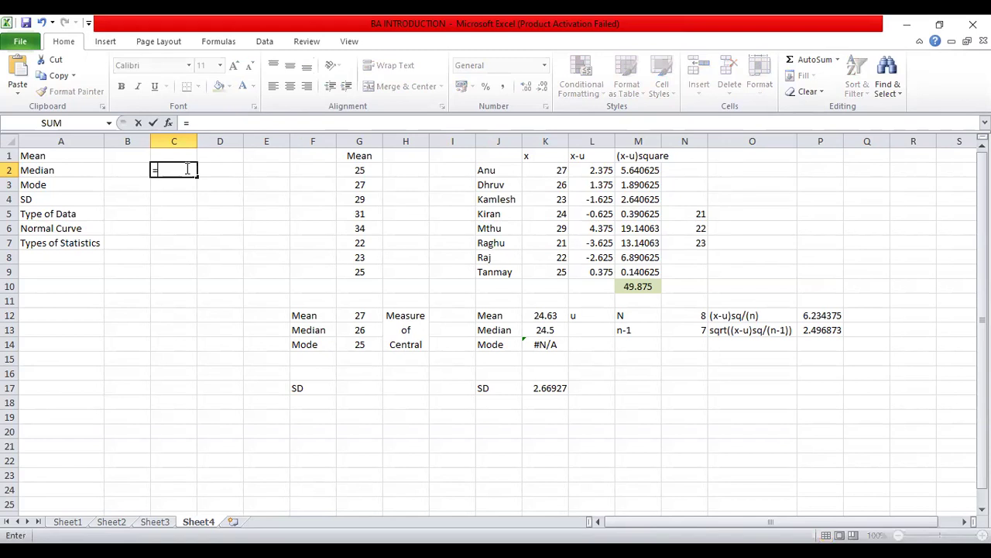
pyautogui.write('random')
pyautogui.press('BackSpace')
pyautogui.press('BackSpace')
pyautogui.press('BackSpace')
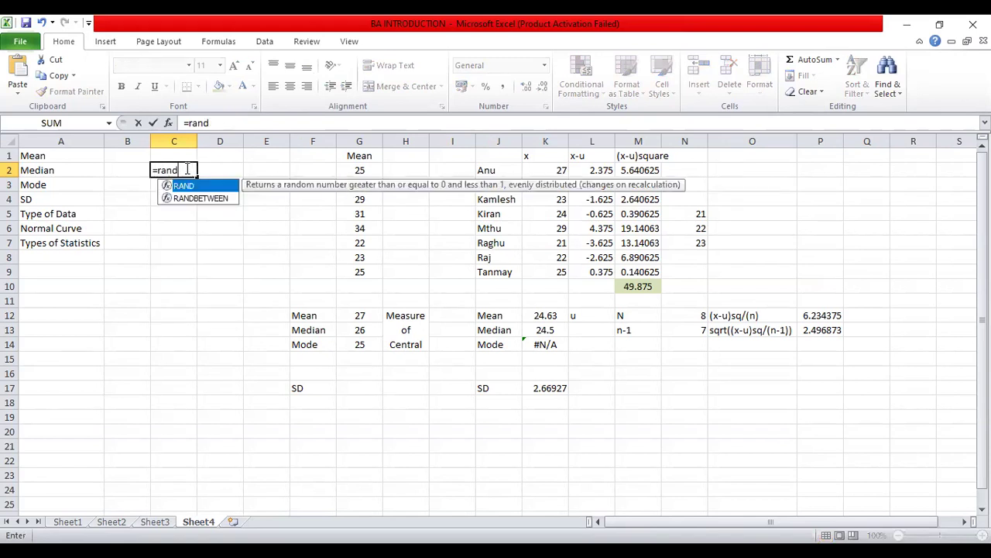
pyautogui.write('between')
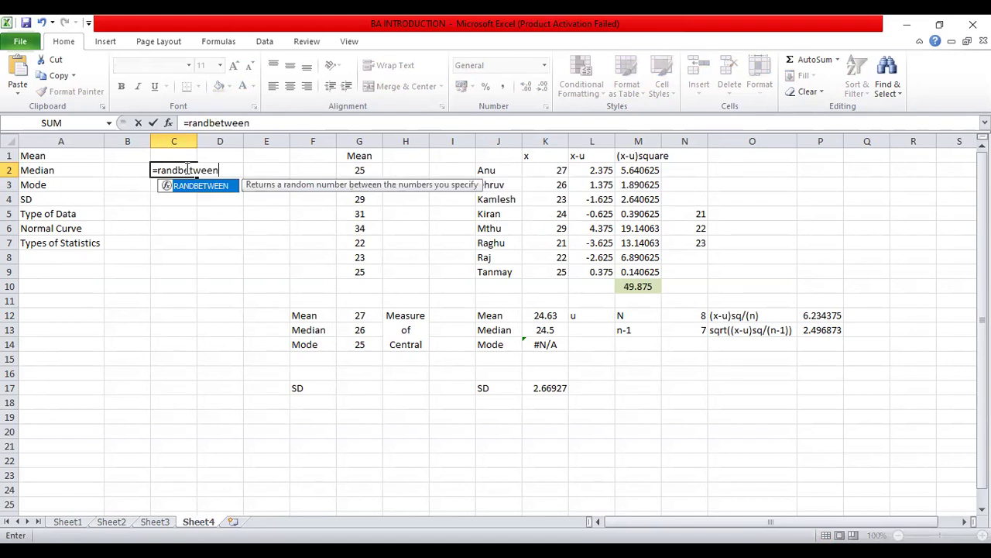
pyautogui.write('(10,100)')
pyautogui.press('Return')
# Step: Copy the random-number formula from C2 into cells C3 through C13
pyautogui.click(186, 168)
pyautogui.hotkey('ctrl', 'c')
pyautogui.press('Down')
pyautogui.hotkey('shift', 'Down')
pyautogui.hotkey('shift', 'Down')
pyautogui.hotkey('shift', 'Down')
pyautogui.hotkey('shift', 'Down')
pyautogui.hotkey('shift', 'Down')
pyautogui.hotkey('shift', 'Down')
pyautogui.hotkey('shift', 'Down')
pyautogui.hotkey('shift', 'Down')
pyautogui.hotkey('shift', 'Down')
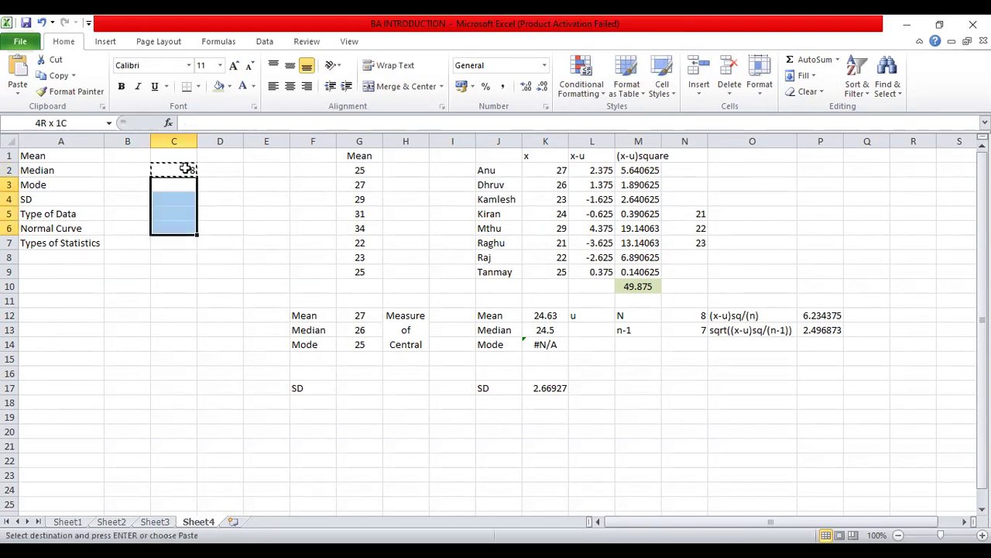
pyautogui.hotkey('shift', 'Down')
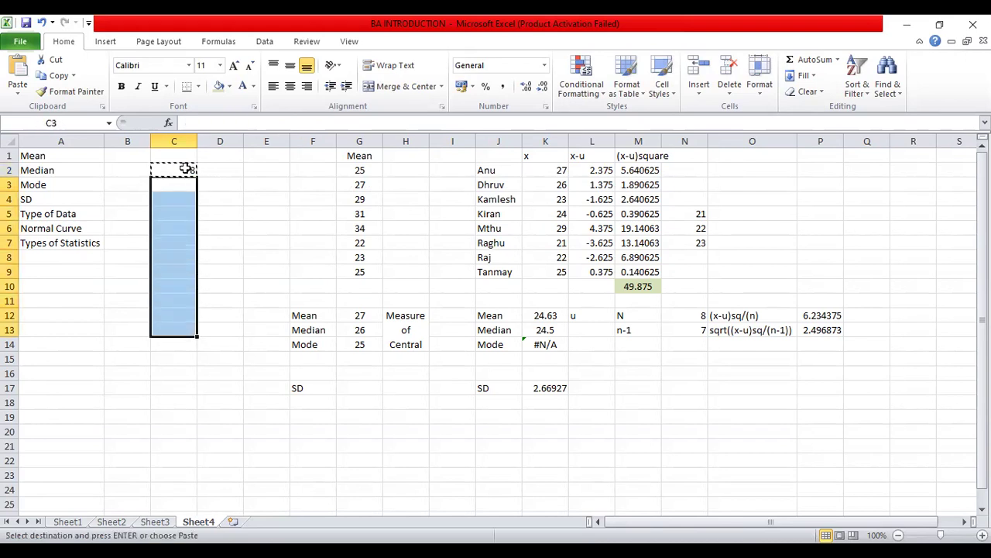
pyautogui.hotkey('ctrl', 'v')
pyautogui.press('Escape')
pyautogui.click(203, 166)
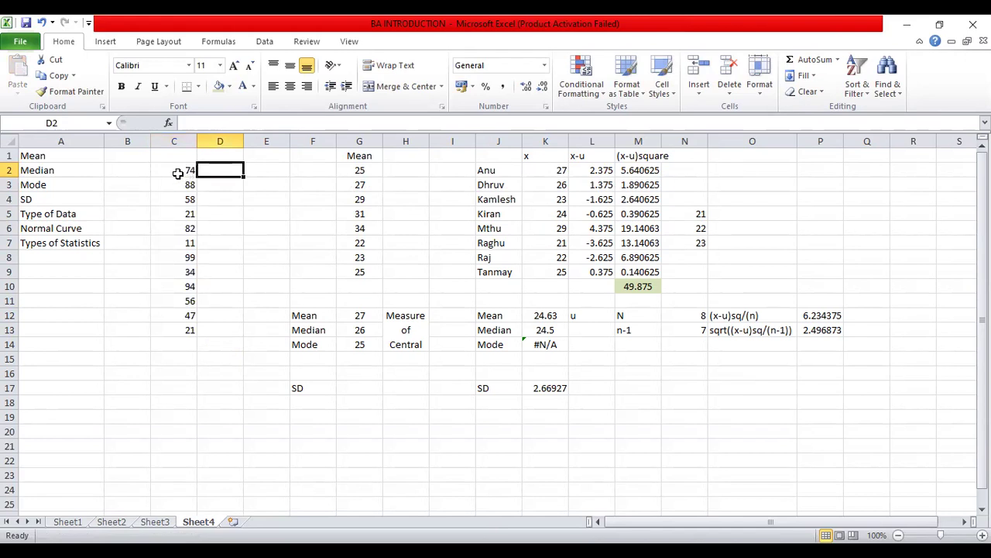
pyautogui.click(178, 169)
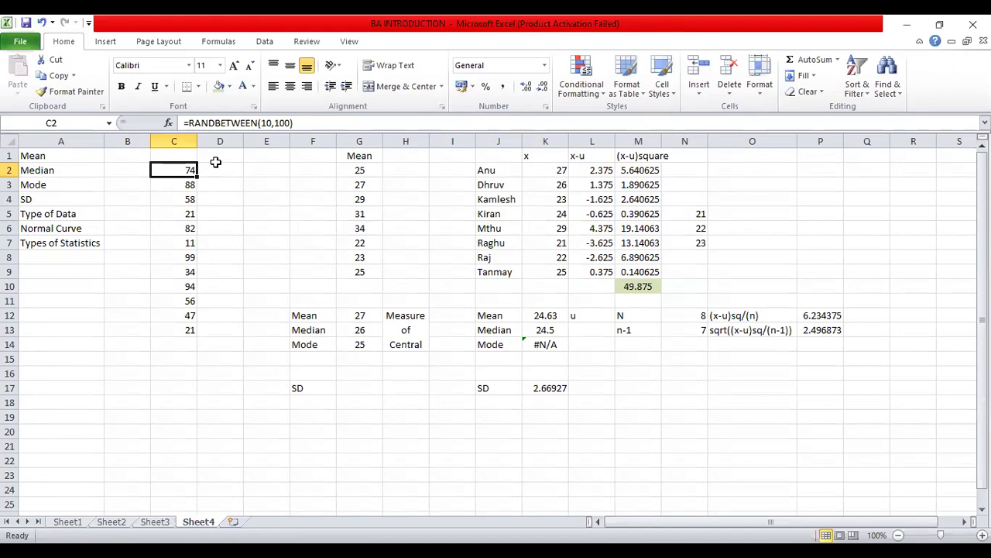
# Step: Enter n-1 in cell F21 and Samples beside it in G21
pyautogui.click(219, 155)
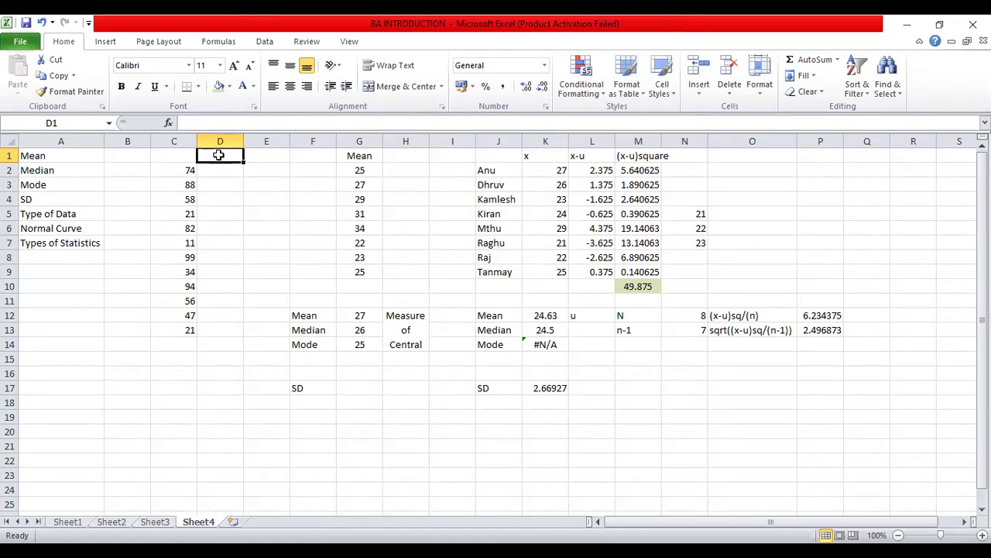
pyautogui.press('Left')
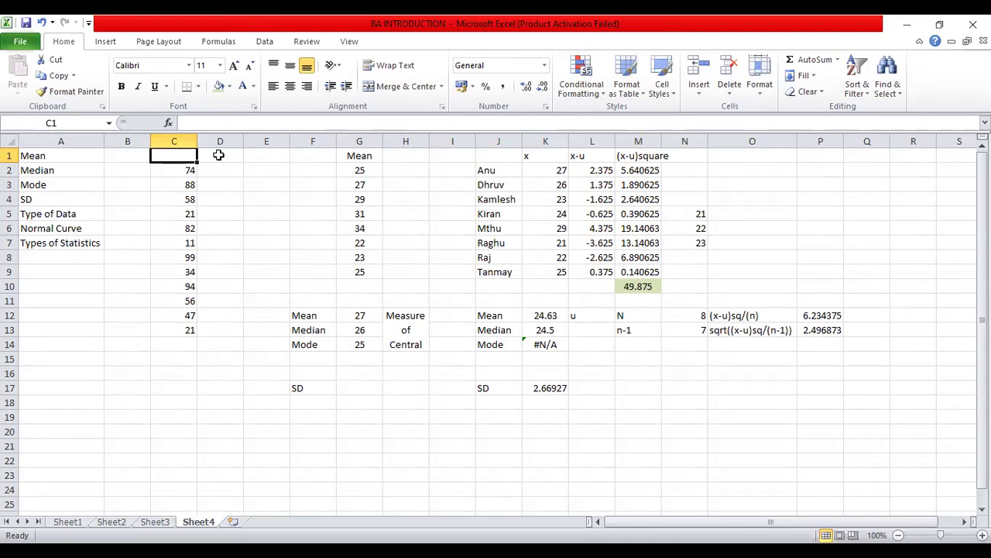
pyautogui.press('Down')
pyautogui.press('Down')
pyautogui.press('Down')
pyautogui.press('Down')
pyautogui.press('Down')
pyautogui.press('Down')
pyautogui.press('Down')
pyautogui.press('Down')
pyautogui.press('Down')
pyautogui.press('Down')
pyautogui.press('Down')
pyautogui.press('Down')
pyautogui.press('Down')
pyautogui.press('Down')
pyautogui.press('Down')
pyautogui.press('Down')
pyautogui.press('Down')
pyautogui.press('Down')
pyautogui.press('Down')
pyautogui.press('Down')
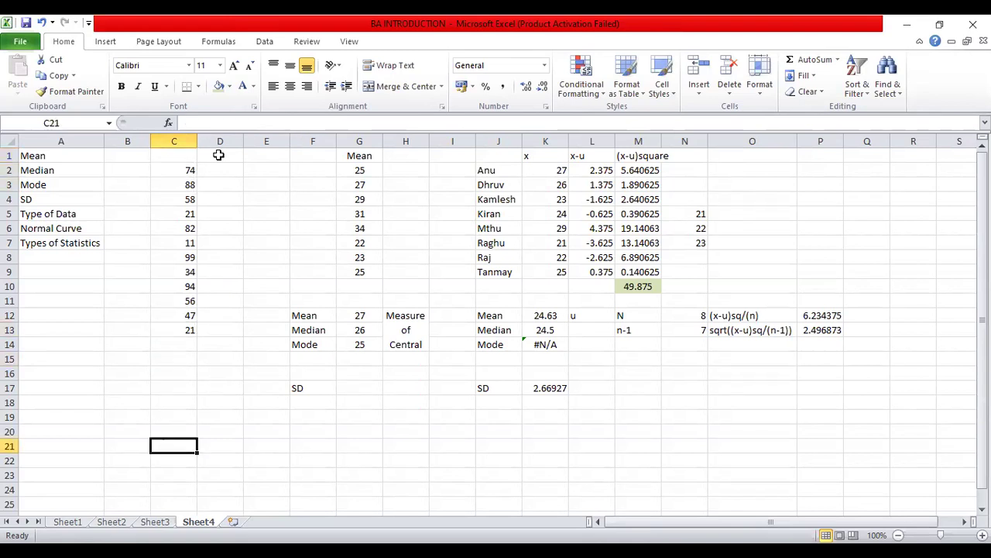
pyautogui.press('Right')
pyautogui.press('Right')
pyautogui.press('Right')
pyautogui.write('n-1')
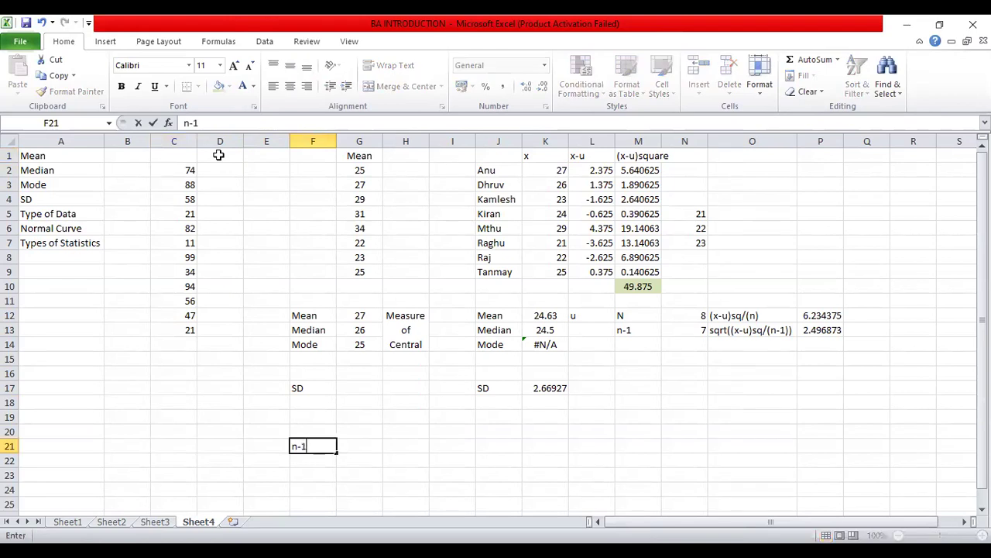
pyautogui.press('Tab')
pyautogui.write('Samples')
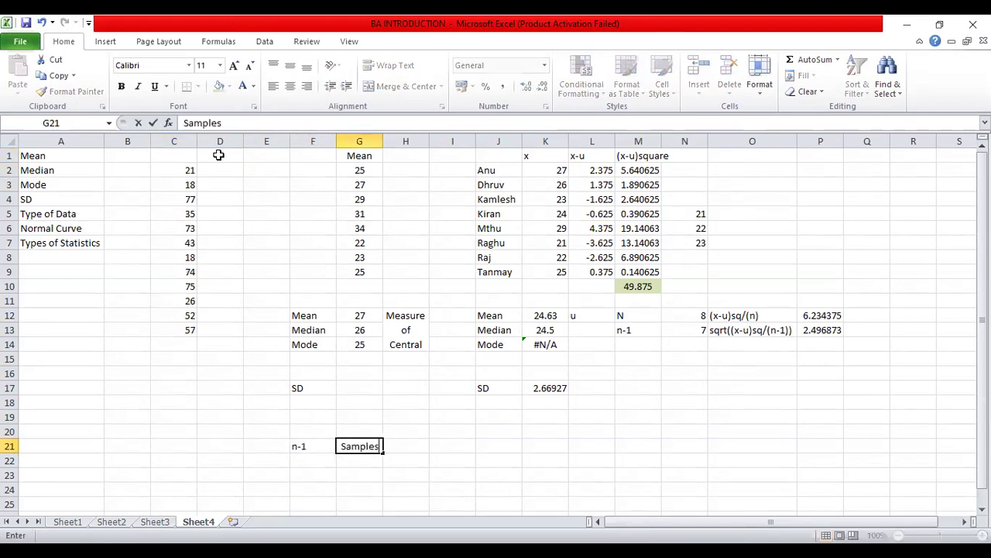
pyautogui.hotkey('ctrl', 'Return')
# Step: Enter N in cell F22 and Population beside it in G22
pyautogui.press('Left')
pyautogui.press('Down')
pyautogui.write('n-1')
pyautogui.press('Tab')
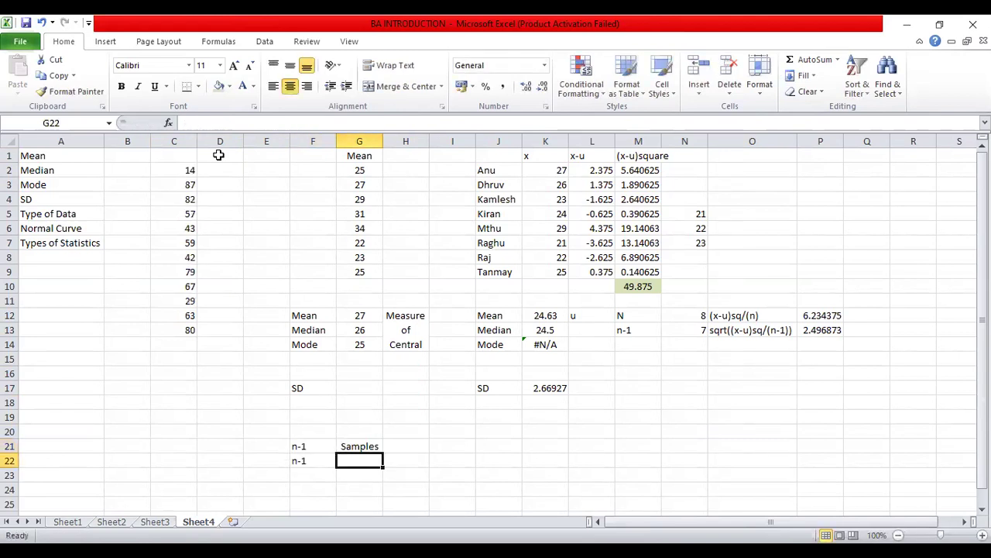
pyautogui.press('Left')
pyautogui.press('BackSpace')
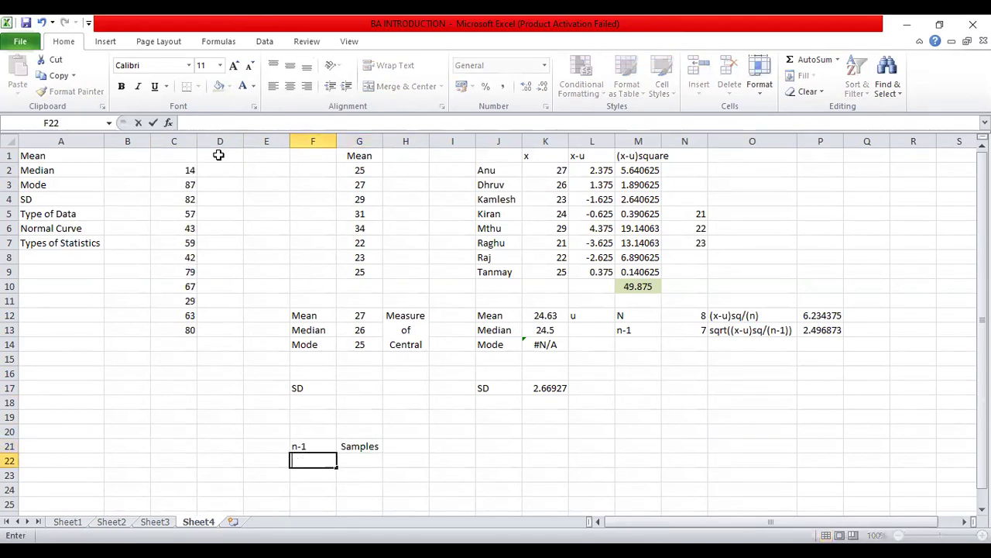
pyautogui.write('N')
pyautogui.press('BackSpace')
pyautogui.press('Tab')
pyautogui.write('Po')
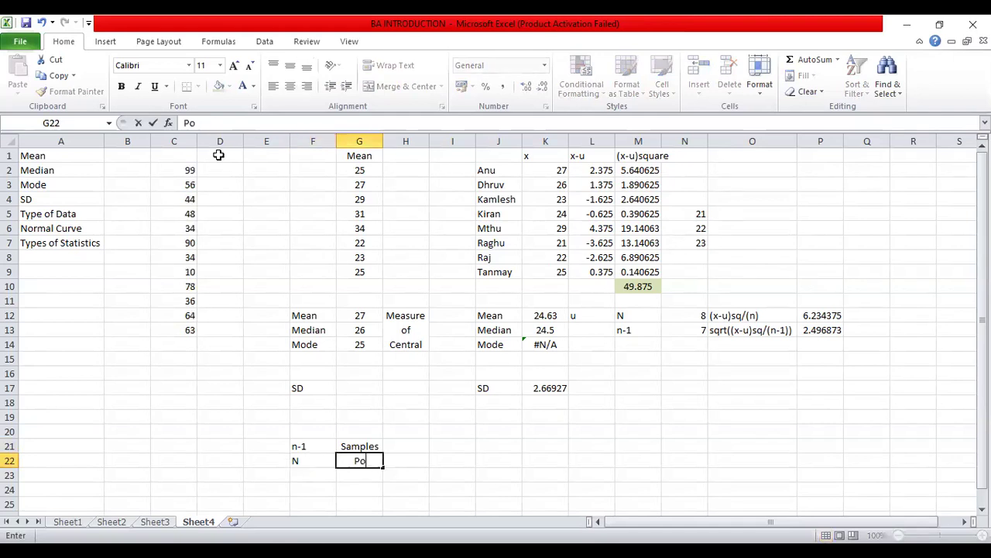
pyautogui.write('pulation')
pyautogui.press('Tab')
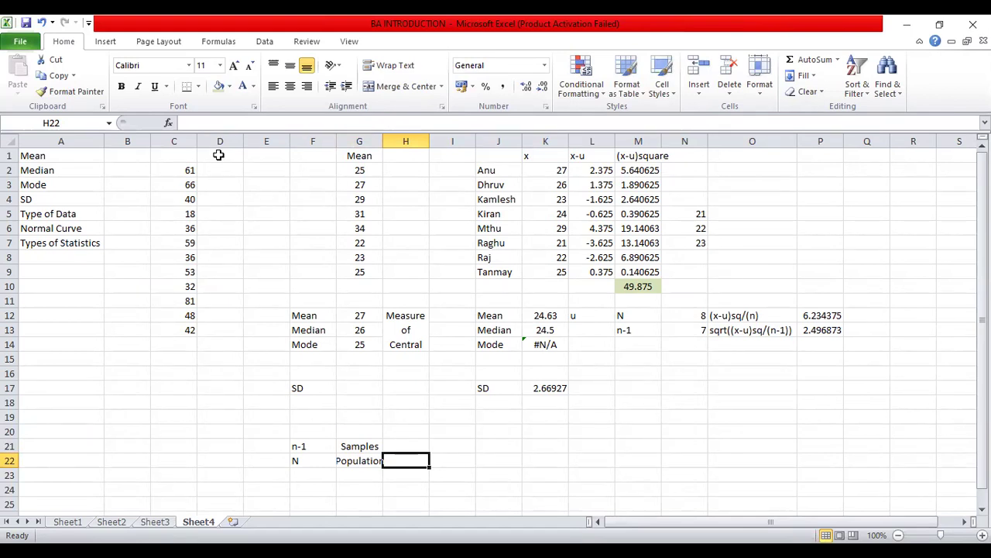
# Step: Select the list of names in cells J2 through J9
pyautogui.click(489, 169)
pyautogui.moveTo(490, 167); pyautogui.dragTo(495, 269)
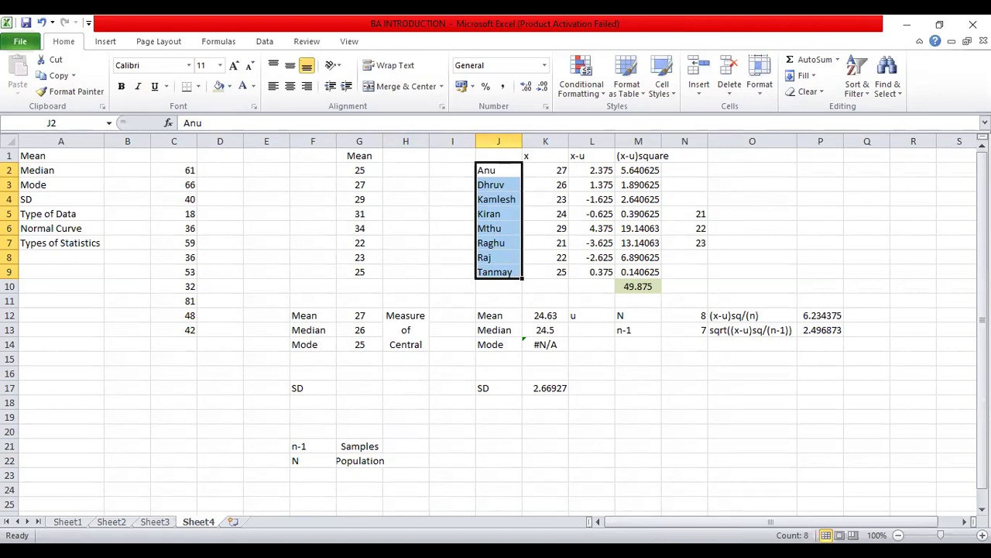
# Step: Select in turn the number lists in cells C2 through C13, G2 through G9 and K2 through K9
pyautogui.moveTo(177, 166); pyautogui.dragTo(177, 327)
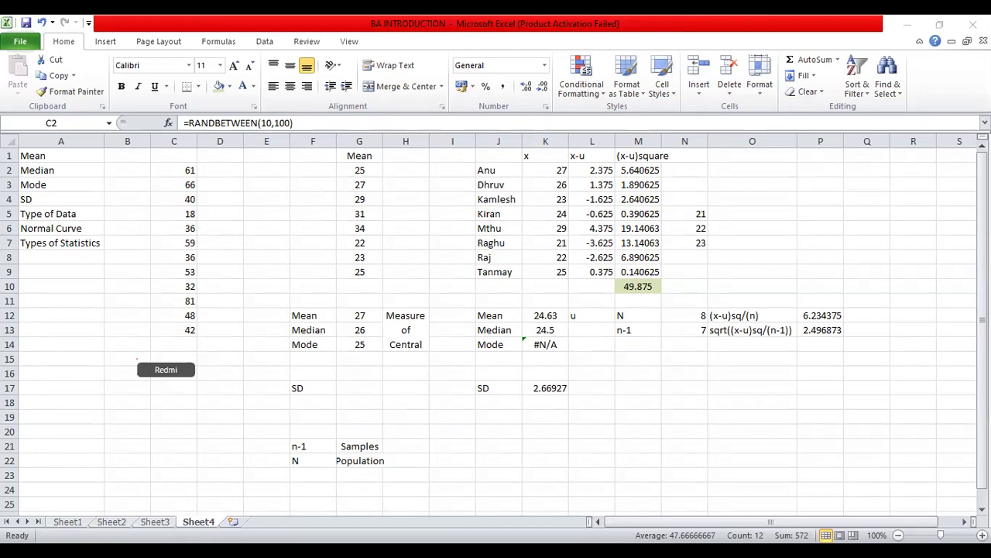
pyautogui.moveTo(113, 209); pyautogui.dragTo(223, 344)
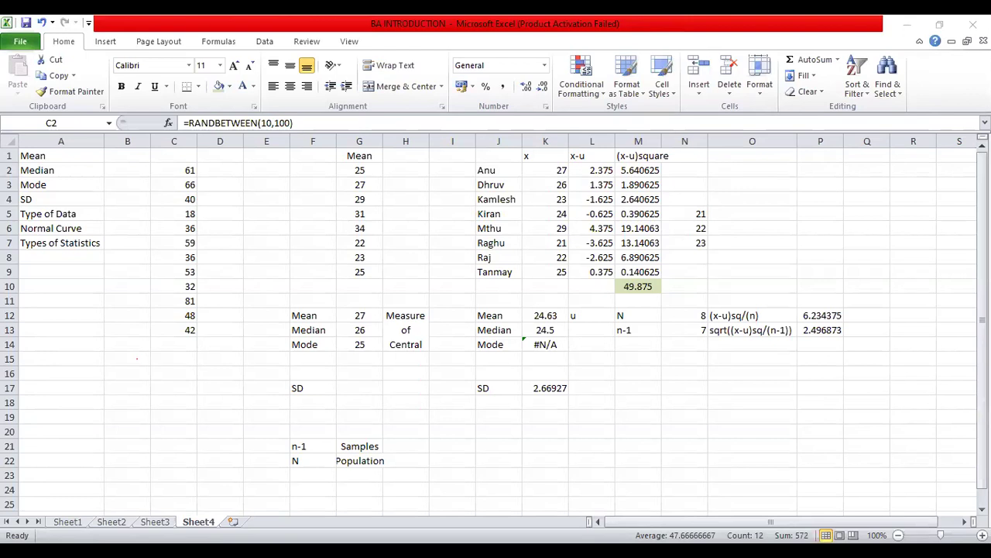
pyautogui.hotkey('ctrl', 'shift', 'Down')
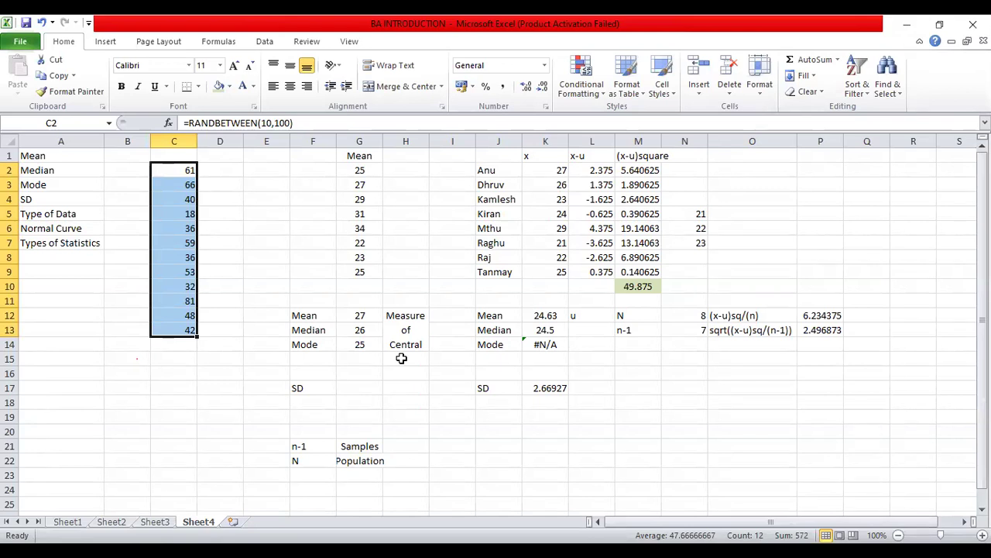
pyautogui.moveTo(364, 169); pyautogui.dragTo(361, 270)
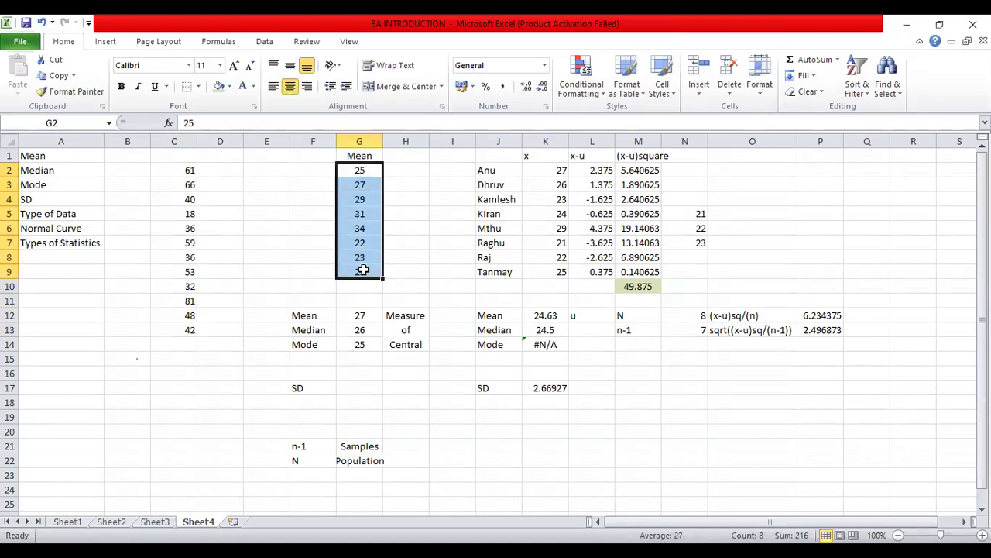
pyautogui.moveTo(562, 170); pyautogui.dragTo(557, 277)
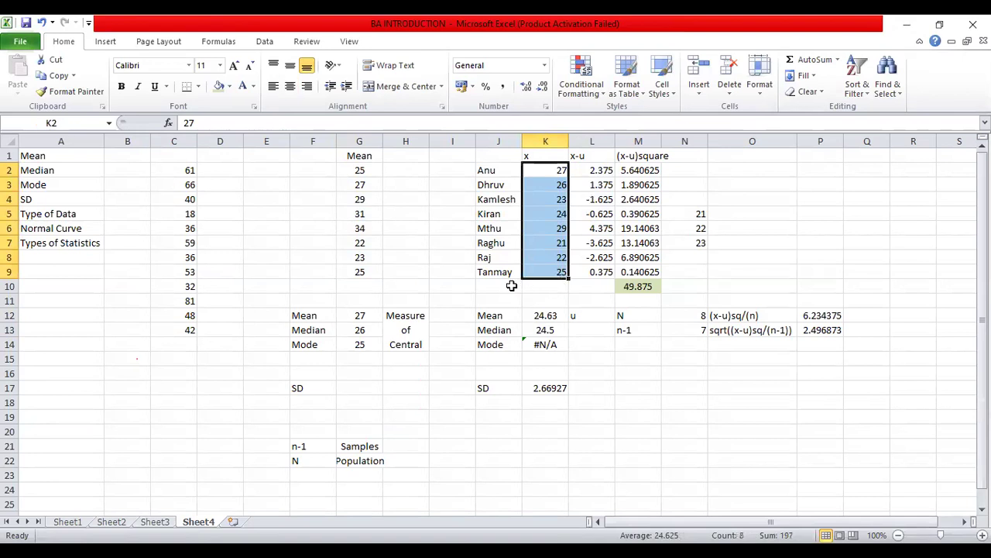
# Step: Add an outlier entry below the names list, with Mr. A in cell J10 and 72 in K10
pyautogui.click(511, 286)
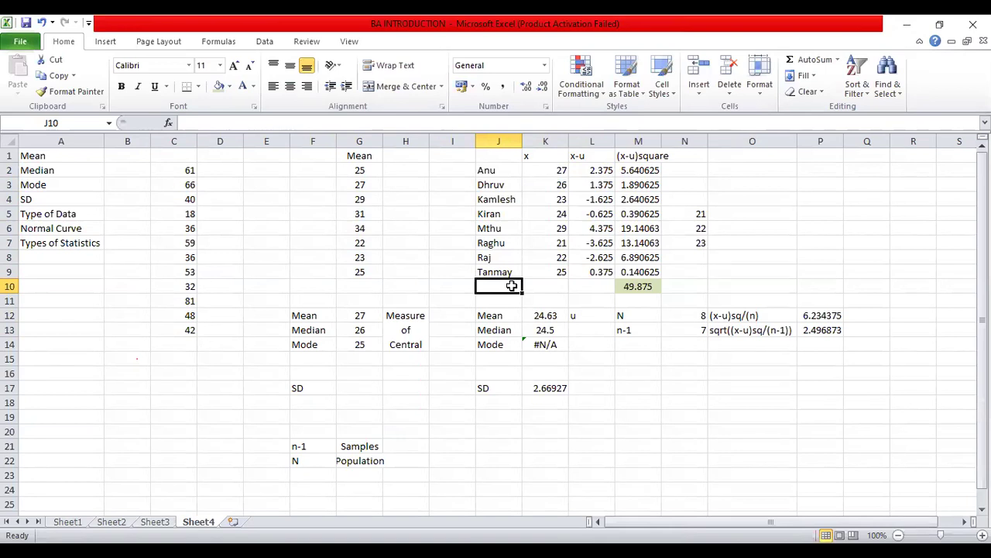
pyautogui.write('Mr. A')
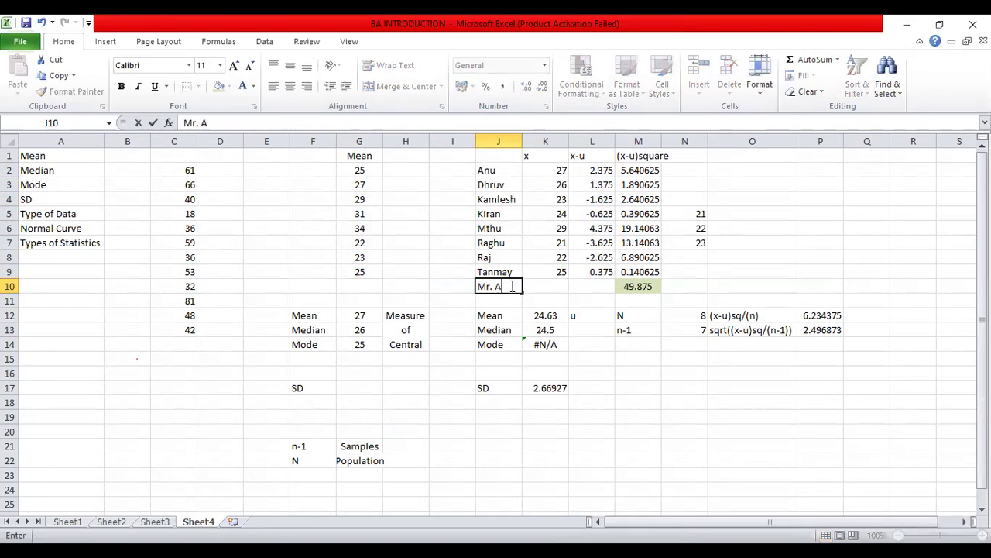
pyautogui.press('Tab')
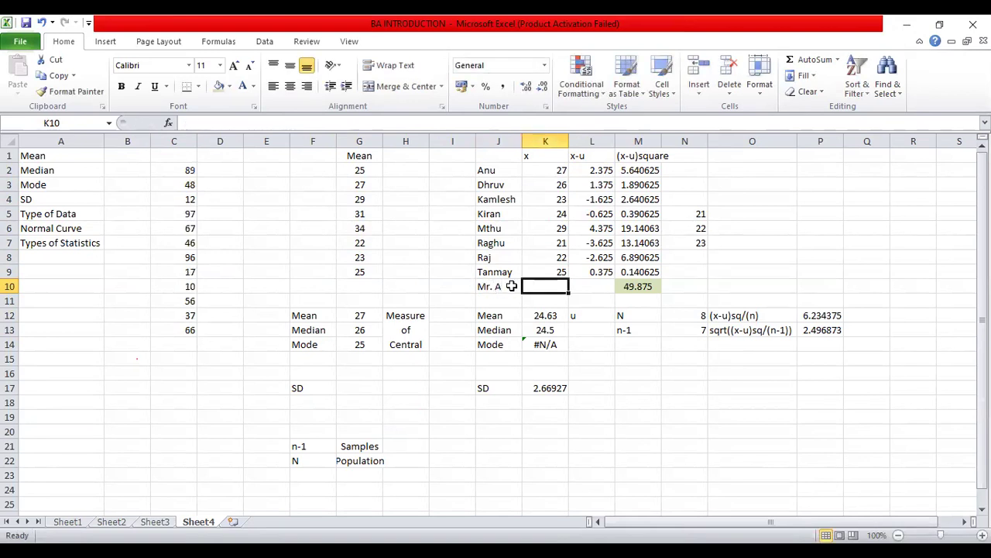
pyautogui.write('72')
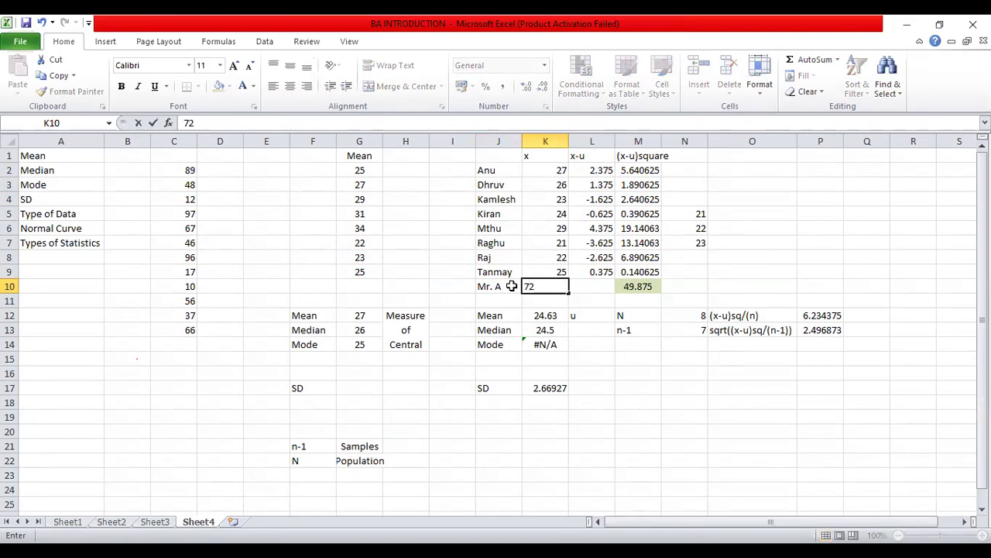
pyautogui.press('Return')
pyautogui.press('Left')
pyautogui.press('Down')
pyautogui.press('Right')
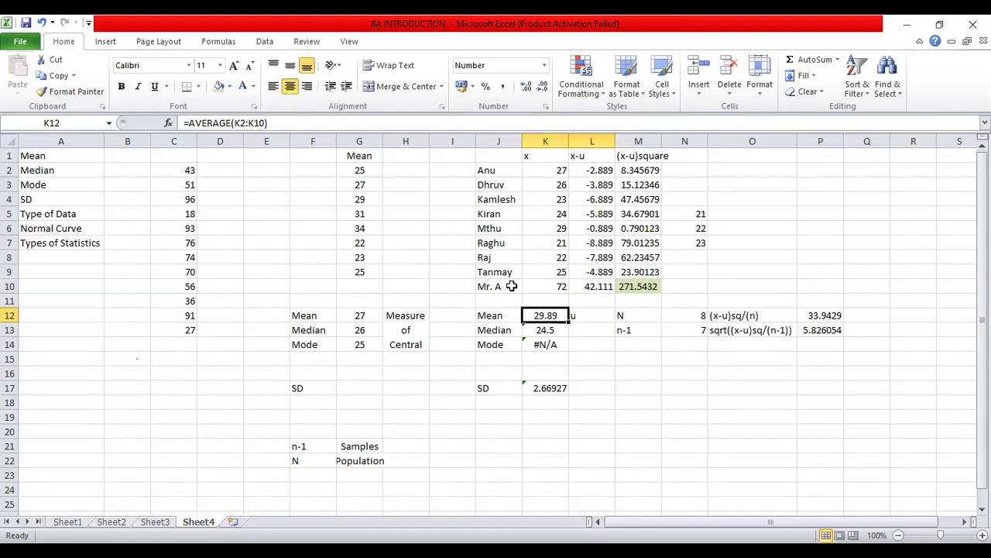
# Step: Extend the median formula in cell K13 to cover K2:K10
pyautogui.press('Down')
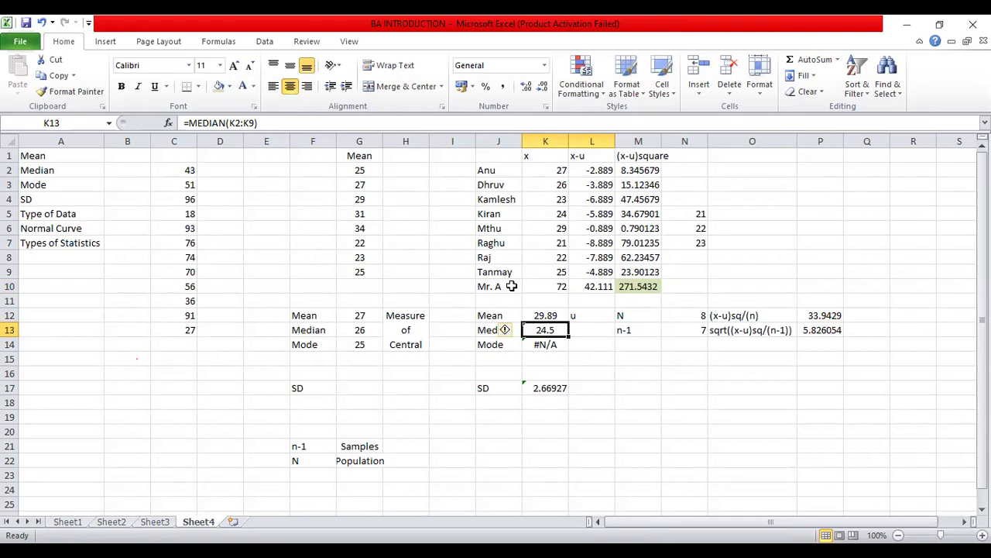
pyautogui.press('Up')
pyautogui.press('Up')
pyautogui.press('Up')
pyautogui.press('Down')
pyautogui.press('Down')
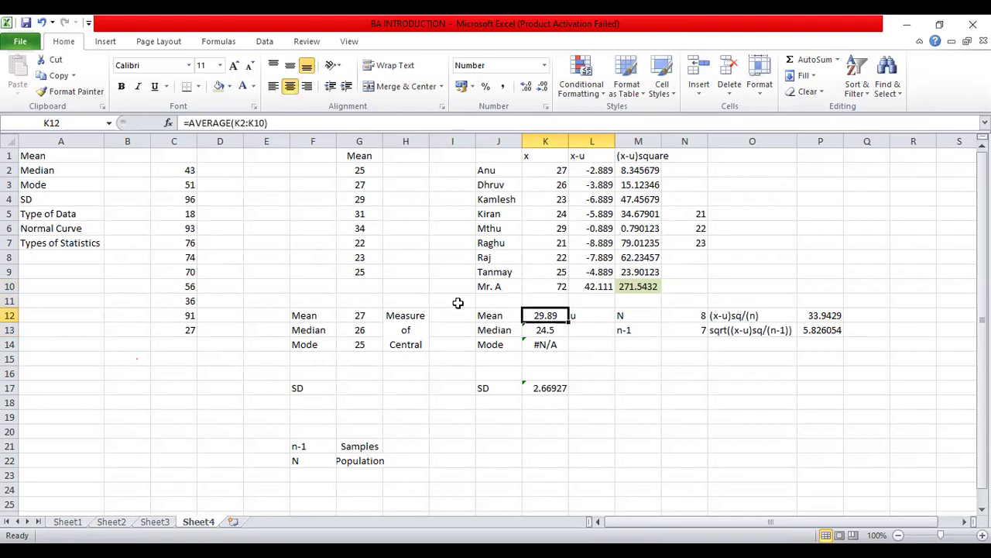
pyautogui.click(547, 328)
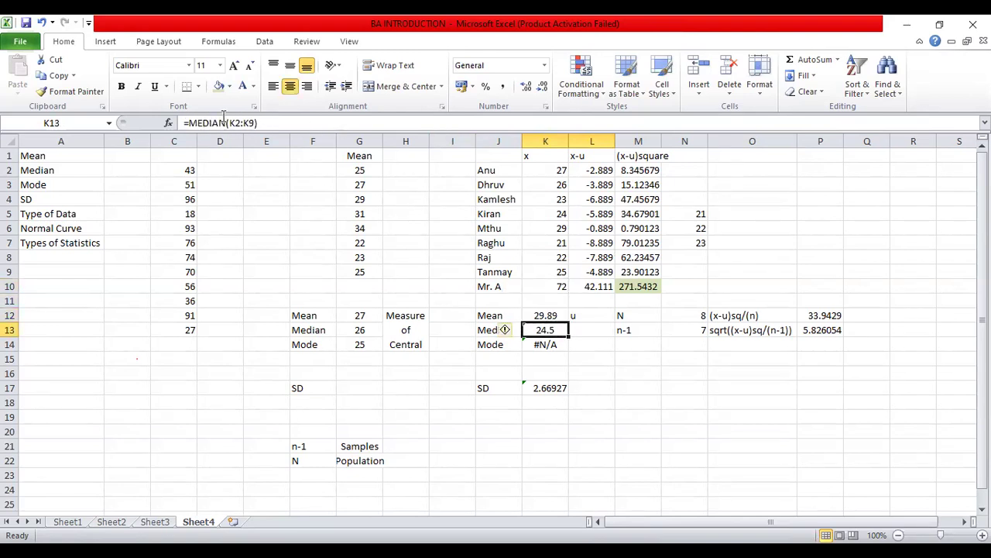
pyautogui.click(254, 122)
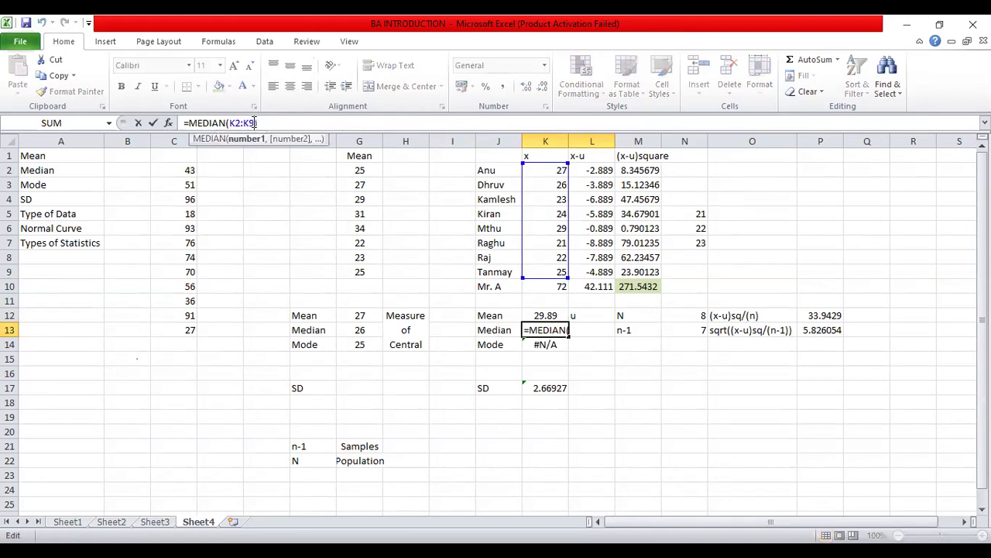
pyautogui.press('BackSpace')
pyautogui.write('10')
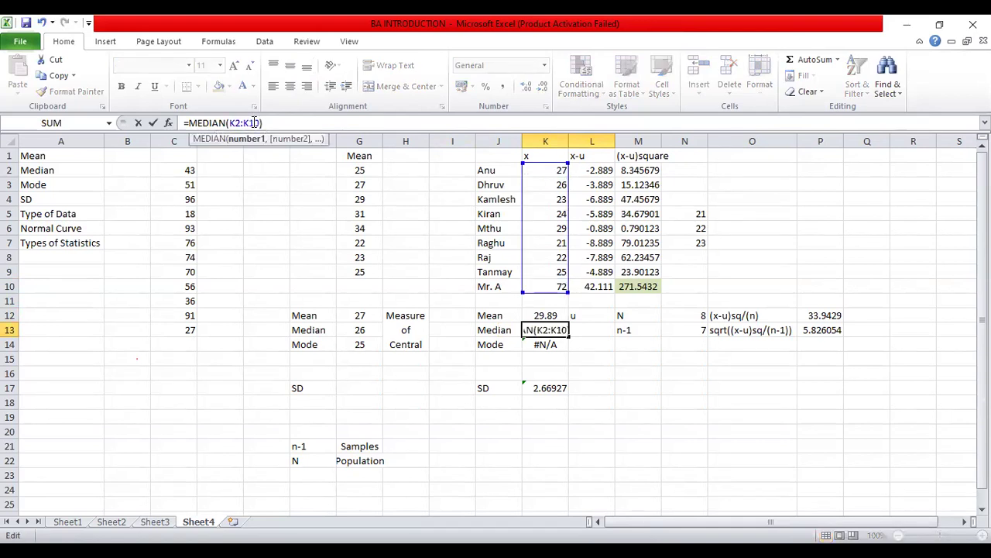
pyautogui.press('Return')
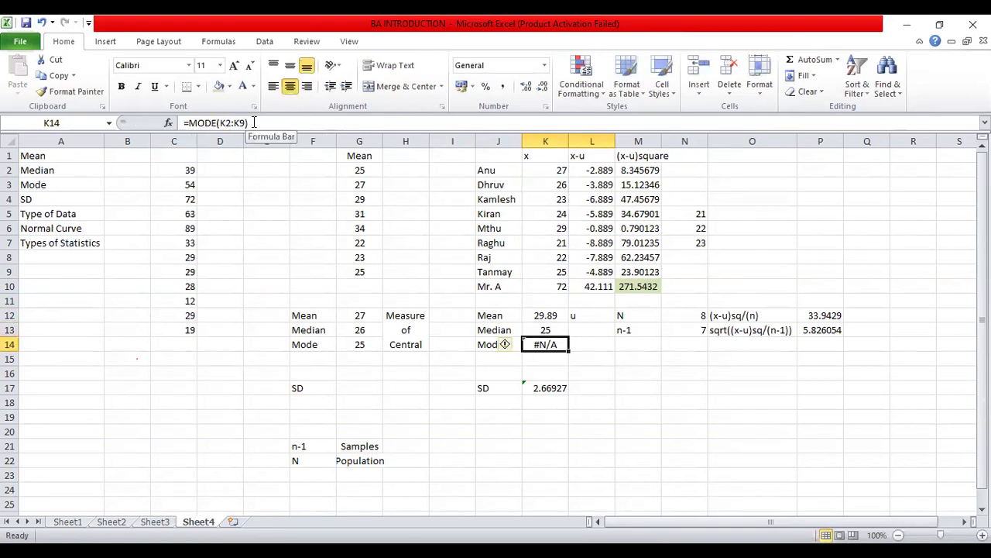
pyautogui.press('Up')
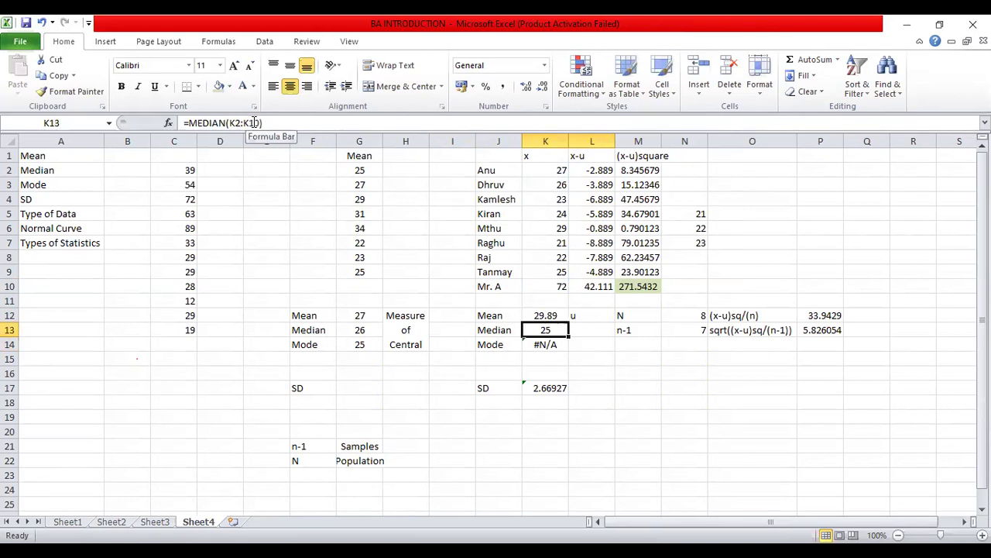
pyautogui.press('Up')
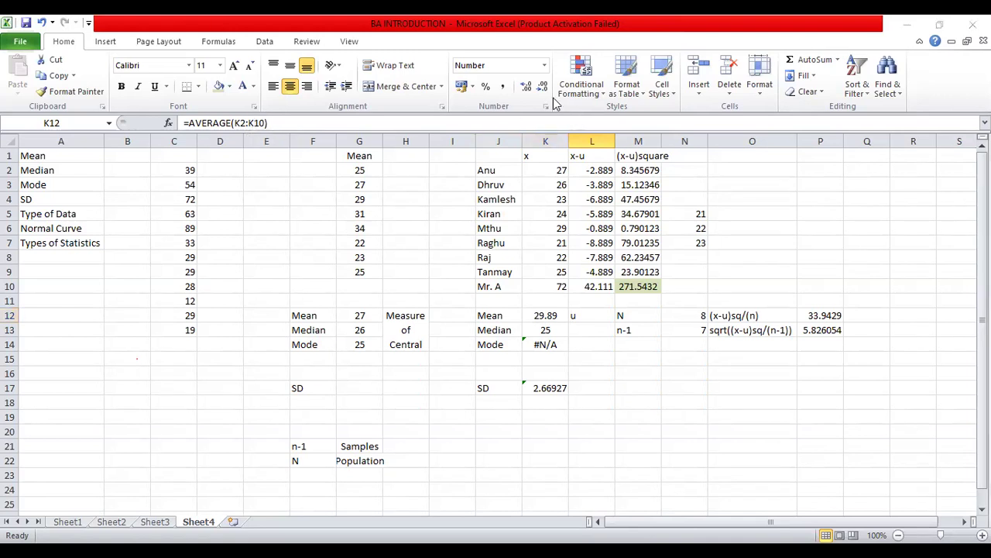
# Step: Label cell J18 range and enter the formula =max(K2:K10)-min(K2:K10) in K18
pyautogui.click(504, 402)
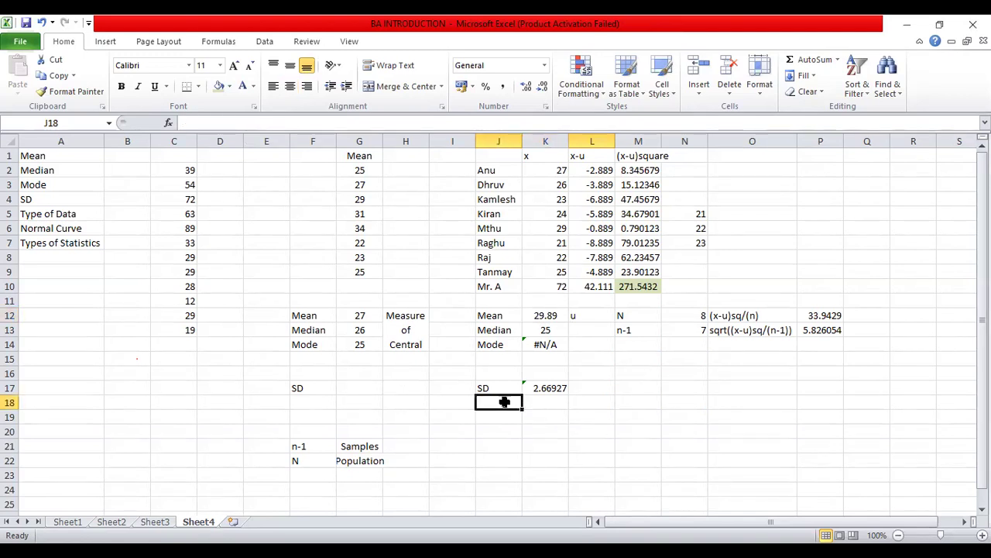
pyautogui.write('range')
pyautogui.press('Tab')
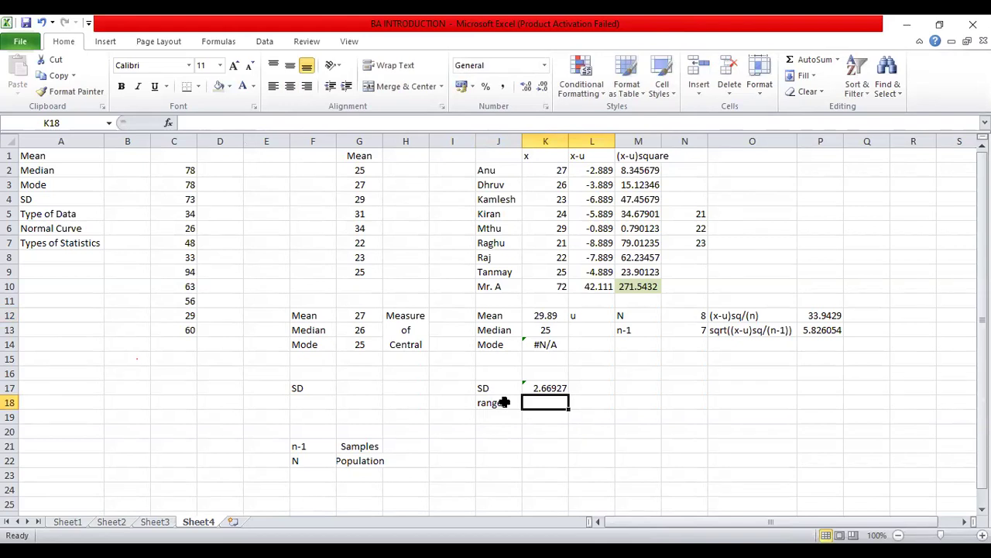
pyautogui.write('=ma')
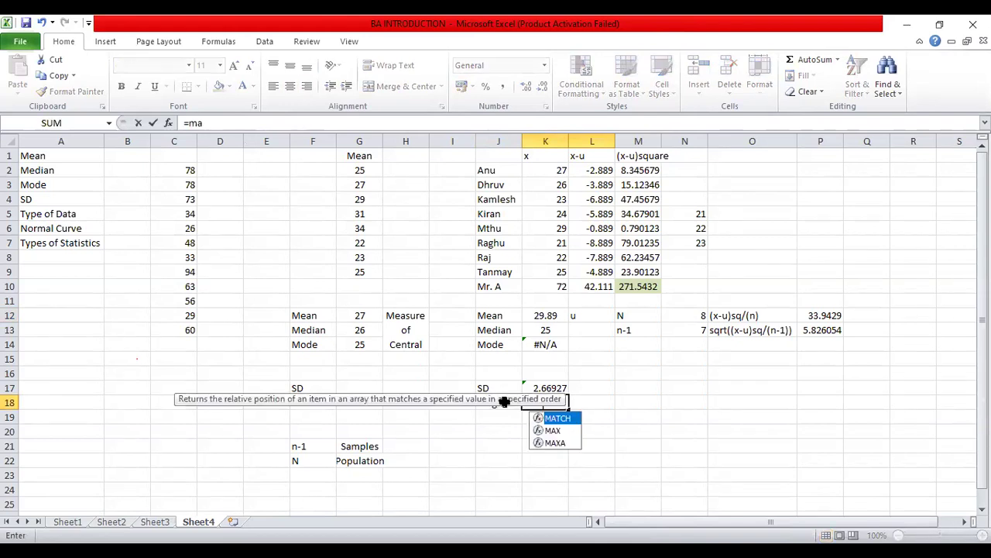
pyautogui.write('x(')
pyautogui.click(550, 172)
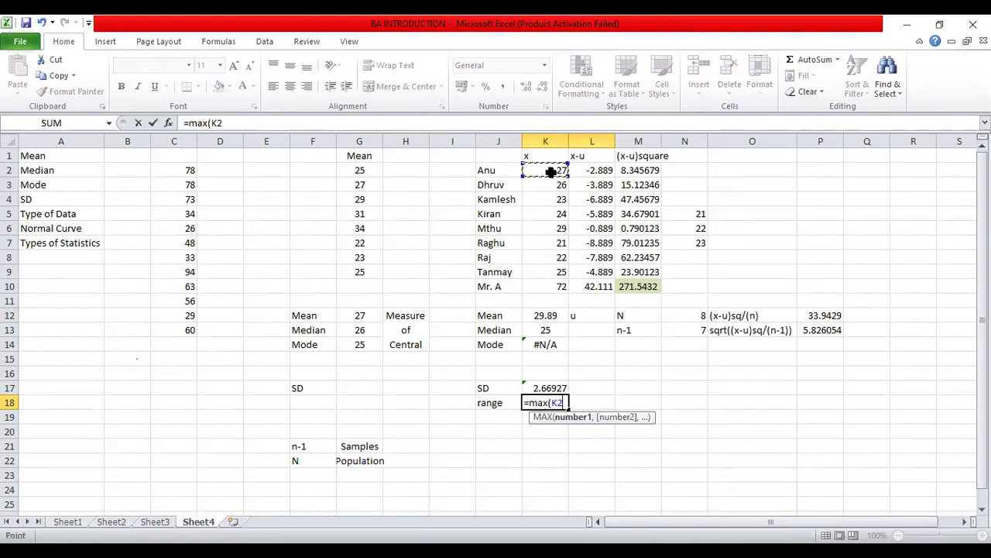
pyautogui.keyDown('shift'); pyautogui.click(557, 281); pyautogui.keyUp('shift')
pyautogui.write(')-min(')
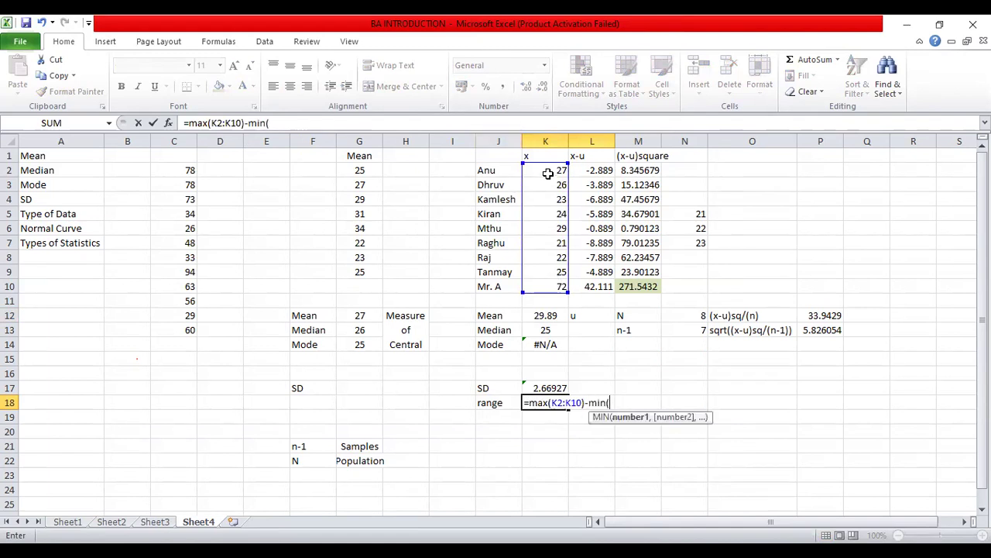
pyautogui.click(551, 170)
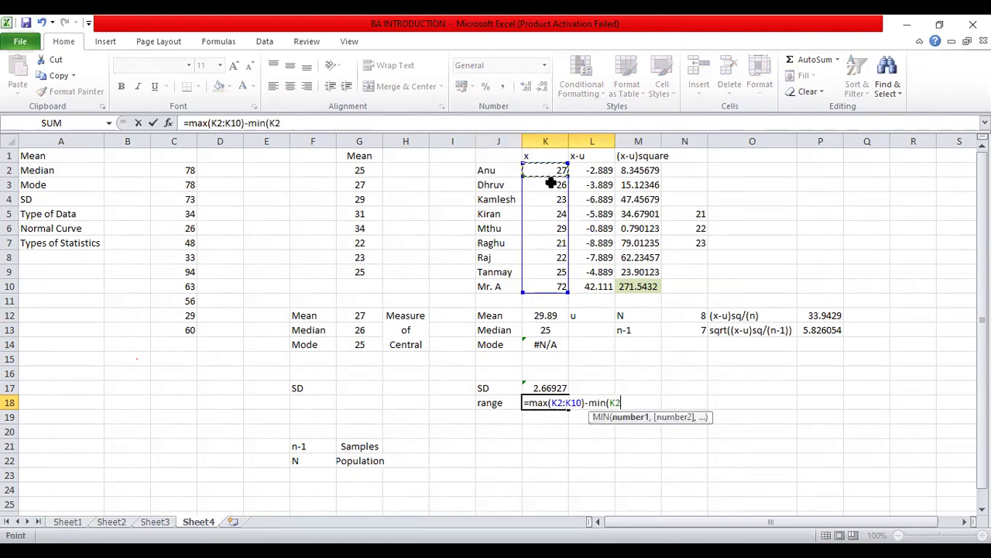
pyautogui.keyDown('shift'); pyautogui.click(551, 283); pyautogui.keyUp('shift')
pyautogui.write(')')
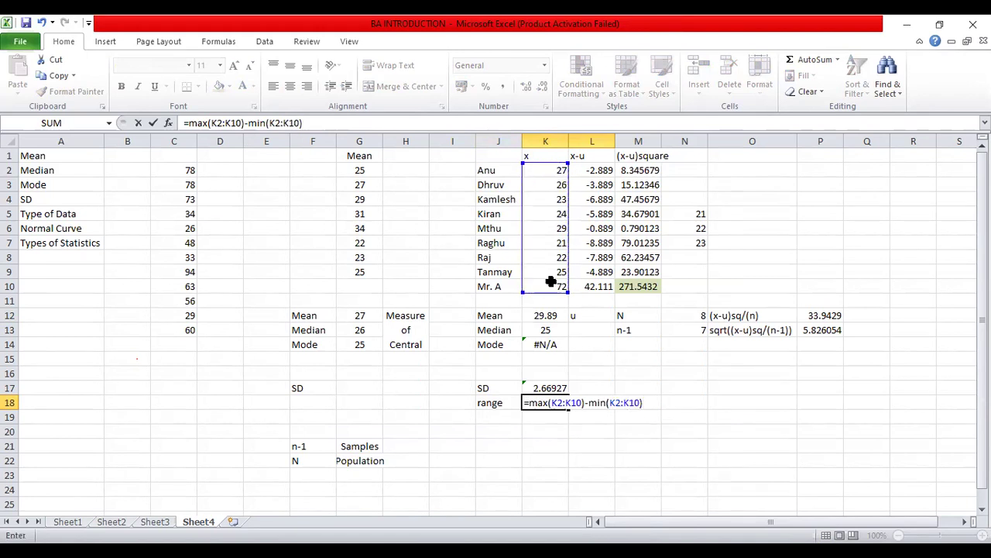
pyautogui.press('Return')
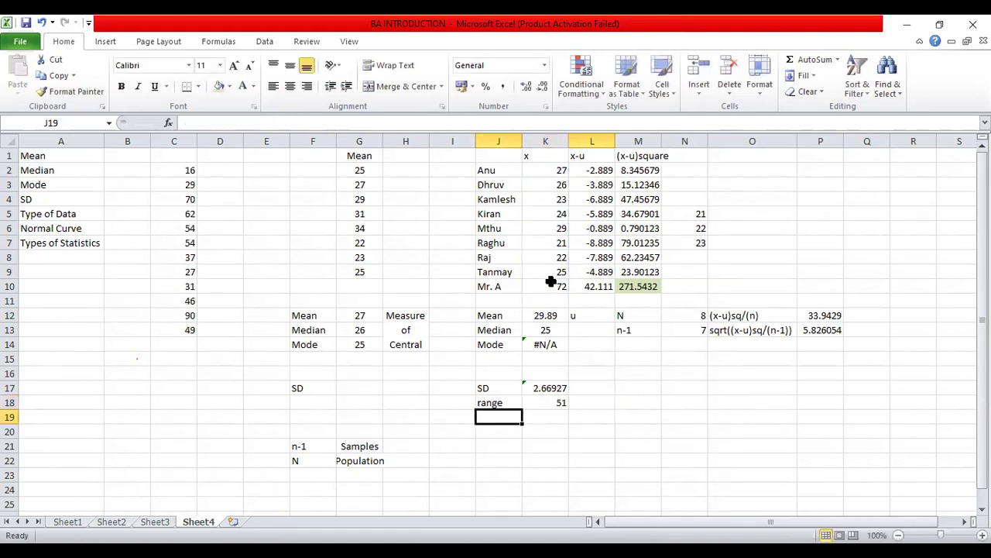
# Step: Label cell J19 variance and calculate it in K19 as the squared standard deviation, =K17*K17
pyautogui.write('=var')
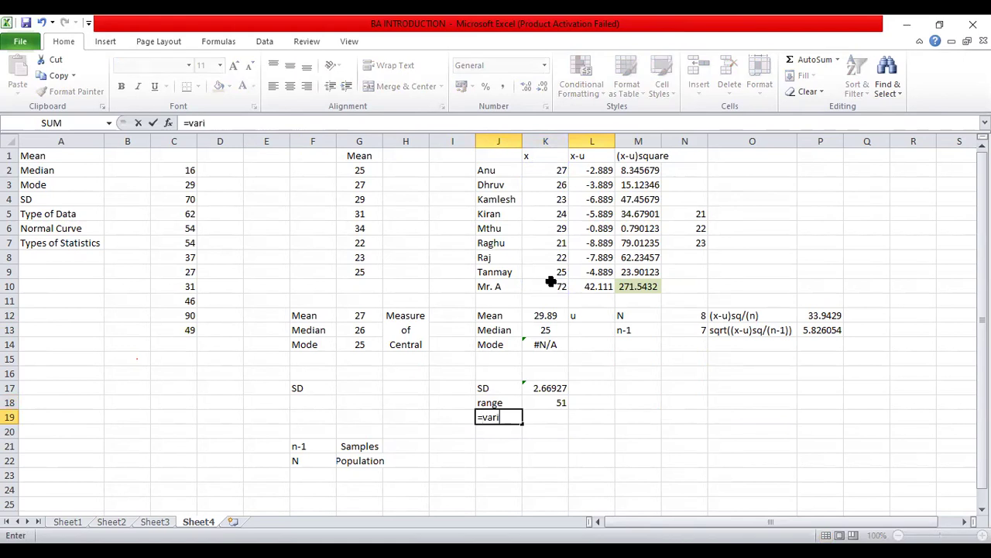
pyautogui.press('Escape')
pyautogui.write('variance')
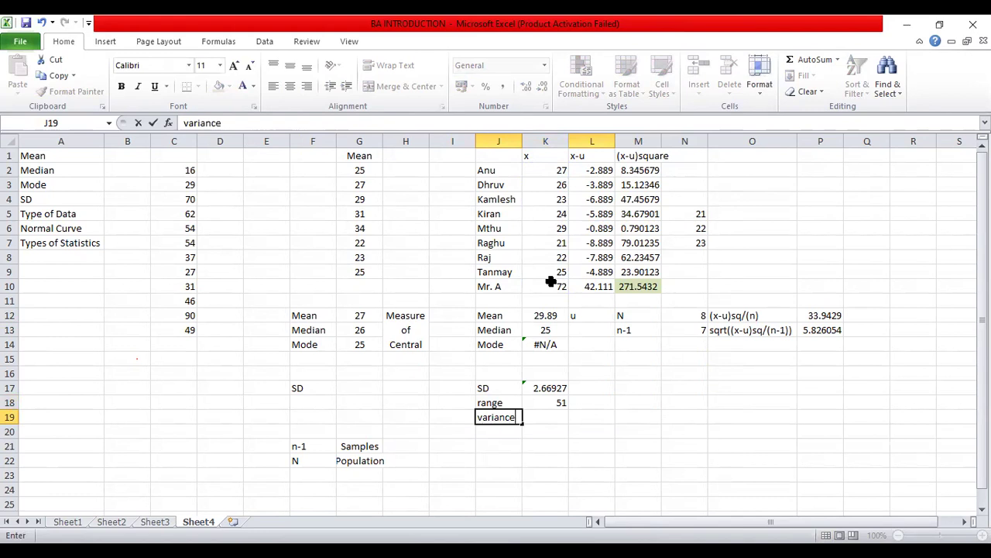
pyautogui.press('Tab')
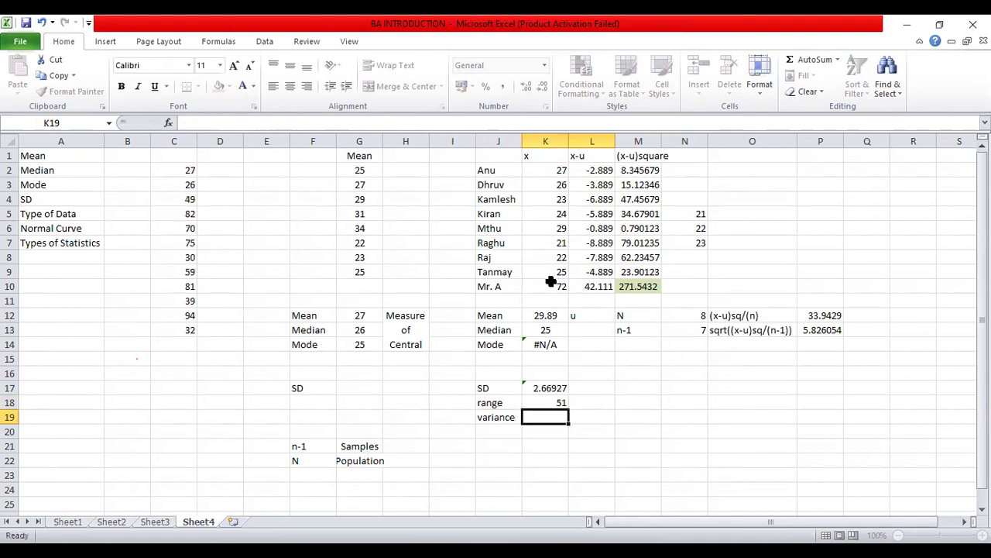
pyautogui.write('=')
pyautogui.press('Up')
pyautogui.press('Up')
pyautogui.write('*')
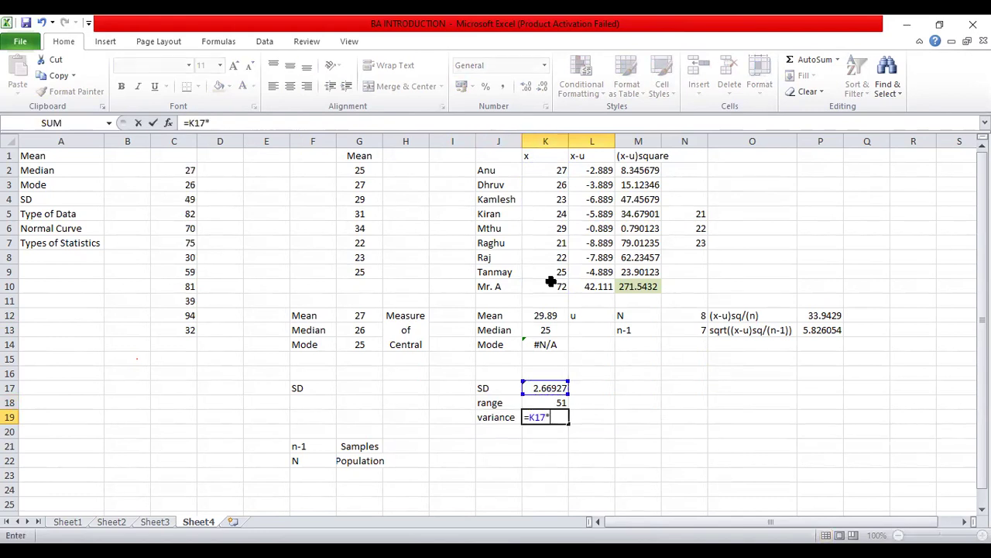
pyautogui.press('Up')
pyautogui.press('Up')
pyautogui.press('Return')
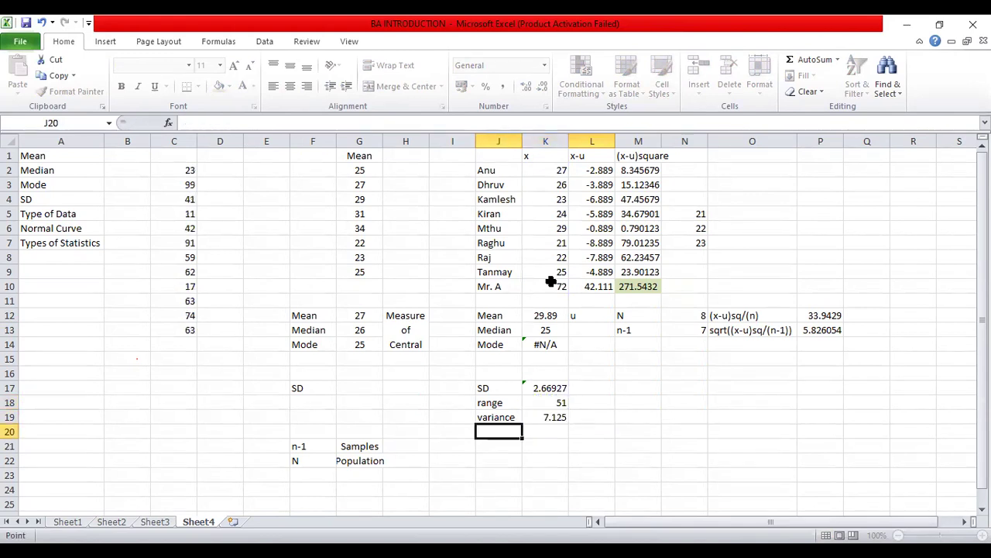
# Step: Enter Measure of Dispersion in cell L17, beside the standard deviation value
pyautogui.press('Right')
pyautogui.press('Right')
pyautogui.press('Up')
pyautogui.press('Up')
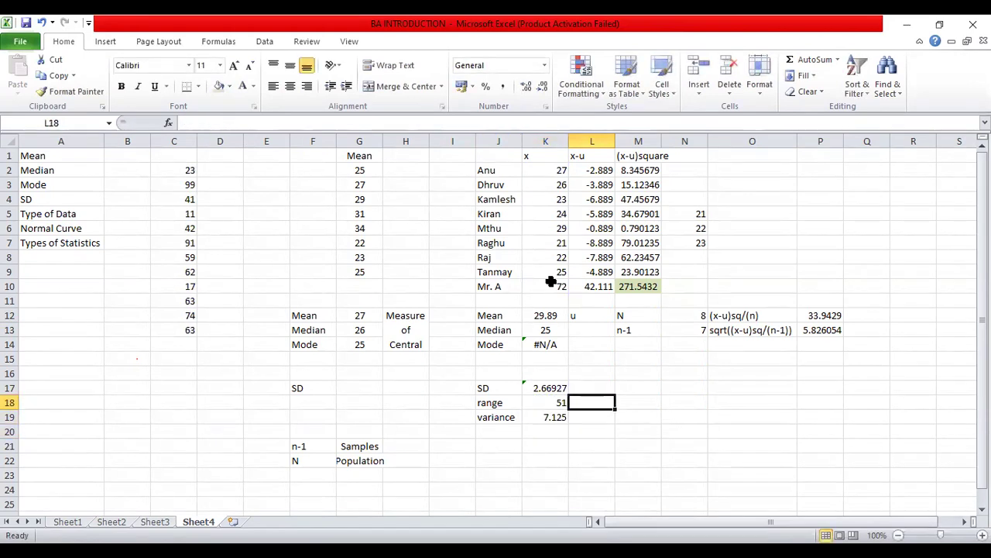
pyautogui.press('Up')
pyautogui.hotkey('shift', 'Down')
pyautogui.hotkey('shift', 'Down')
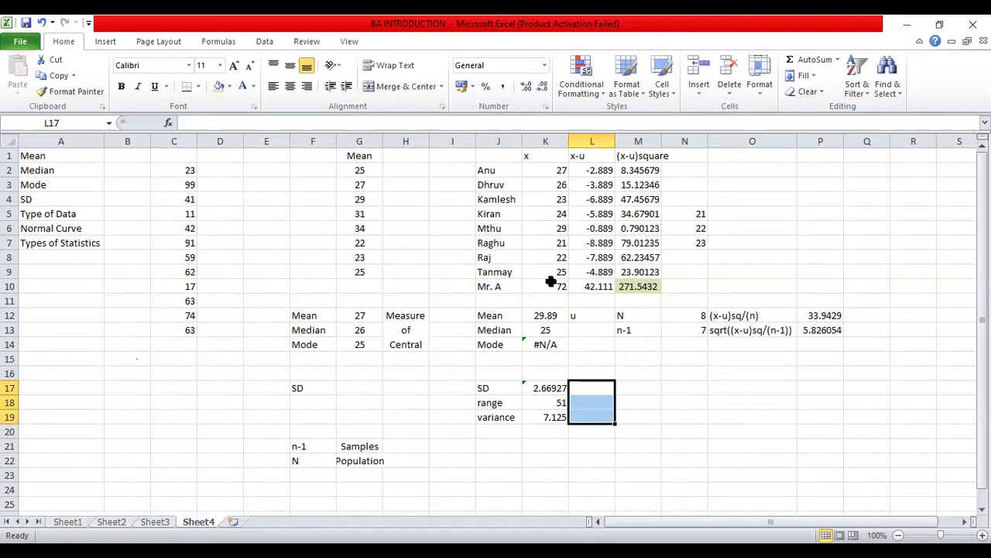
pyautogui.hotkey('shift', 'Up')
pyautogui.hotkey('shift', 'Up')
pyautogui.write('Meas')
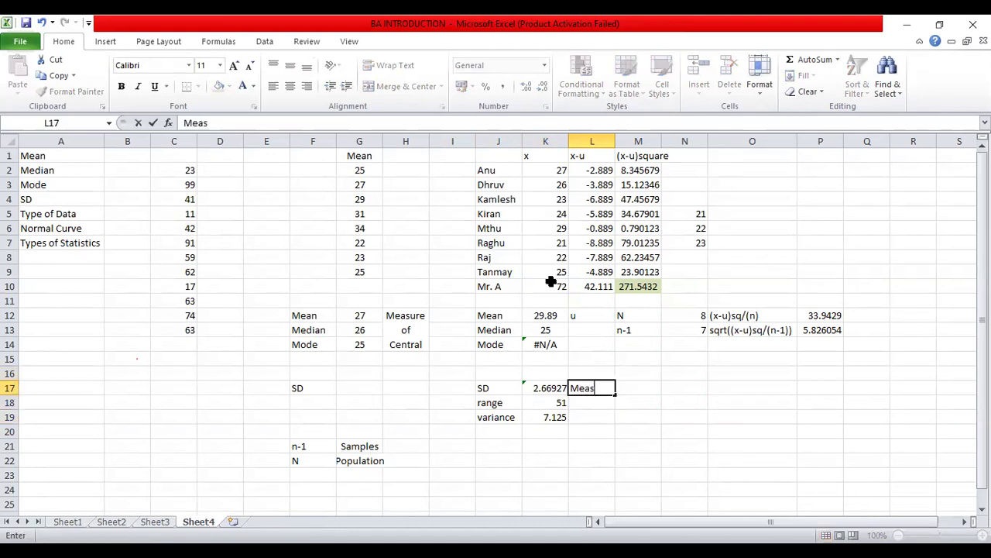
pyautogui.write('ure of Dispe')
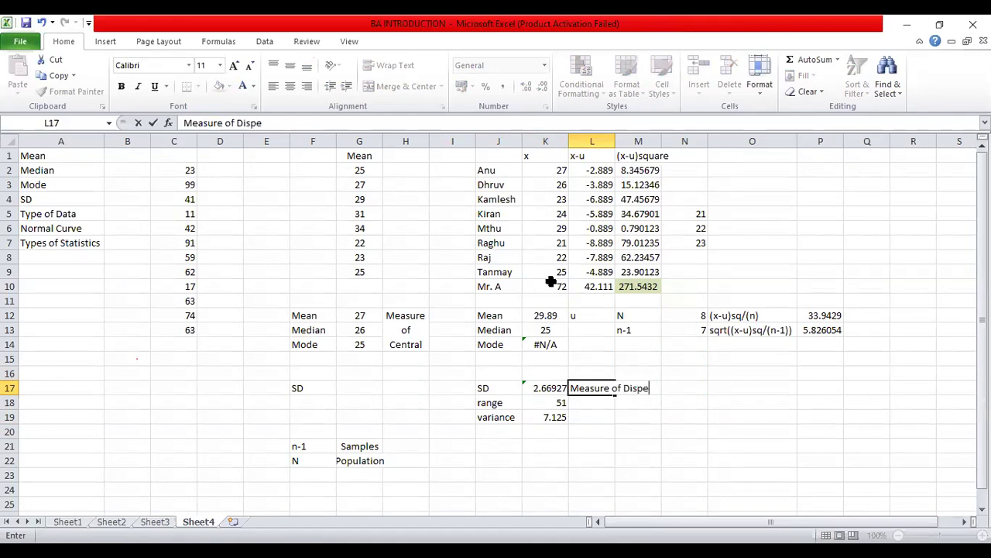
pyautogui.write('rsion')
pyautogui.press('Tab')
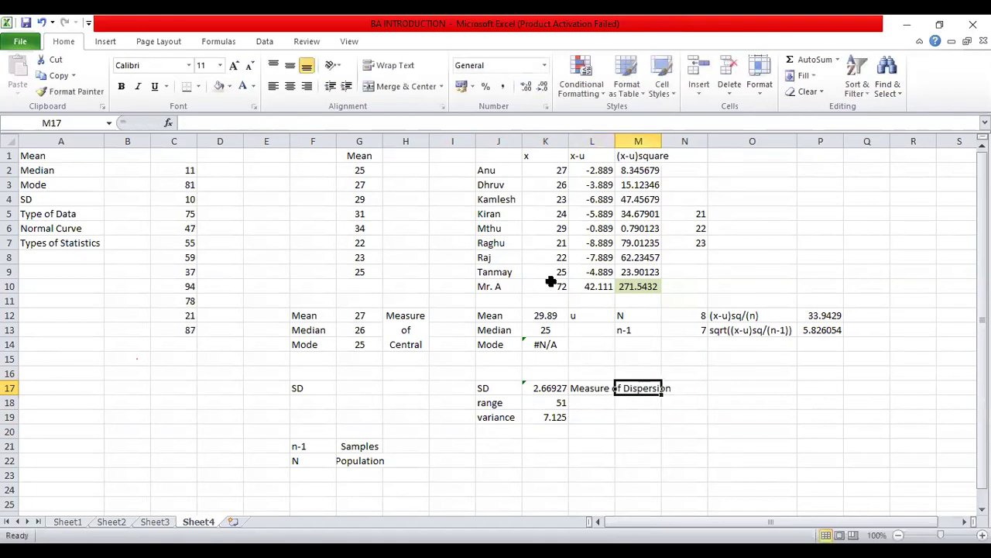
# Step: Wrap the Measure of Dispersion text and merge and center it across cells L17 through L19
pyautogui.press('Left')
pyautogui.hotkey('shift', 'Down')
pyautogui.hotkey('shift', 'Down')
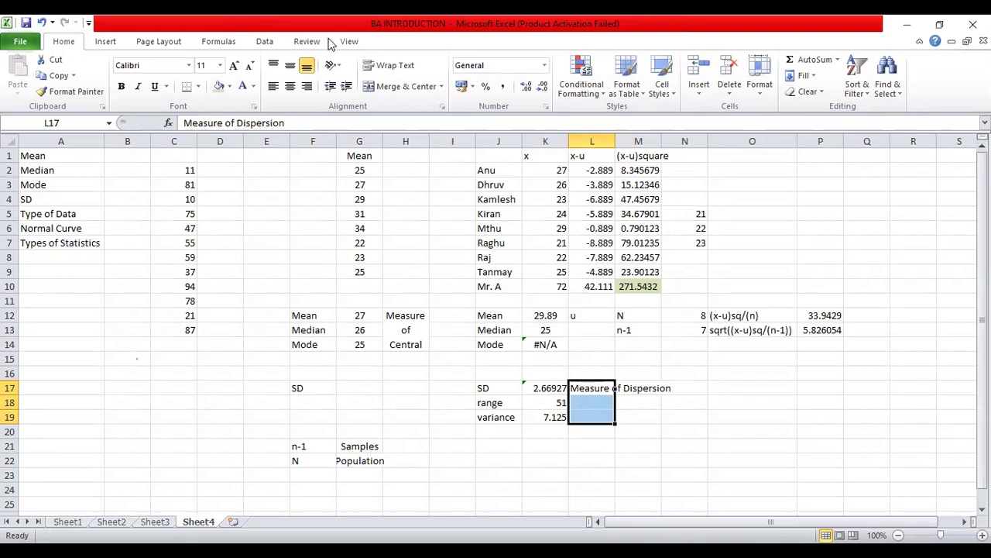
pyautogui.click(380, 67)
pyautogui.click(391, 89)
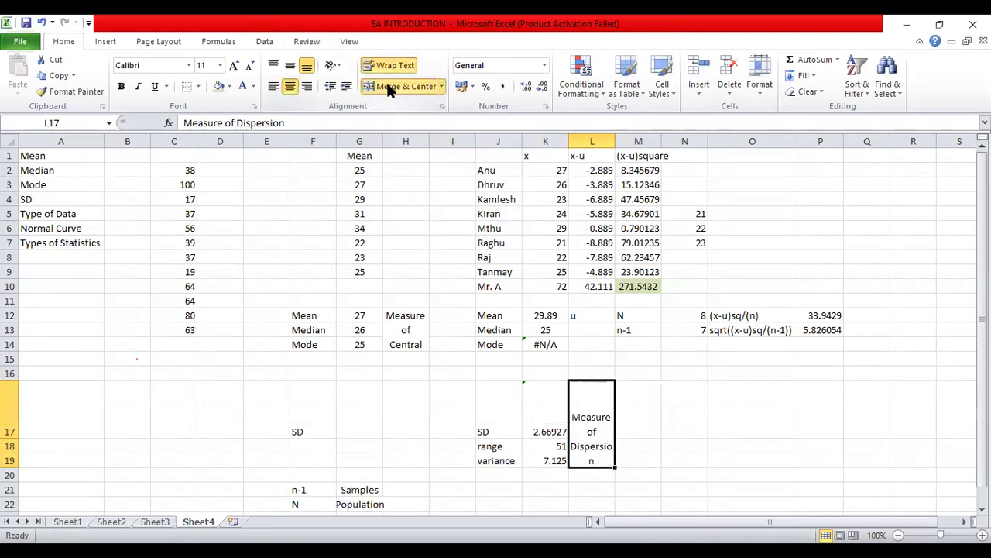
pyautogui.click(635, 412)
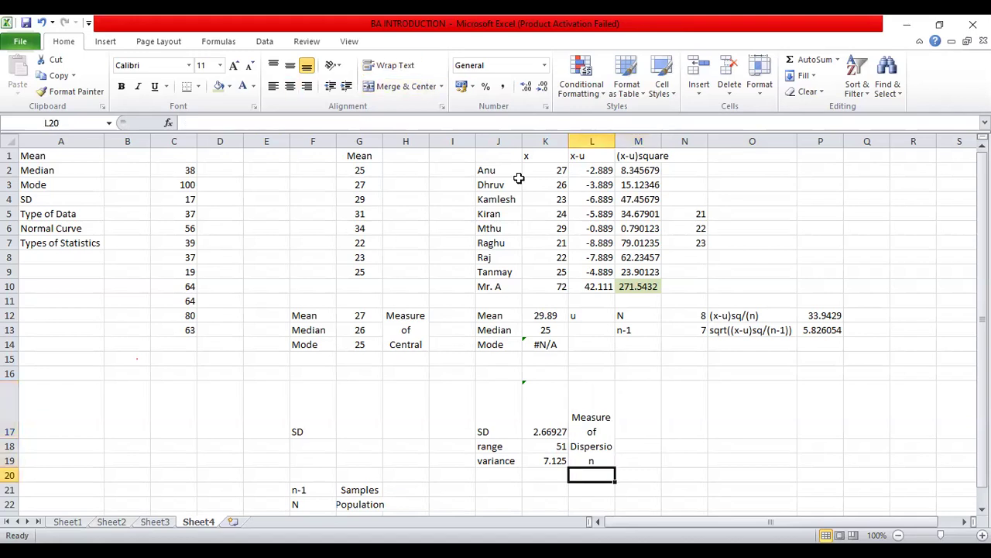
pyautogui.press('Left')
pyautogui.press('Left')
pyautogui.press('Left')
pyautogui.press('Left')
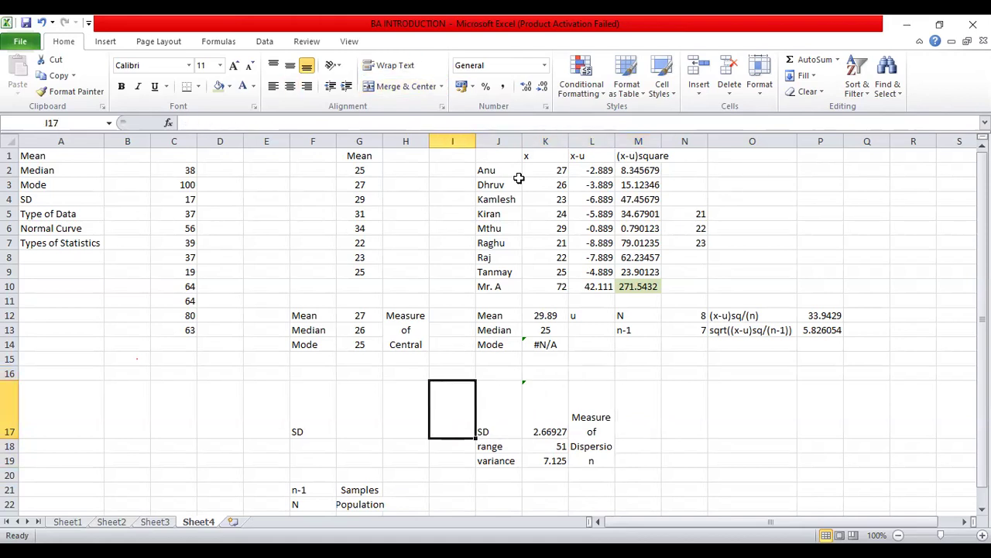
# Step: Enter the label "sigma" in I17, beside the SD label
pyautogui.write('sigma')
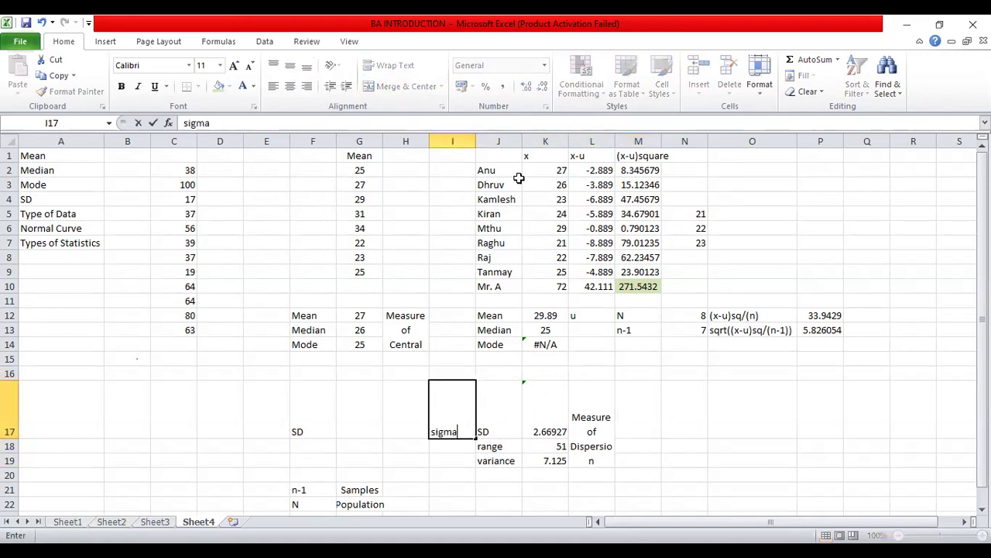
pyautogui.hotkey('ctrl', 'Return')
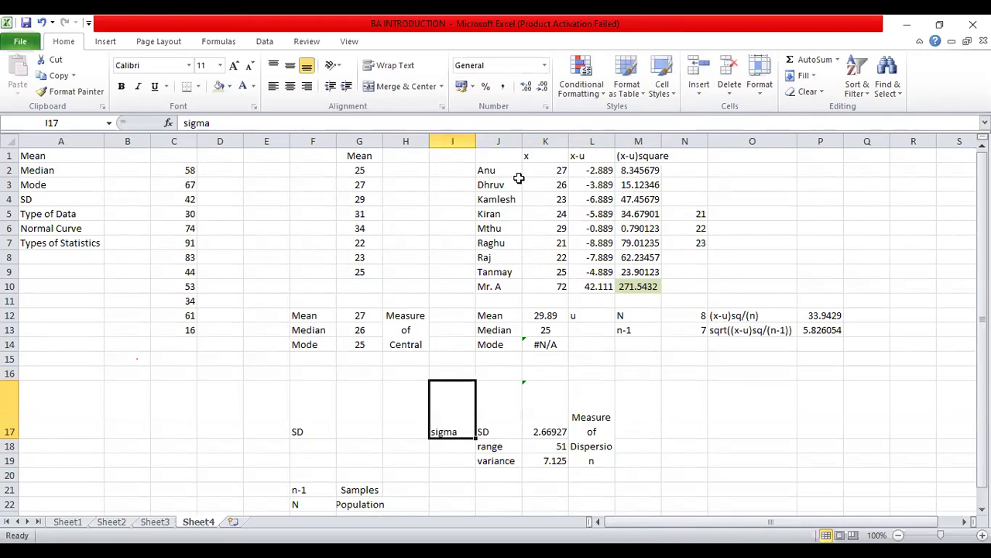
pyautogui.hotkey('shift', 'Right')
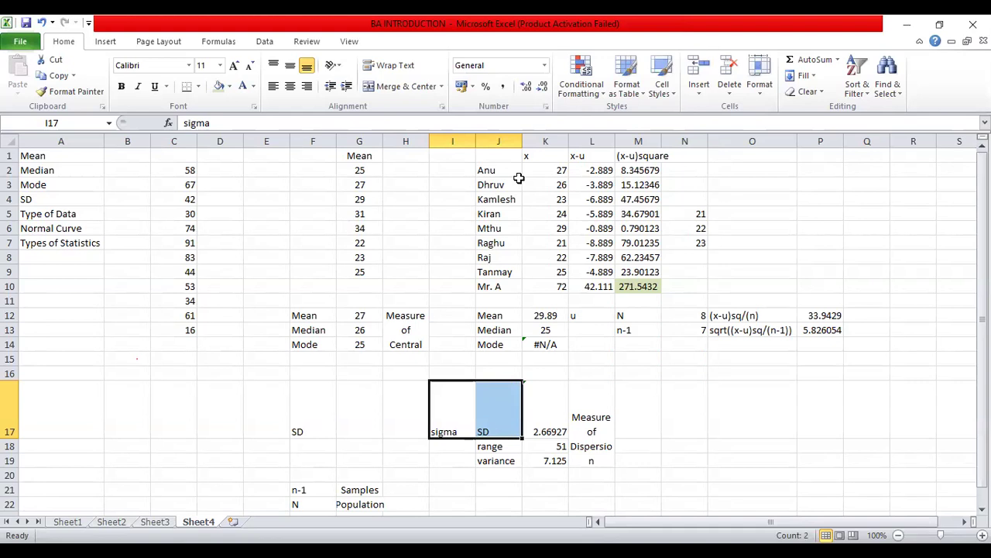
# Step: Examine the SD, range and variance block and its formulas in K17:K19, along with the Measure of Dispersion label
pyautogui.moveTo(496, 418); pyautogui.dragTo(592, 461)
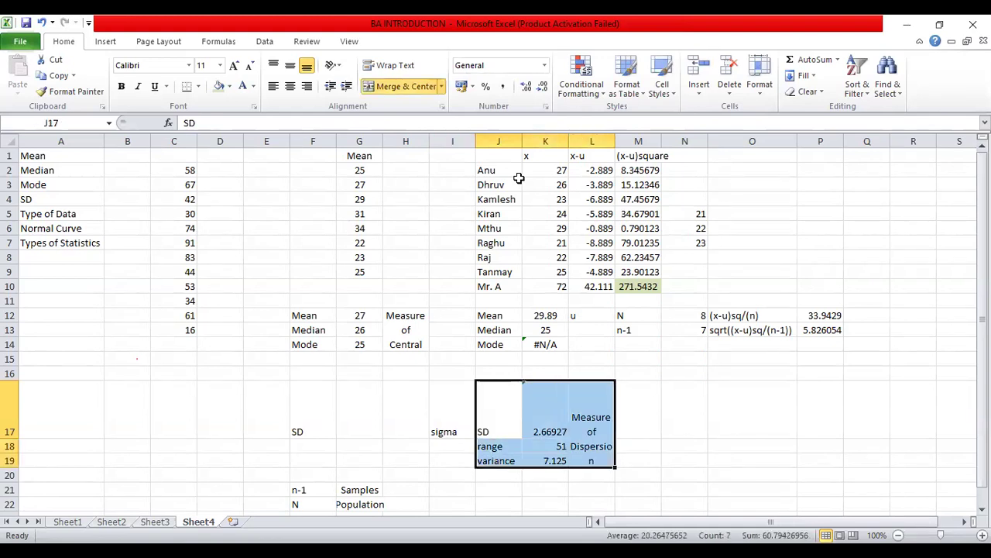
pyautogui.click(499, 419)
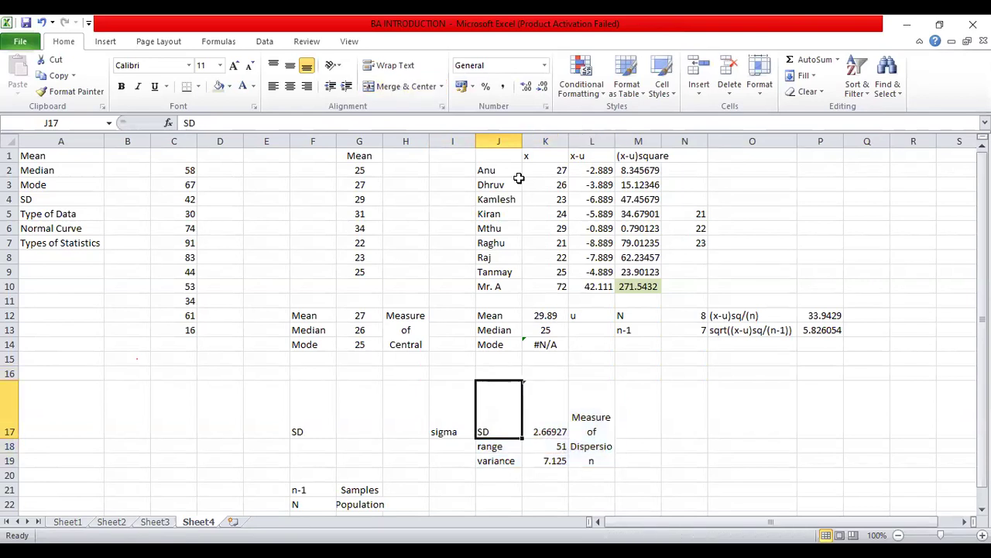
pyautogui.moveTo(499, 418); pyautogui.dragTo(546, 461)
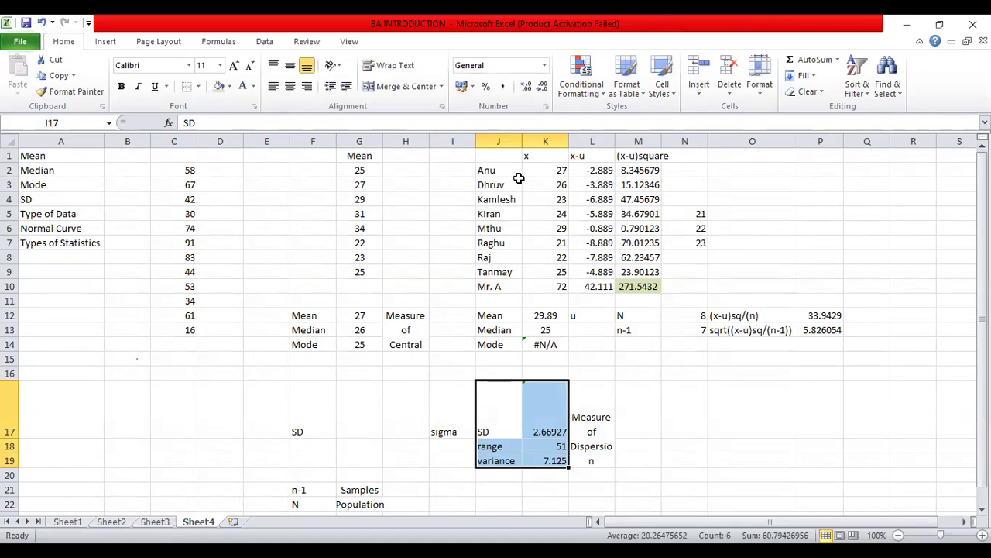
pyautogui.click(549, 447)
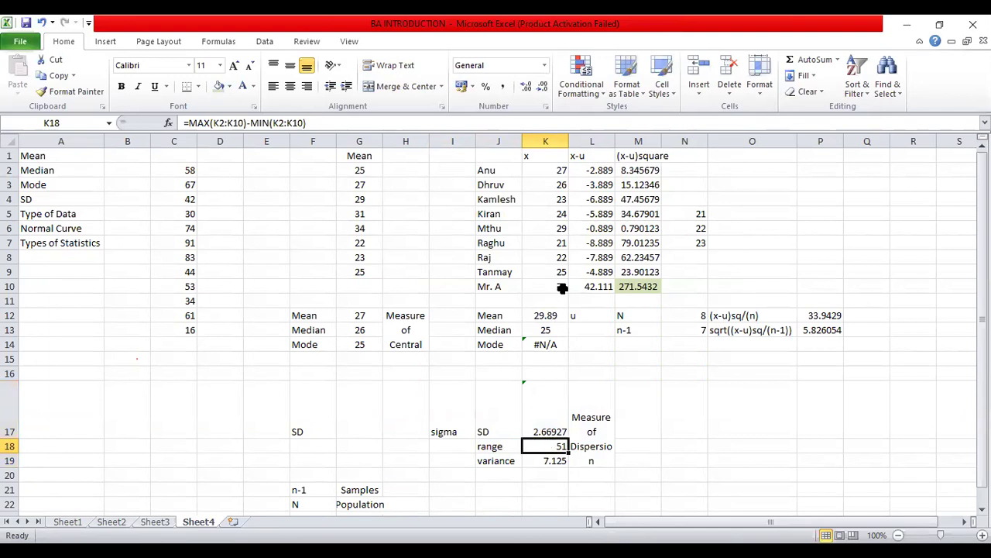
pyautogui.click(551, 460)
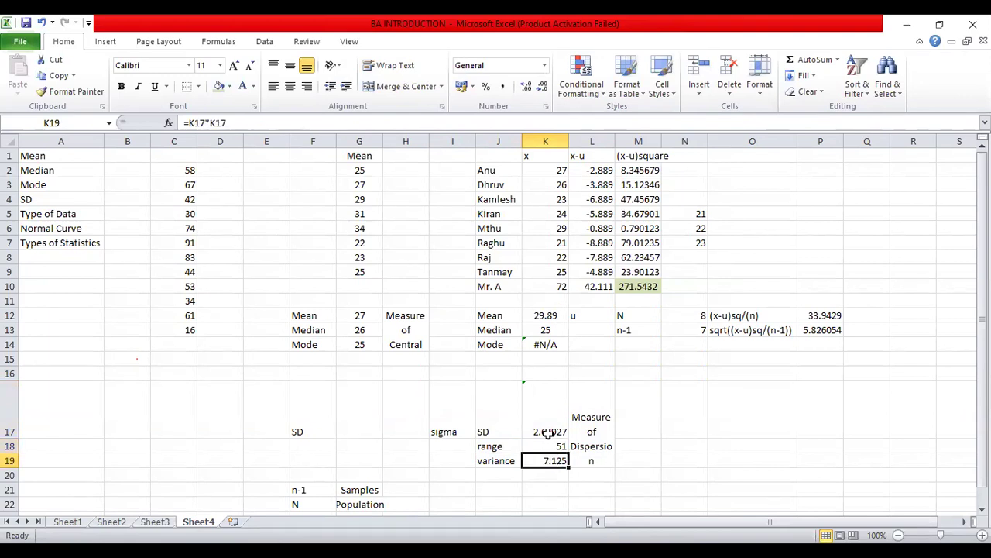
pyautogui.click(547, 434)
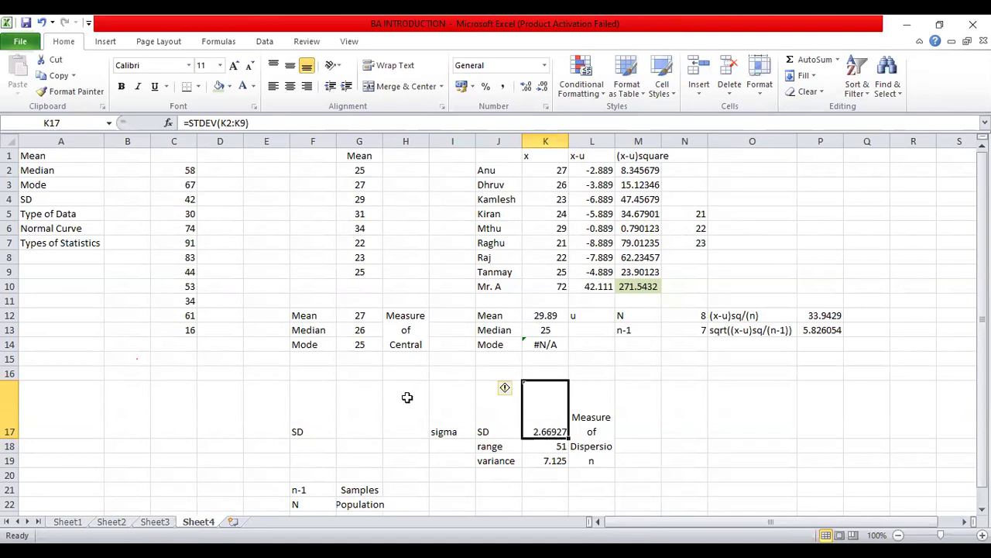
pyautogui.click(416, 337)
pyautogui.click(606, 428)
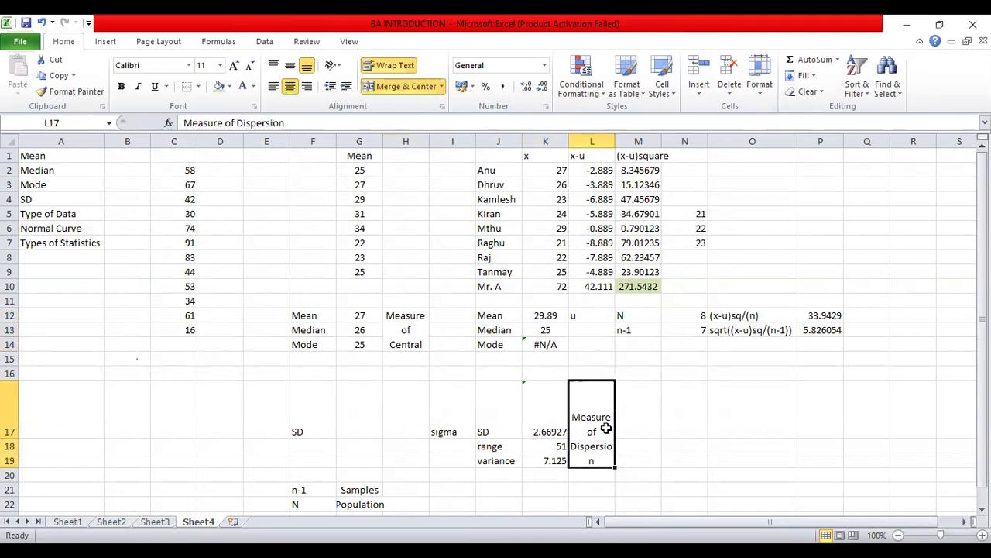
# Step: Enter "Measure of Shape" in O17 and give the cell a light green fill
pyautogui.click(744, 419)
pyautogui.write('Mea')
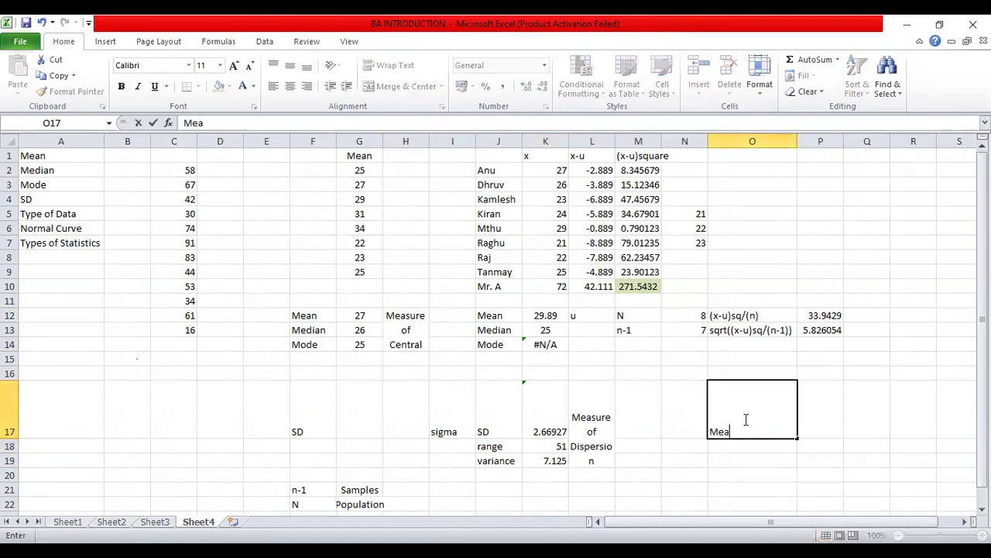
pyautogui.write('sure od')
pyautogui.write('Shape')
pyautogui.press('Tab')
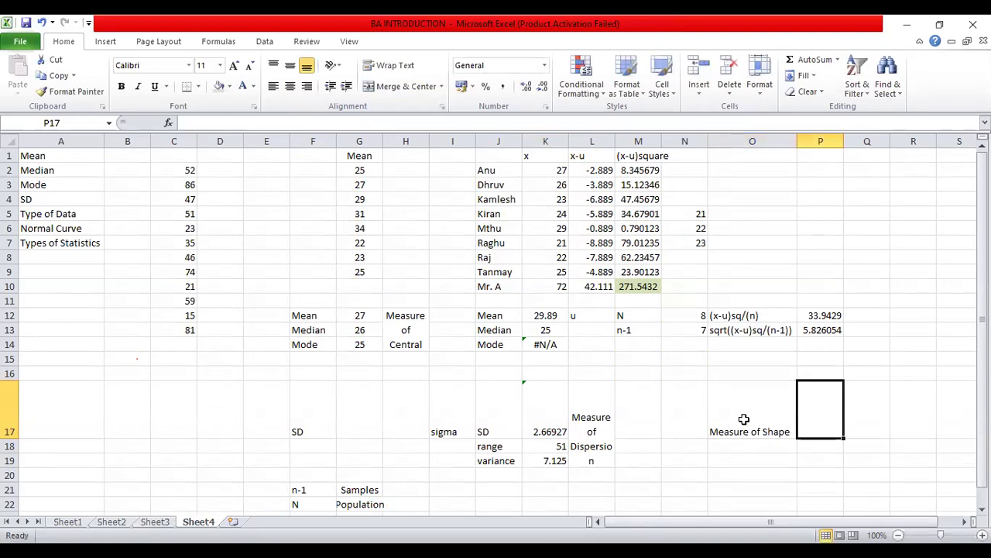
pyautogui.click(743, 419)
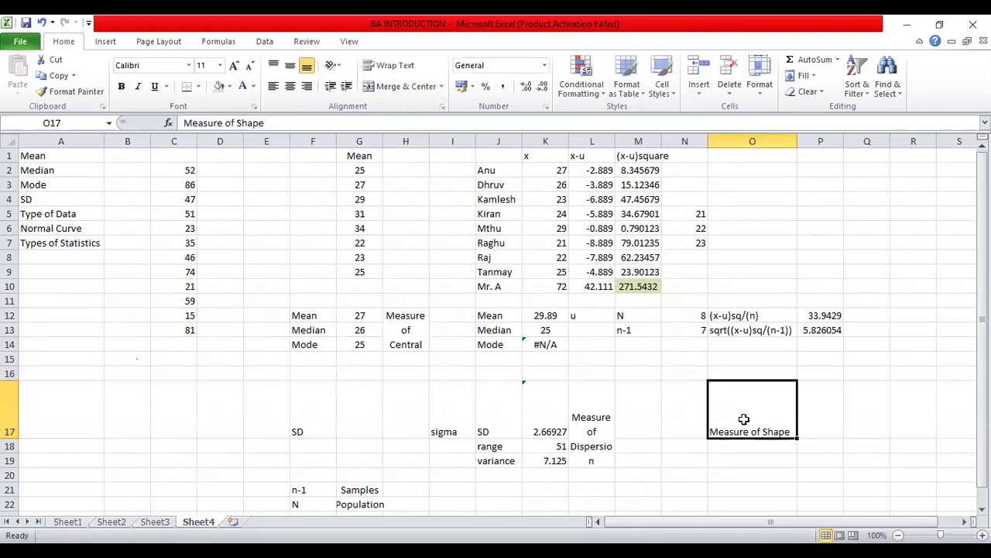
pyautogui.click(221, 89)
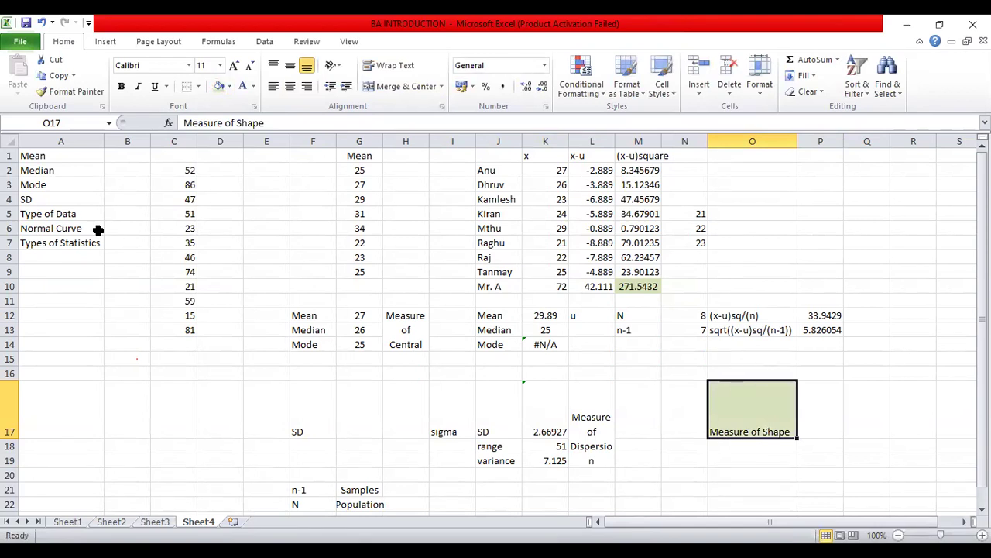
# Step: Start a data-type list below the existing calculations with "Data" in A27 and "Discrete" in B27
pyautogui.click(82, 212)
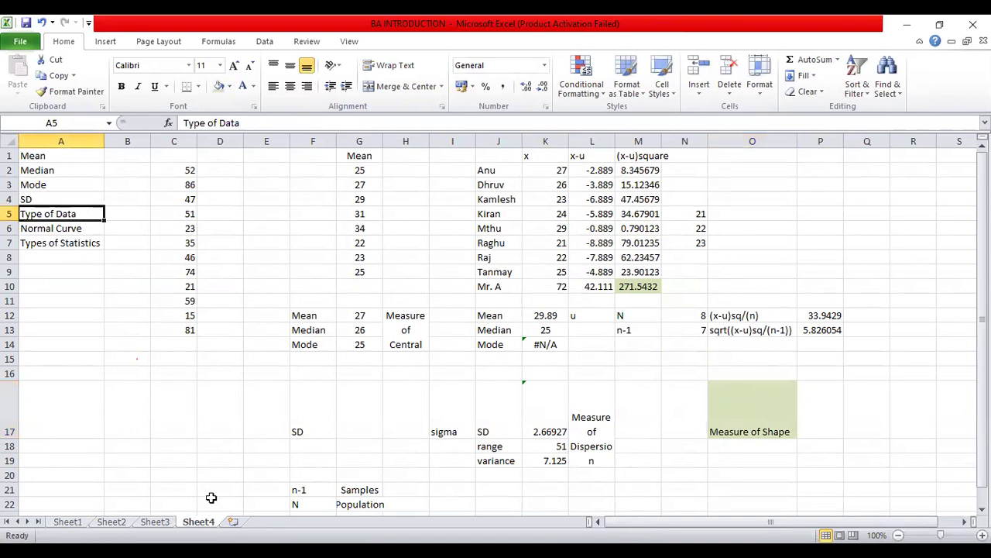
pyautogui.click(327, 390)
pyautogui.press('Down')
pyautogui.press('Down')
pyautogui.press('Down')
pyautogui.press('Down')
pyautogui.press('Down')
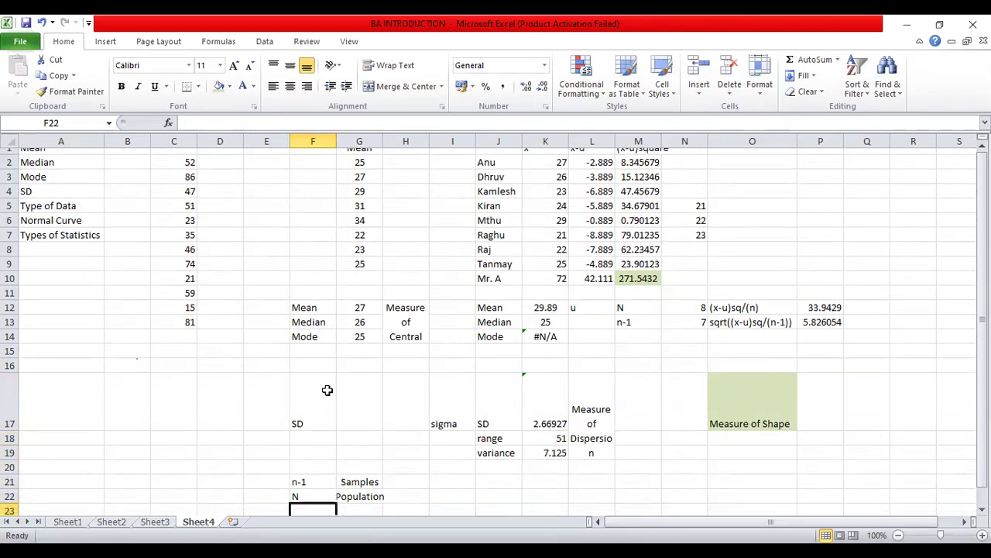
pyautogui.press('Down')
pyautogui.press('Down')
pyautogui.press('Down')
pyautogui.press('Down')
pyautogui.press('Down')
pyautogui.press('Down')
pyautogui.press('Left')
pyautogui.press('Left')
pyautogui.press('Left')
pyautogui.press('Left')
pyautogui.press('Left')
pyautogui.press('Up')
pyautogui.press('Up')
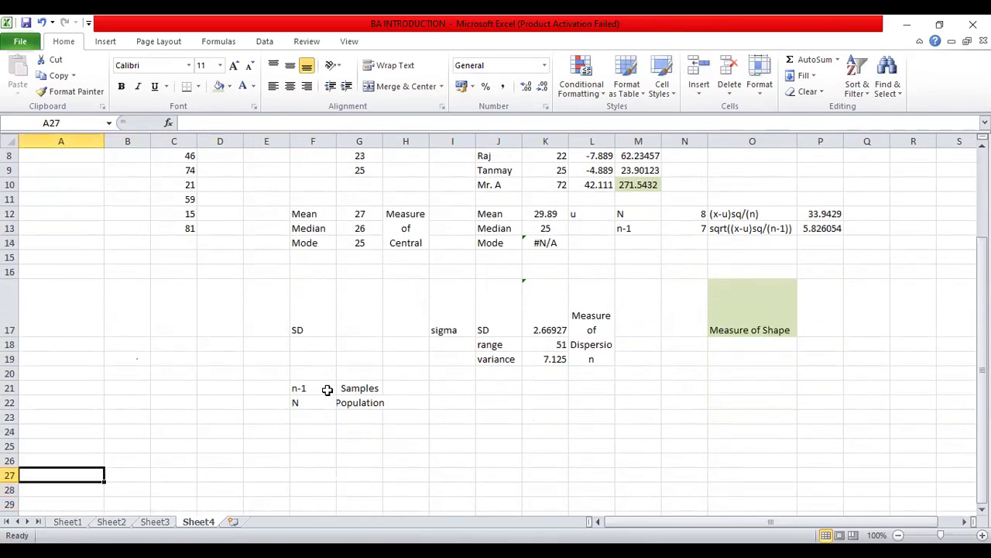
pyautogui.write('Data')
pyautogui.press('Tab')
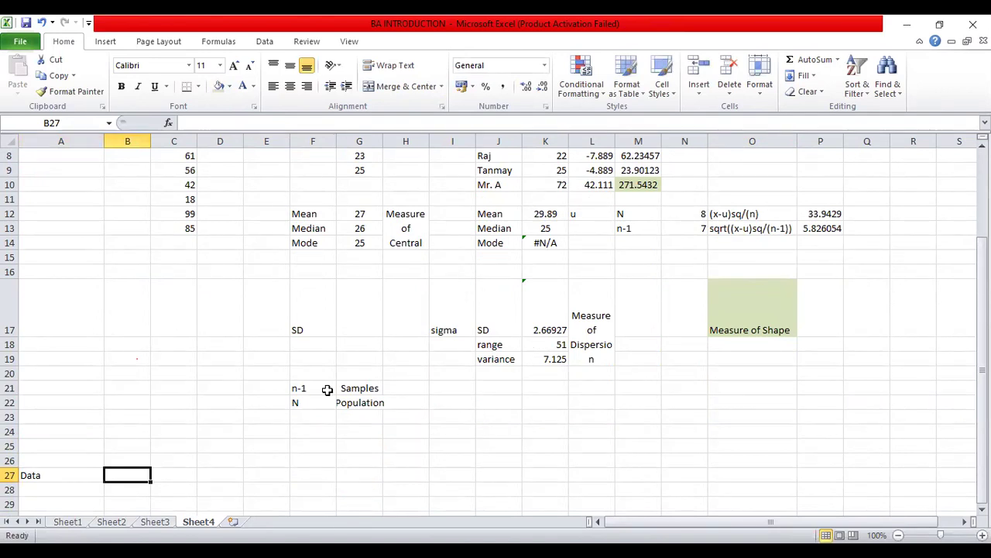
pyautogui.write('Discrete')
pyautogui.press('Tab')
pyautogui.press('Return')
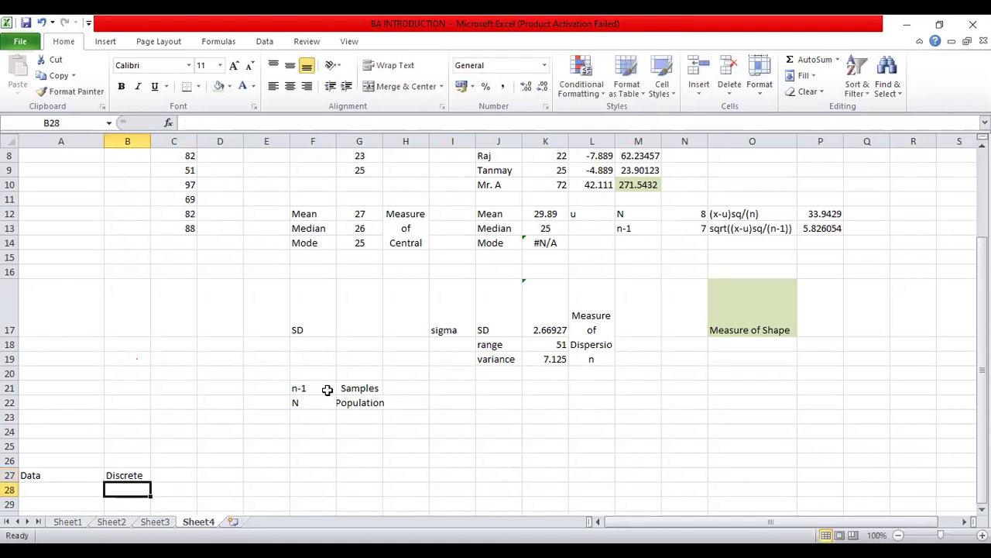
# Step: Enter "Cont. data" in B28 as the second data type
pyautogui.write('Contin')
pyautogui.press('BackSpace')
pyautogui.press('BackSpace')
pyautogui.write('. f')
pyautogui.press('BackSpace')
pyautogui.write('dat')
pyautogui.press('Tab')
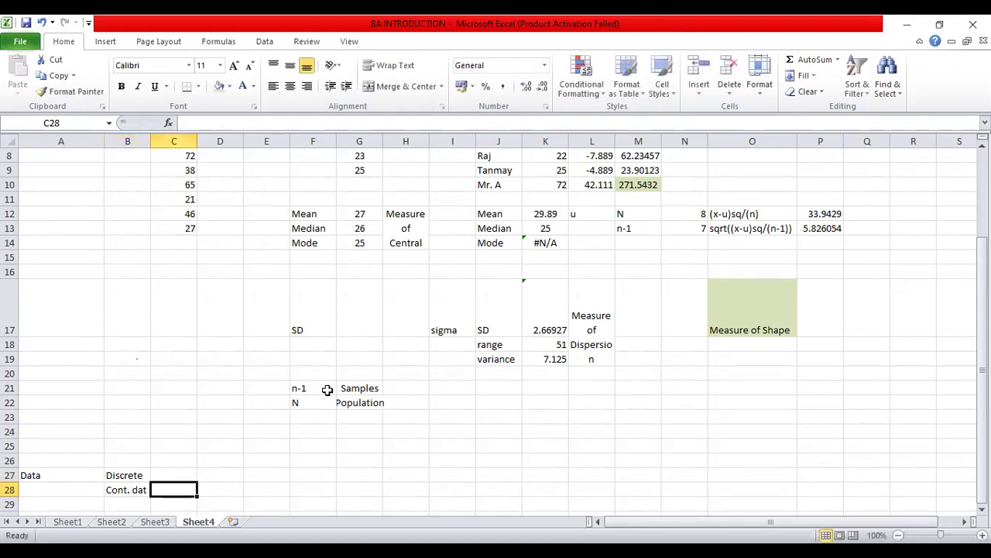
pyautogui.press('Left')
pyautogui.press('F2')
pyautogui.write('a')
pyautogui.press('Tab')
# Step: Enter the definition "Anything that can be counted" for Discrete in C27
pyautogui.press('Tab')
pyautogui.press('Left')
pyautogui.press('Up')
pyautogui.press('Down')
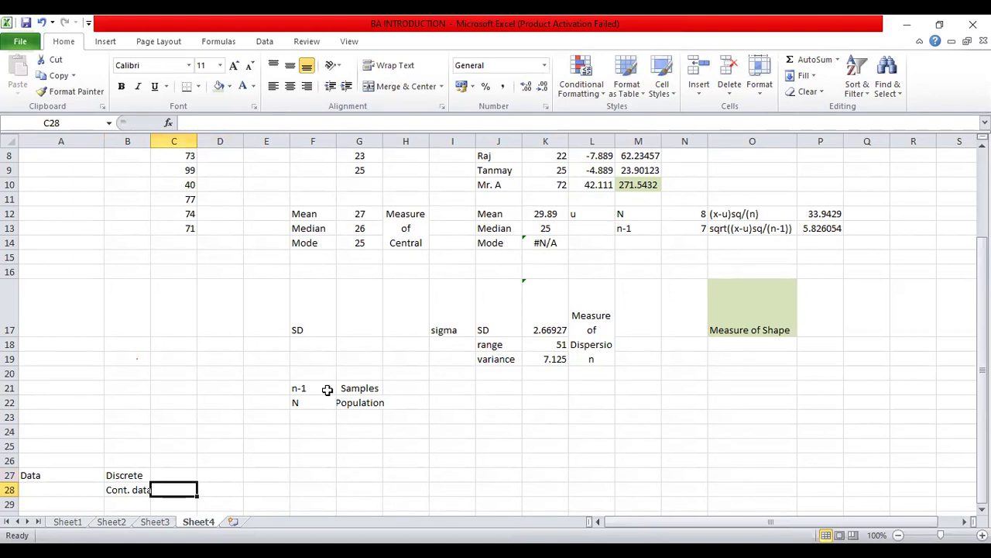
pyautogui.press('Up')
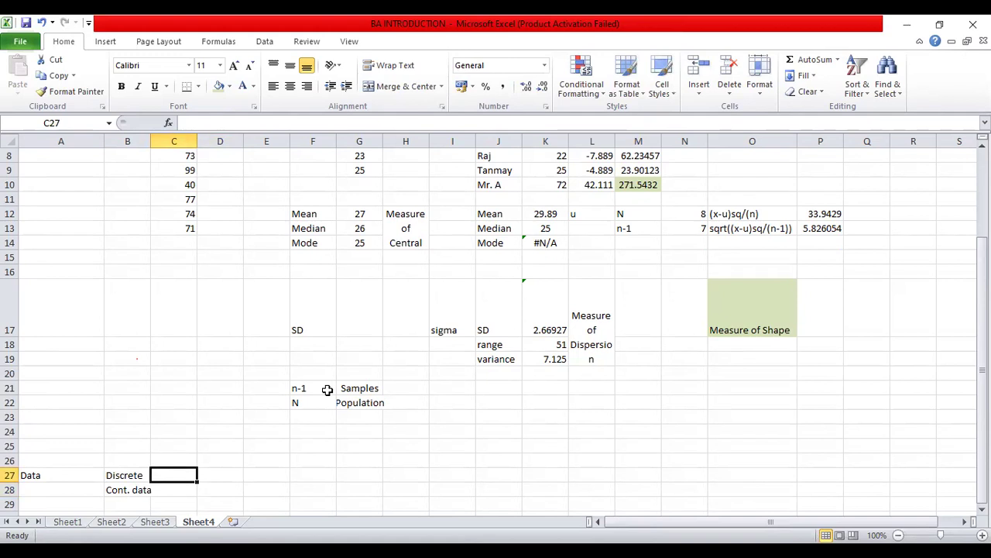
pyautogui.write('Anythi')
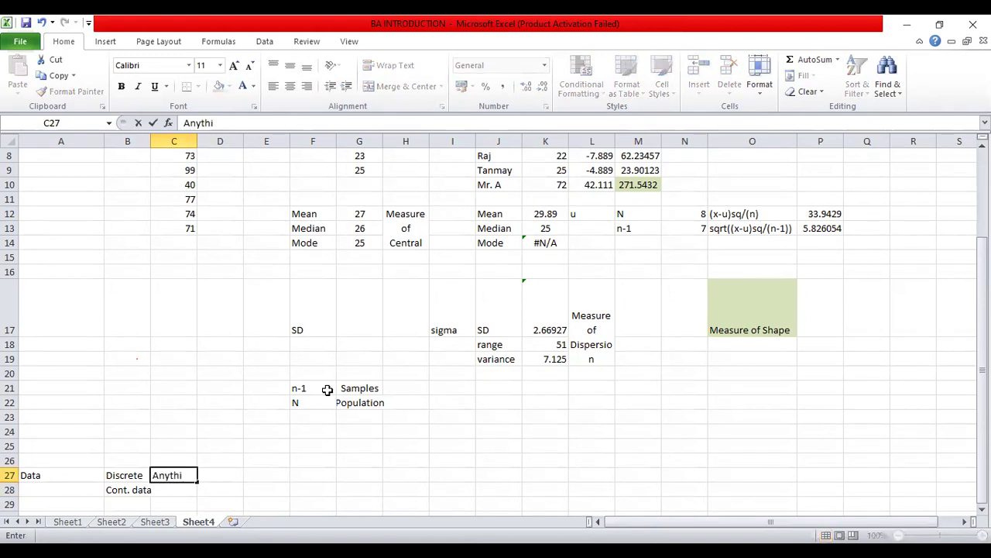
pyautogui.write('ng that can')
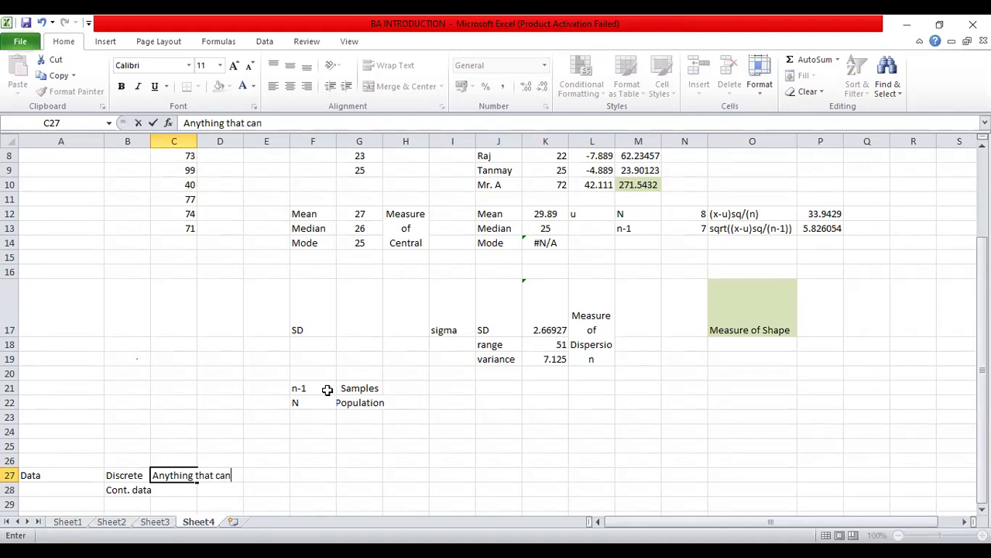
pyautogui.write(' be counted')
pyautogui.hotkey('ctrl', 'Return')
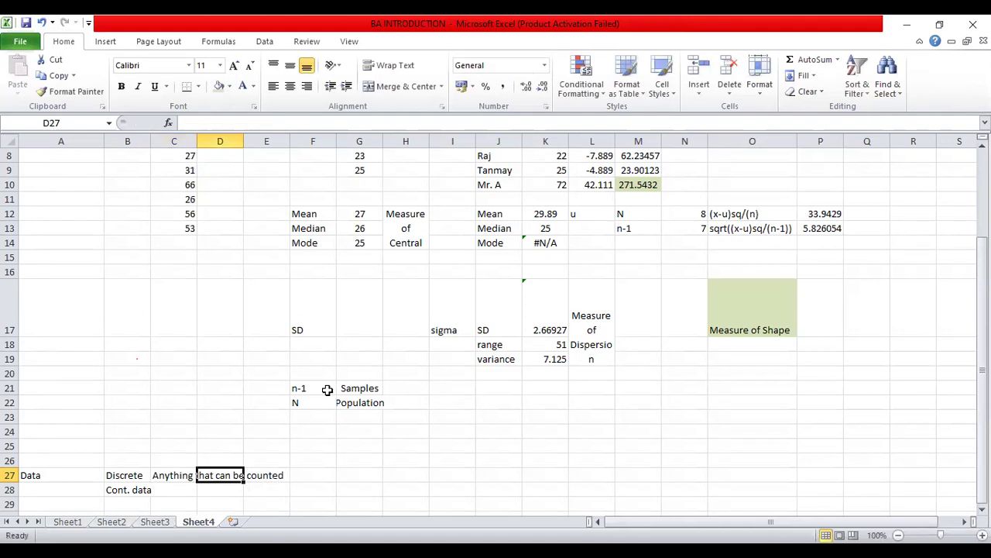
# Step: Enter the definition "Anything that can go in scale" for Cont. data in C28
pyautogui.press('Down')
pyautogui.write('Anything t')
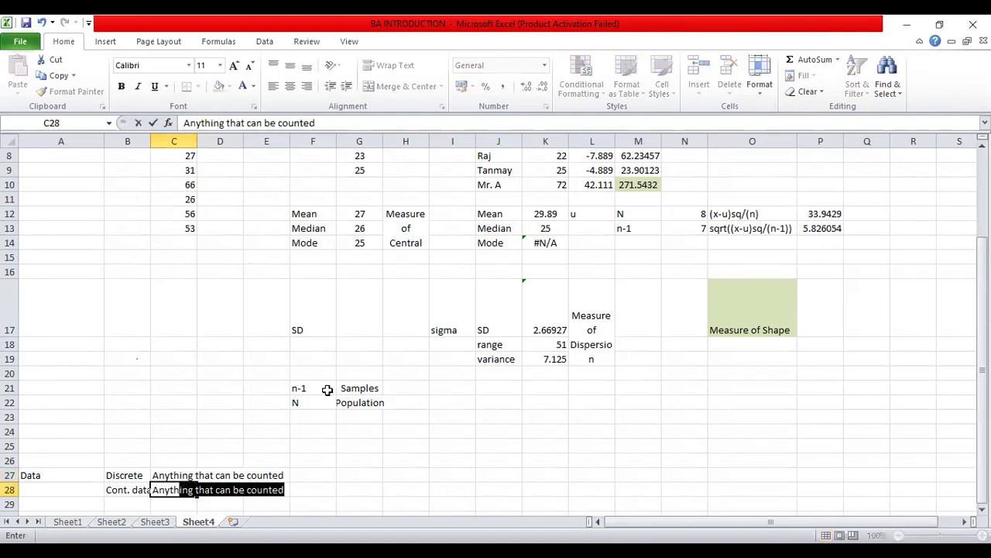
pyautogui.write('hat can ')
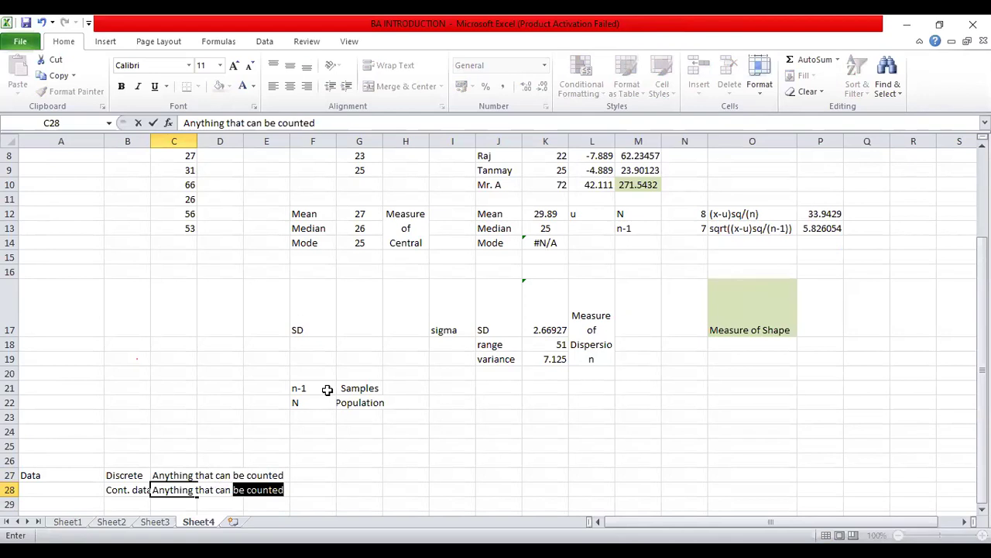
pyautogui.write('go i')
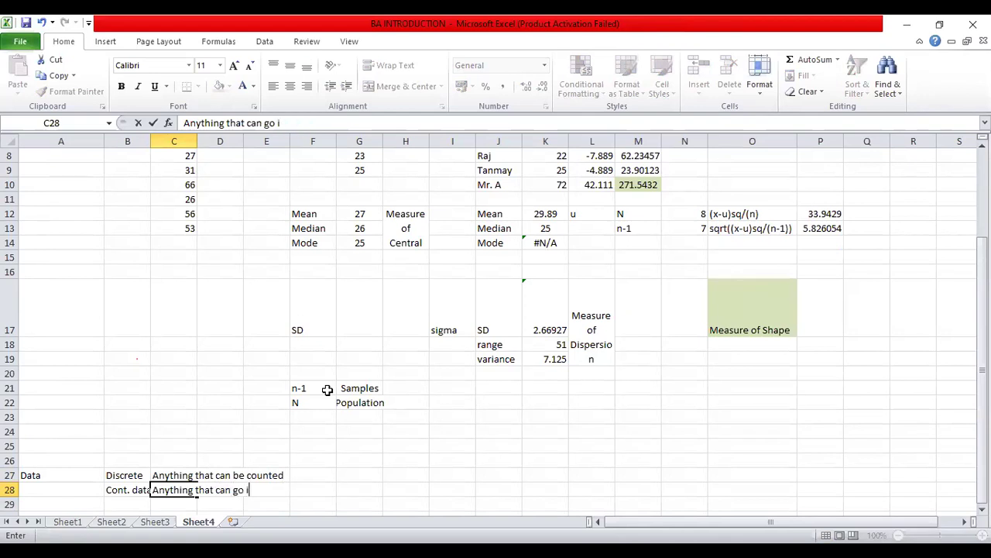
pyautogui.write('n scale')
pyautogui.hotkey('ctrl', 'Return')
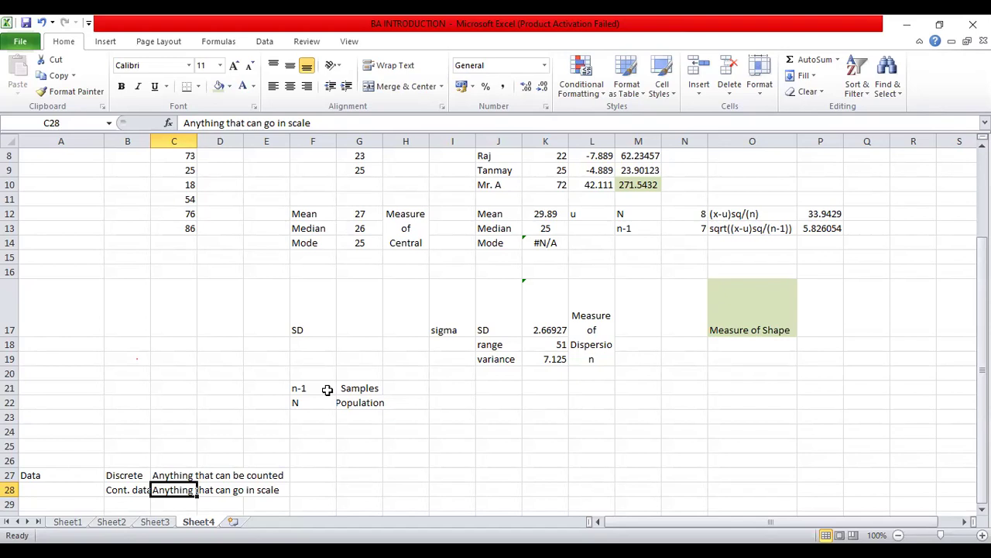
# Step: Add the continuous data examples "Height, Weight" in D28
pyautogui.press('Right')
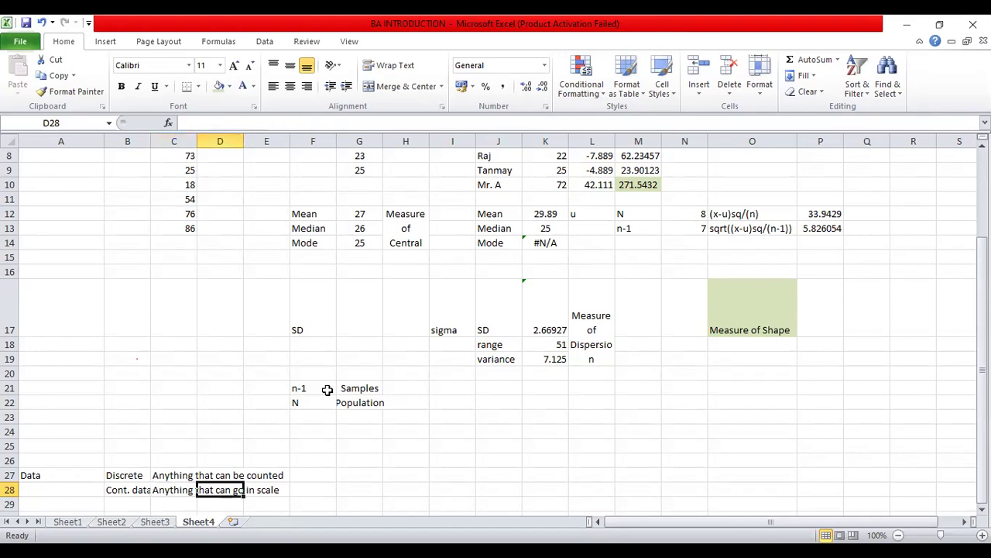
pyautogui.write('Heigh')
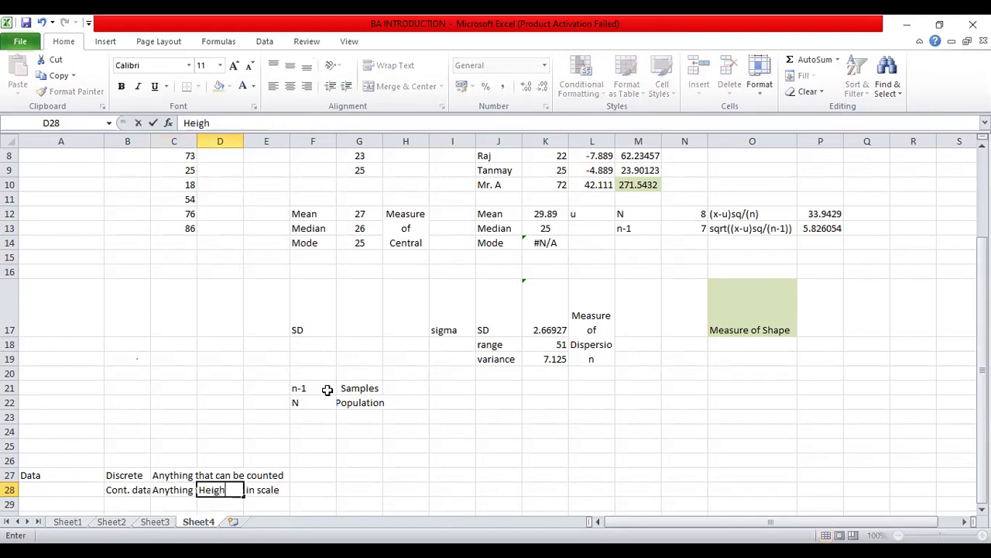
pyautogui.write('t, We')
pyautogui.write('ight')
pyautogui.press('Right')
# Step: Add the discrete data example "No. of people" in D27
pyautogui.press('Left')
pyautogui.press('Up')
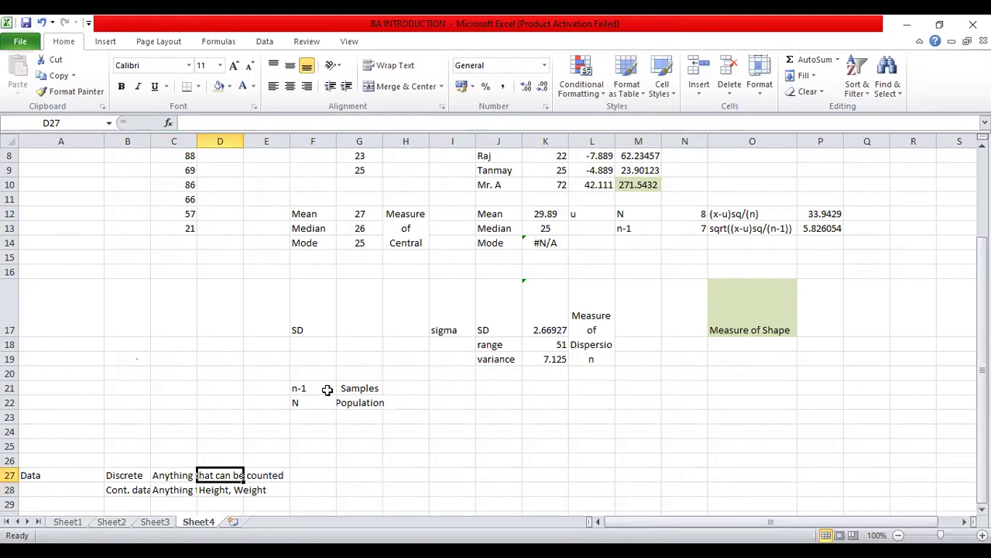
pyautogui.write('No.')
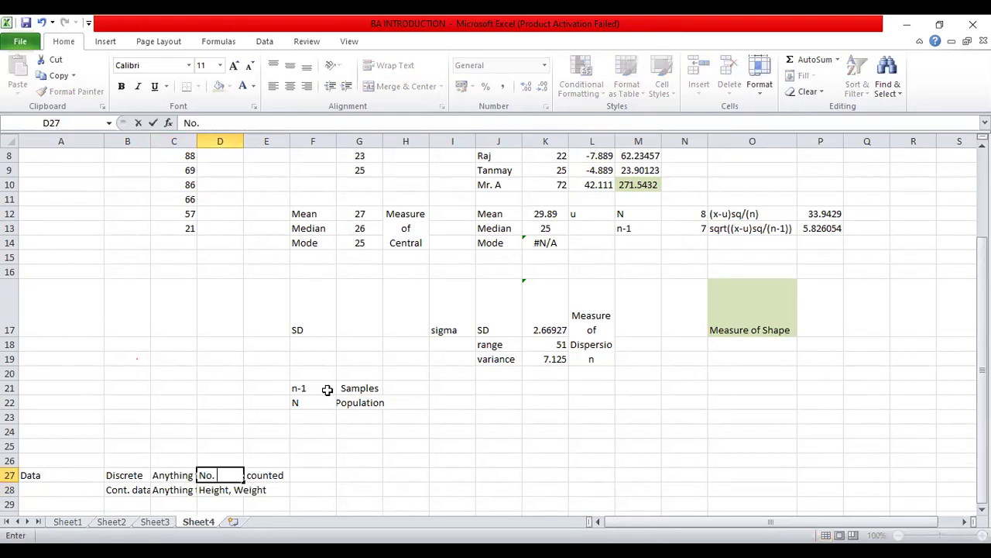
pyautogui.write(' of people')
pyautogui.press('Tab')
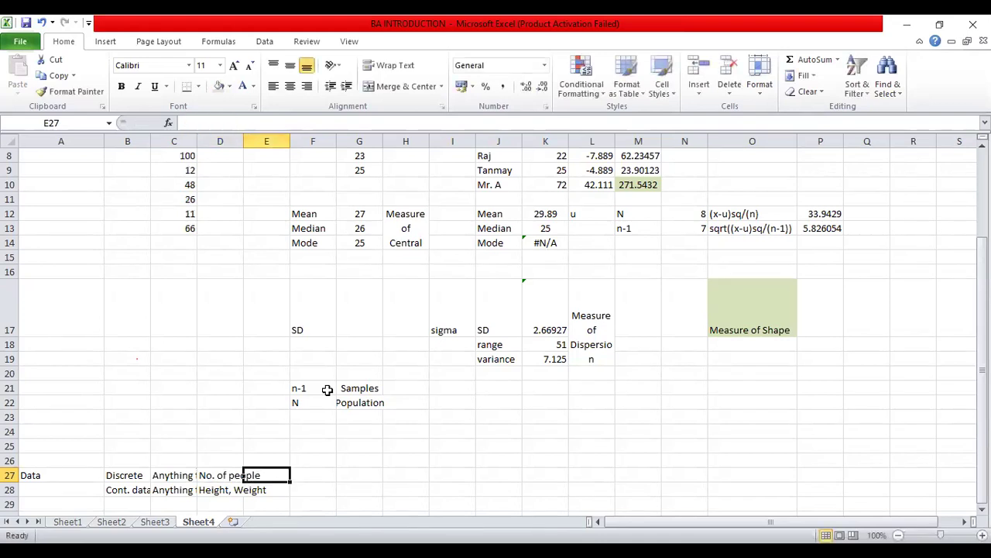
pyautogui.press('Left')
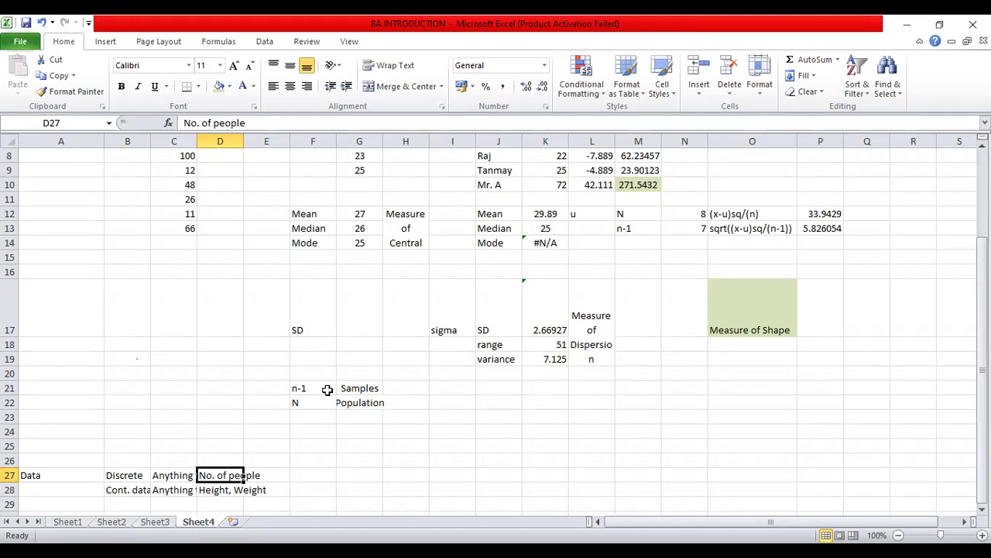
# Step: Enter the label "Accuracy" in B33, below the data type table
pyautogui.press('Down')
pyautogui.press('Down')
pyautogui.press('Down')
pyautogui.press('Down')
pyautogui.press('Down')
pyautogui.press('Down')
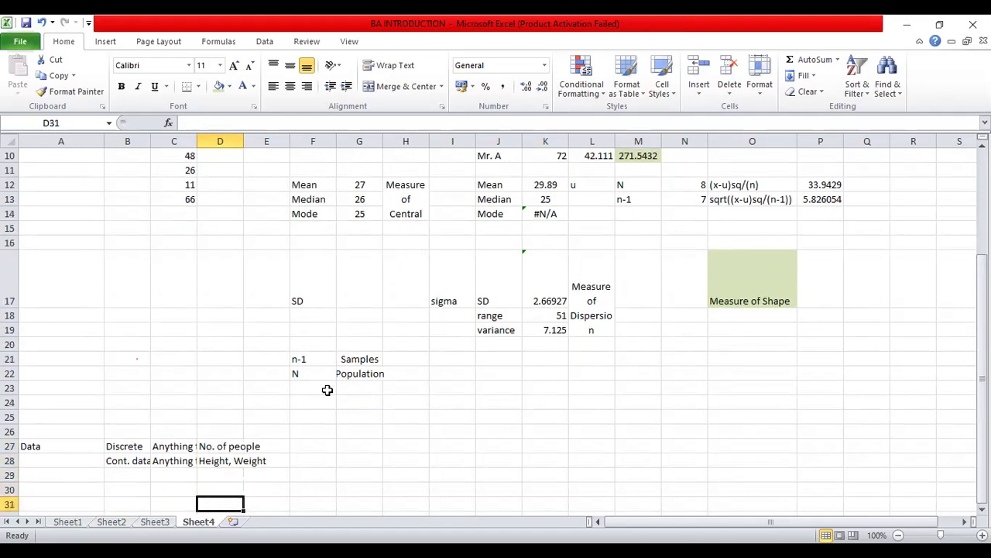
pyautogui.press('Left')
pyautogui.press('Left')
pyautogui.write('Accuracy')
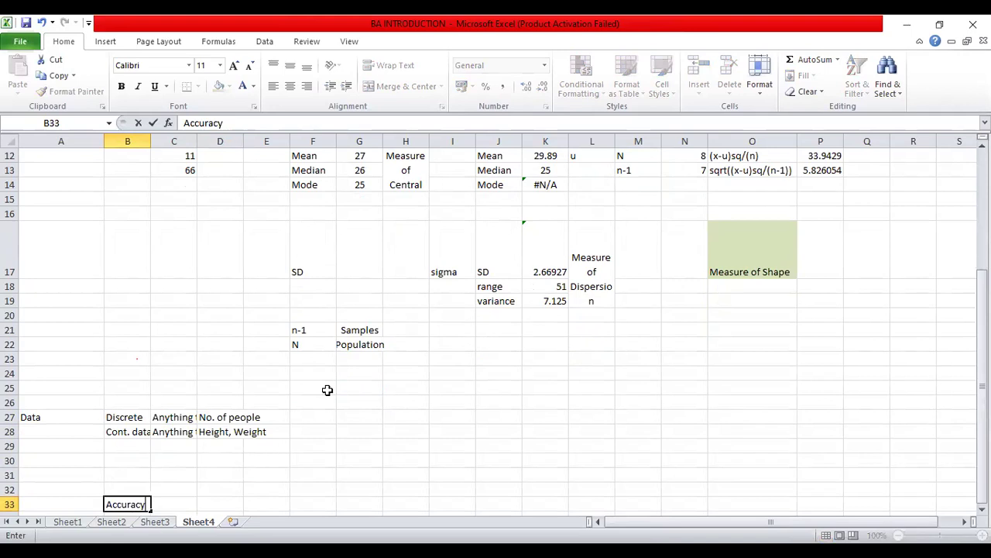
pyautogui.press('Tab')
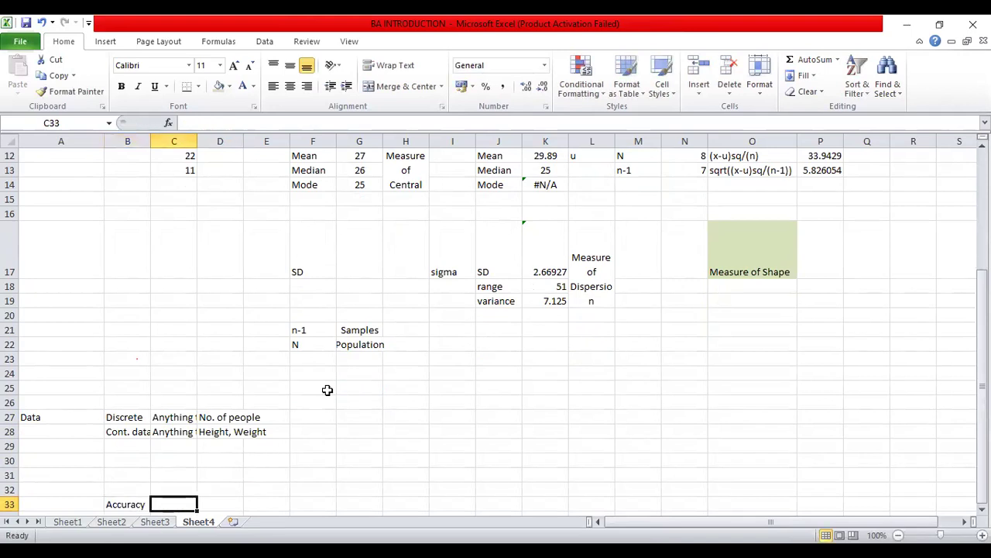
# Step: Enter the accuracy formula text "# Accurate/ Total" in C33 beside the Accuracy label
pyautogui.write('e')
pyautogui.press('BackSpace')
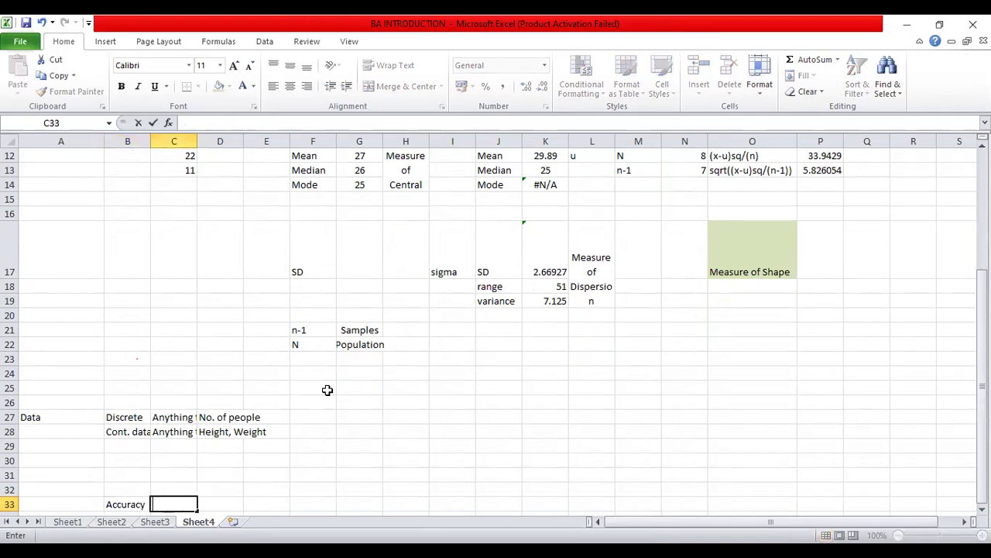
pyautogui.write('# Acurate')
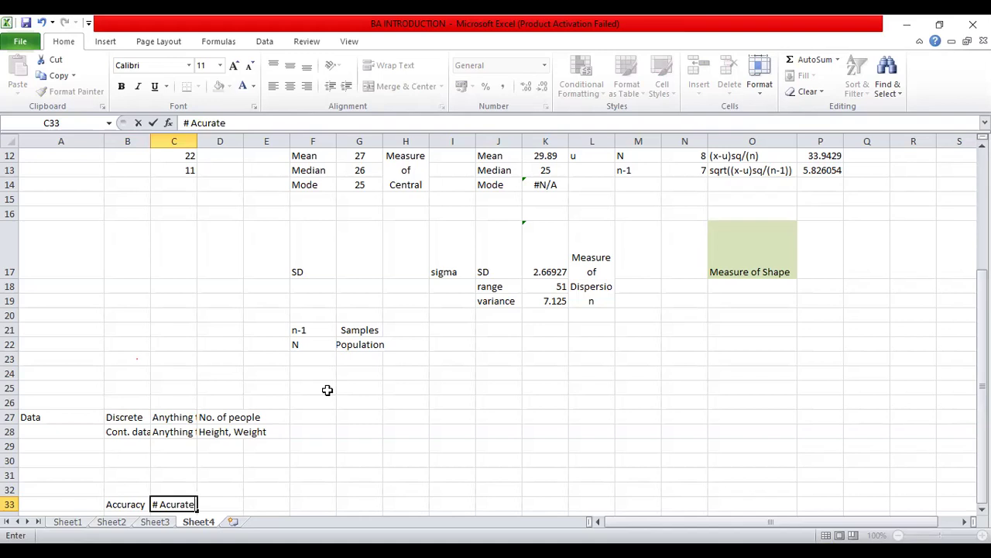
pyautogui.write('/ Total')
pyautogui.click(171, 508)
pyautogui.write('c')
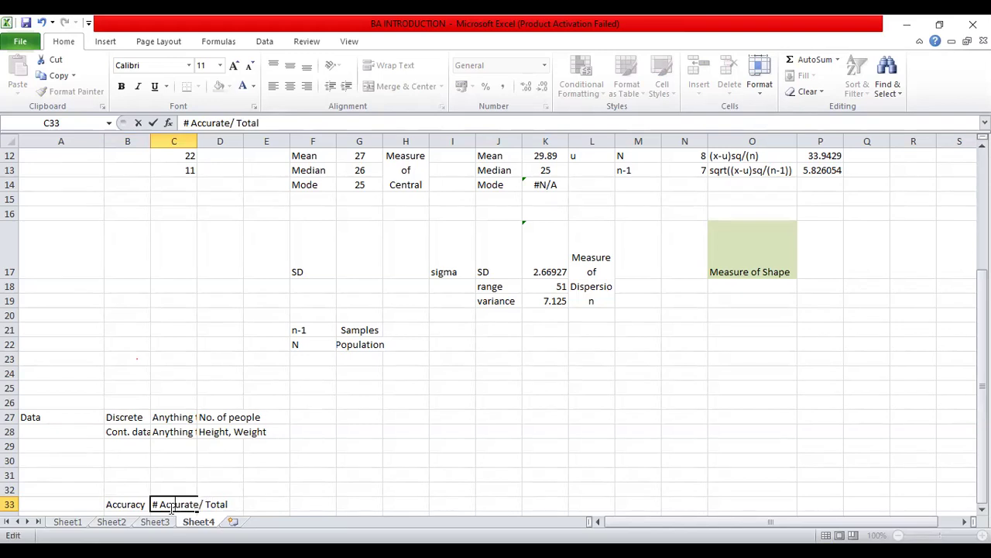
pyautogui.press('Tab')
pyautogui.click(169, 504)
pyautogui.press('Return')
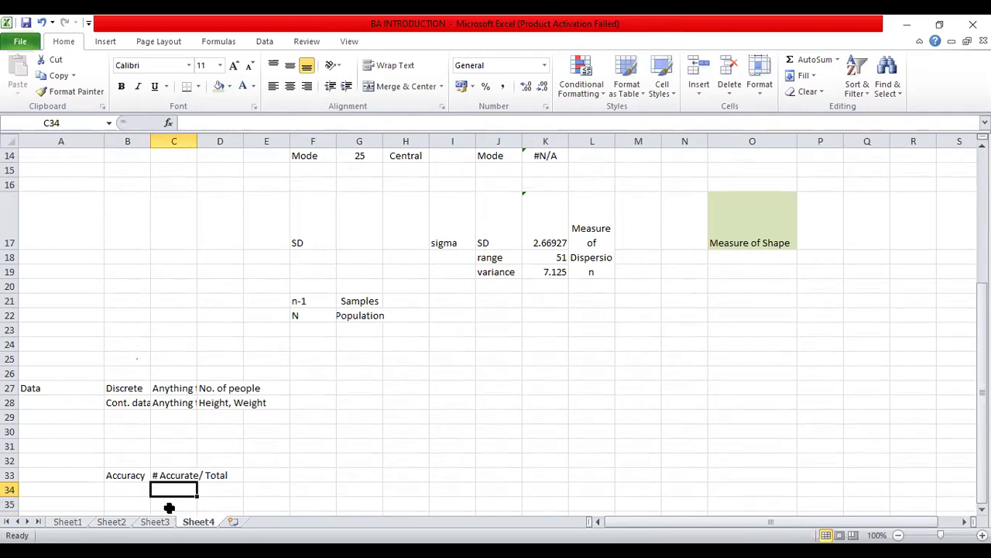
# Step: Enter "Discrete/Discrete" in C34, under the accuracy formula text
pyautogui.write('Discrete/')
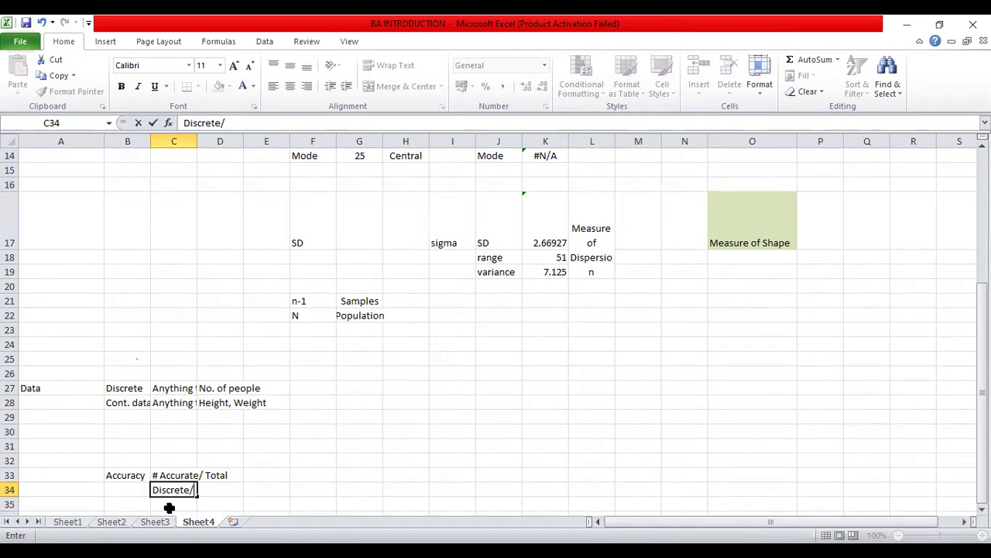
pyautogui.write('Discrete')
pyautogui.press('Tab')
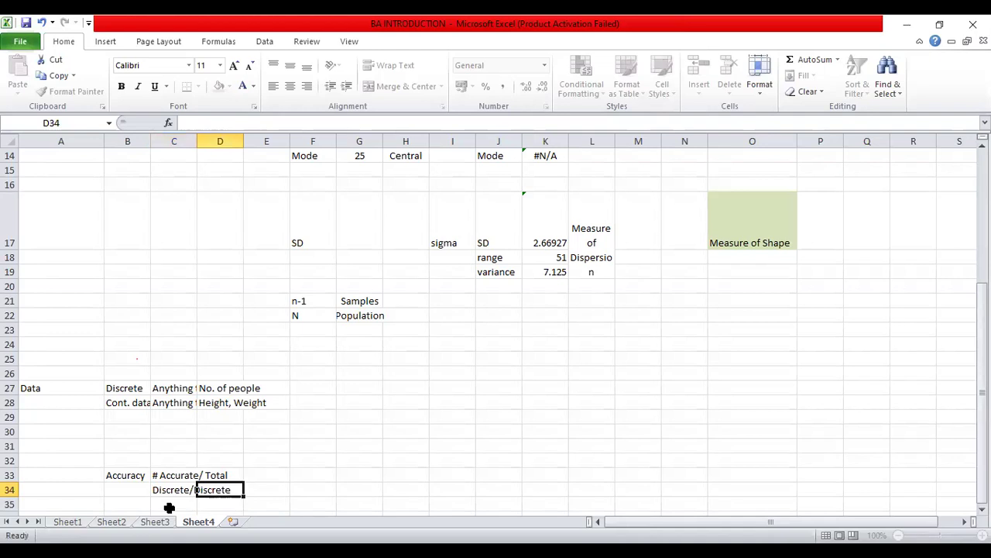
pyautogui.press('Left')
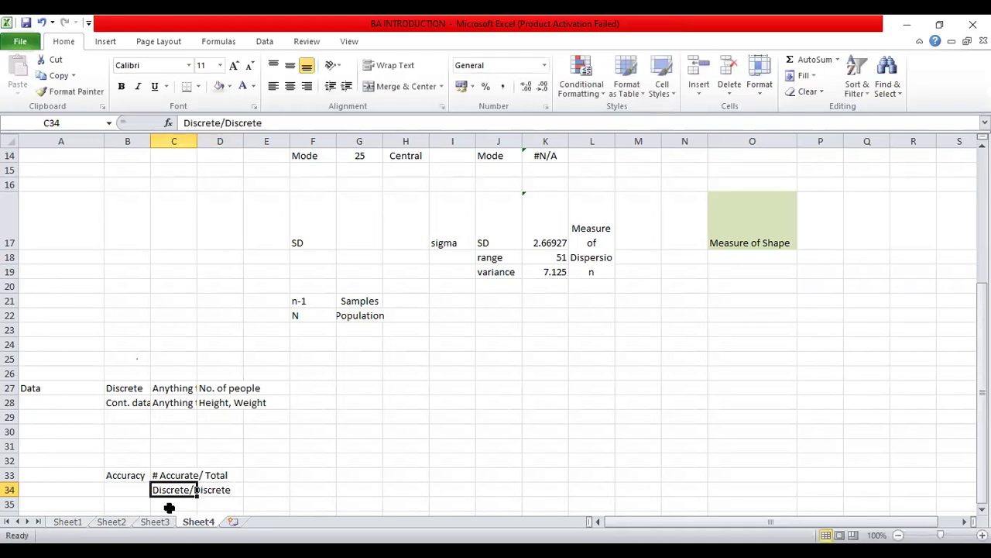
pyautogui.press('Right')
pyautogui.press('Right')
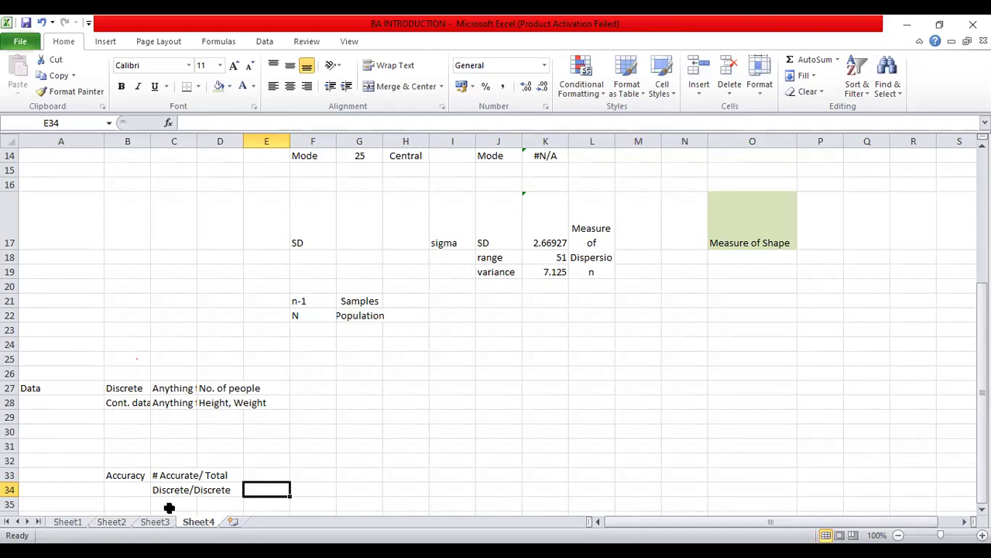
# Step: Enter the example label "Pens" in H33, on the Accuracy row
pyautogui.press('Up')
pyautogui.press('Right')
pyautogui.press('Right')
pyautogui.press('Right')
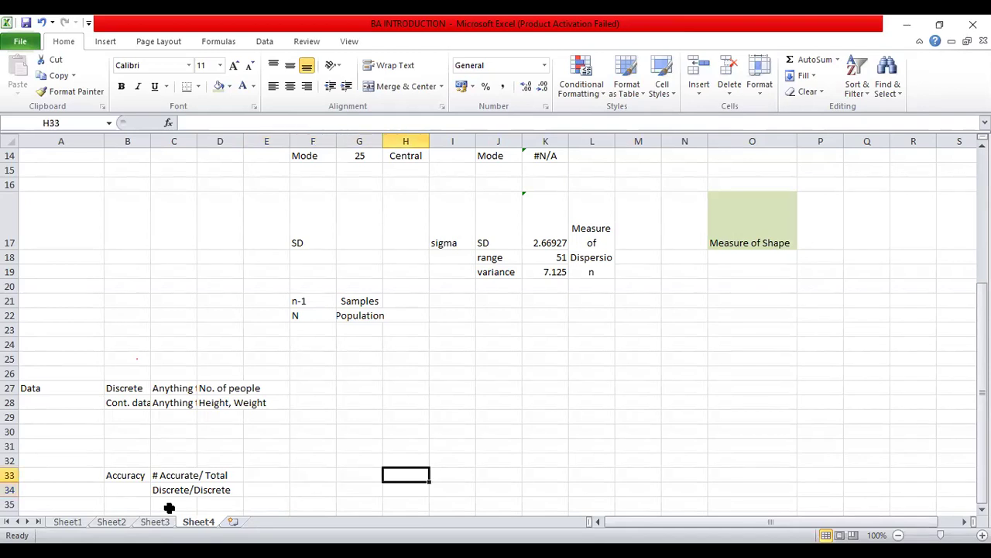
pyautogui.write('Pens')
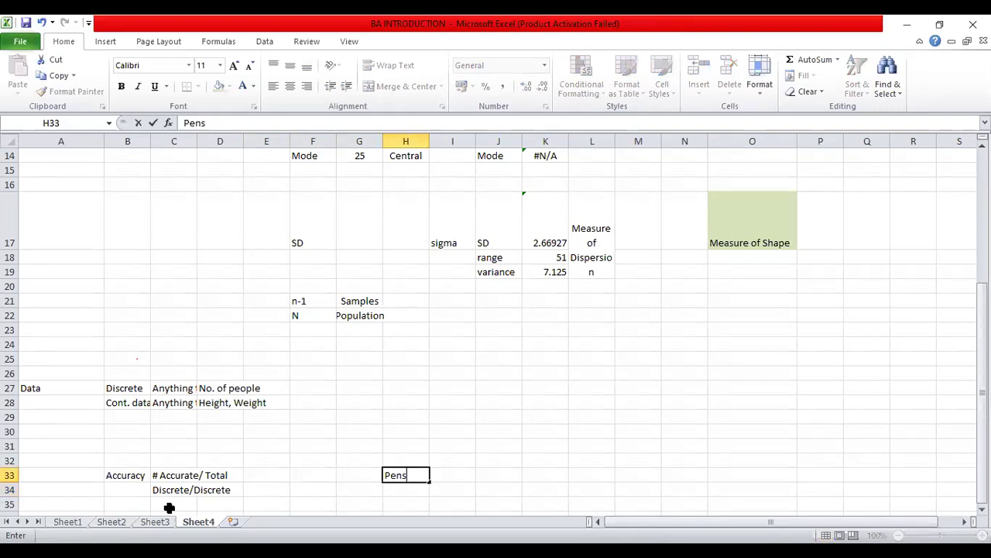
pyautogui.press('Right')
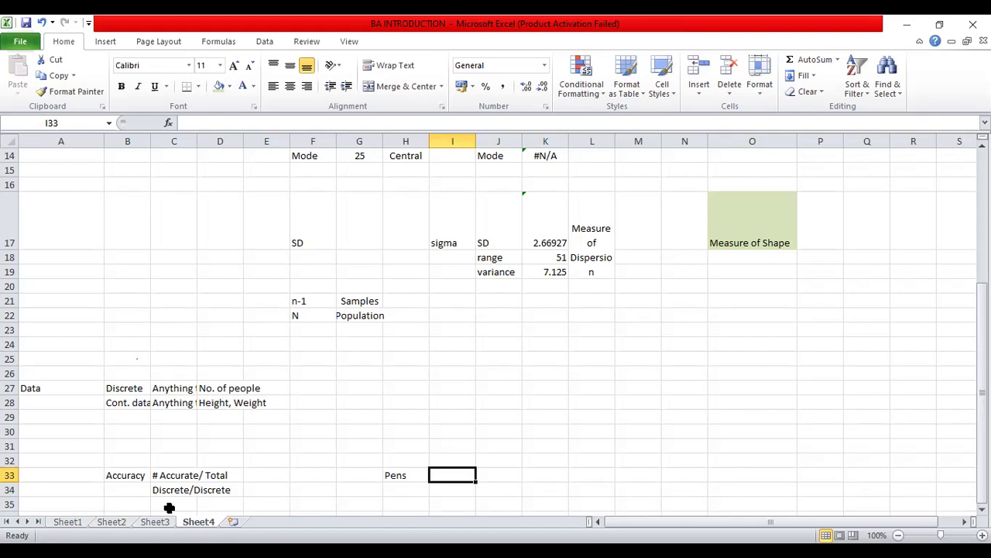
# Step: Insert three blank rows between the Discrete row and the Cont. data row
pyautogui.click(10, 402)
pyautogui.rightClick(10, 402)
pyautogui.click(62, 303)
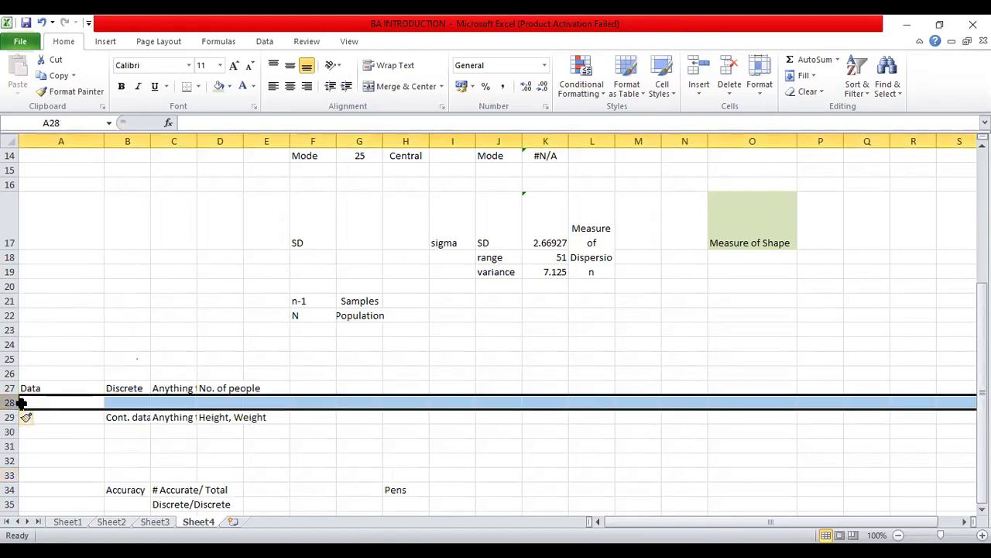
pyautogui.hotkey('ctrl', 'z')
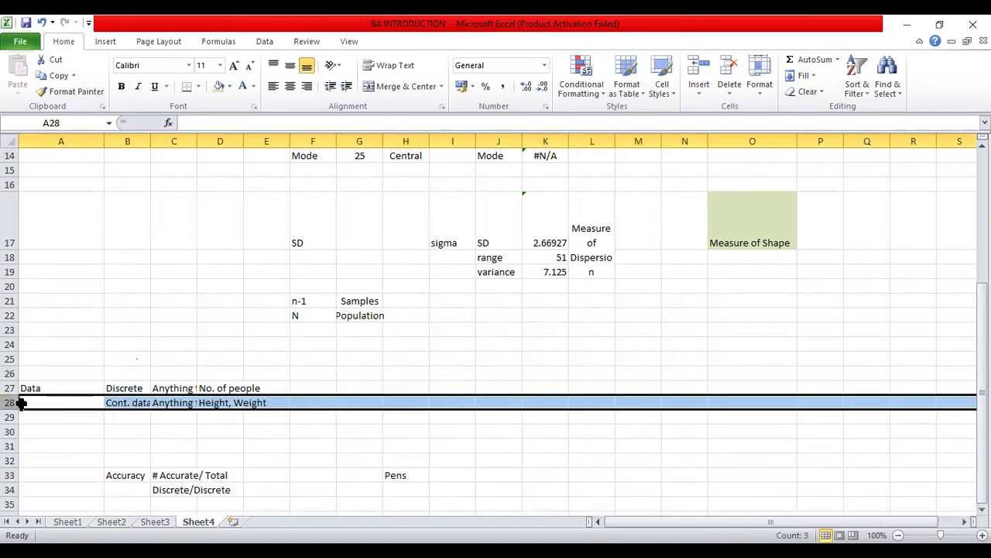
pyautogui.hotkey('ctrl', 'y')
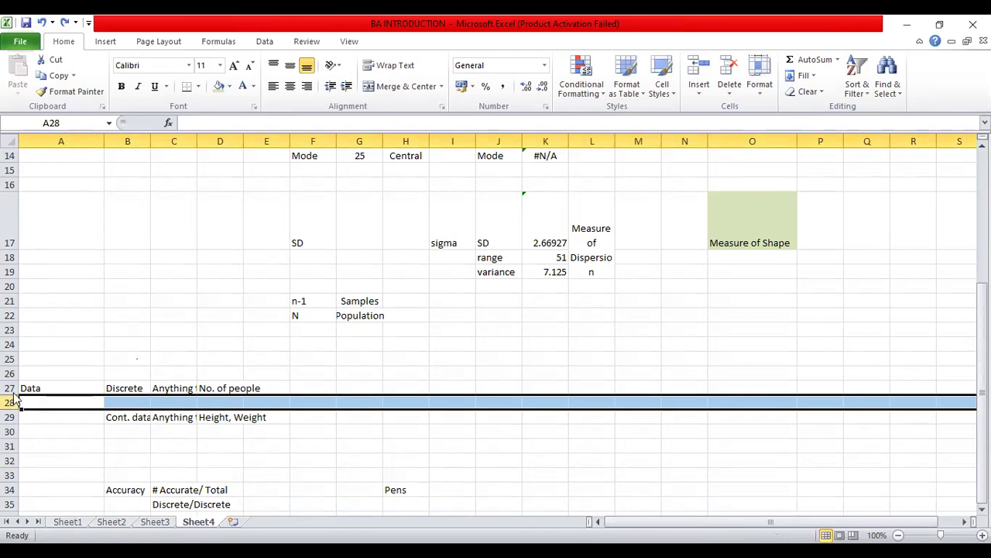
pyautogui.rightClick(10, 401)
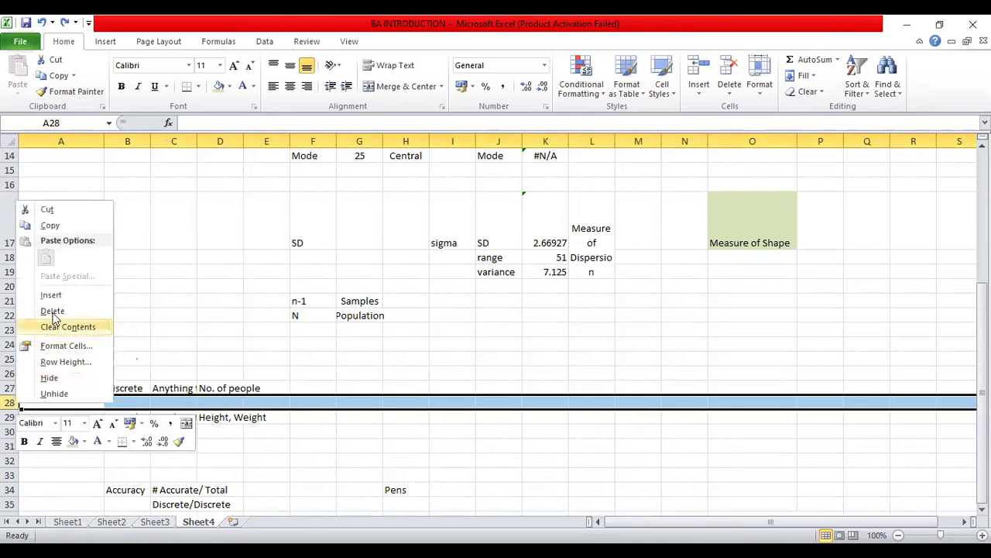
pyautogui.press('i')
pyautogui.rightClick(19, 404)
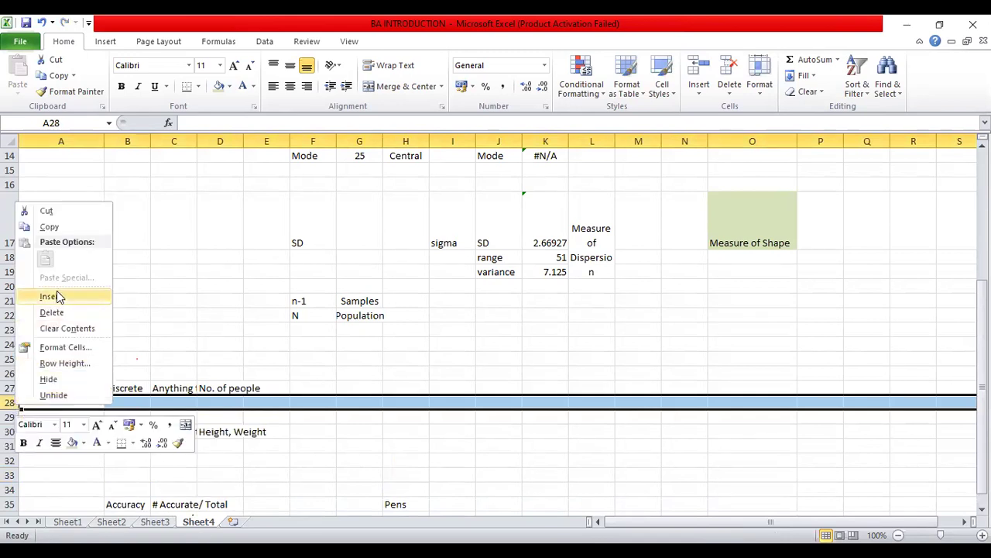
pyautogui.press('i')
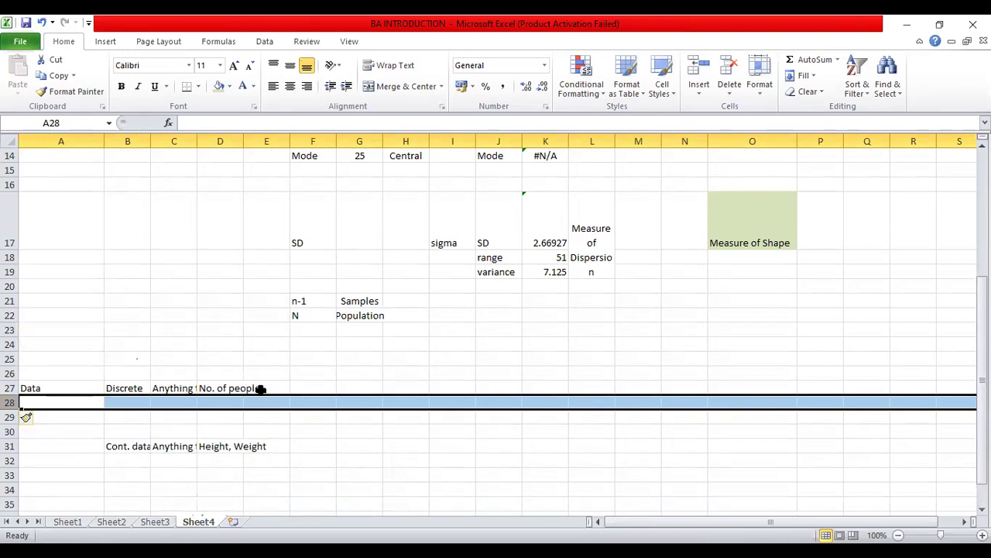
# Step: Wrap the text of the definitions and examples in C27, D27, C31 and D31
pyautogui.click(258, 389)
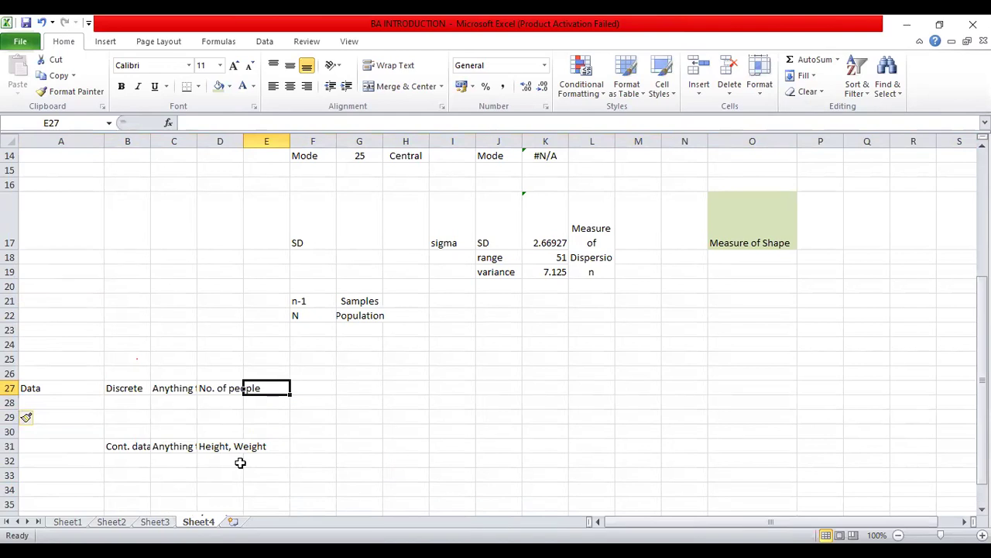
pyautogui.click(186, 384)
pyautogui.click(376, 67)
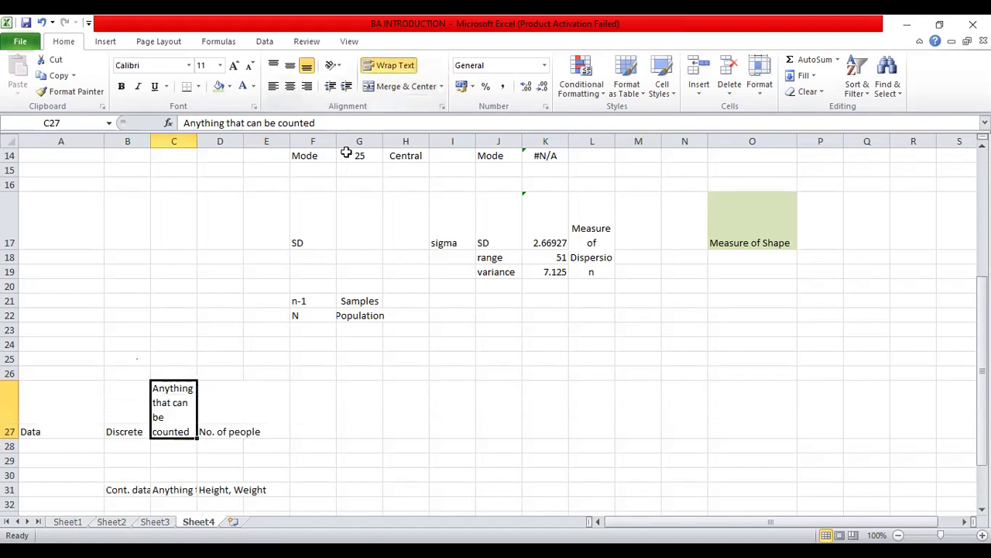
pyautogui.click(225, 406)
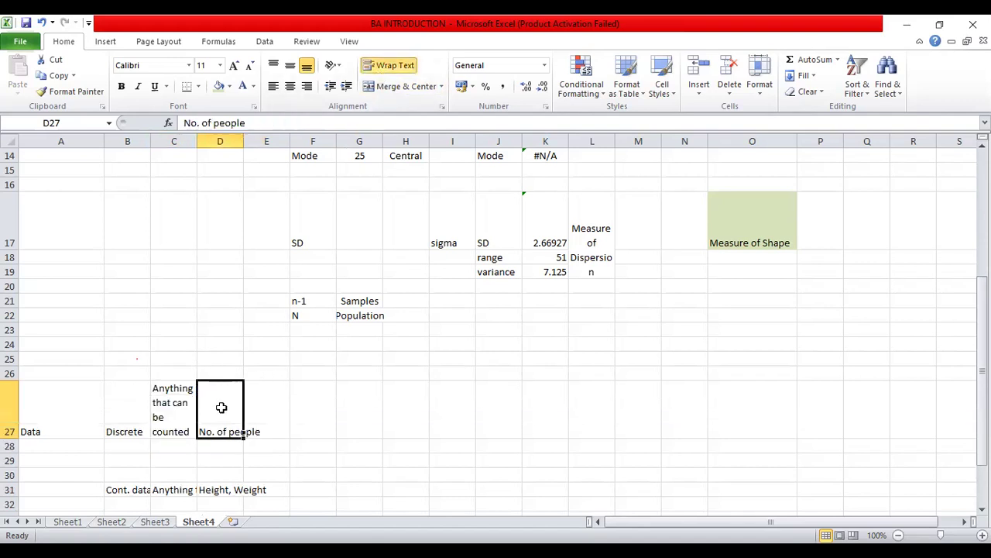
pyautogui.click(406, 65)
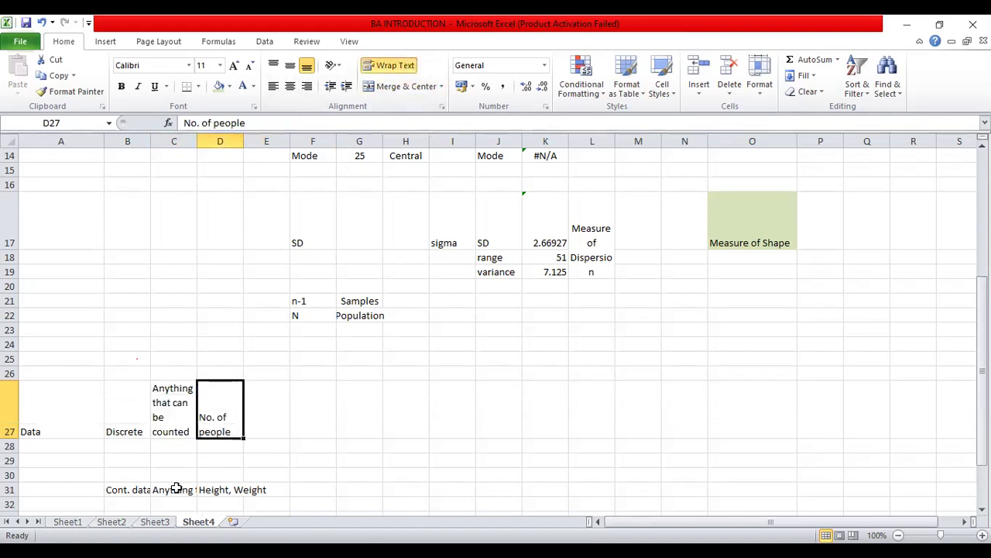
pyautogui.click(174, 488)
pyautogui.click(399, 65)
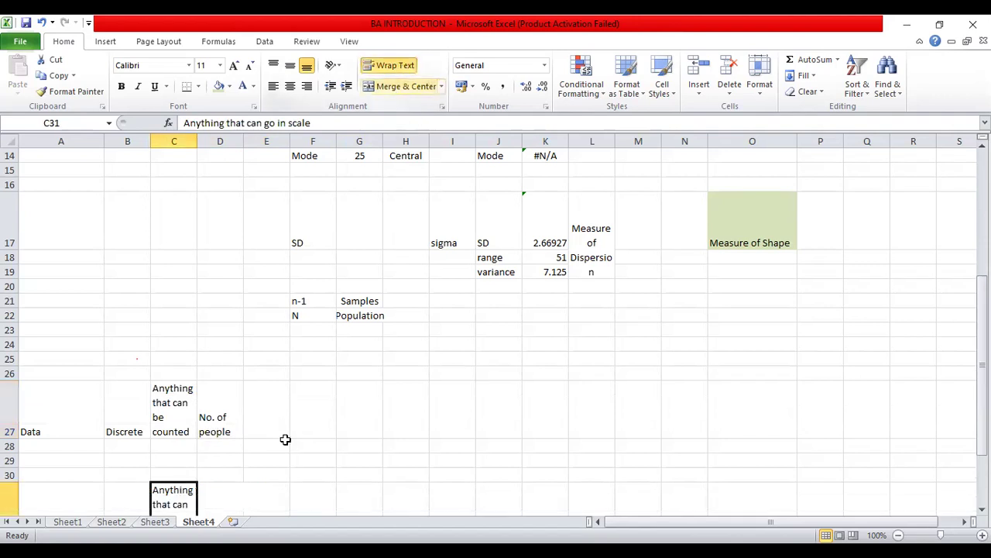
pyautogui.moveTo(982, 298); pyautogui.dragTo(982, 312)
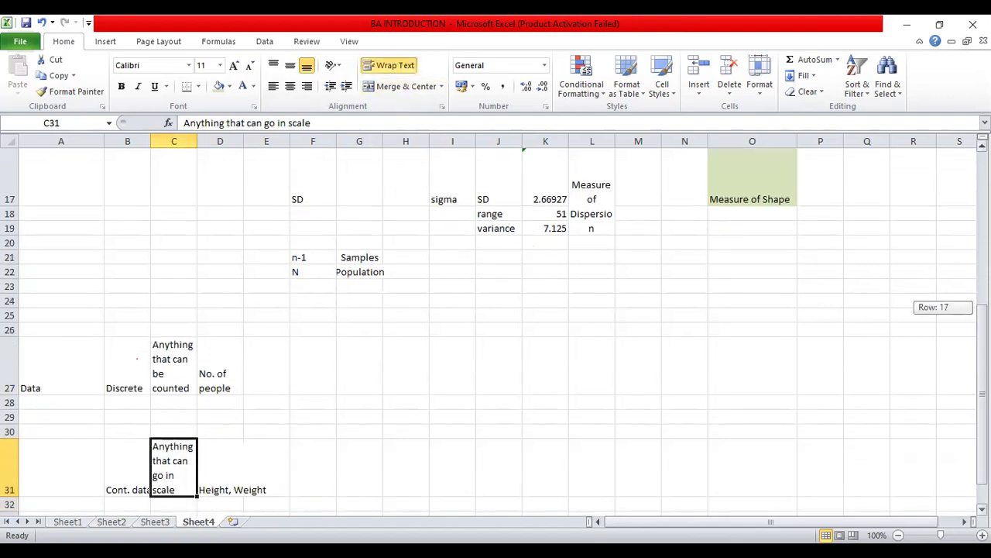
pyautogui.click(224, 448)
pyautogui.click(395, 66)
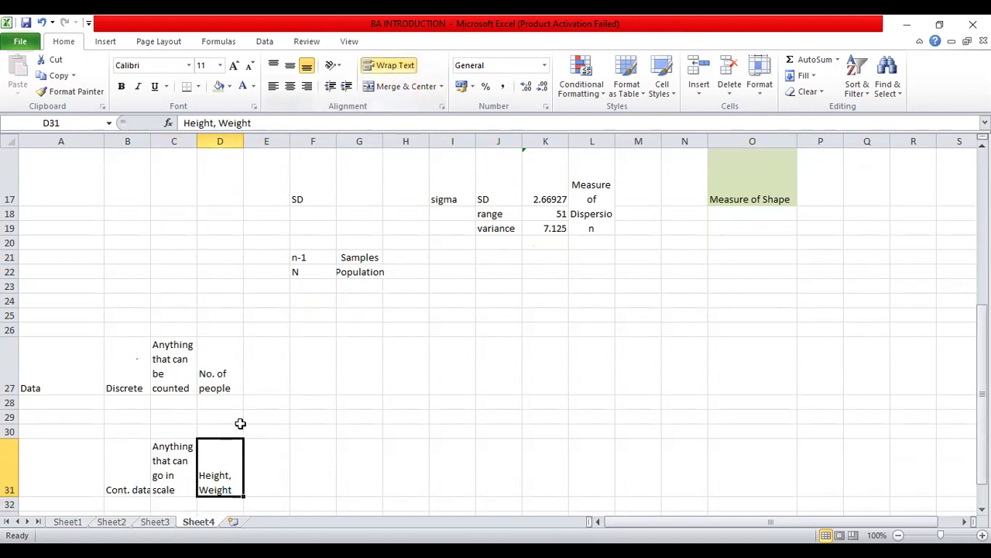
# Step: Enter "Count" in E27 as the first type of discrete data
pyautogui.click(140, 401)
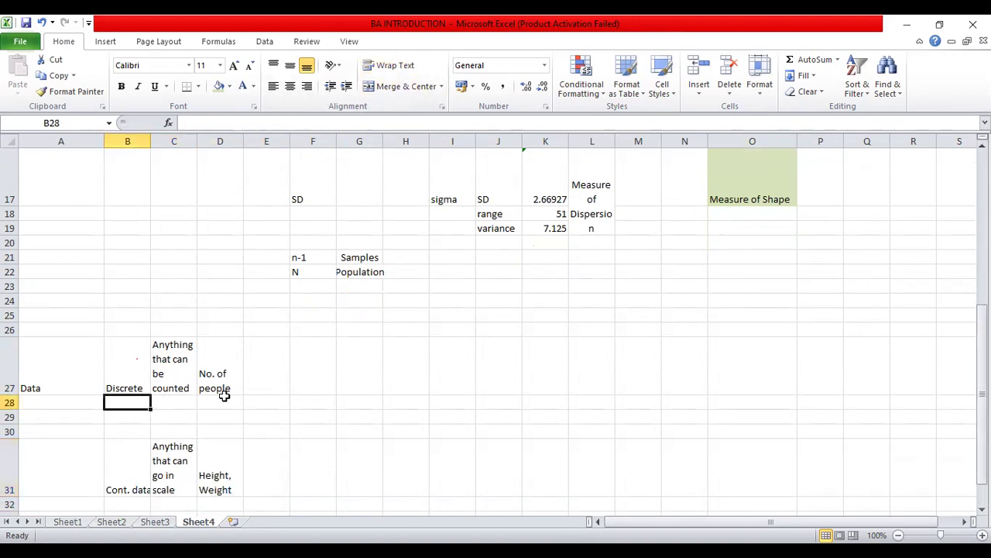
pyautogui.click(257, 400)
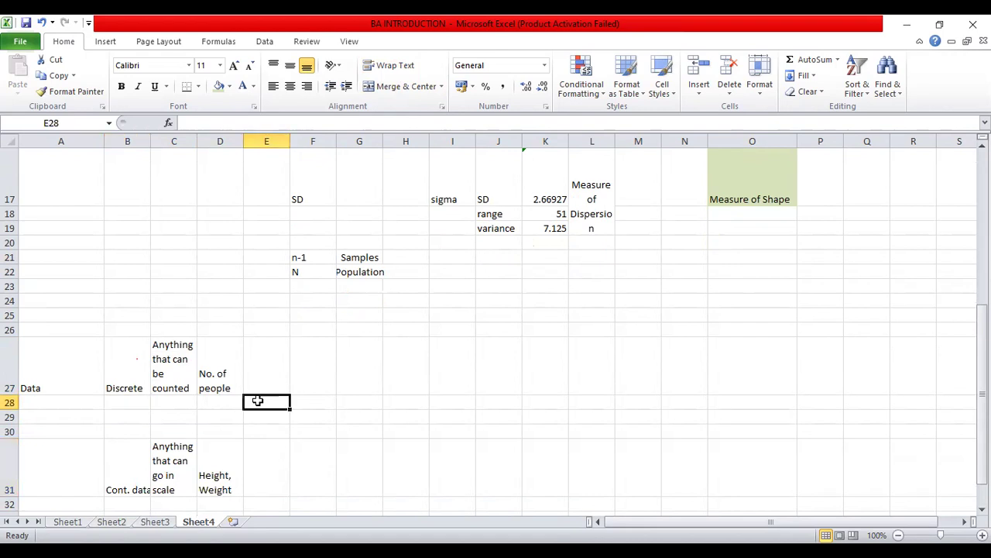
pyautogui.click(269, 382)
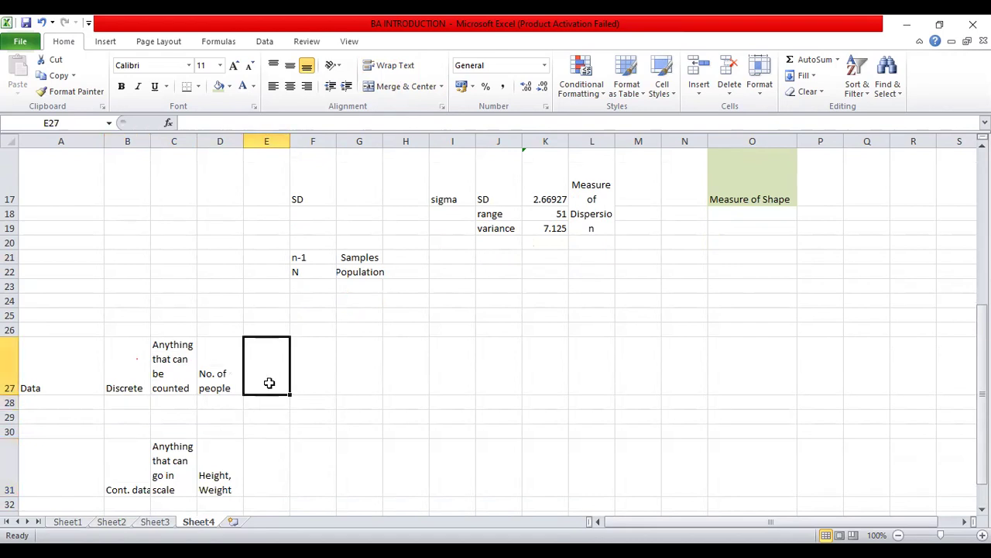
pyautogui.write('Count')
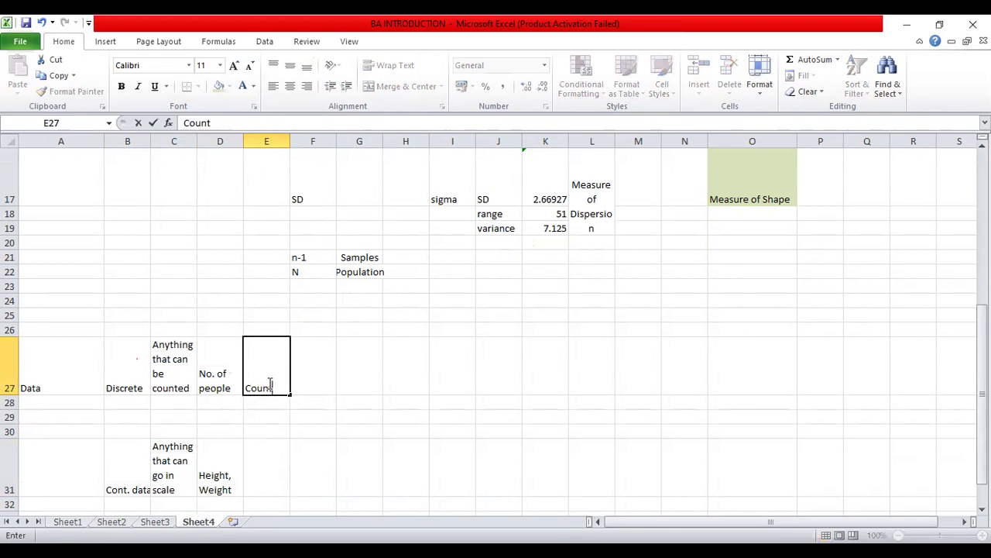
pyautogui.press('Tab')
pyautogui.press('Return')
# Step: Enter "Nominal" in E28 beneath Count
pyautogui.write('Nomi')
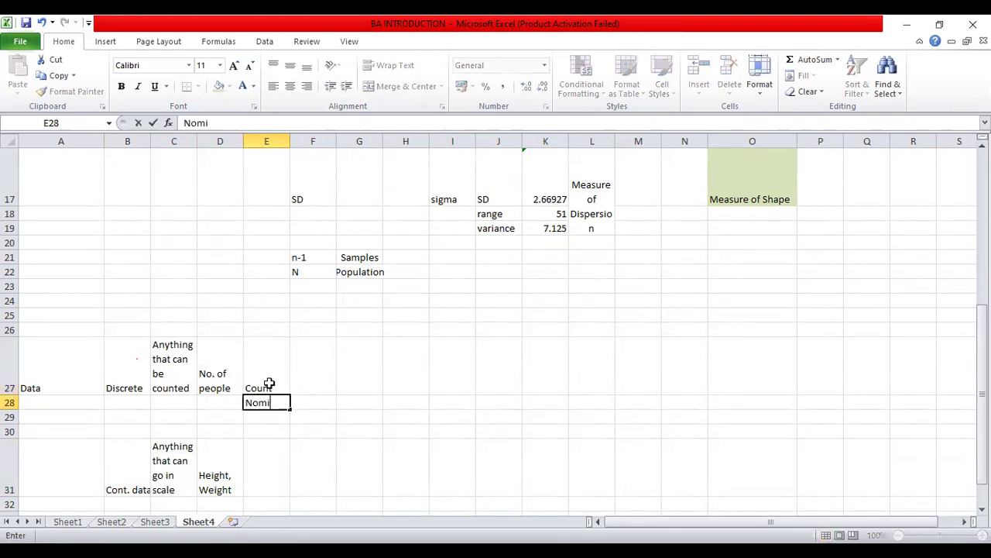
pyautogui.write('nal')
pyautogui.press('Return')
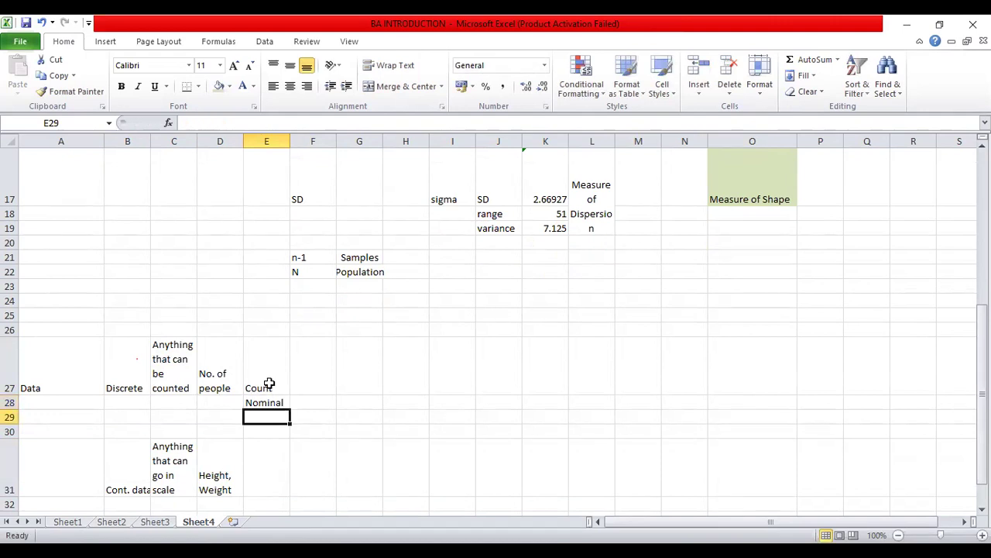
# Step: Replace the entry in E28 with "Binomial/Binary" as the second discrete data type
pyautogui.press('Up')
pyautogui.write('Bi')
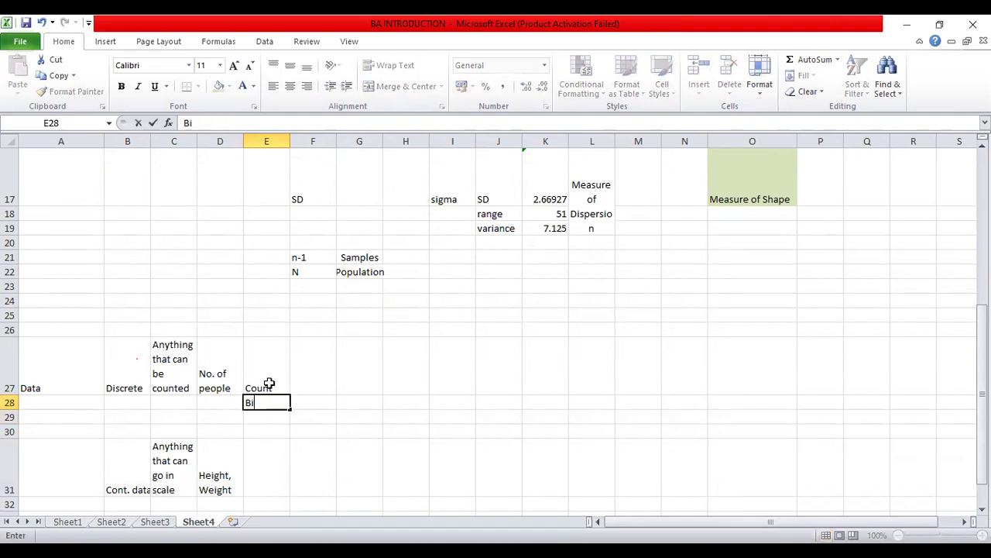
pyautogui.write('nomial/Bina')
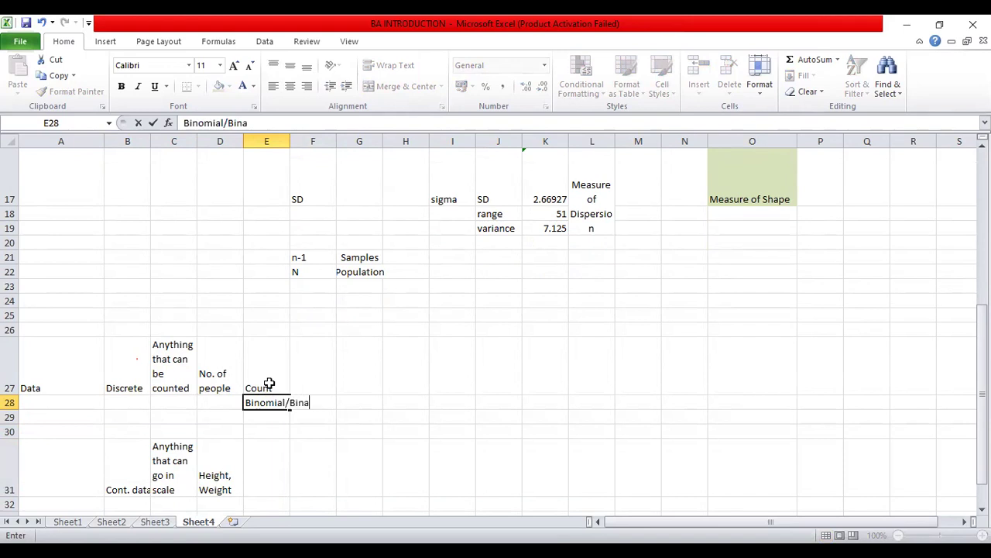
pyautogui.write('ry')
pyautogui.press('Return')
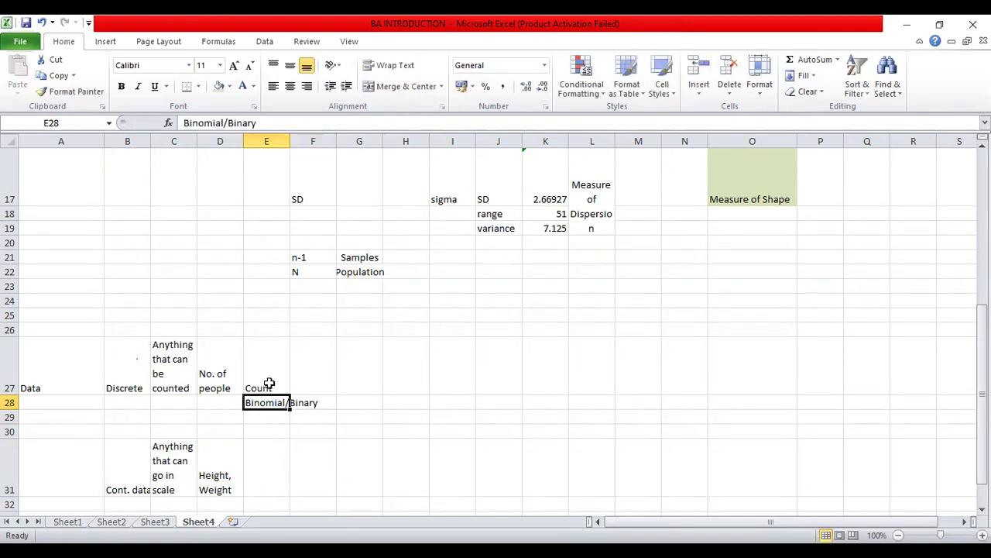
# Step: Enter "Nominal" in E29 and "Ordinal" in E30 to complete the list of discrete data types
pyautogui.write('Nominal')
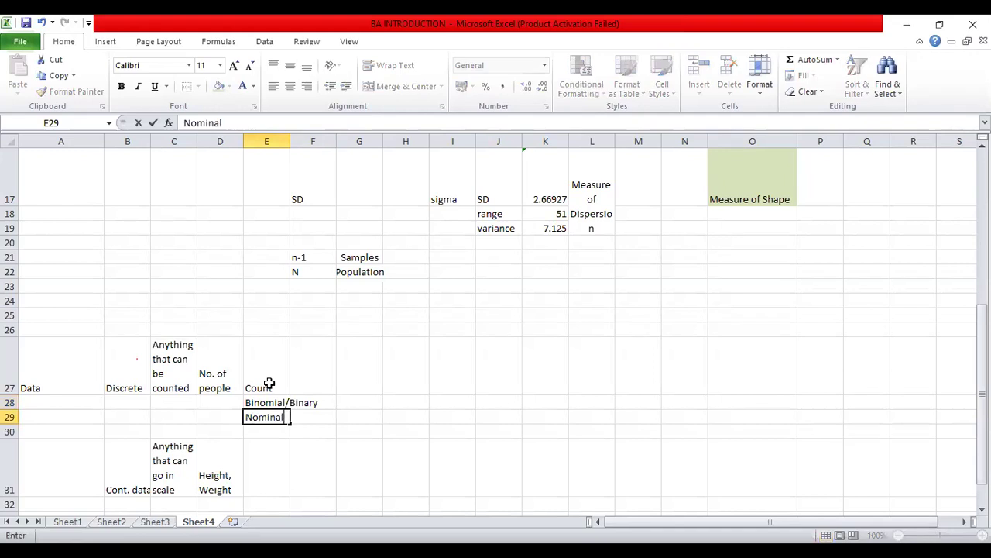
pyautogui.press('Tab')
pyautogui.press('Return')
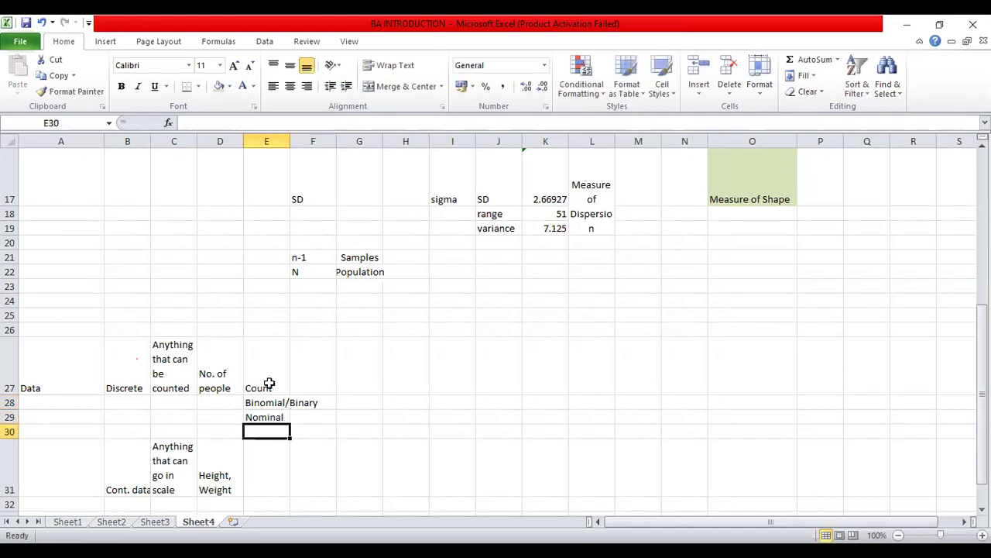
pyautogui.write('Ordinal')
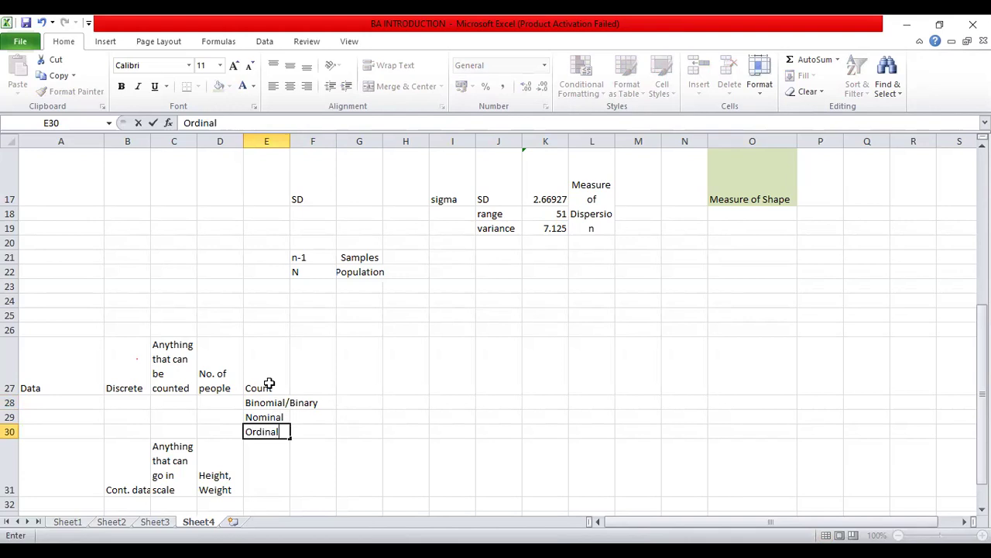
pyautogui.press('Tab')
# Step: Enter the definition "Whenever we have only 2 outcomes" in F28 beside Binomial/Binary
pyautogui.press('Up')
pyautogui.press('Up')
pyautogui.press('Up')
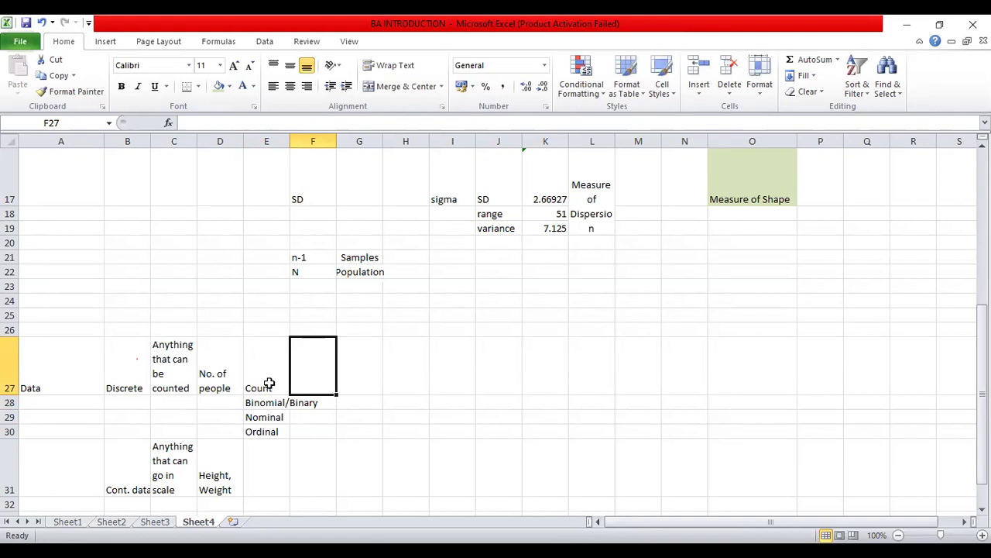
pyautogui.press('Down')
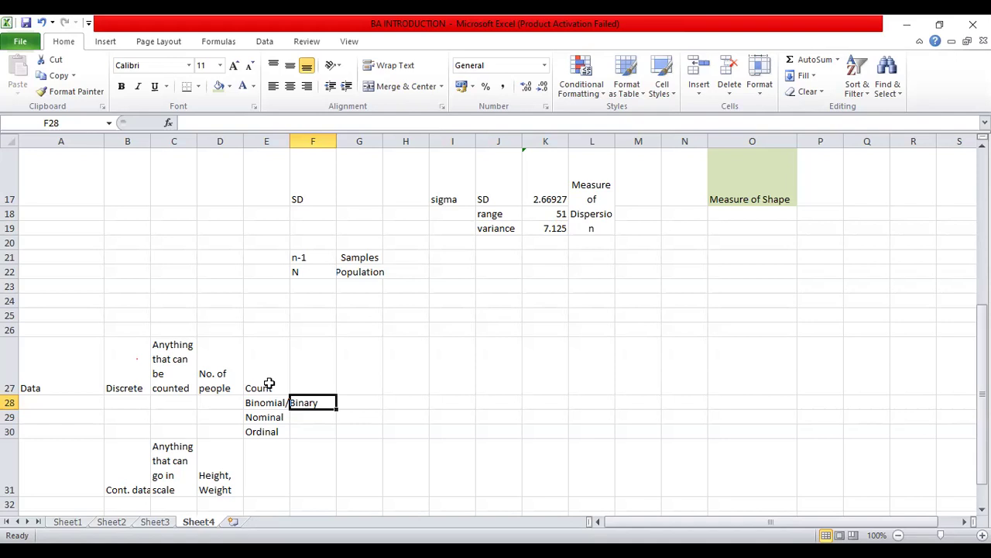
pyautogui.write('Whene')
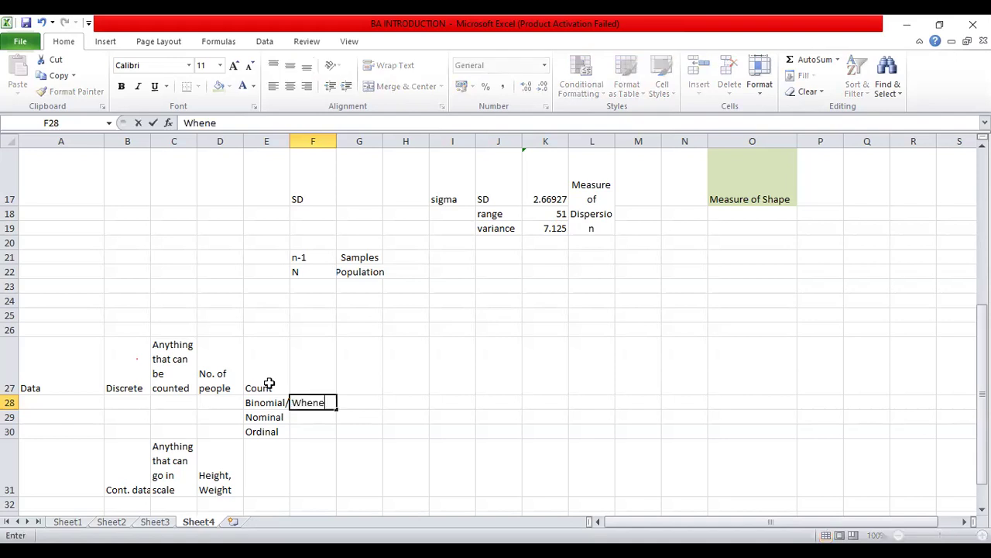
pyautogui.write('ver we have only')
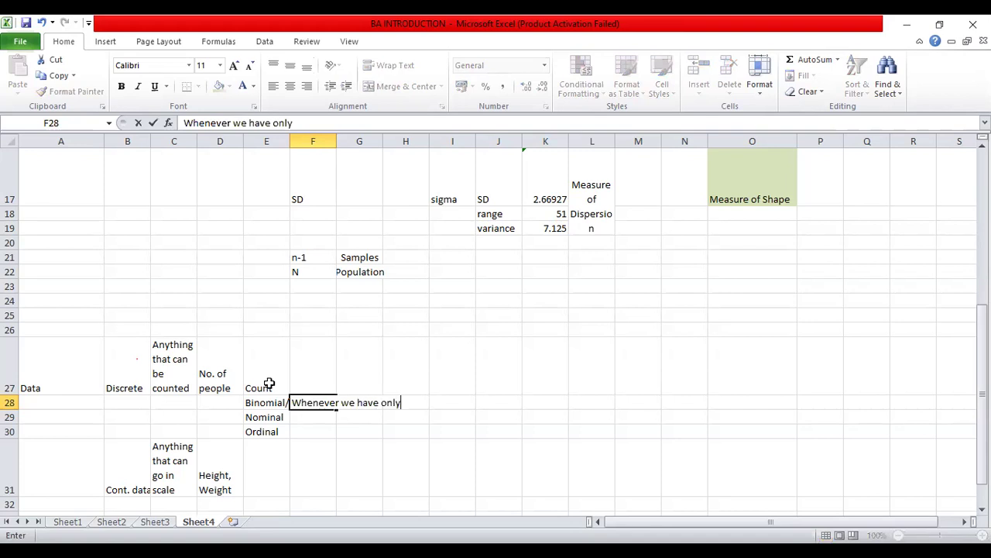
pyautogui.write(' 2 outcomes..')
pyautogui.press('BackSpace')
pyautogui.press('BackSpace')
pyautogui.press('Tab')
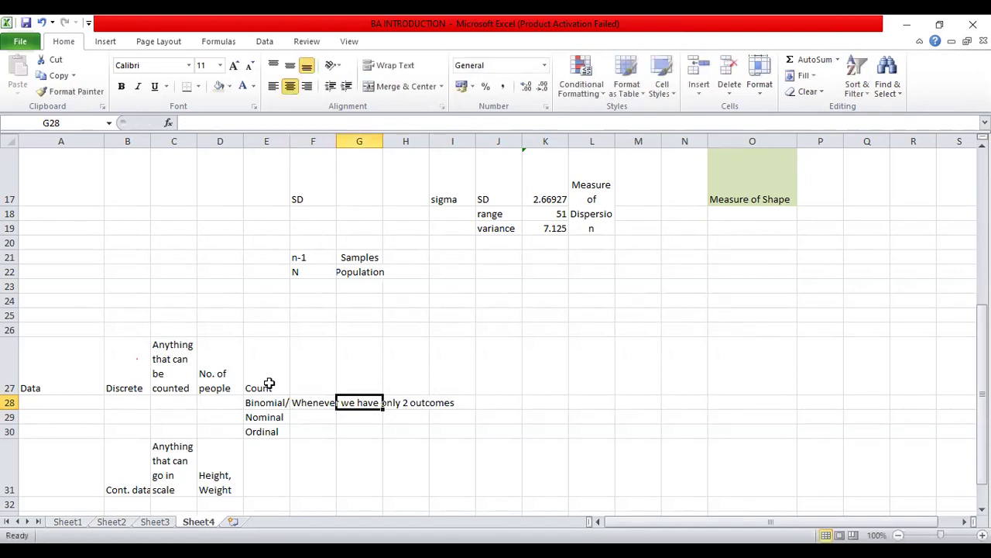
pyautogui.press('Left')
pyautogui.press('Left')
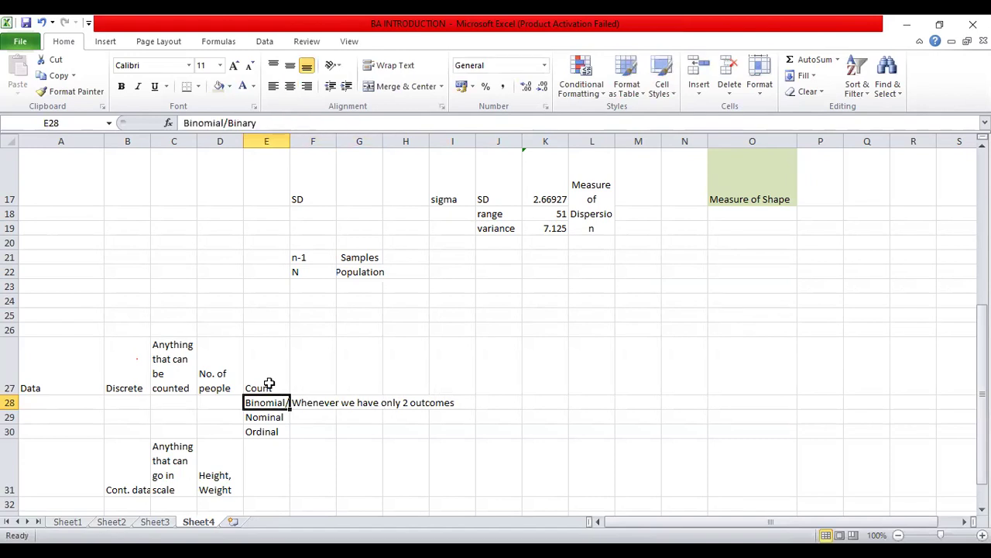
pyautogui.press('Right')
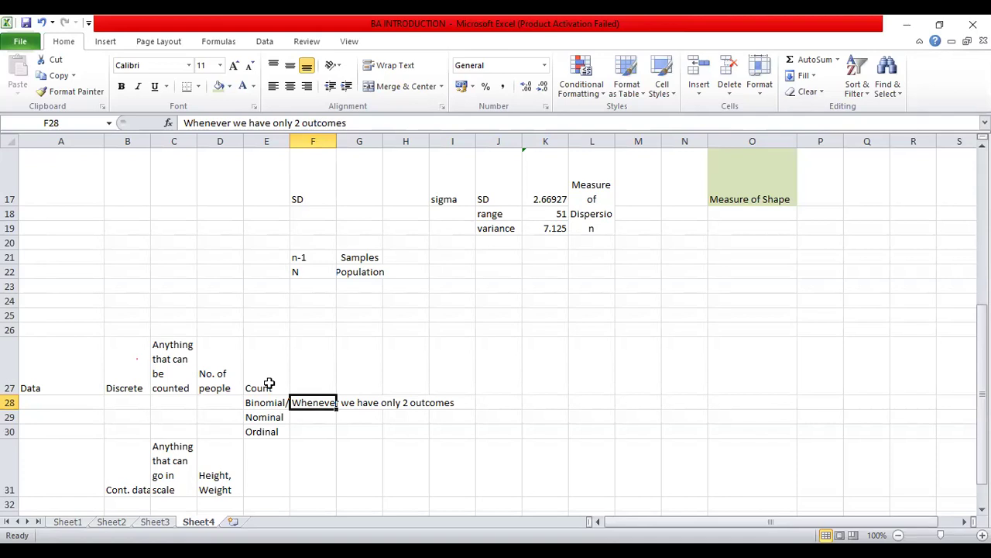
# Step: Enter the examples "Grey, orange" in F29 beside Nominal
pyautogui.press('Return')
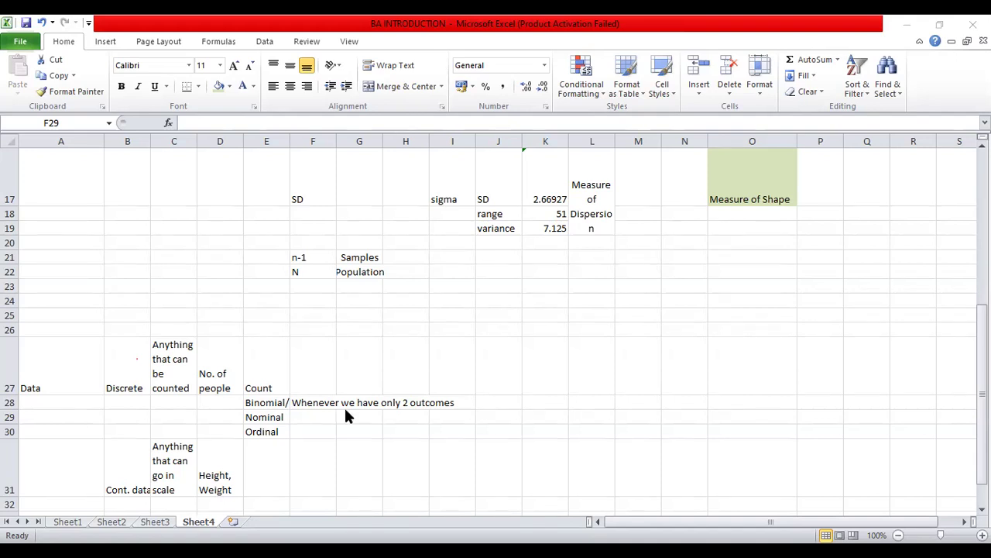
pyautogui.click(304, 418)
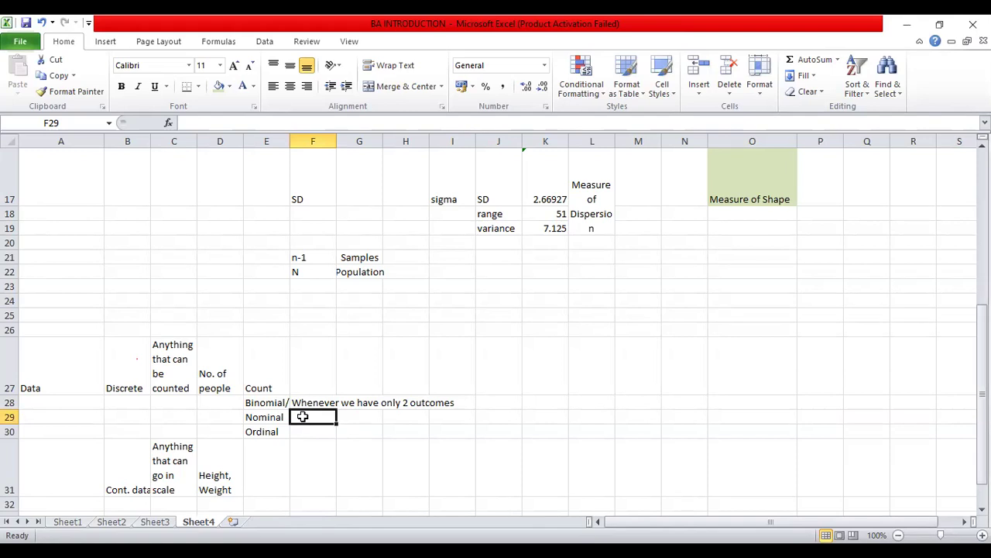
pyautogui.write('Grey')
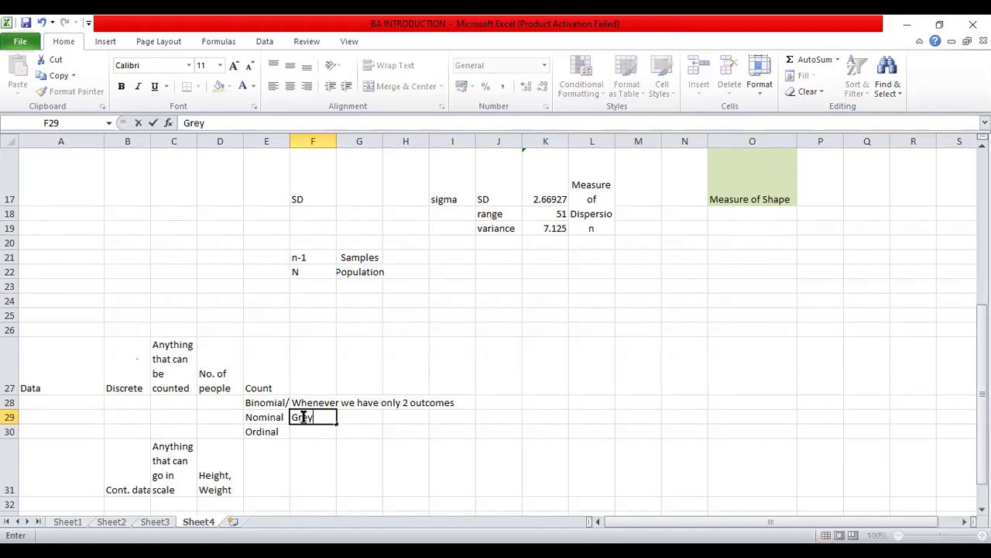
pyautogui.press('Tab')
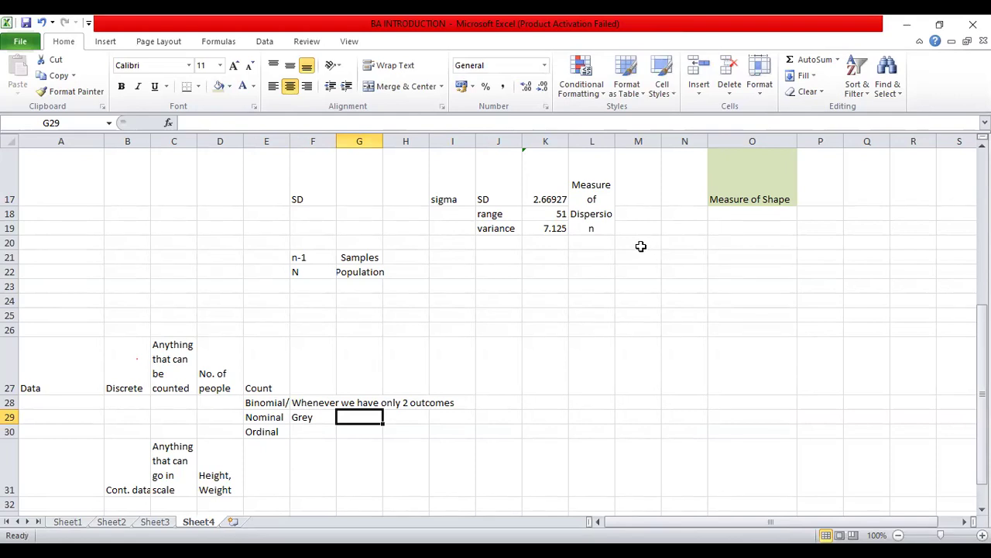
pyautogui.click(323, 418)
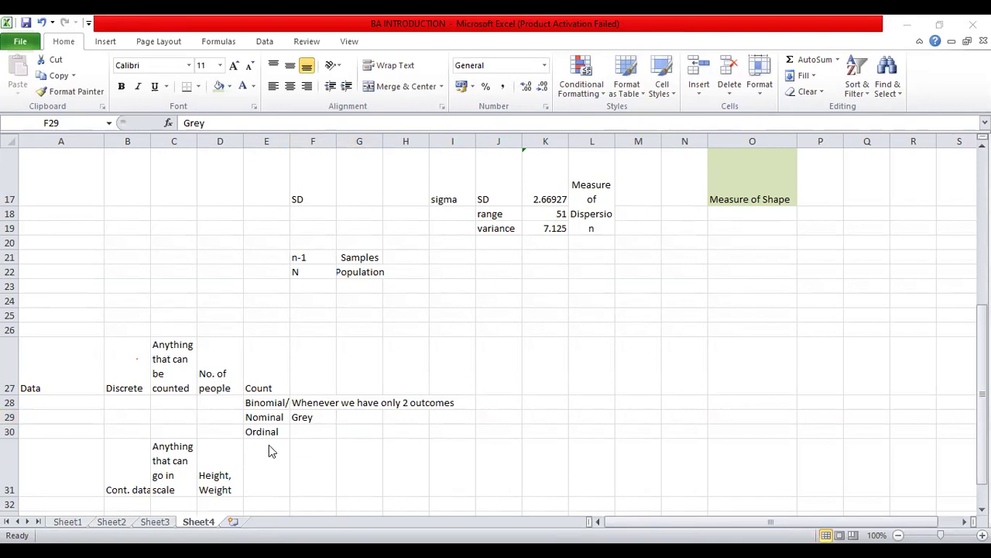
pyautogui.doubleClick(314, 420)
pyautogui.write(', orange')
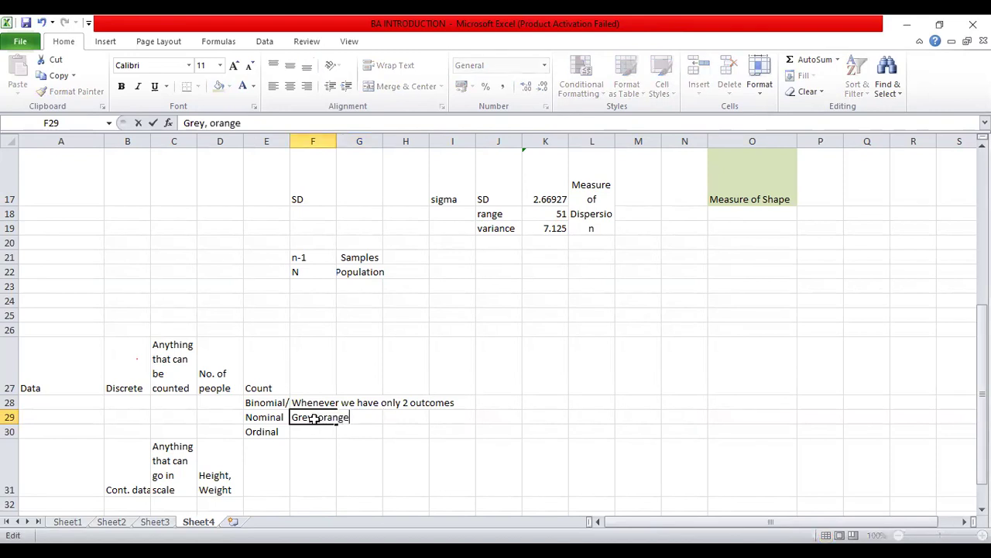
pyautogui.press('Tab')
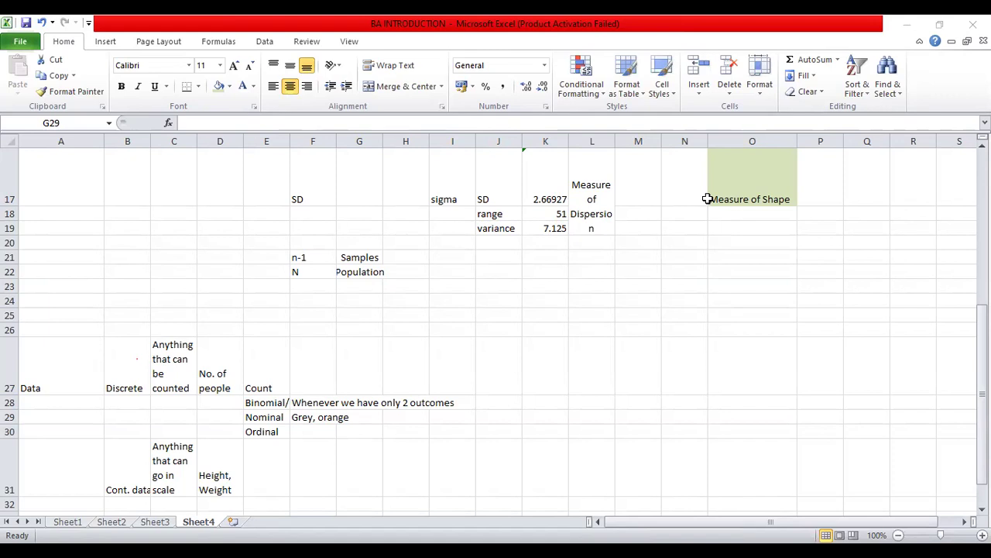
pyautogui.click(686, 291)
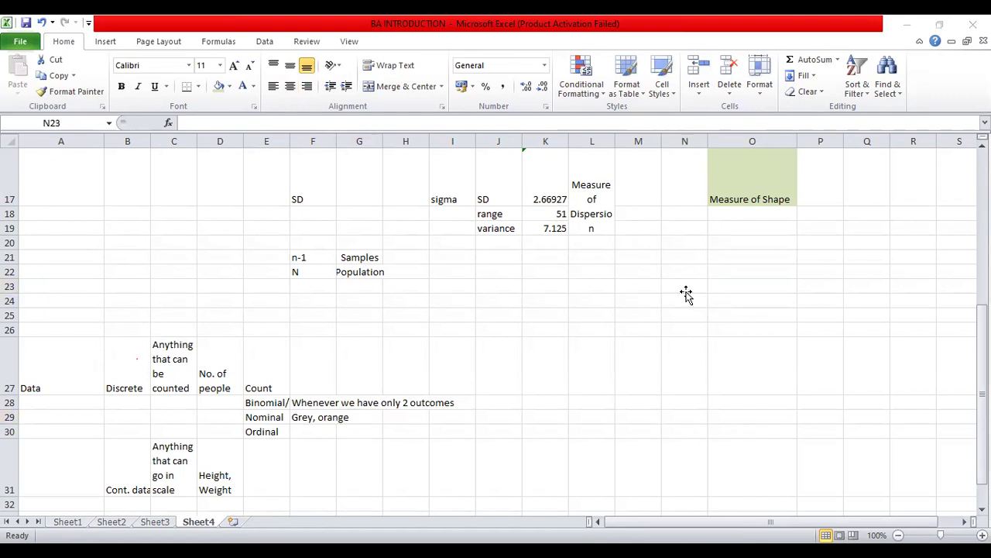
# Step: Enter the definition "When the output is countable within a range" in G29 for the Nominal type
pyautogui.click(313, 417)
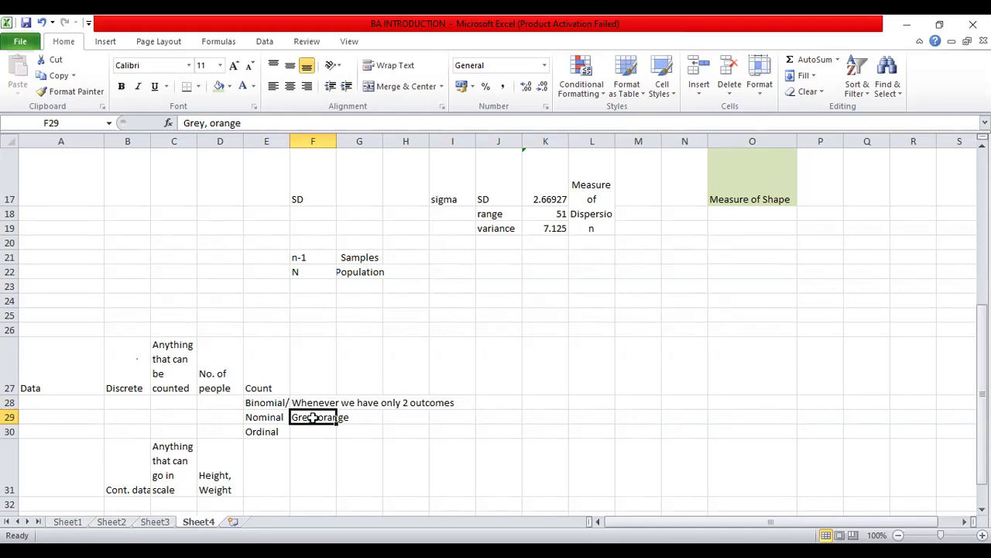
pyautogui.press('Right')
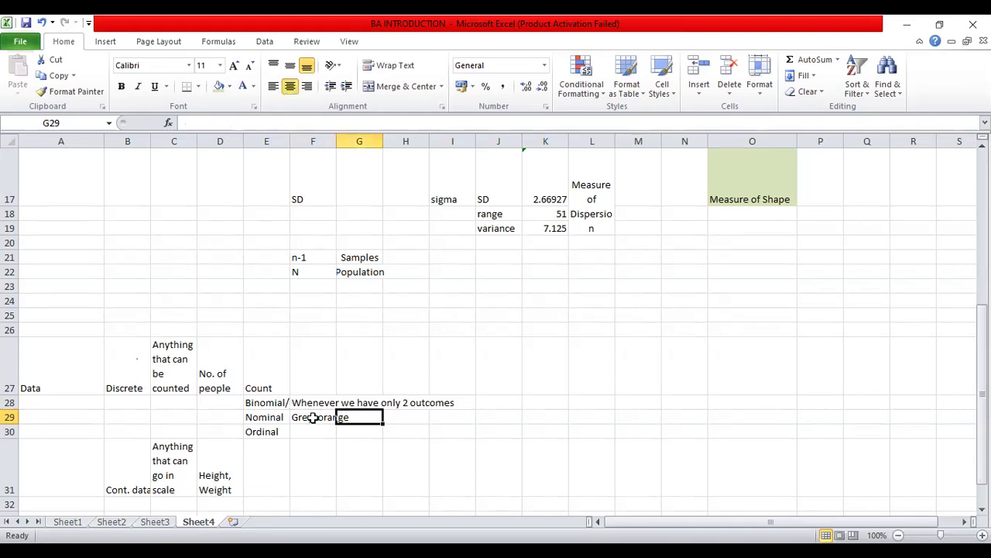
pyautogui.write('When the')
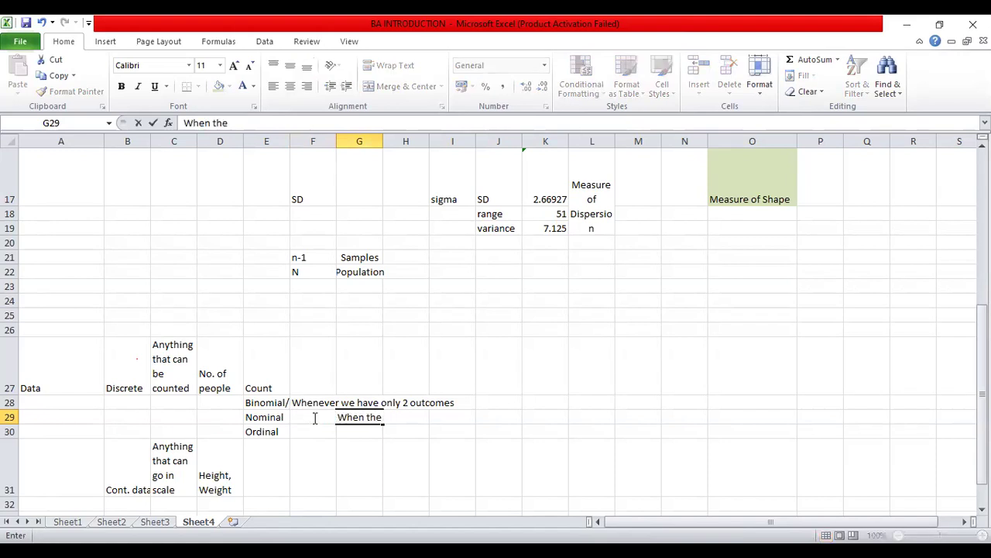
pyautogui.write(' outp')
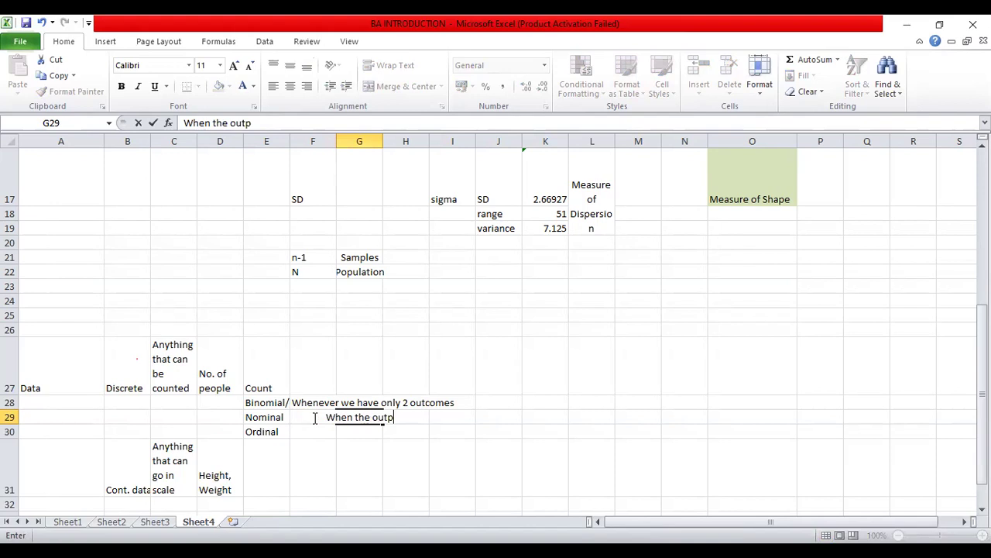
pyautogui.write('ut is ')
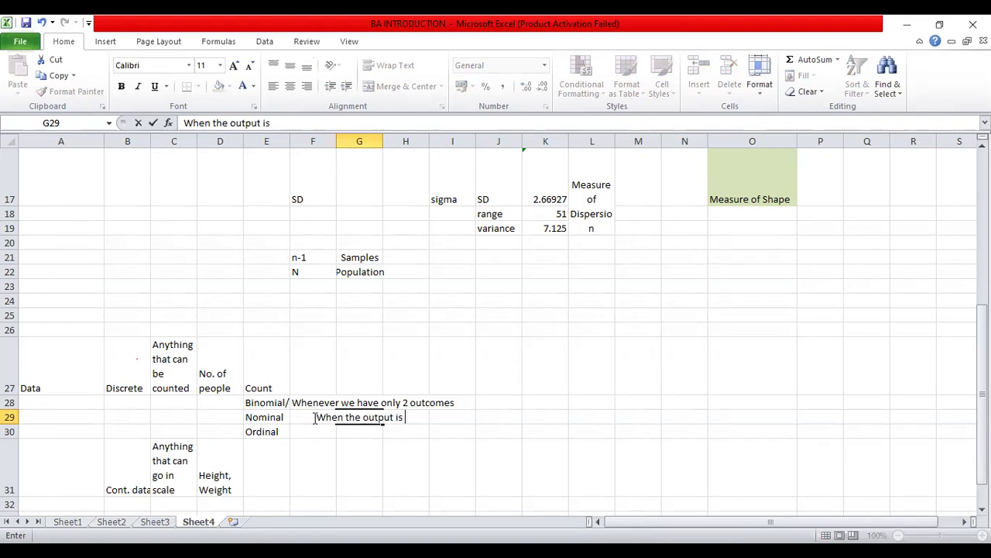
pyautogui.write('countable')
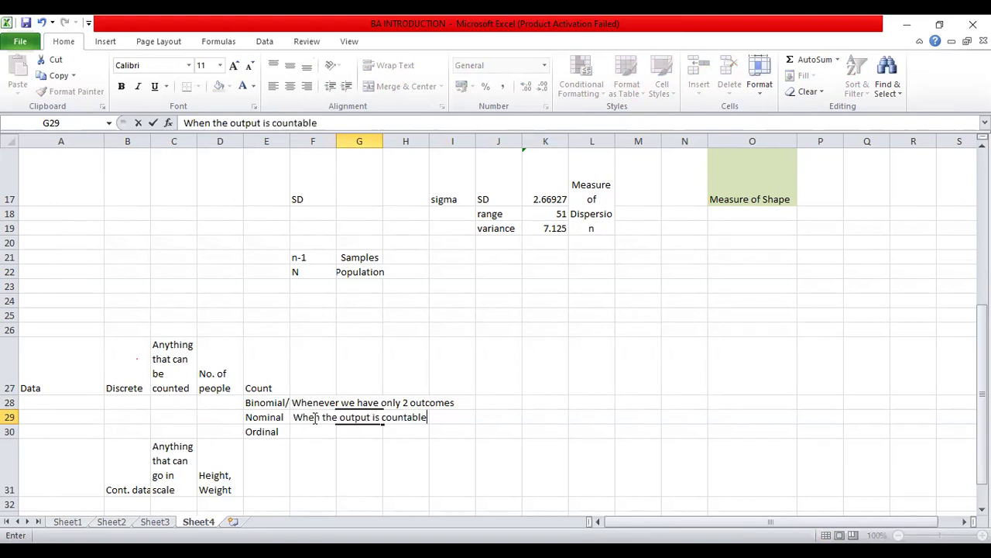
pyautogui.write(' wi')
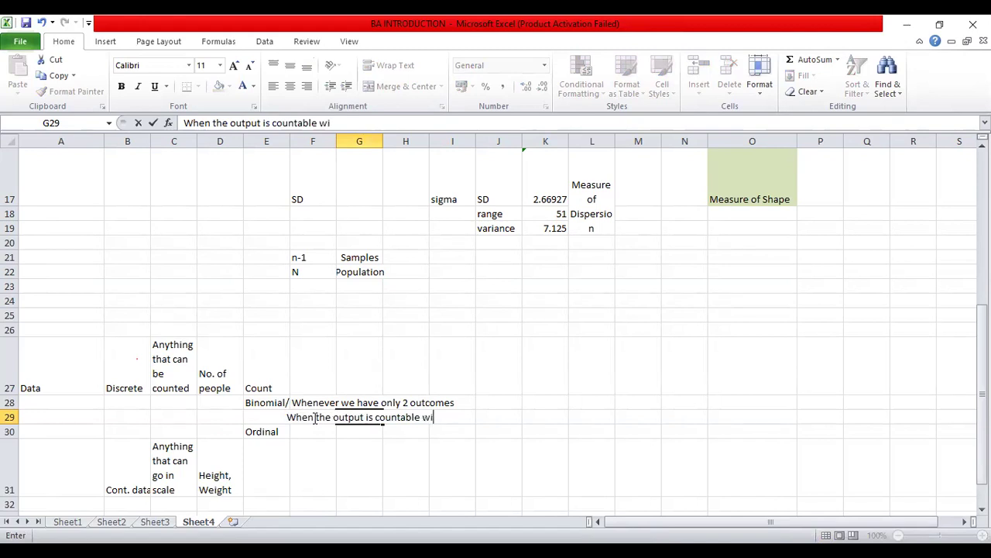
pyautogui.write('thin a range')
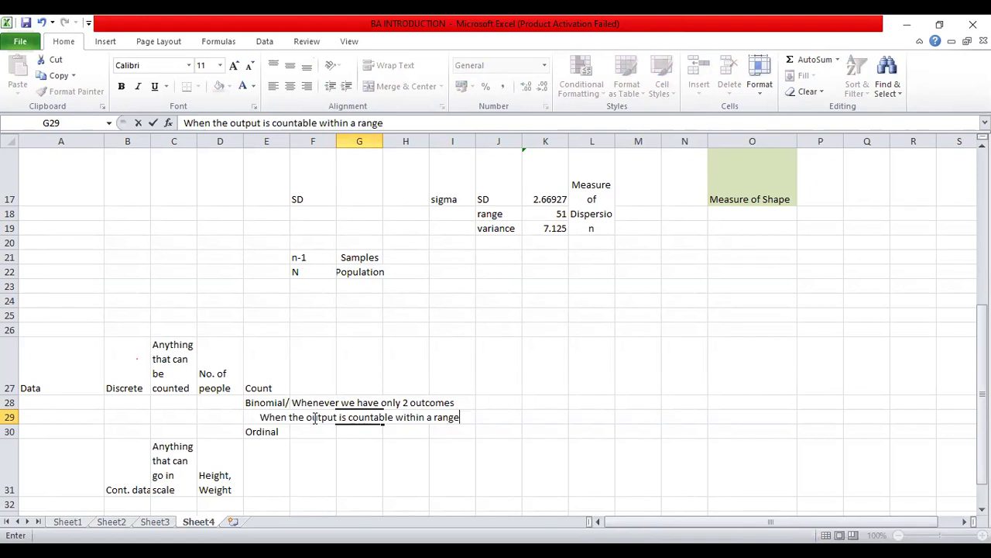
pyautogui.press('Tab')
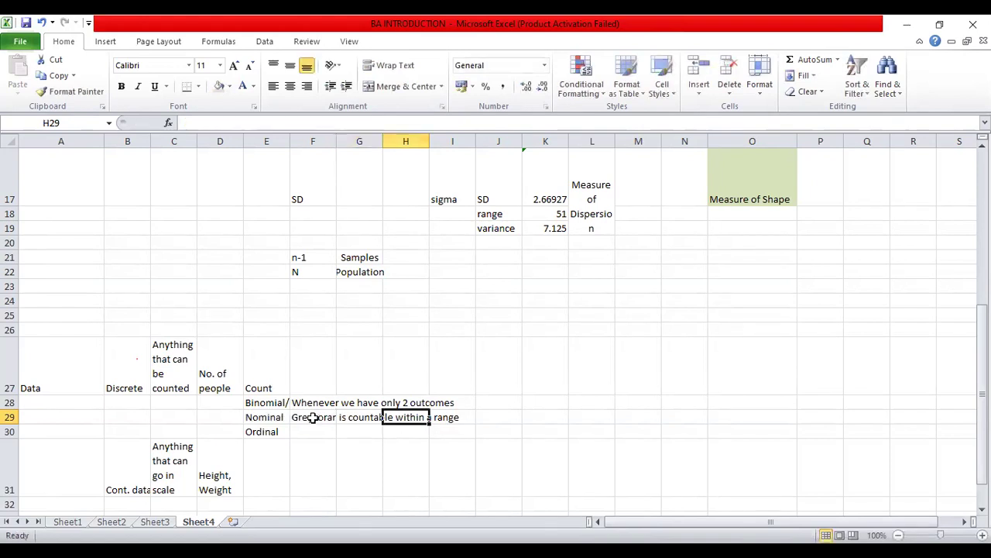
pyautogui.click(312, 417)
pyautogui.click(313, 431)
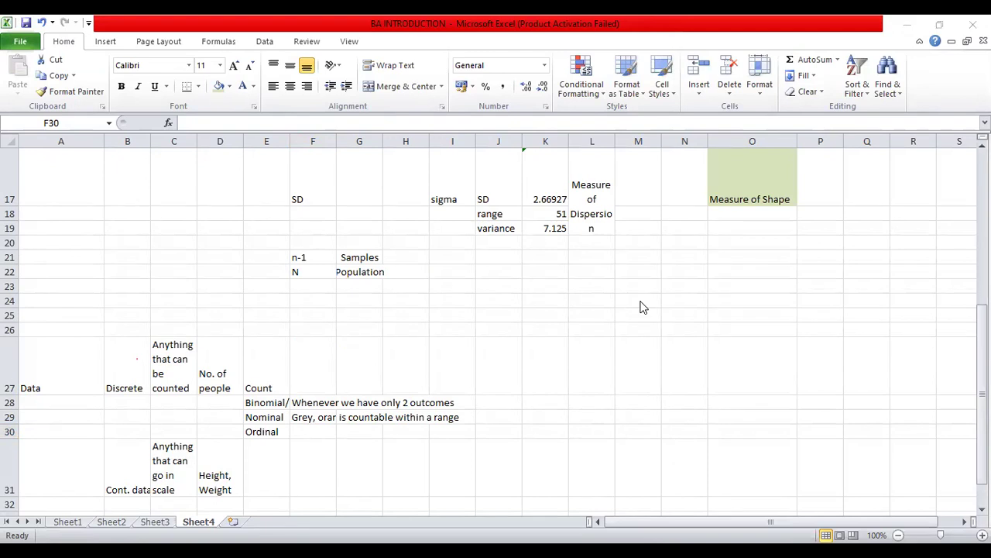
# Step: Start an example list by entering a person's first name in N28 and the value 8.2 in O28
pyautogui.click(675, 401)
pyautogui.write('Kurtm')
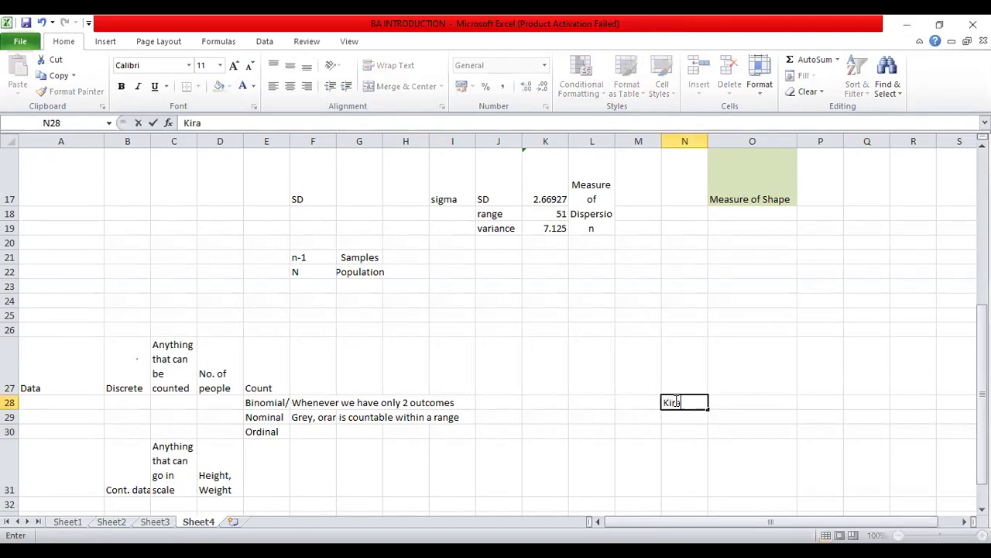
pyautogui.press('Tab')
pyautogui.write('8.2')
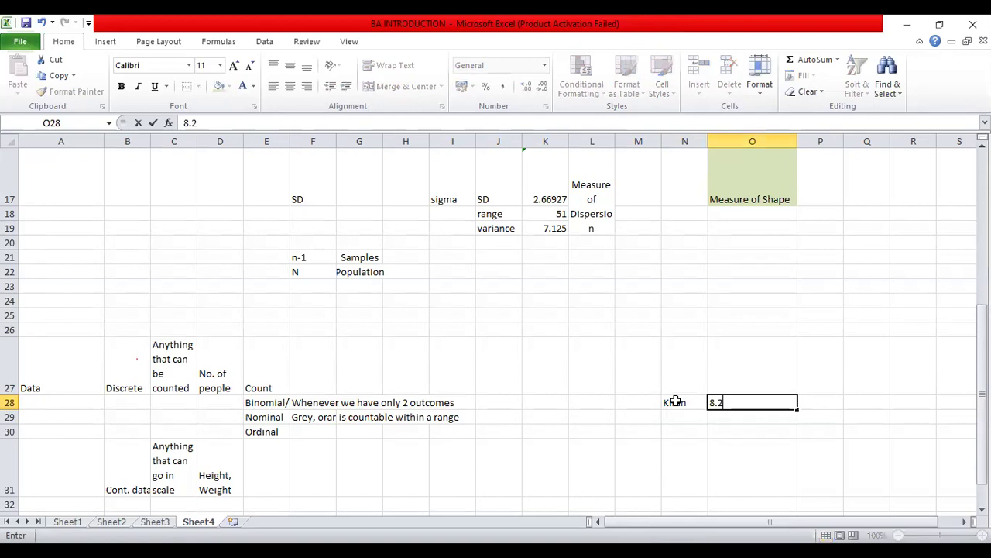
pyautogui.press('Tab')
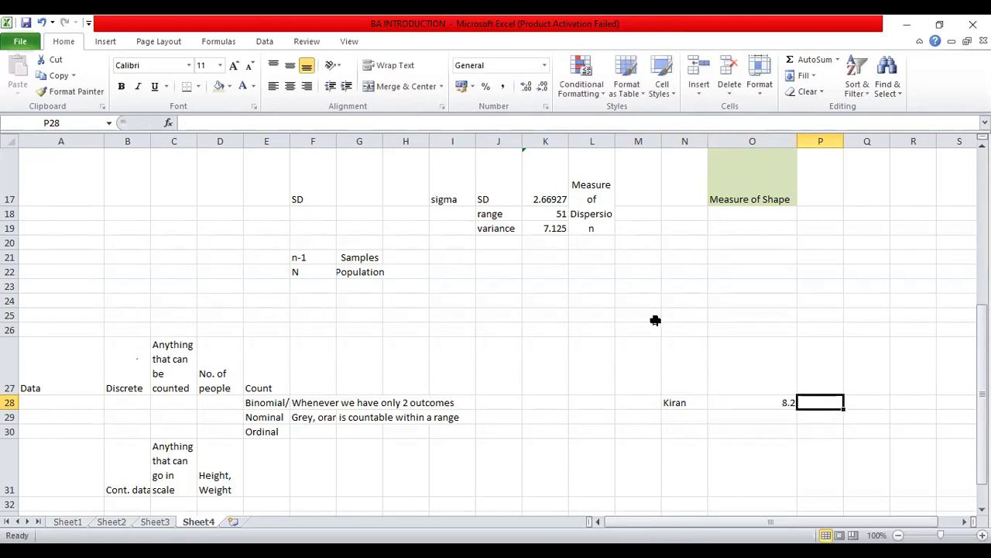
# Step: Add a second entry to the example list with a person's first name in N29 and the value 8.1 in O29
pyautogui.press('Left')
pyautogui.press('Left')
pyautogui.press('Down')
pyautogui.write('Ninaad')
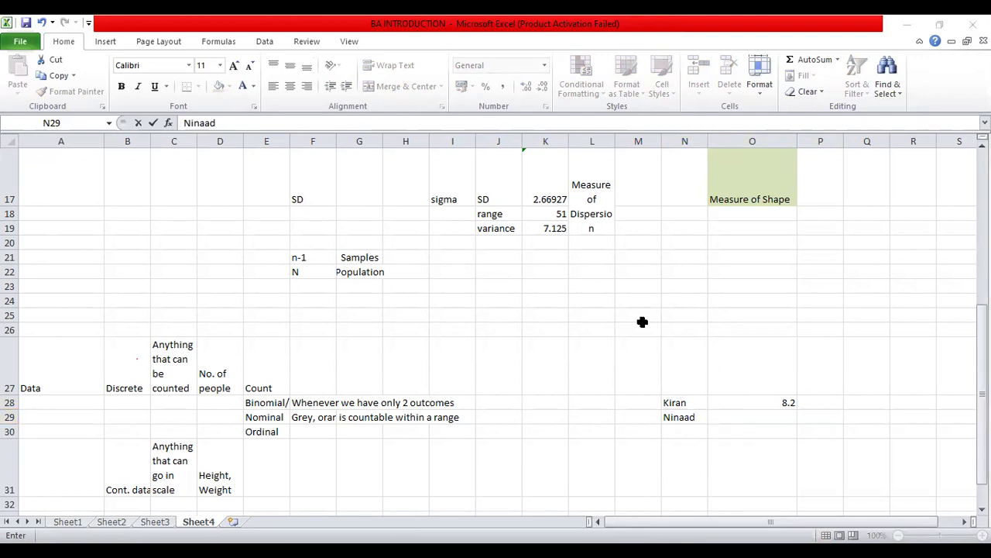
pyautogui.click(766, 415)
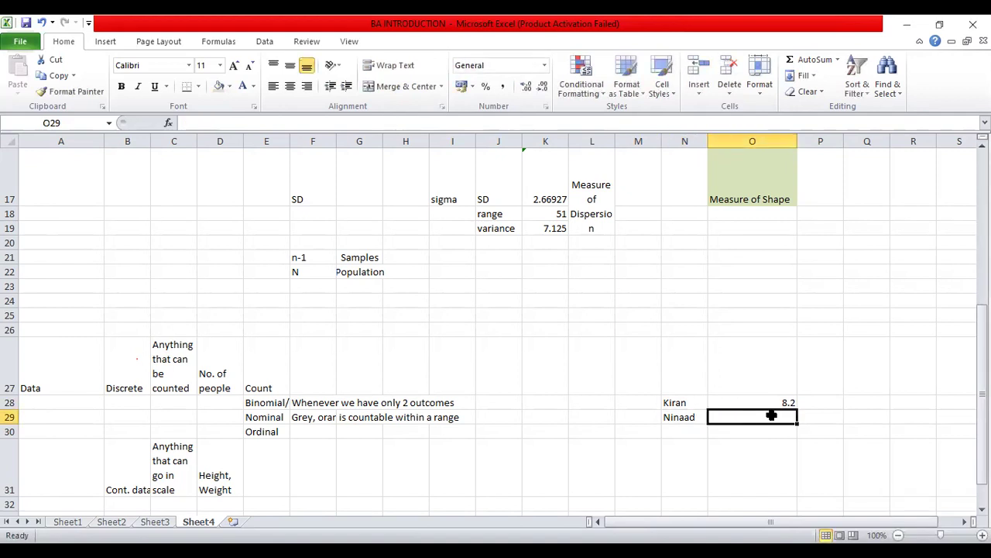
pyautogui.write('8.1')
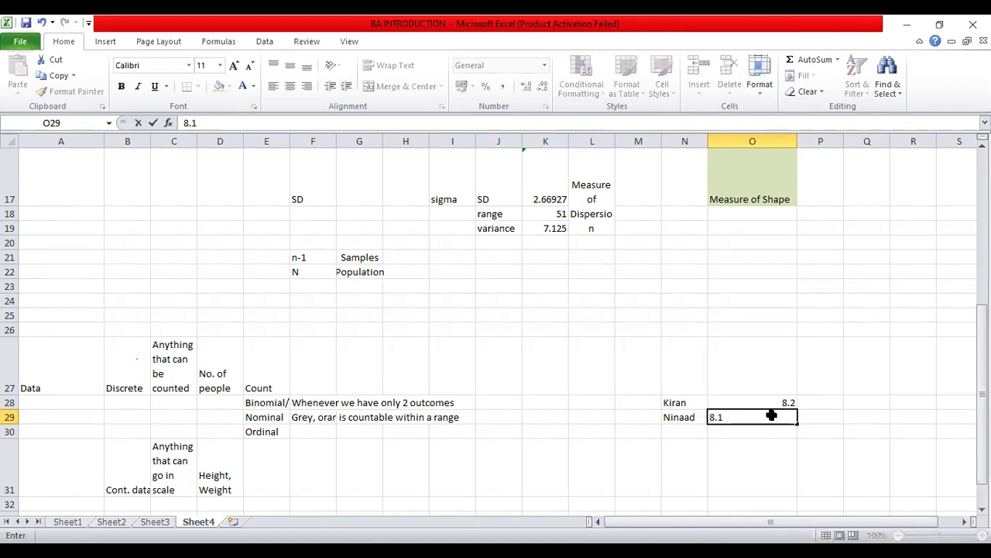
pyautogui.press('Tab')
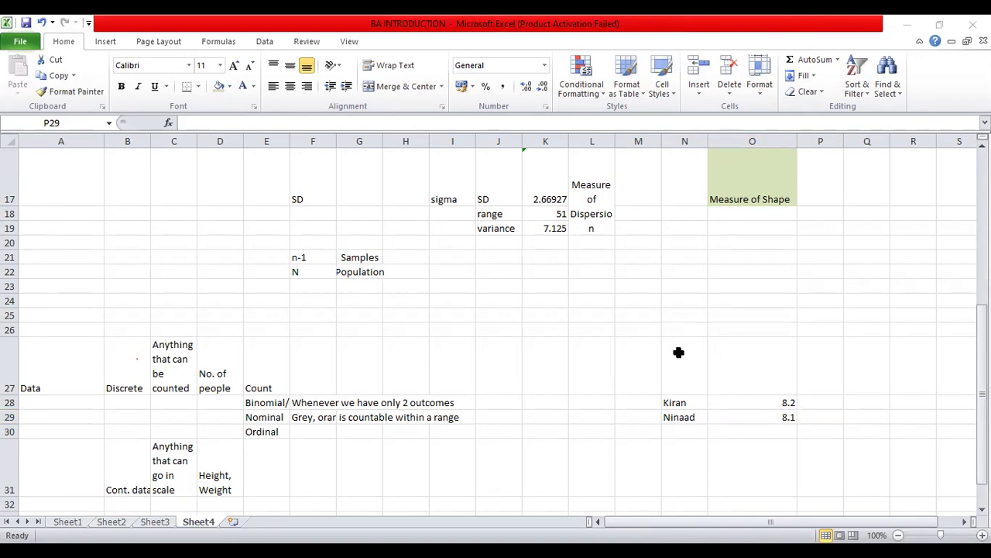
# Step: Add a third entry with a person's first name in N30 and the value 7.6 in O30
pyautogui.click(672, 430)
pyautogui.write('Rakesh')
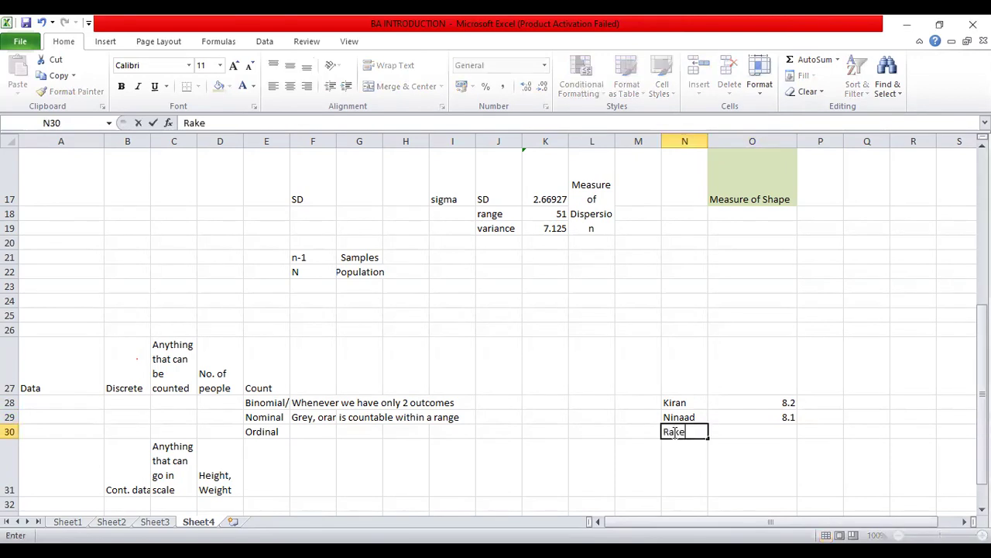
pyautogui.press('Tab')
pyautogui.write('7.6')
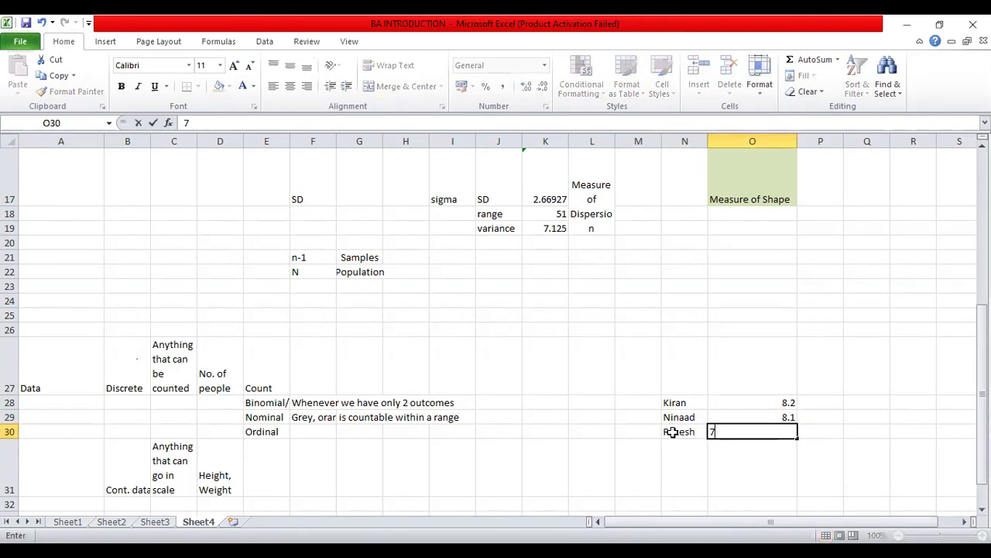
pyautogui.press('Tab')
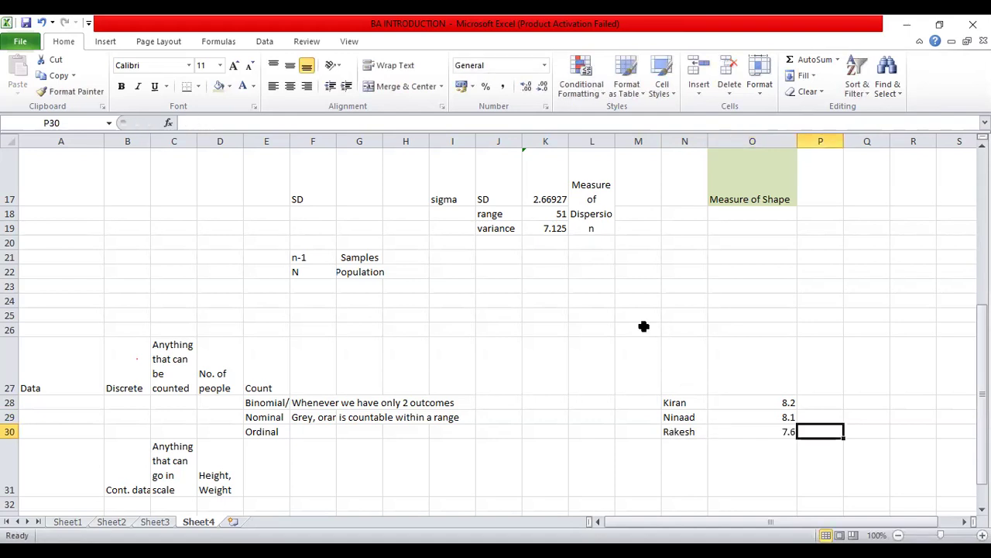
# Step: Add a fourth entry with a person's first name in N31 and the value 7 in O31
pyautogui.click(690, 446)
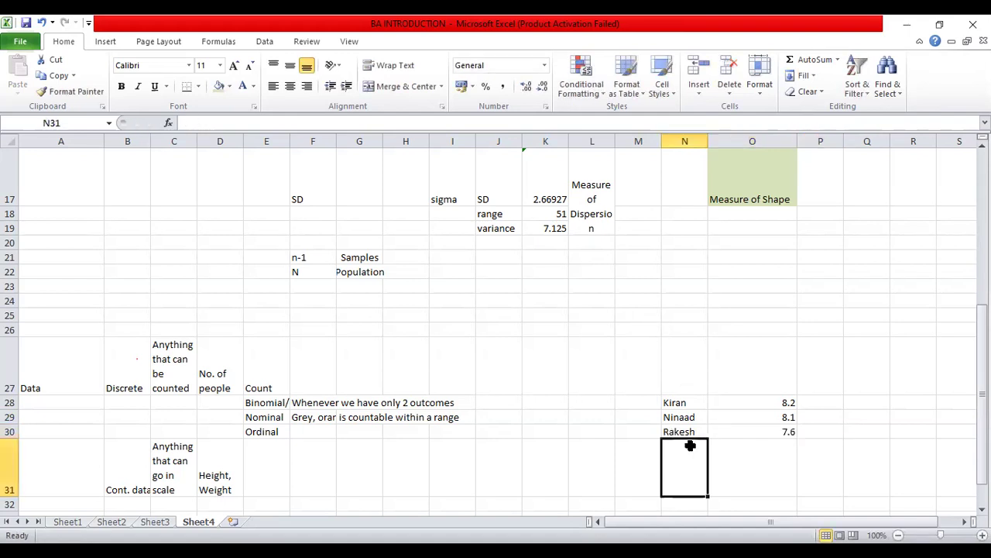
pyautogui.write('Raj')
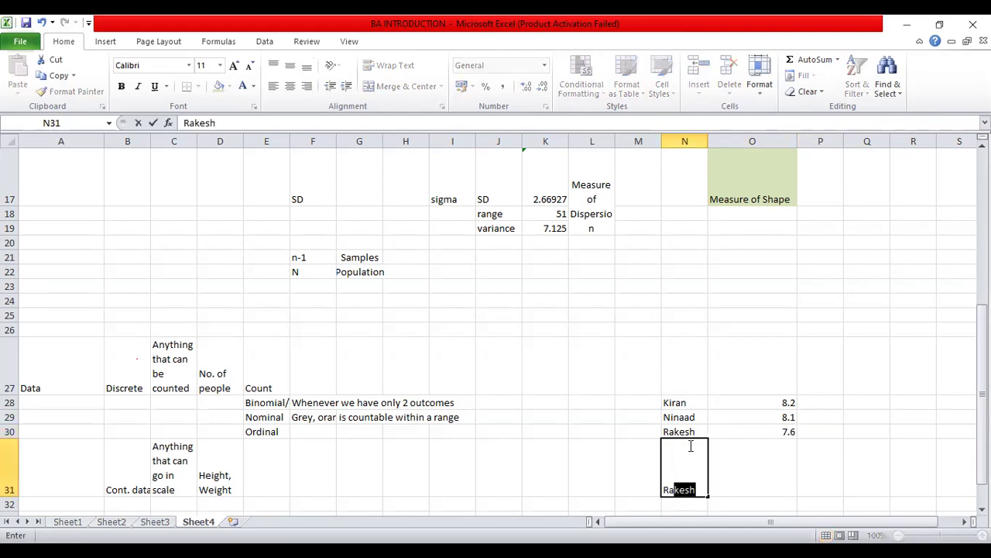
pyautogui.press('Tab')
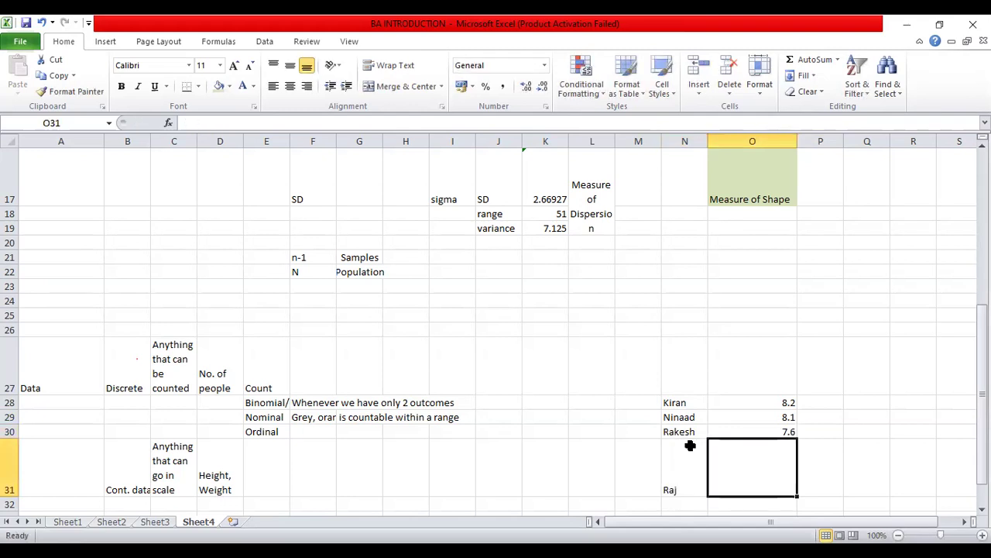
pyautogui.write('7')
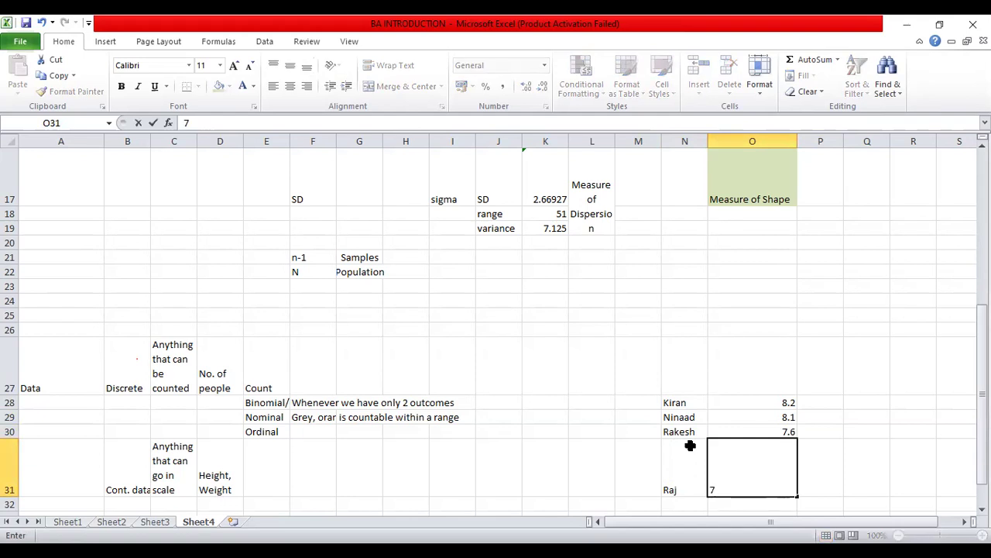
pyautogui.press('Tab')
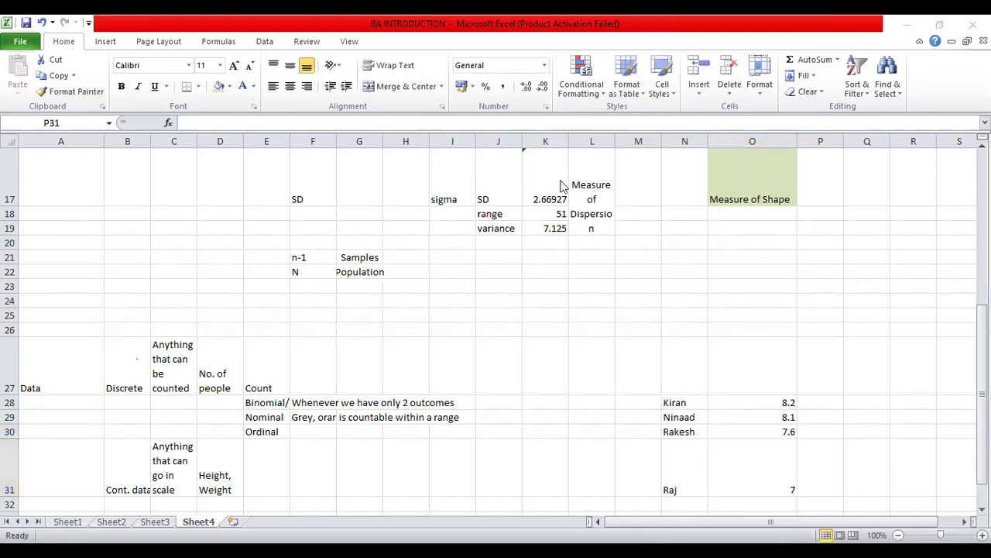
pyautogui.click(763, 403)
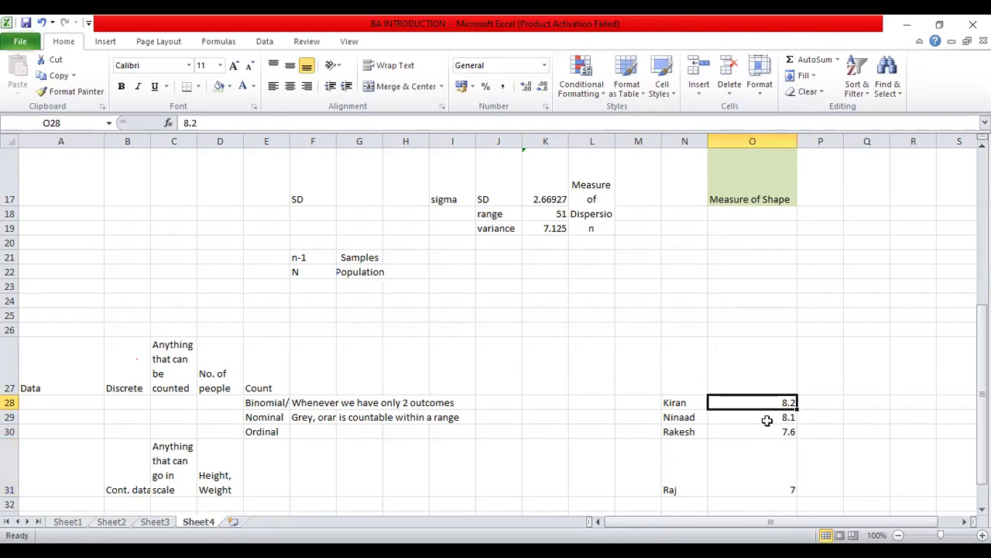
pyautogui.click(765, 417)
pyautogui.click(764, 431)
pyautogui.click(761, 482)
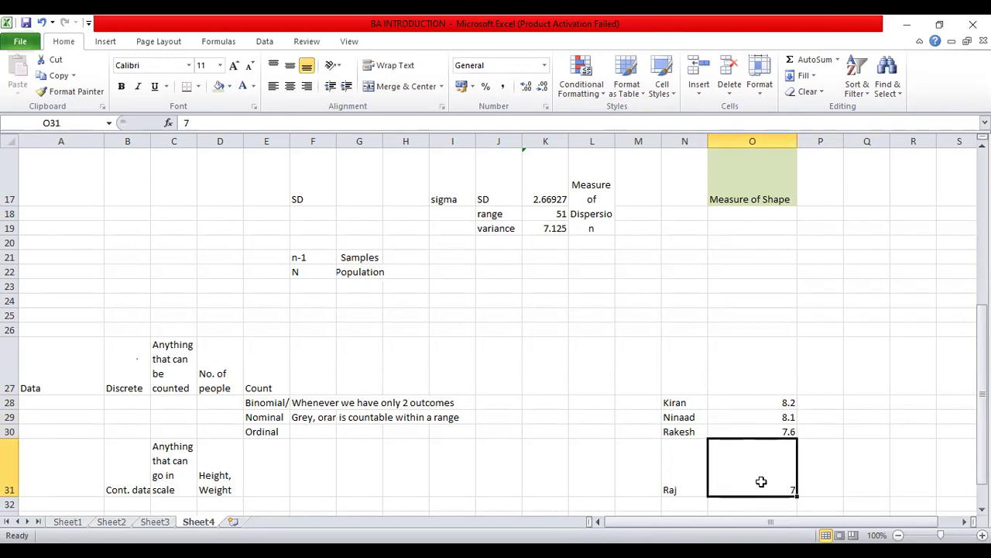
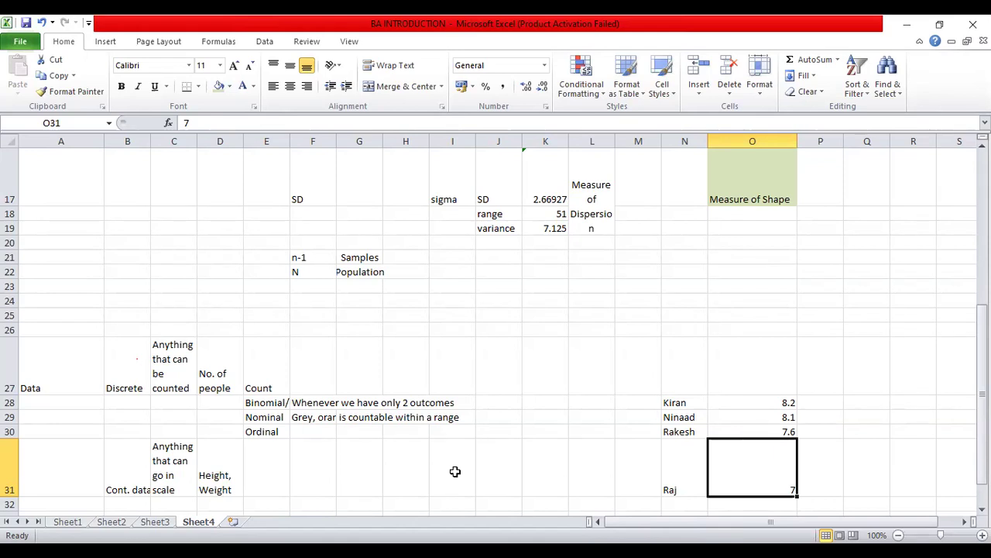
# Step: Enter the definition "If the data can be ordered" in F30 beside Ordinal
pyautogui.click(320, 433)
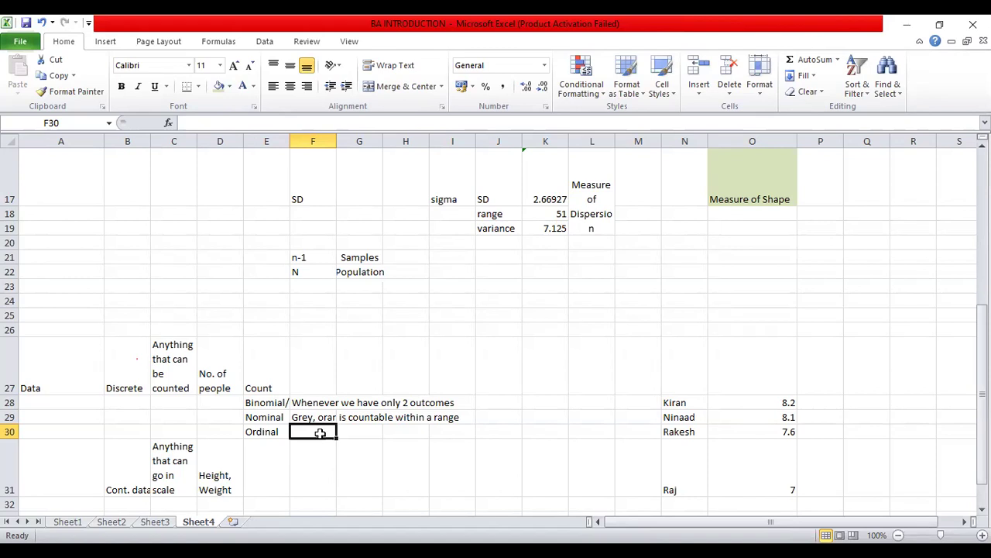
pyautogui.press('Right')
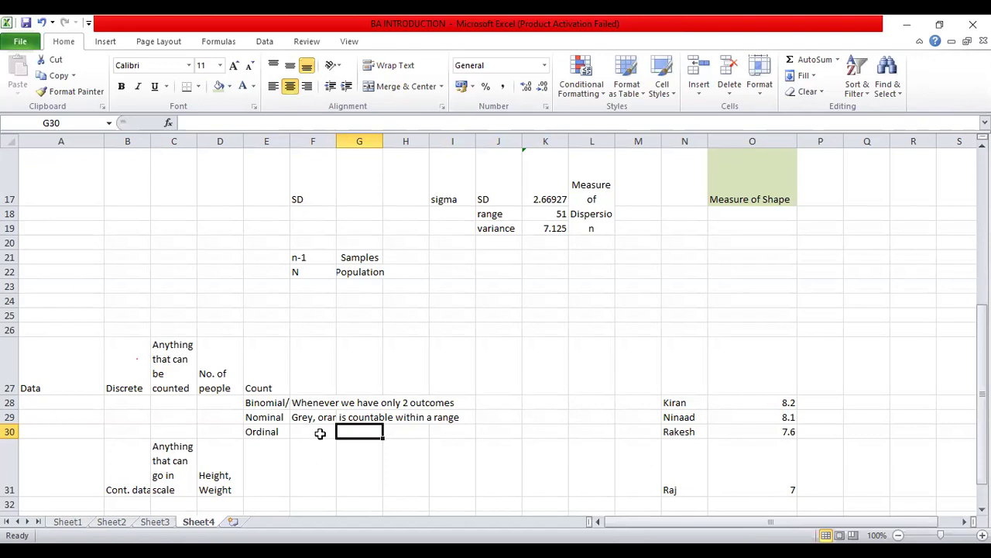
pyautogui.click(320, 434)
pyautogui.write('I')
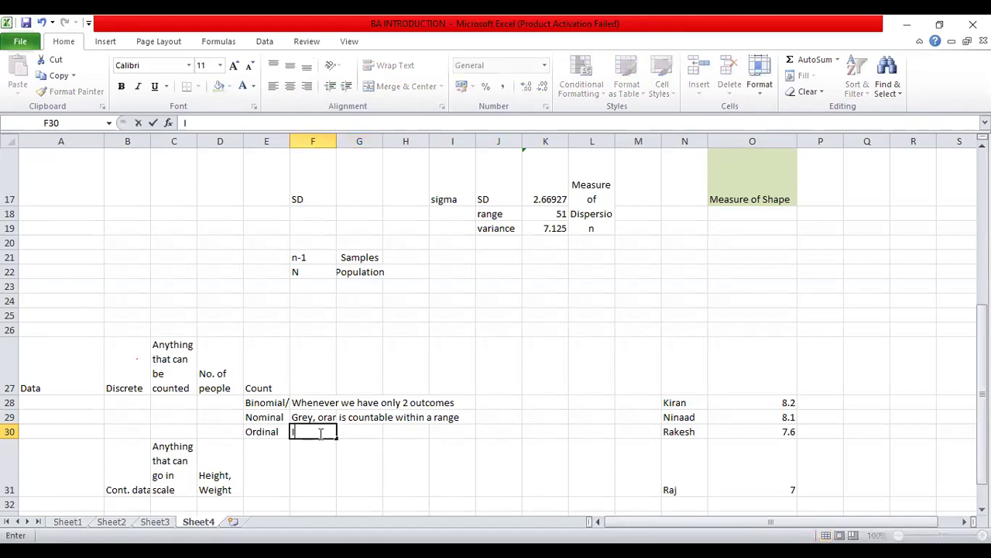
pyautogui.write('f the data can be ')
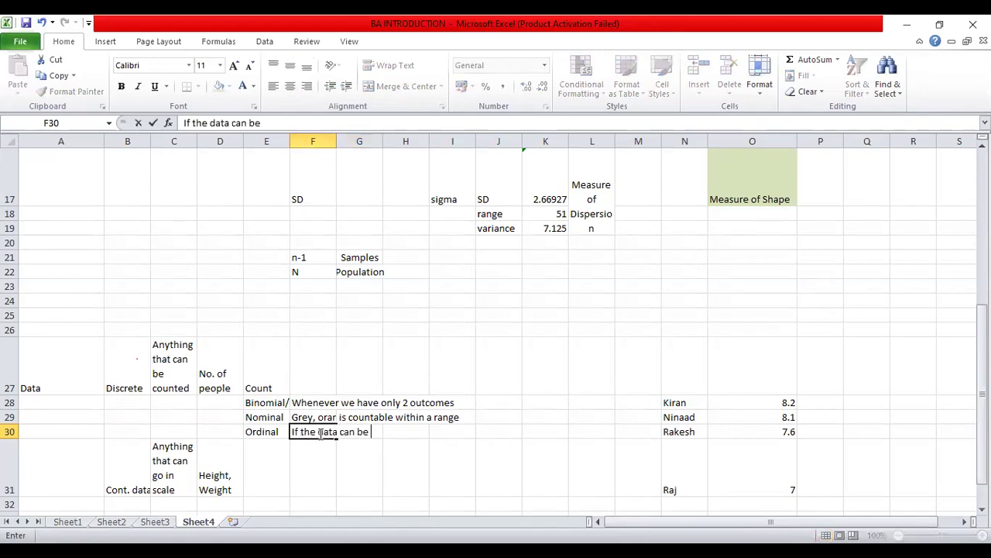
pyautogui.write('ordered')
pyautogui.press('Tab')
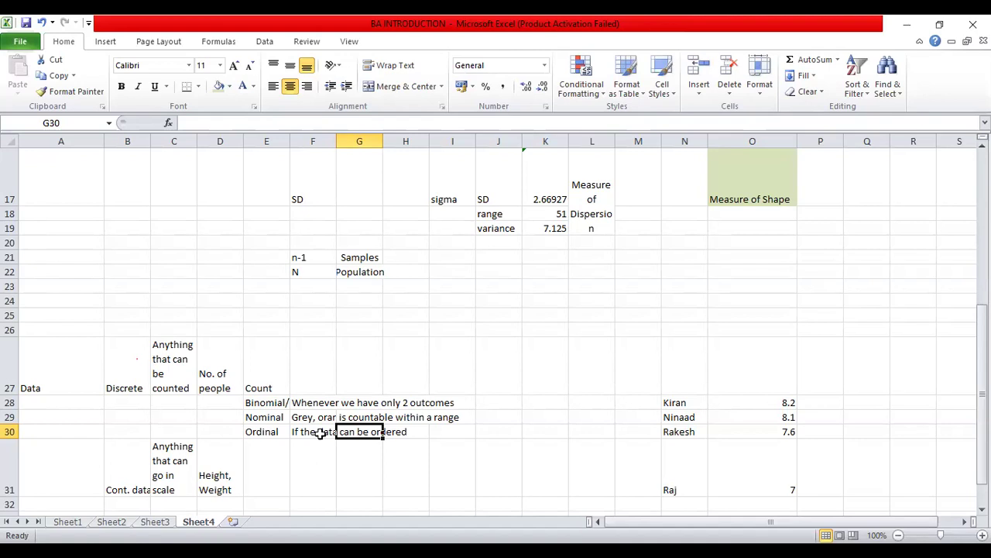
# Step: Review the discrete subtypes under Count and the continuous data entries in rows 27 to 31
pyautogui.press('Left')
pyautogui.press('Left')
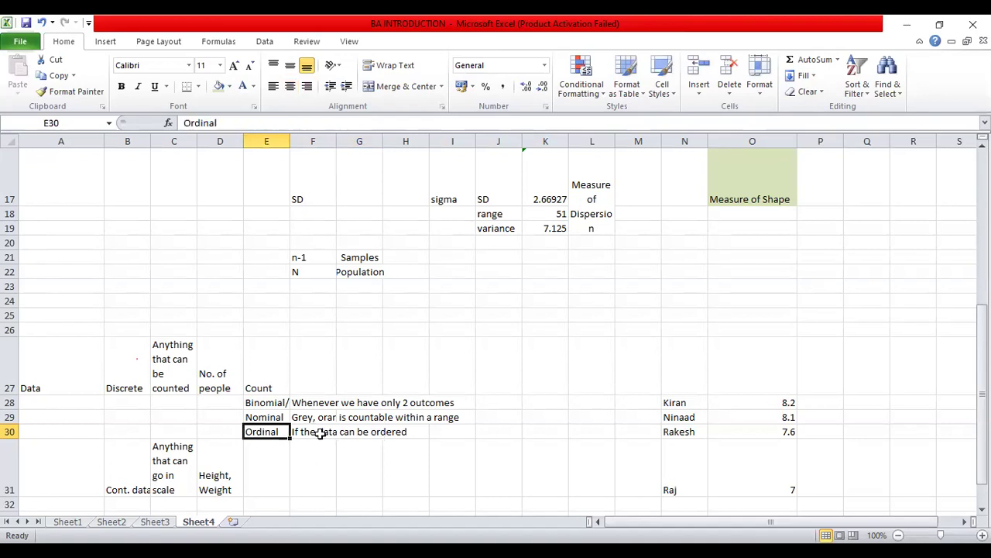
pyautogui.press('Up')
pyautogui.press('Up')
pyautogui.press('Up')
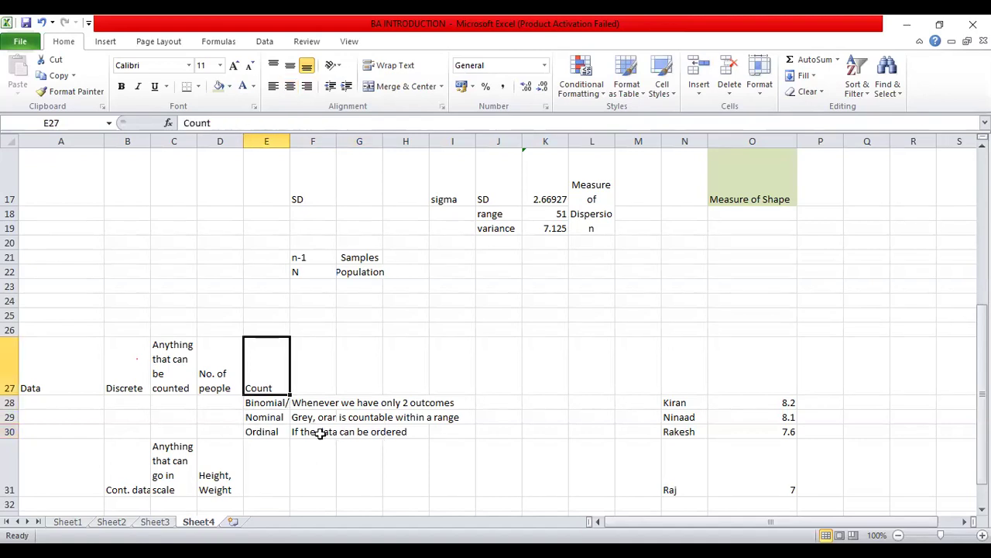
pyautogui.press('Down')
pyautogui.press('Down')
pyautogui.press('Down')
pyautogui.press('Down')
pyautogui.press('Left')
pyautogui.press('Left')
pyautogui.press('Left')
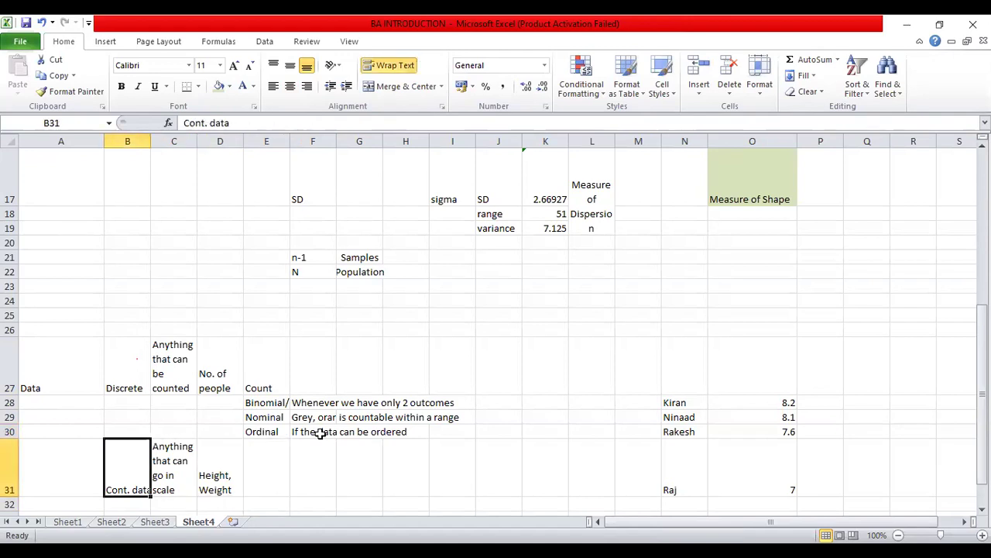
pyautogui.press('Right')
pyautogui.press('Right')
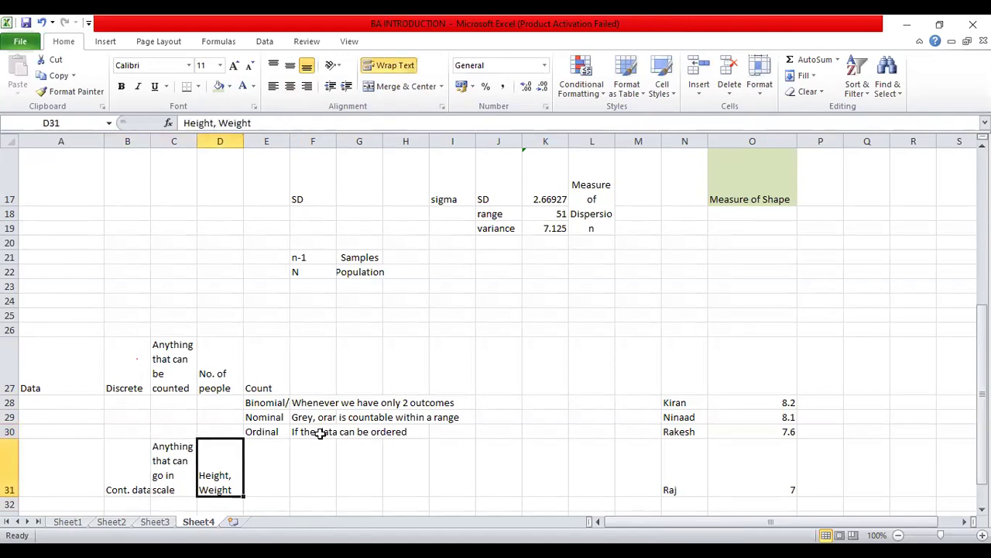
pyautogui.press('Right')
pyautogui.press('Up')
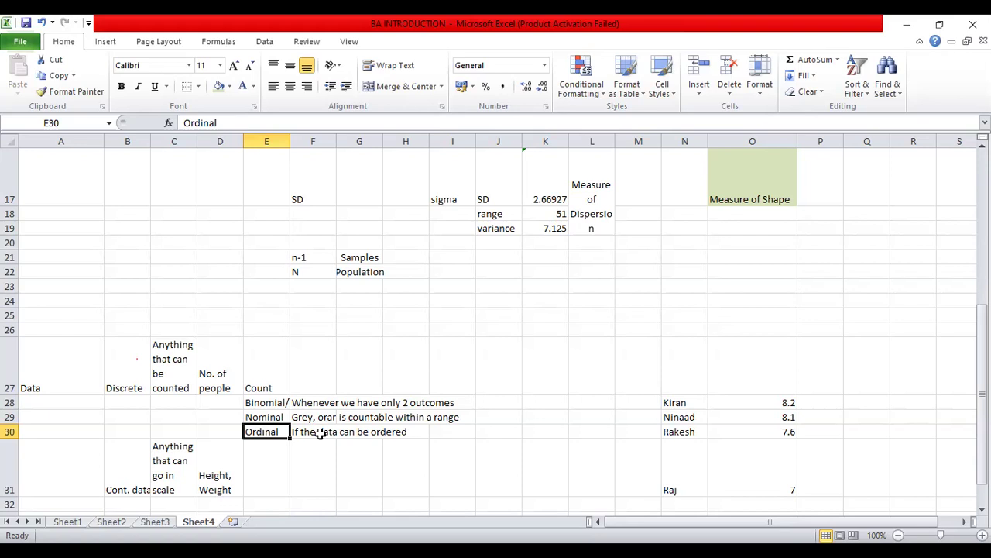
pyautogui.press('Down')
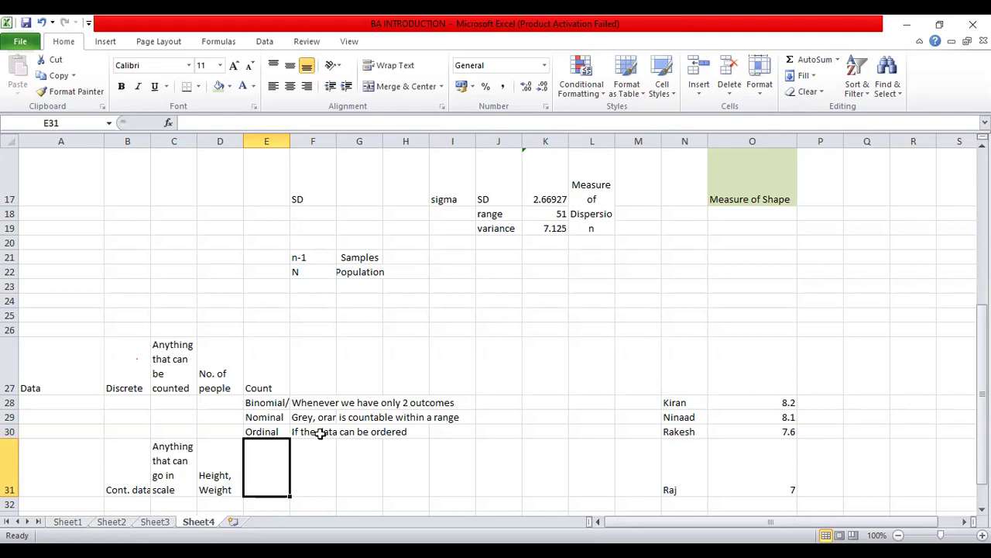
pyautogui.press('Up')
pyautogui.press('Up')
pyautogui.press('Up')
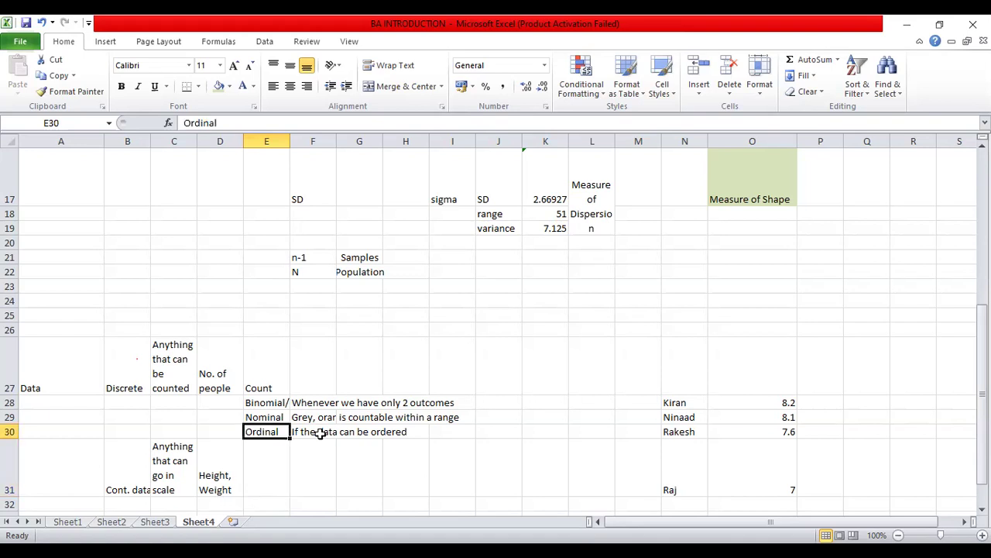
pyautogui.press('Down')
pyautogui.press('Down')
pyautogui.press('Down')
pyautogui.press('Down')
pyautogui.press('Up')
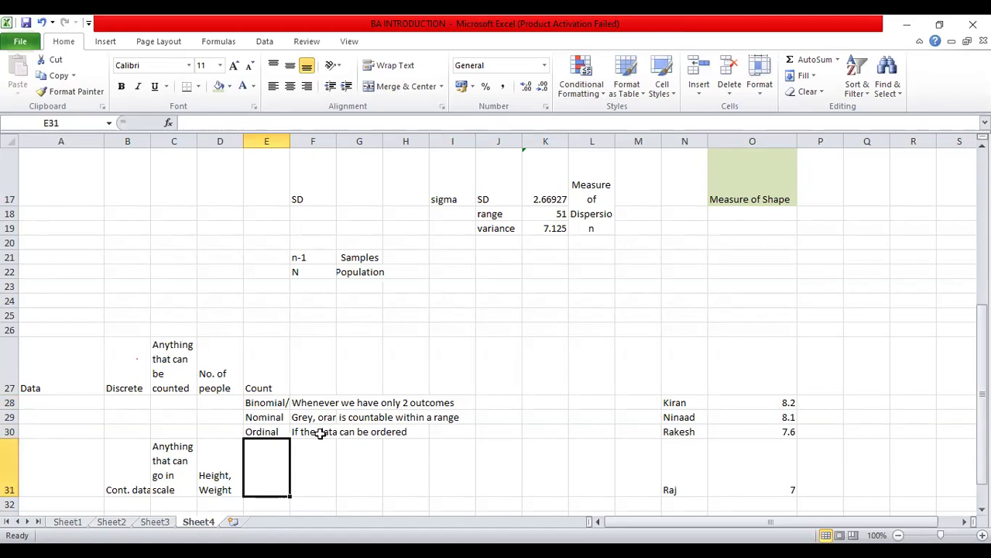
# Step: Enter the label "Classification Problems" in I27 on the Discrete row
pyautogui.press('Up')
pyautogui.press('Up')
pyautogui.press('Up')
pyautogui.press('Up')
pyautogui.press('Right')
pyautogui.press('Right')
pyautogui.press('Right')
pyautogui.press('Right')
pyautogui.press('Down')
pyautogui.press('Down')
pyautogui.press('Down')
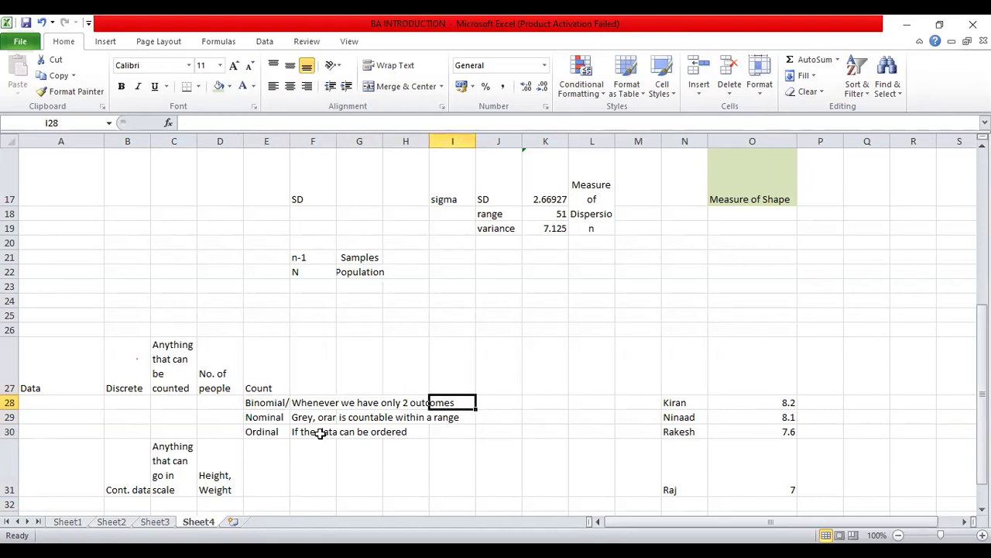
pyautogui.press('Up')
pyautogui.press('Up')
pyautogui.press('Up')
pyautogui.write('cLASS')
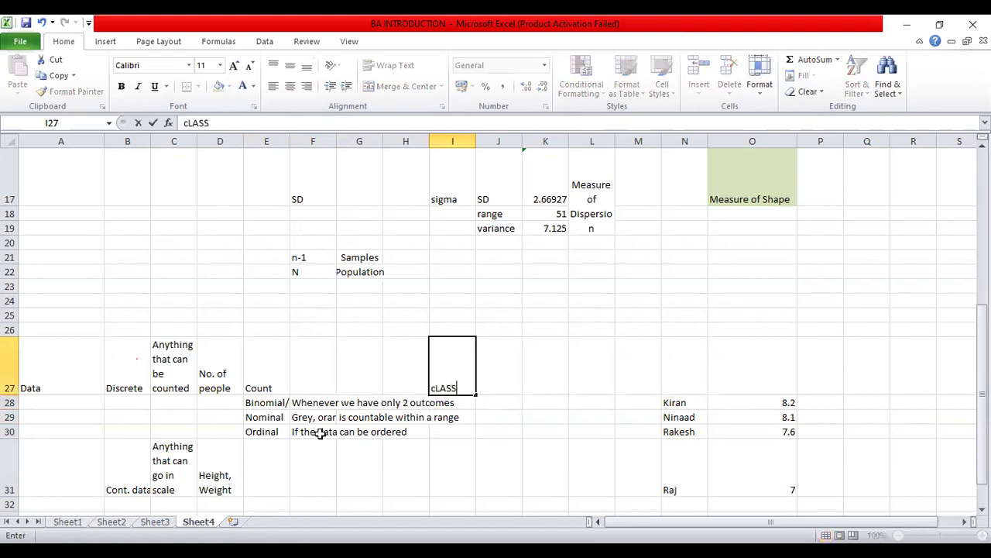
pyautogui.write('IFICATIO')
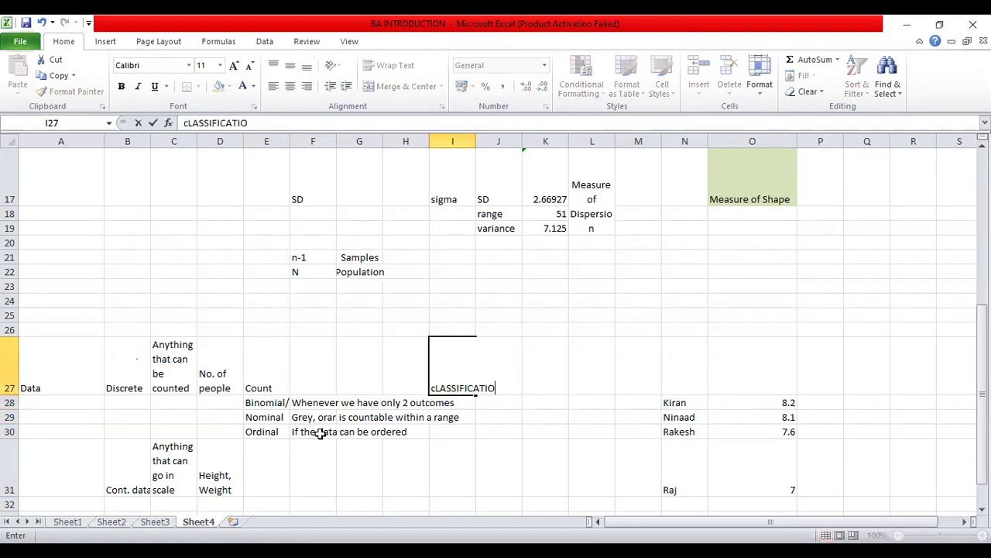
pyautogui.write('N Pro')
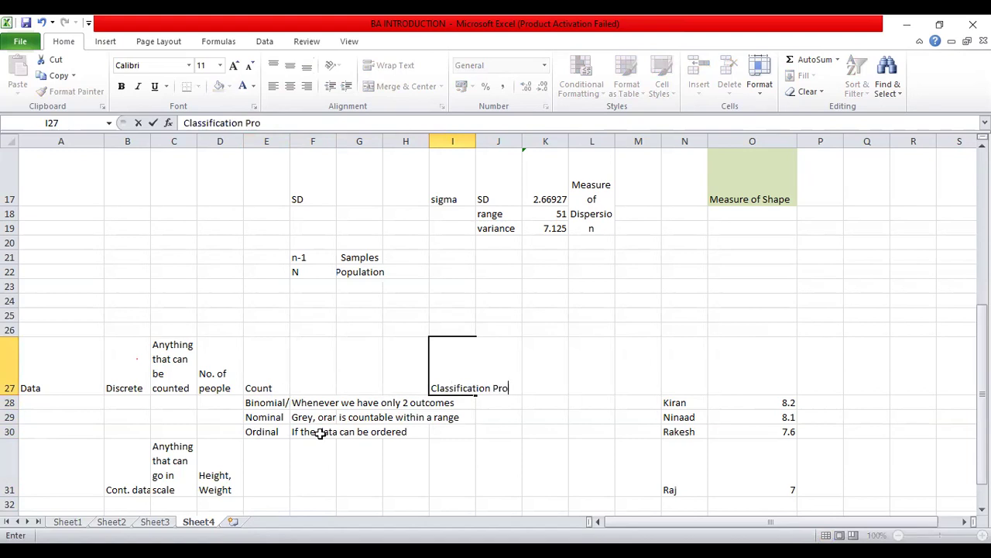
pyautogui.write('blems')
pyautogui.press('Tab')
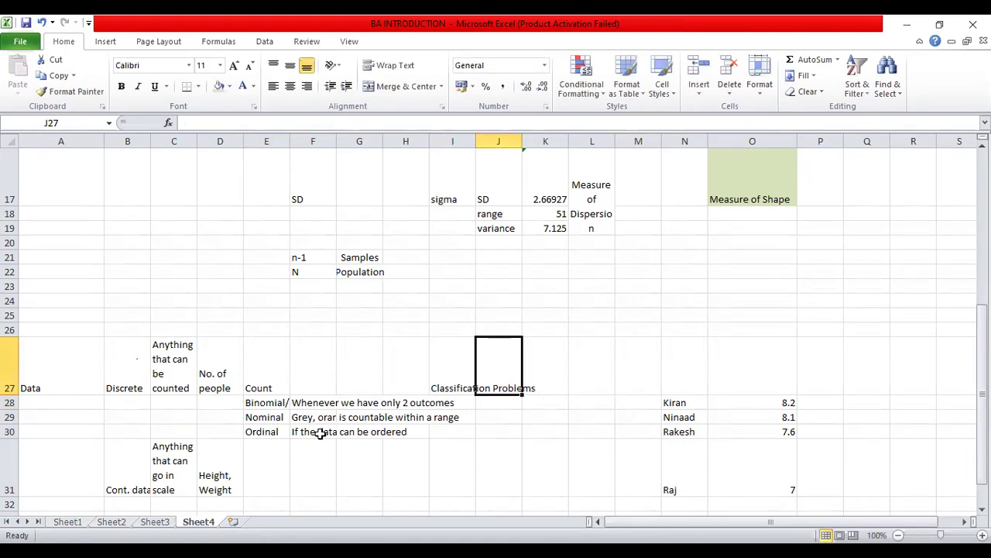
# Step: Enter the label "Regression Problems" in I31 on the Cont. data row
pyautogui.press('Right')
pyautogui.press('Right')
pyautogui.press('Right')
pyautogui.press('Right')
pyautogui.press('Left')
pyautogui.press('Left')
pyautogui.press('Left')
pyautogui.press('Left')
pyautogui.press('Left')
pyautogui.press('Down')
pyautogui.press('Down')
pyautogui.press('Down')
pyautogui.press('Down')
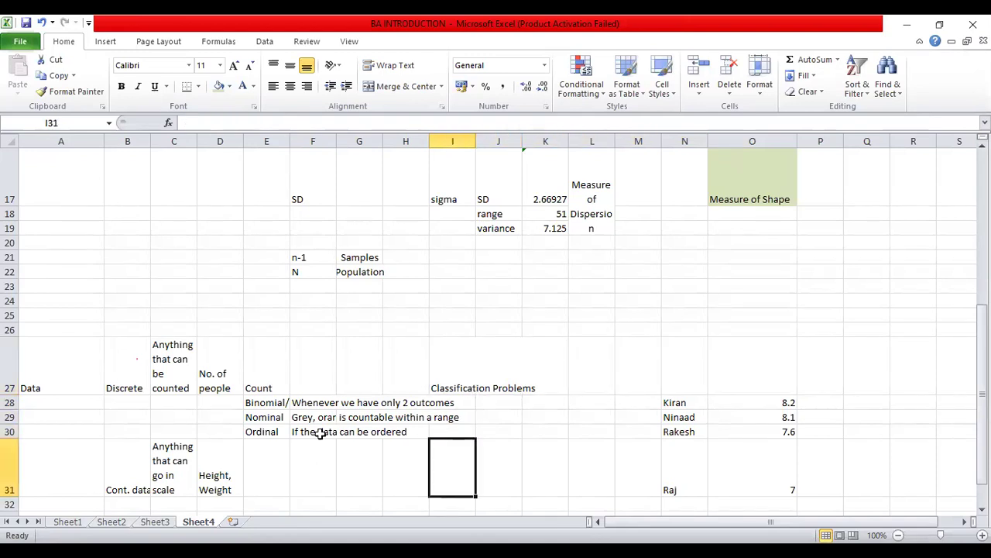
pyautogui.write('Reg')
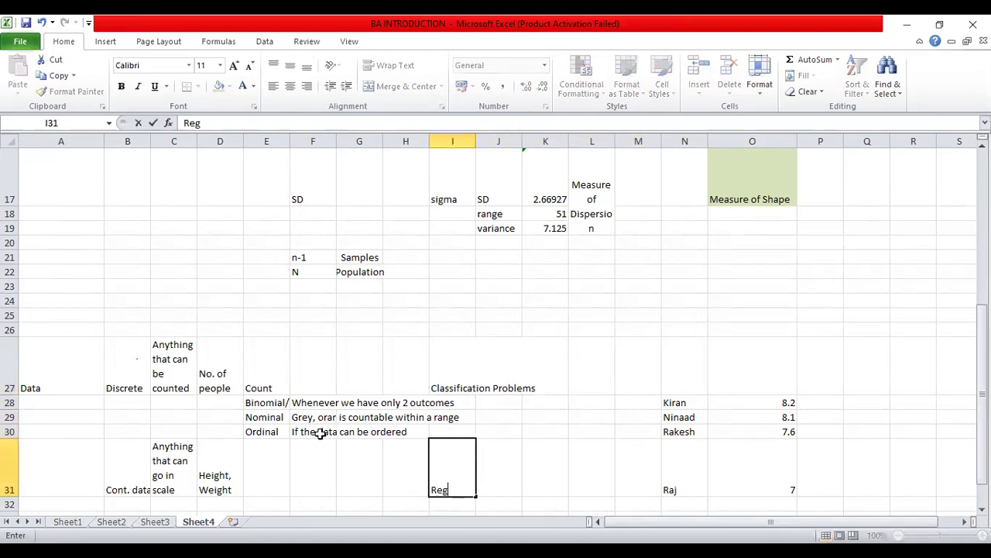
pyautogui.write('ression')
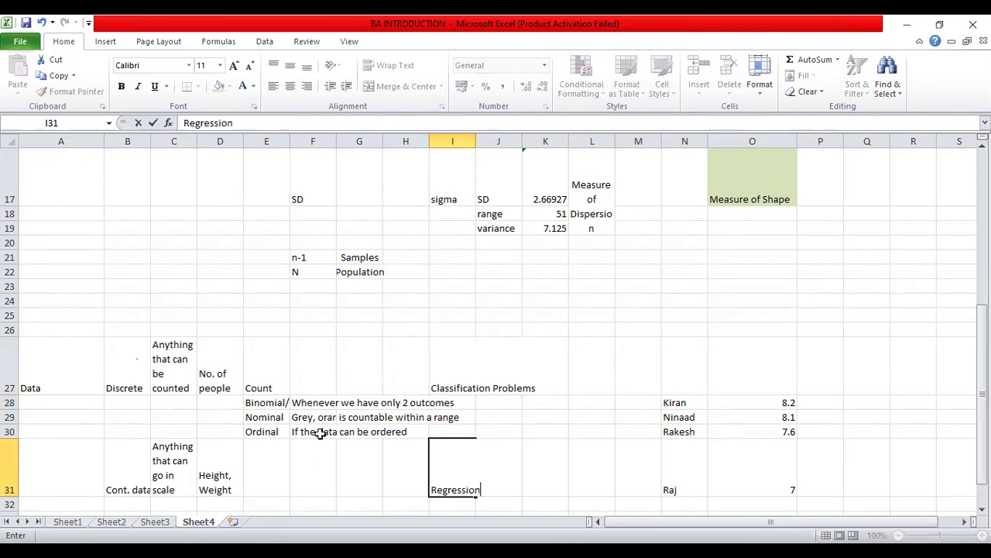
pyautogui.write(' Problems')
pyautogui.press('Tab')
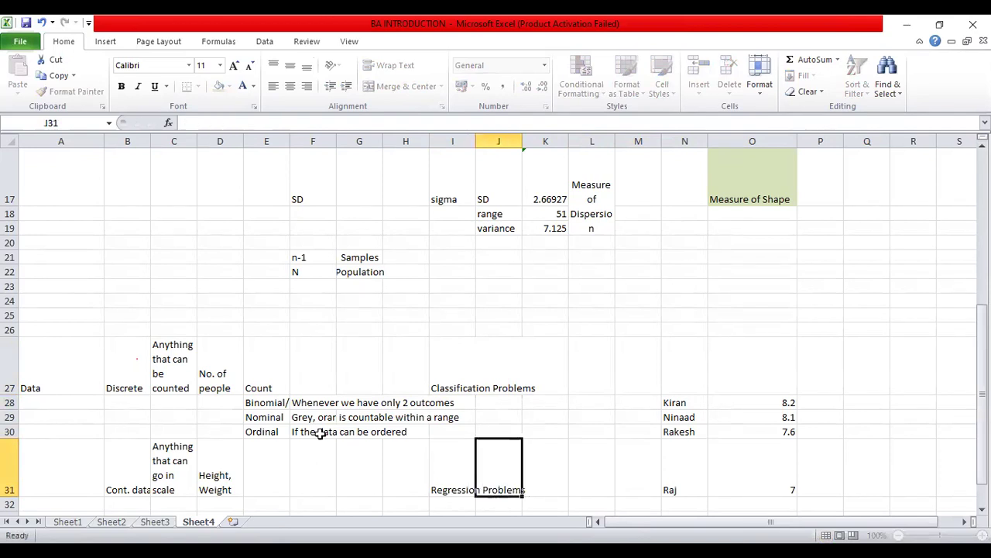
# Step: Wrap, merge and center the Classification Problems label across I27:I30, and wrap the Regression Problems label in I31
pyautogui.press('Left')
pyautogui.press('Up')
pyautogui.press('Up')
pyautogui.press('Up')
pyautogui.press('Up')
pyautogui.hotkey('shift', 'Down')
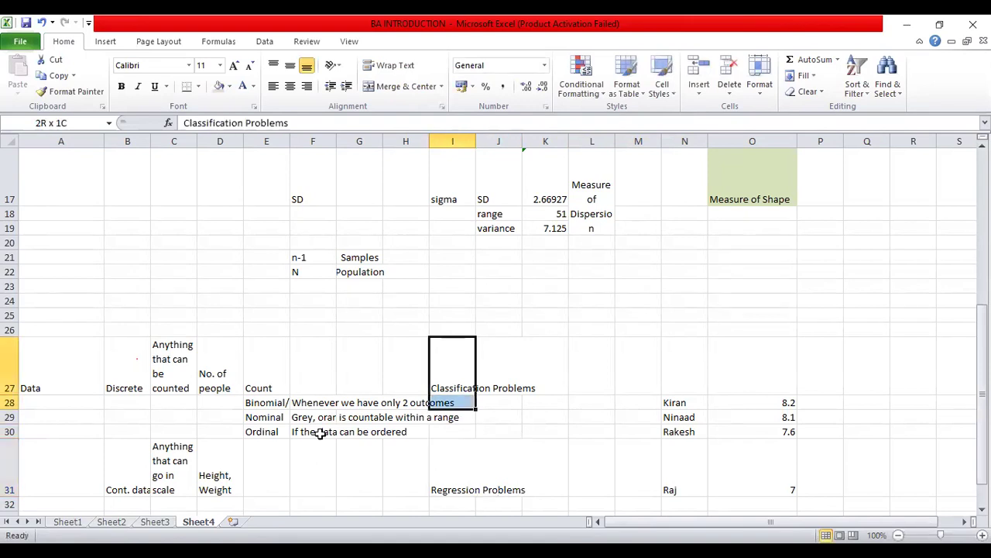
pyautogui.hotkey('shift', 'Down')
pyautogui.hotkey('shift', 'Down')
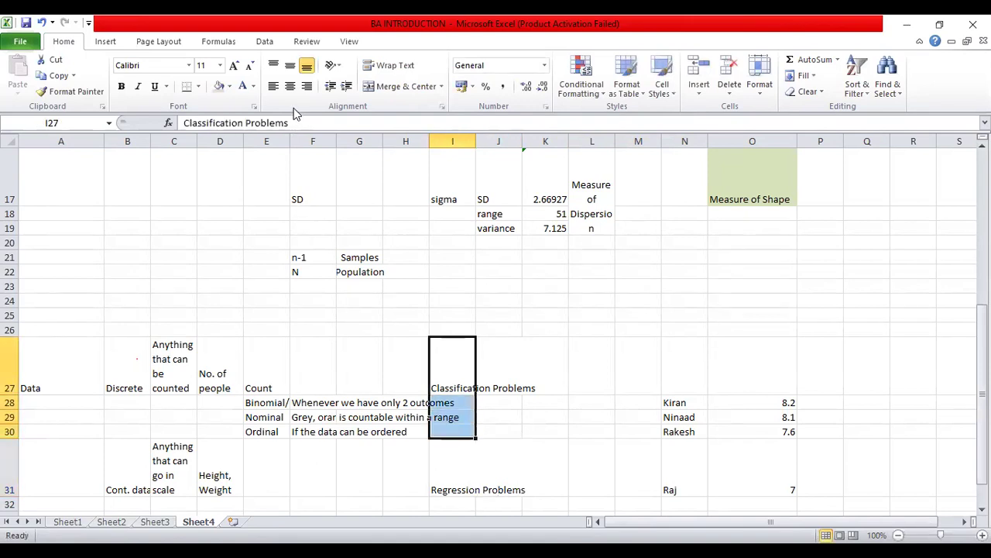
pyautogui.click(391, 68)
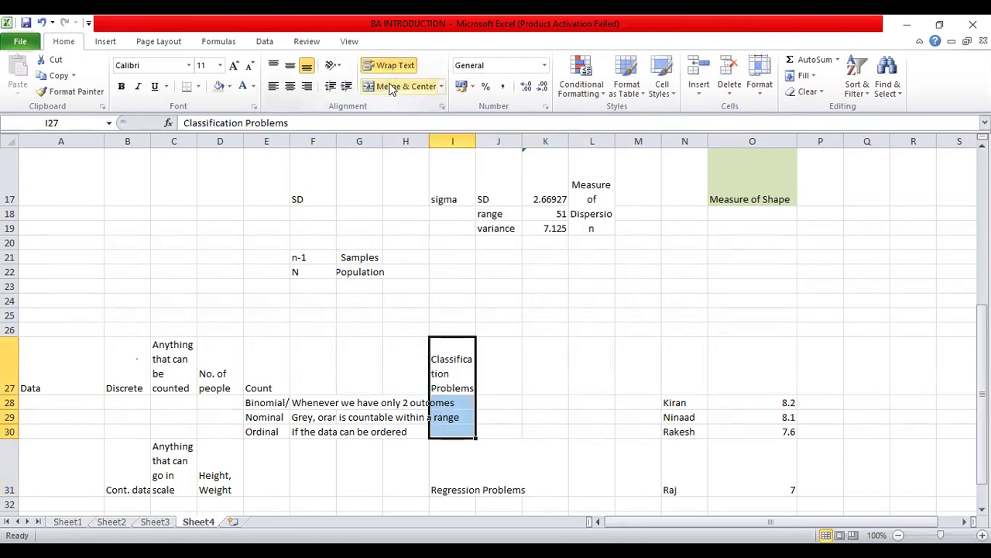
pyautogui.click(391, 87)
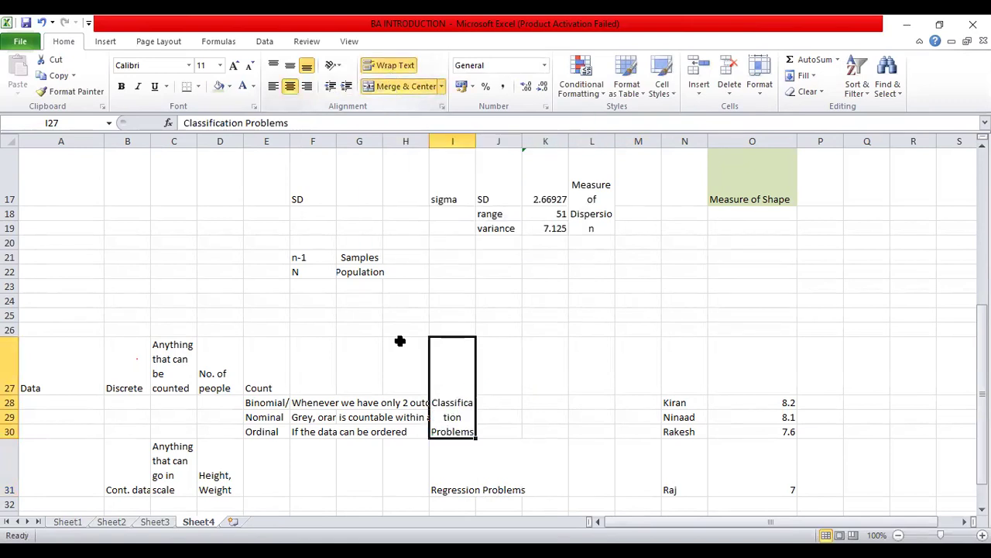
pyautogui.click(461, 464)
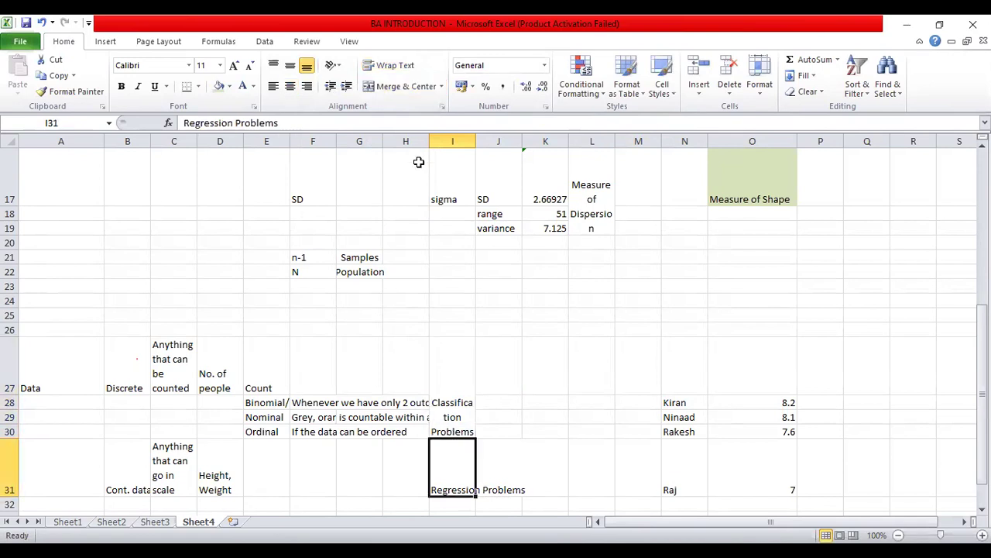
pyautogui.click(391, 67)
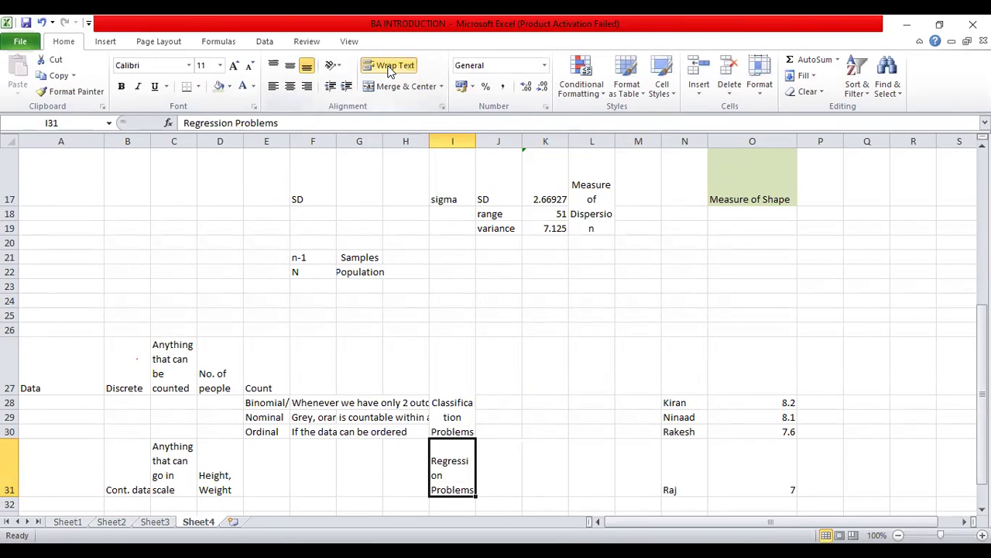
# Step: Apply a thick box border around the continuous data row B31:I31 and around the discrete data block B27:I30
pyautogui.hotkey('shift', 'Left')
pyautogui.hotkey('shift', 'Left')
pyautogui.hotkey('shift', 'Left')
pyautogui.hotkey('shift', 'Left')
pyautogui.hotkey('shift', 'Left')
pyautogui.hotkey('shift', 'Left')
pyautogui.hotkey('shift', 'Left')
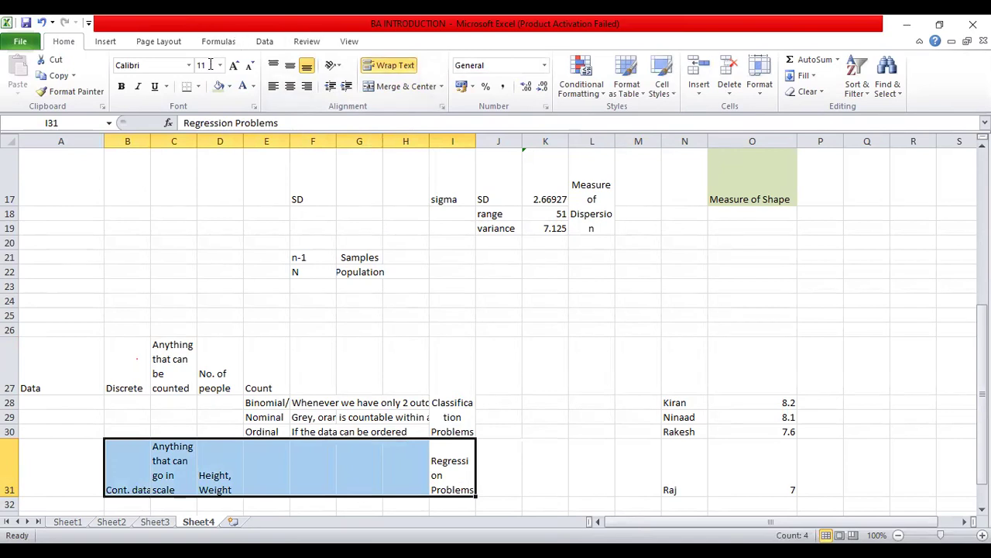
pyautogui.click(199, 88)
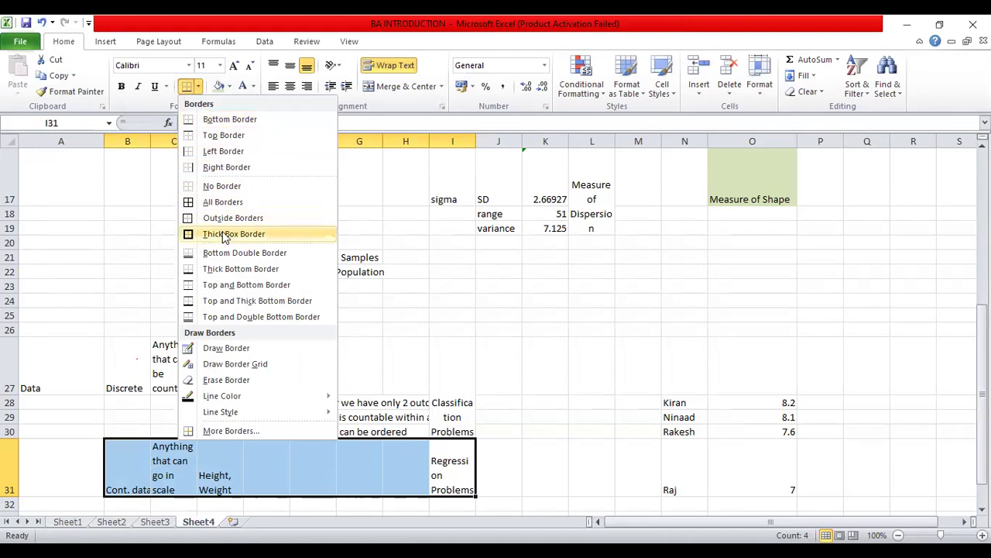
pyautogui.click(222, 234)
pyautogui.moveTo(128, 387); pyautogui.dragTo(438, 426)
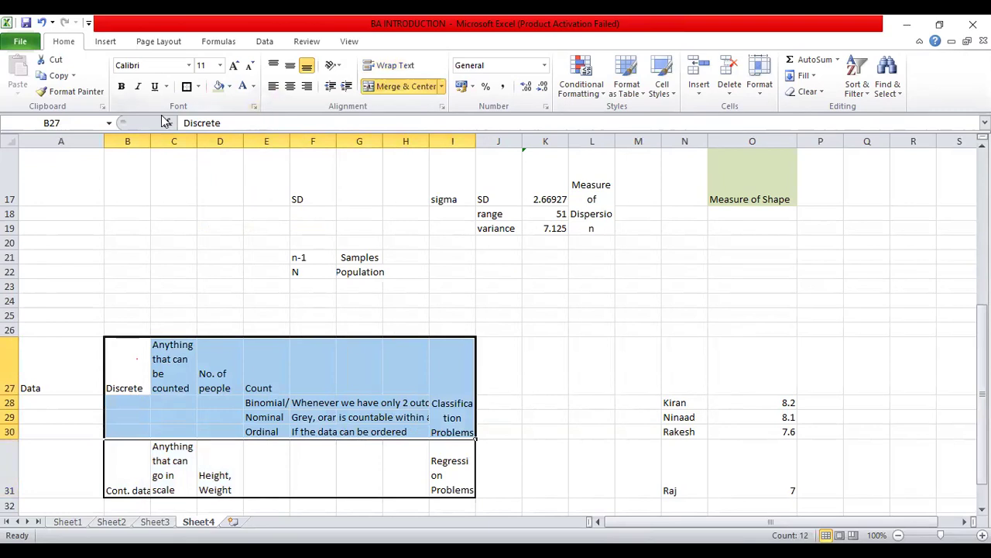
pyautogui.click(185, 86)
pyautogui.click(567, 372)
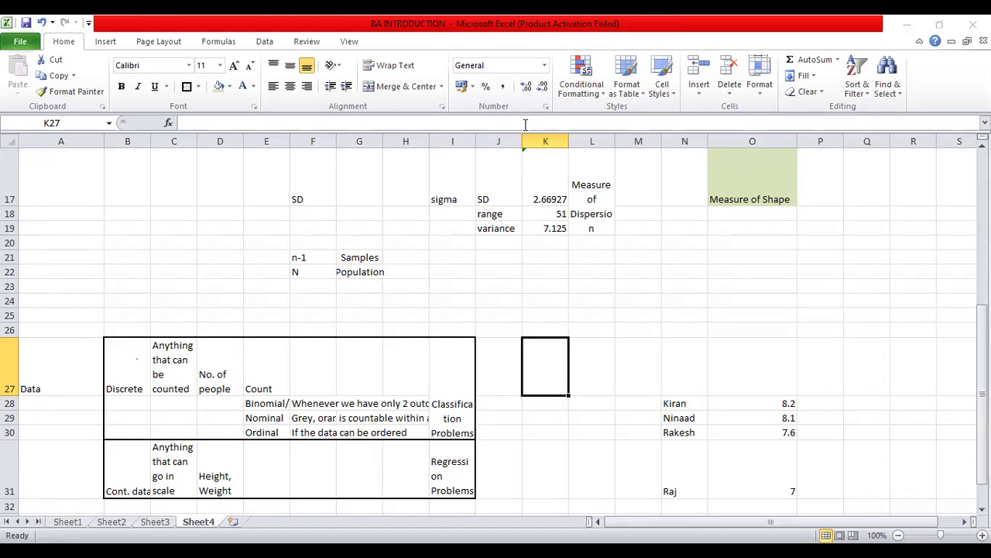
# Step: Copy the random-number formula from C2 into C14:C19 to extend the column C data
pyautogui.hotkey('alt', 'Tab')
pyautogui.moveTo(982, 326); pyautogui.dragTo(982, 315)
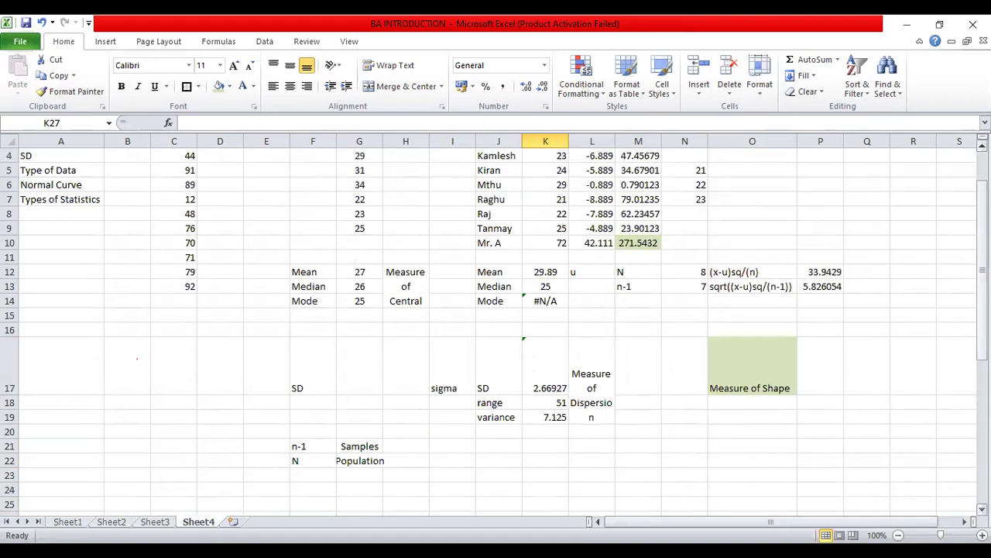
pyautogui.click(982, 314)
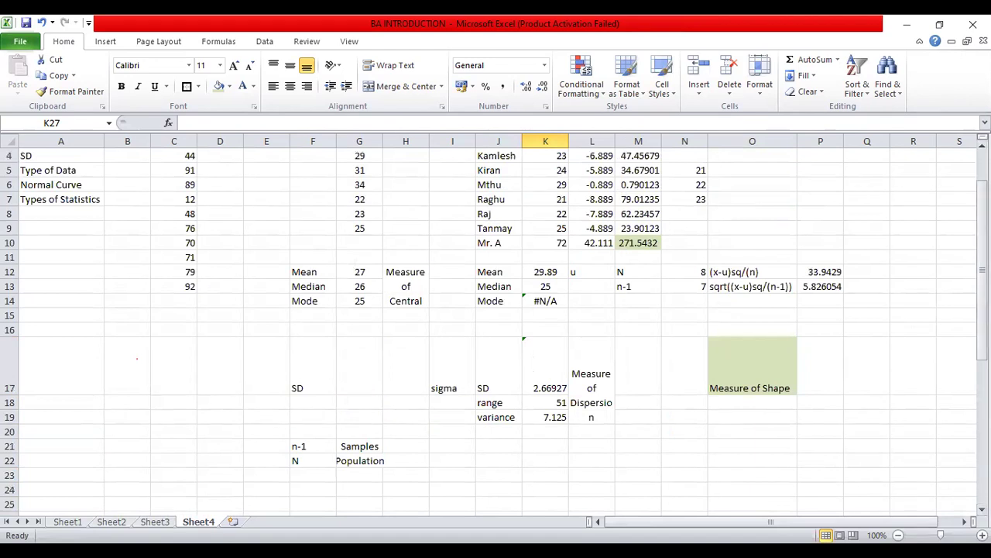
pyautogui.moveTo(982, 226)
pyautogui.mouseDown()
pyautogui.moveTo(982, 239)
pyautogui.moveTo(982, 220)
pyautogui.mouseUp()
pyautogui.moveTo(554, 177); pyautogui.dragTo(563, 284)
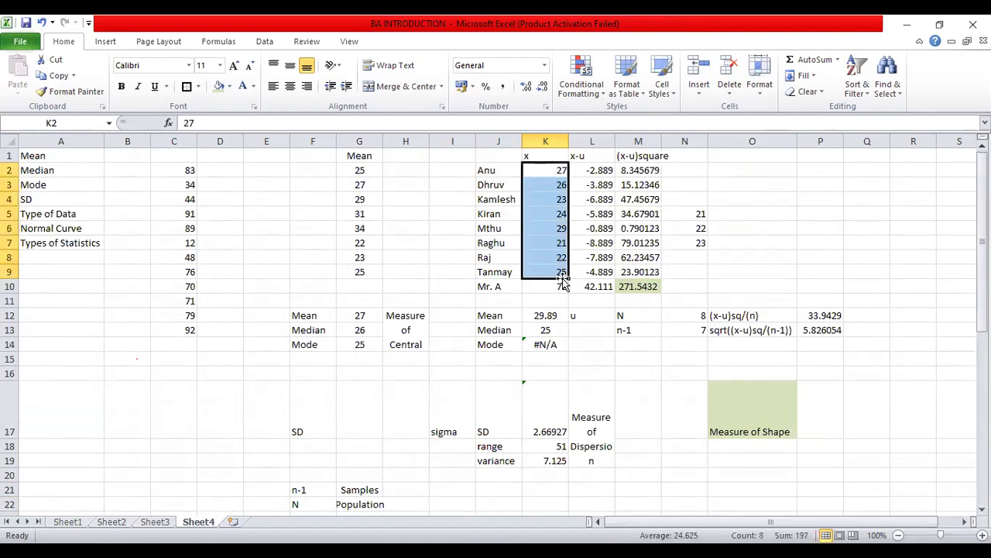
pyautogui.click(185, 170)
pyautogui.hotkey('ctrl', 'c')
pyautogui.press('Down')
pyautogui.press('Down')
pyautogui.press('Down')
pyautogui.press('Down')
pyautogui.press('Down')
pyautogui.press('Down')
pyautogui.press('Down')
pyautogui.press('Down')
pyautogui.press('Down')
pyautogui.press('Down')
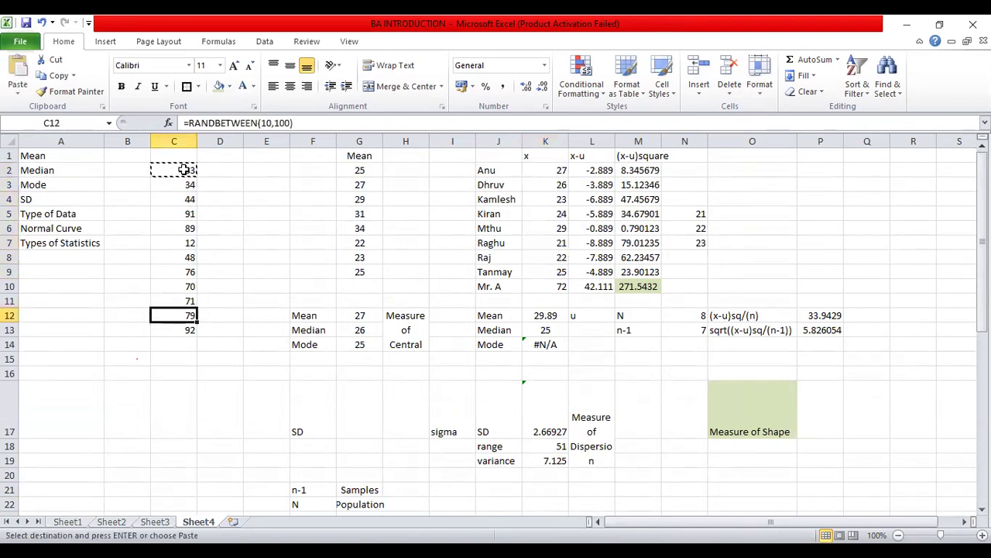
pyautogui.press('Down')
pyautogui.press('Down')
pyautogui.hotkey('shift', 'Down')
pyautogui.hotkey('shift', 'Down')
pyautogui.hotkey('shift', 'Down')
pyautogui.hotkey('shift', 'Down')
pyautogui.hotkey('shift', 'Down')
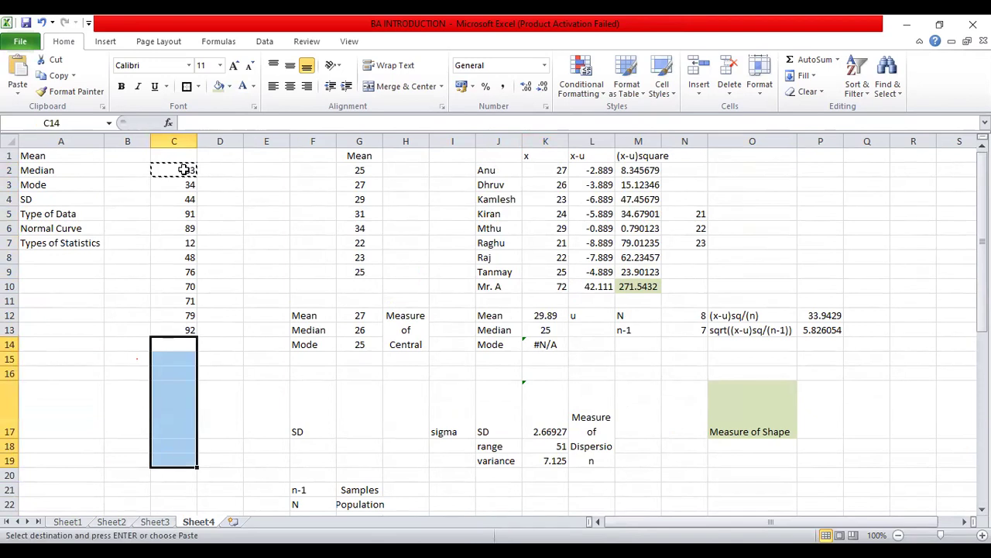
pyautogui.hotkey('ctrl', 'v')
pyautogui.press('Escape')
# Step: Copy the full range of random numbers in C2:C19
pyautogui.press('Up')
pyautogui.press('Up')
pyautogui.press('Up')
pyautogui.press('Up')
pyautogui.press('Up')
pyautogui.press('Up')
pyautogui.press('Up')
pyautogui.press('Up')
pyautogui.press('Up')
pyautogui.press('Up')
pyautogui.press('Up')
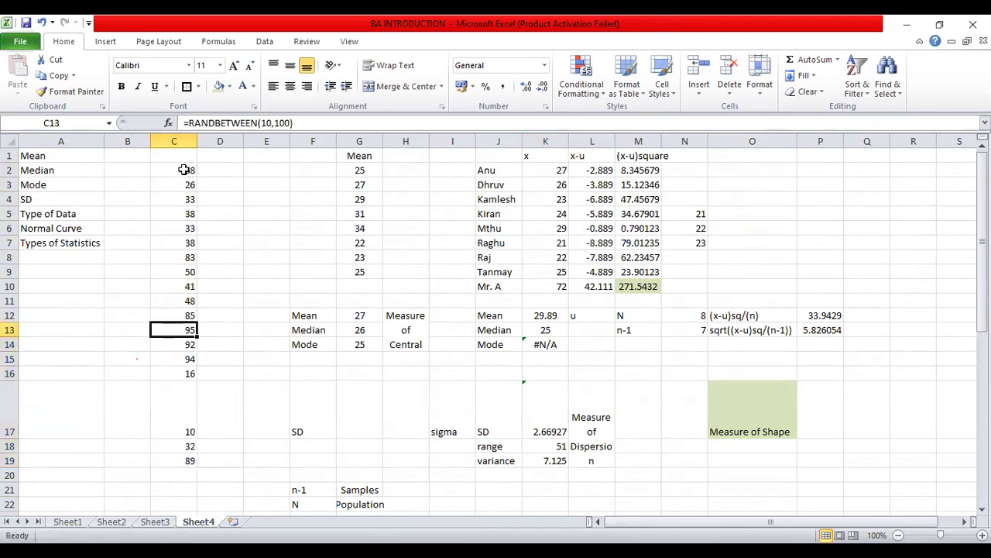
pyautogui.press('Up')
pyautogui.hotkey('shift', 'Down')
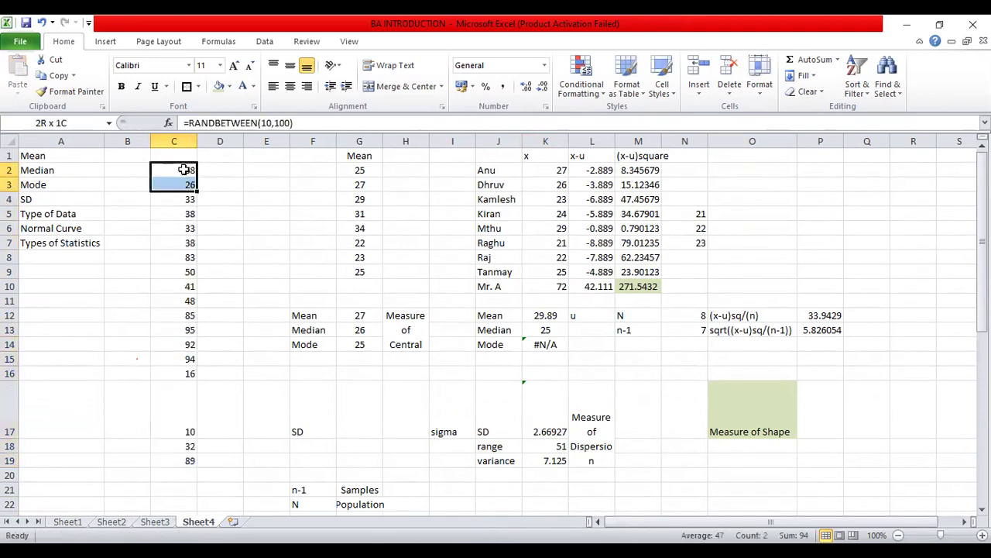
pyautogui.hotkey('shift', 'Down')
pyautogui.hotkey('shift', 'Down')
pyautogui.hotkey('shift', 'Down')
pyautogui.hotkey('shift', 'Down')
pyautogui.hotkey('shift', 'Down')
pyautogui.hotkey('shift', 'Down')
pyautogui.hotkey('shift', 'Down')
pyautogui.hotkey('shift', 'Down')
pyautogui.hotkey('shift', 'Down')
pyautogui.hotkey('shift', 'Down')
pyautogui.hotkey('shift', 'Down')
pyautogui.hotkey('shift', 'Down')
pyautogui.hotkey('shift', 'Down')
pyautogui.hotkey('shift', 'Down')
pyautogui.hotkey('shift', 'Down')
pyautogui.hotkey('shift', 'Down')
pyautogui.hotkey('ctrl', 'c')
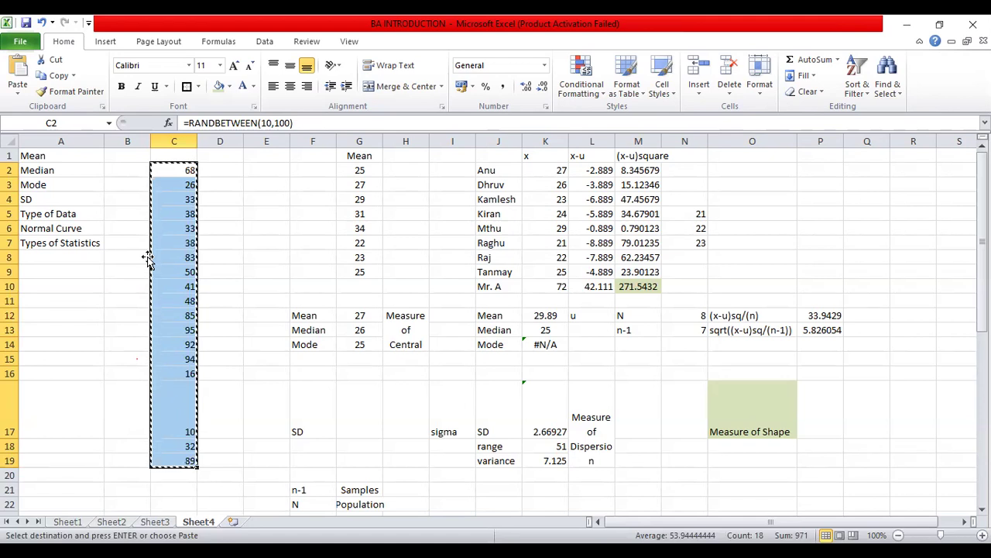
pyautogui.press('Escape')
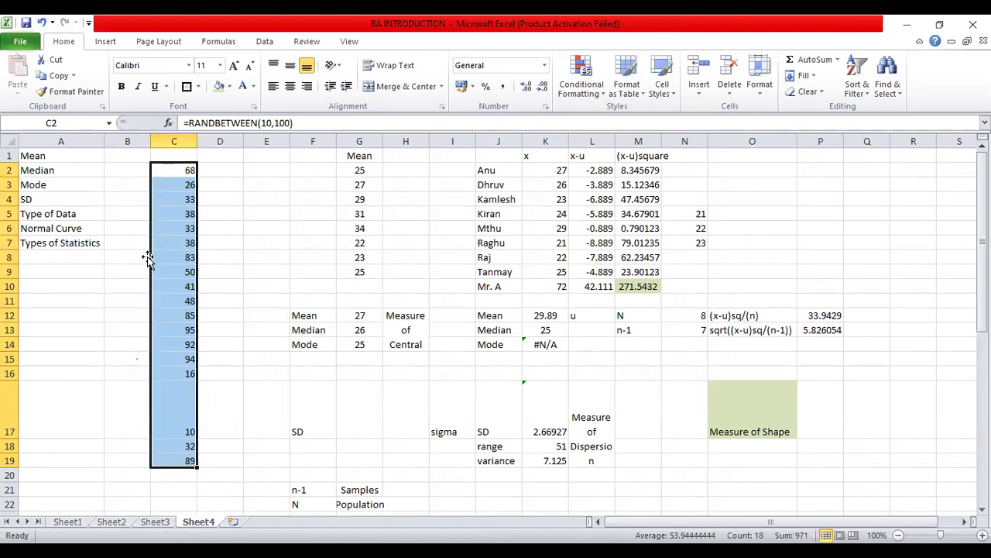
pyautogui.hotkey('ctrl', 'c')
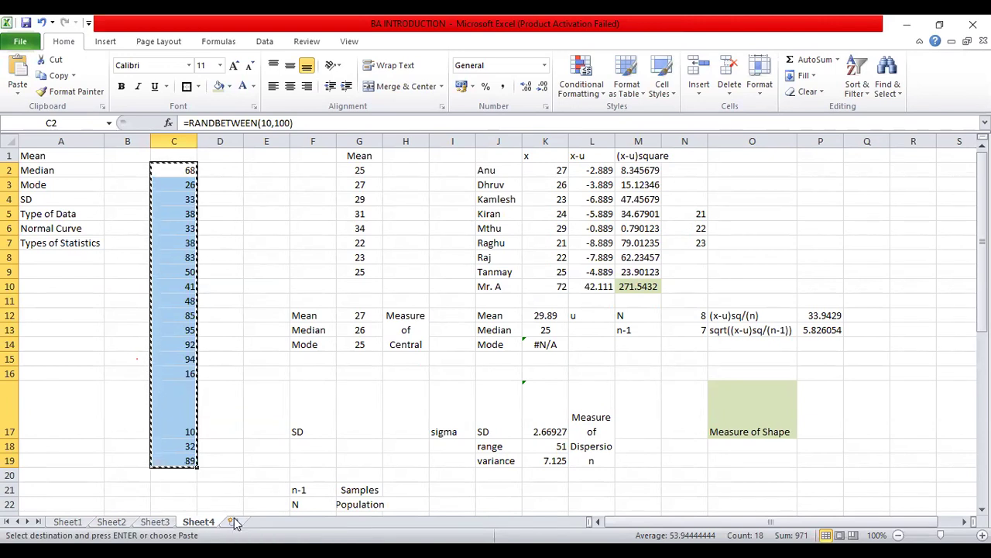
# Step: Rename Sheet4 as "Basic Stats"
pyautogui.rightClick(203, 520)
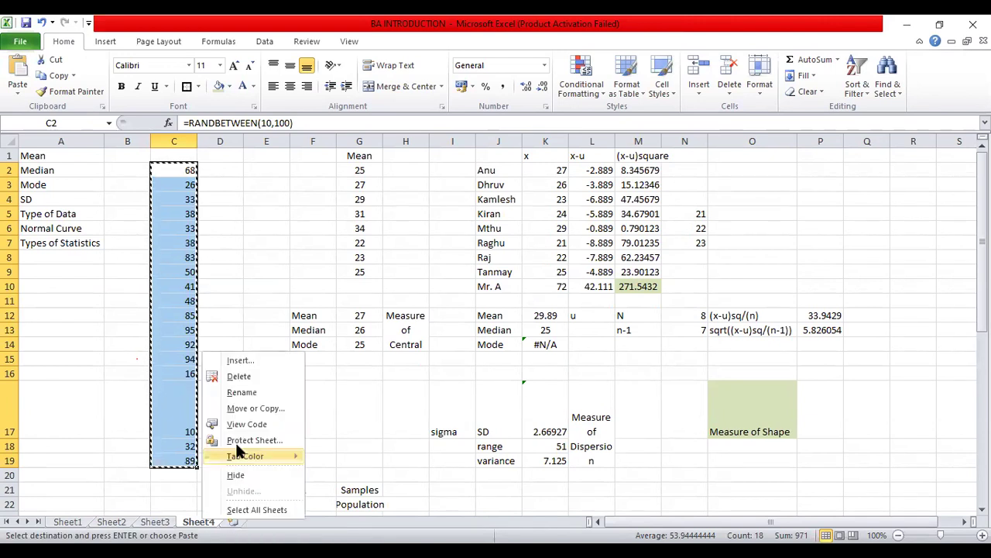
pyautogui.click(261, 393)
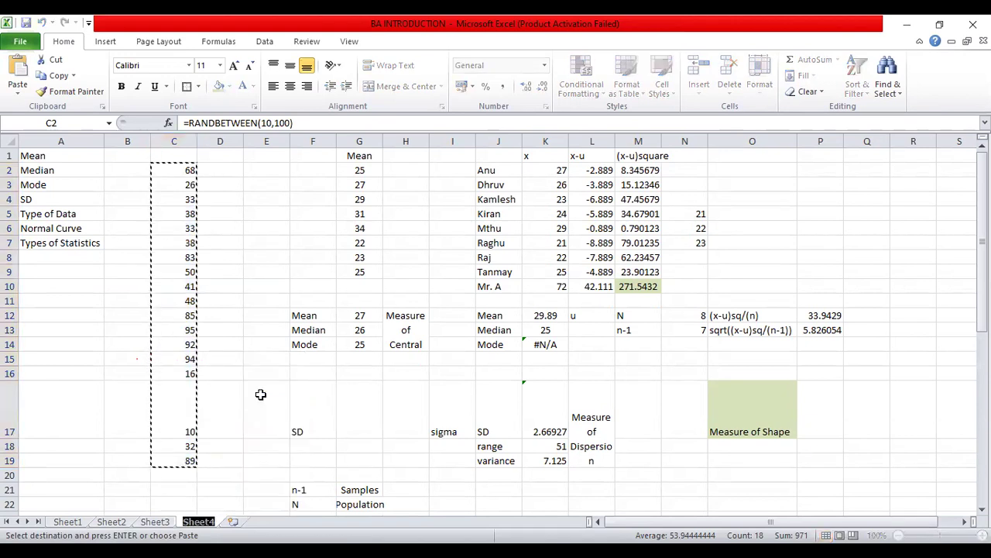
pyautogui.write('BAsic Stats')
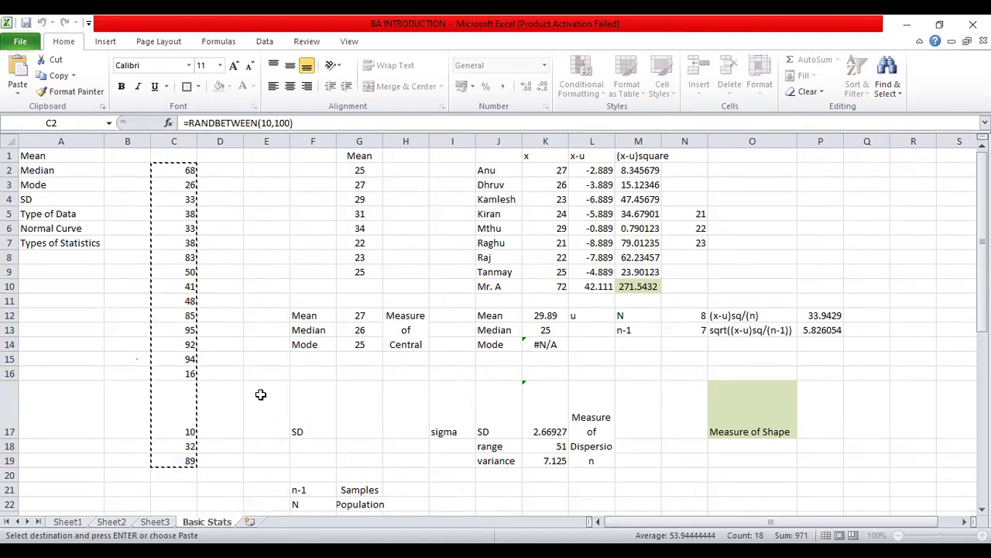
# Step: Add a new worksheet after Basic Stats and paste the copied random-number formulas into A1:A18
pyautogui.hotkey('shift', 'F11')
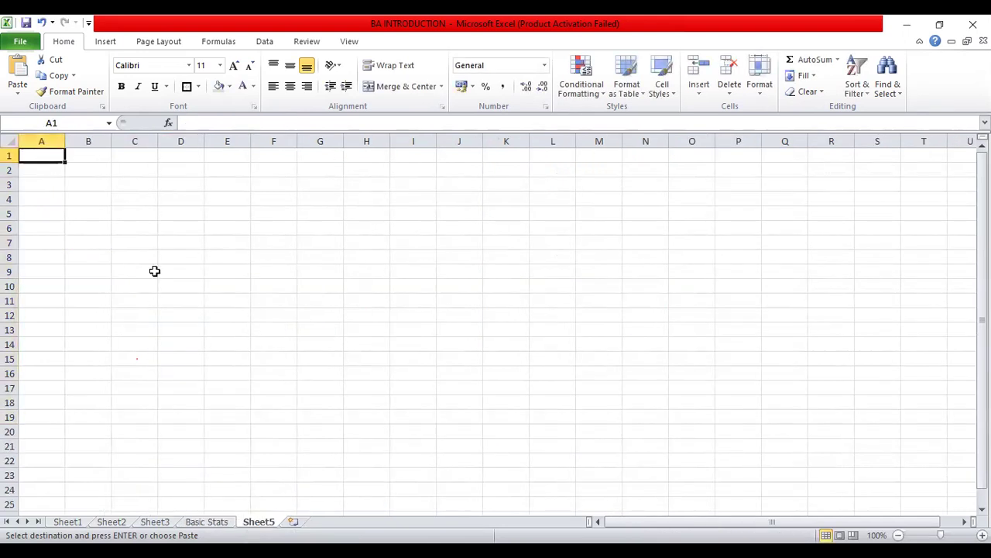
pyautogui.hotkey('shift', 'Down')
pyautogui.hotkey('shift', 'Down')
pyautogui.hotkey('shift', 'Down')
pyautogui.hotkey('shift', 'Down')
pyautogui.hotkey('shift', 'Down')
pyautogui.hotkey('shift', 'Down')
pyautogui.hotkey('shift', 'Down')
pyautogui.hotkey('shift', 'Down')
pyautogui.hotkey('shift', 'Down')
pyautogui.hotkey('shift', 'Down')
pyautogui.hotkey('shift', 'Down')
pyautogui.hotkey('shift', 'Down')
pyautogui.hotkey('shift', 'Down')
pyautogui.hotkey('shift', 'Down')
pyautogui.hotkey('shift', 'Down')
pyautogui.hotkey('shift', 'Down')
pyautogui.hotkey('shift', 'Down')
pyautogui.hotkey('ctrl', 'v')
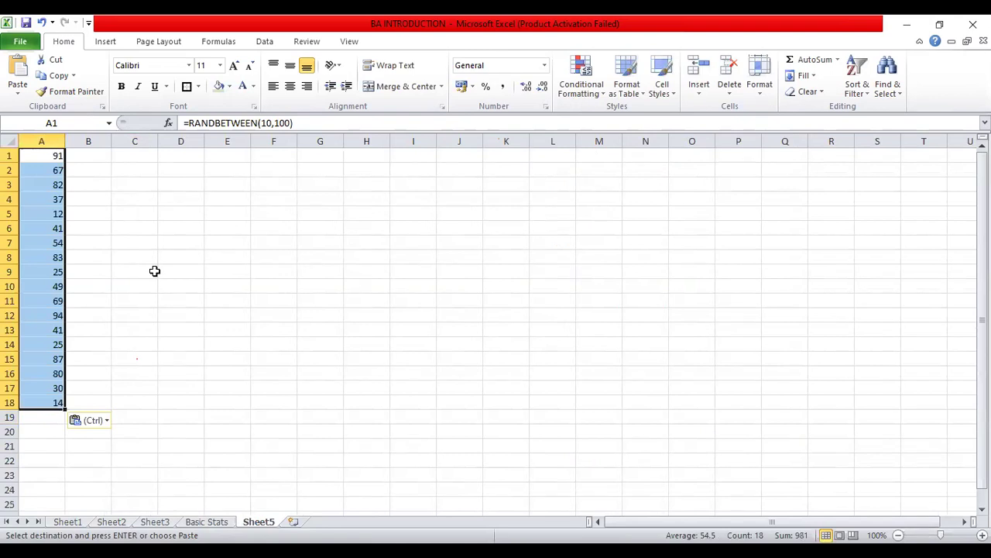
# Step: Review the pasted random-number entries in column A of the new sheet
pyautogui.press('Right')
pyautogui.press('Right')
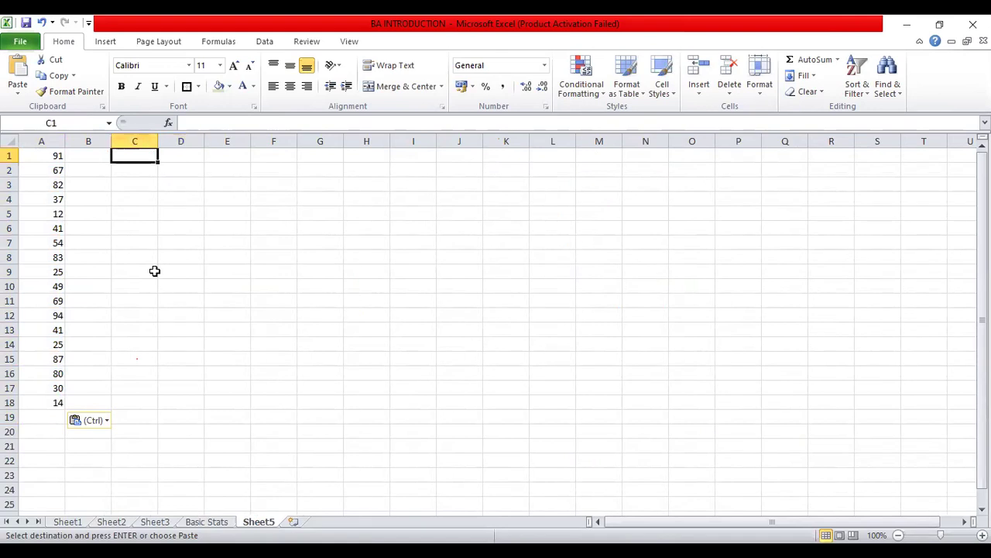
pyautogui.press('Left')
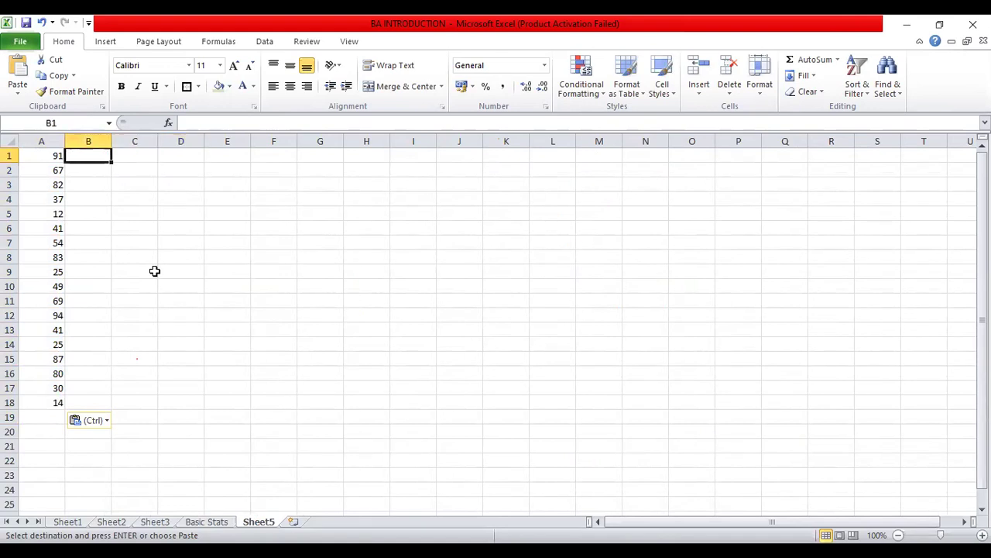
pyautogui.press('Left')
pyautogui.press('Down')
pyautogui.press('Down')
pyautogui.press('Down')
pyautogui.press('Down')
pyautogui.press('Down')
pyautogui.press('Down')
pyautogui.press('Down')
pyautogui.press('Down')
pyautogui.press('Down')
pyautogui.press('Down')
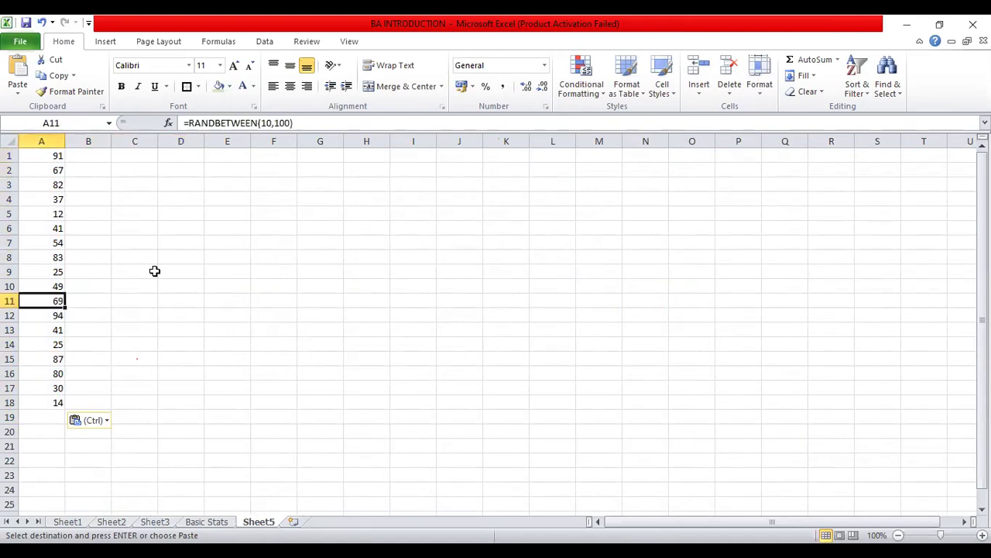
pyautogui.press('Up')
pyautogui.press('Up')
pyautogui.press('Up')
pyautogui.press('Up')
pyautogui.press('Up')
pyautogui.press('Up')
pyautogui.press('Up')
pyautogui.press('Up')
pyautogui.press('Up')
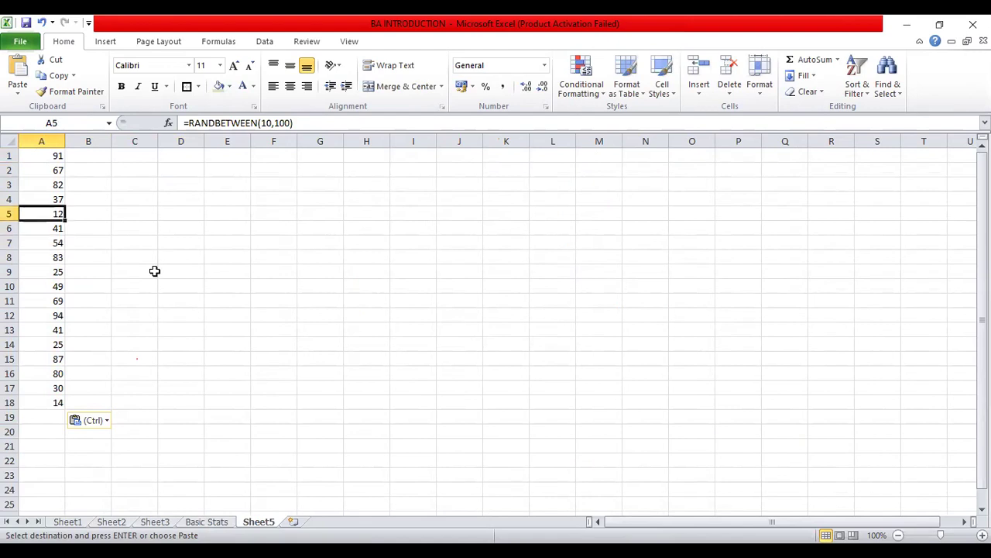
pyautogui.press('Up')
pyautogui.press('Down')
pyautogui.press('Down')
pyautogui.press('Down')
pyautogui.press('Down')
pyautogui.press('Down')
pyautogui.press('Down')
pyautogui.press('Down')
pyautogui.press('Down')
pyautogui.press('Down')
pyautogui.press('Down')
pyautogui.press('Down')
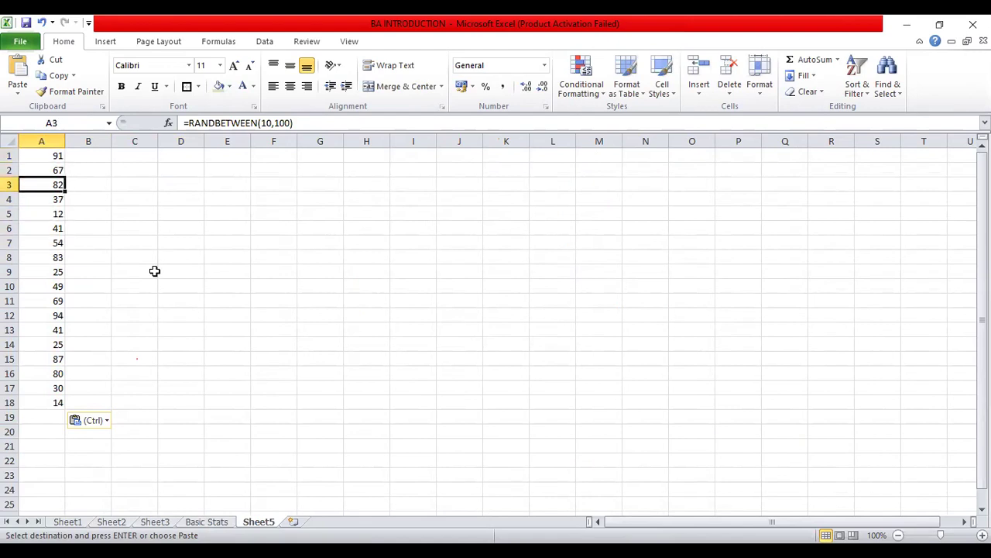
pyautogui.press('Down')
pyautogui.press('Up')
pyautogui.press('Up')
pyautogui.press('Up')
pyautogui.press('Up')
pyautogui.press('Up')
pyautogui.press('Up')
pyautogui.press('Up')
pyautogui.press('Up')
pyautogui.press('Up')
pyautogui.press('Up')
pyautogui.press('Up')
pyautogui.press('Up')
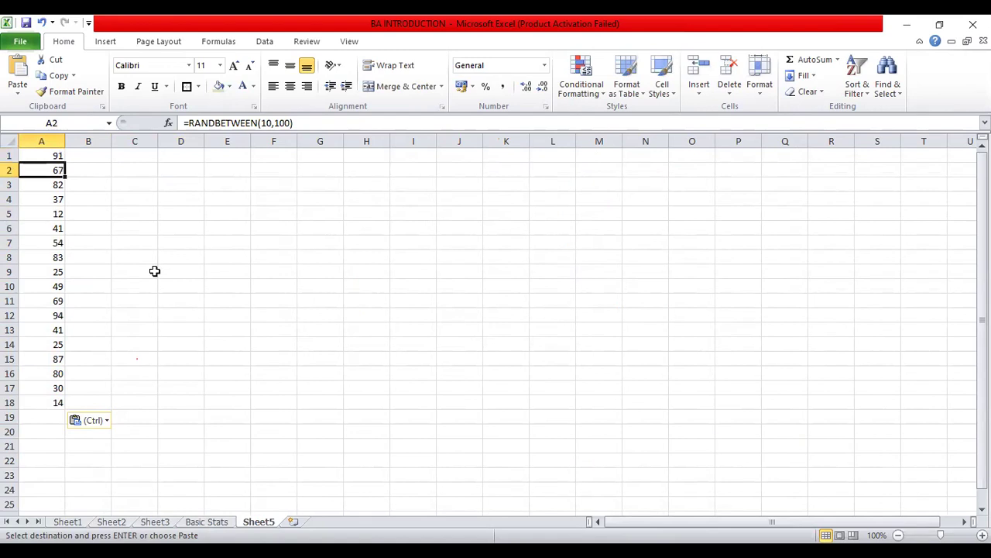
# Step: Enter the class intervals 10-20 and 20-30 as text in C1 and C2
pyautogui.press('Right')
pyautogui.press('Right')
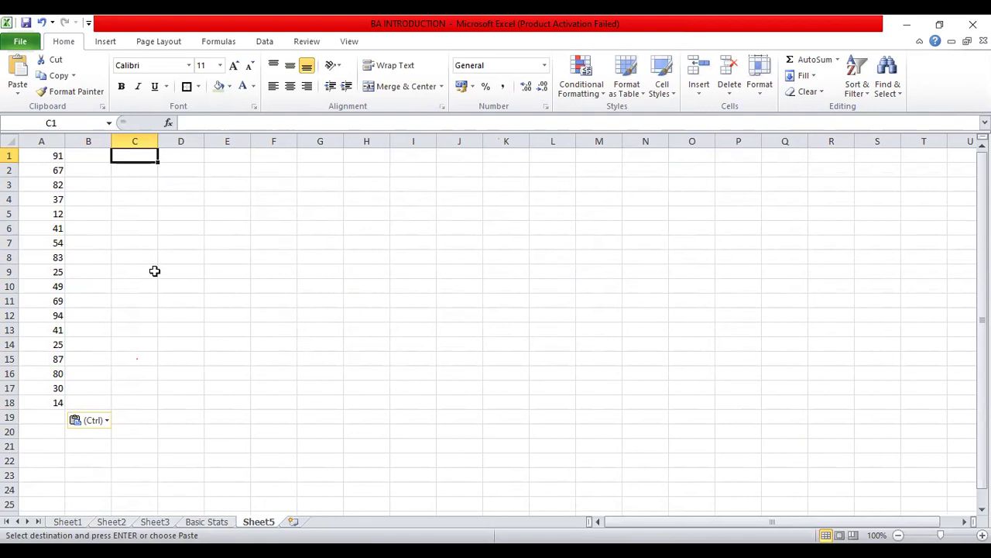
pyautogui.write("'")
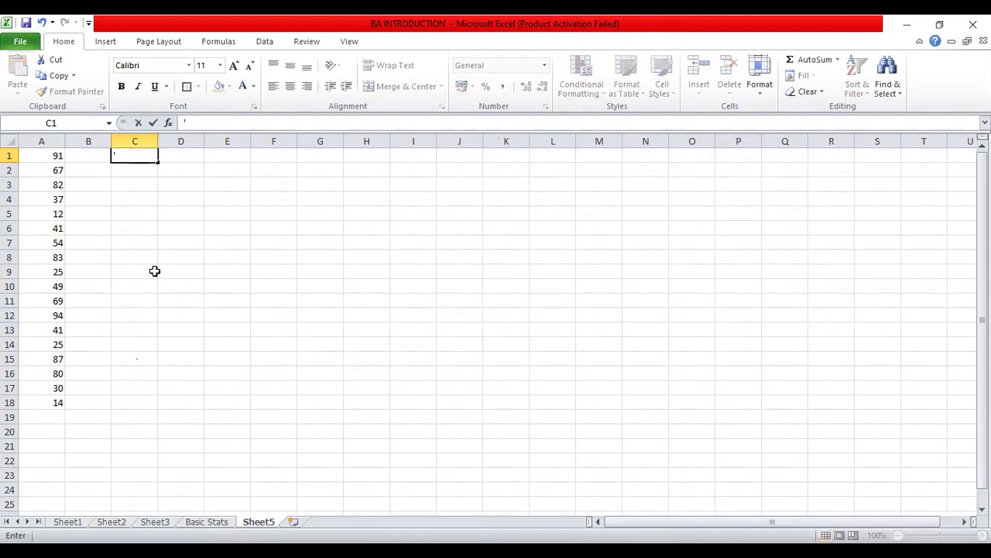
pyautogui.write('10-20')
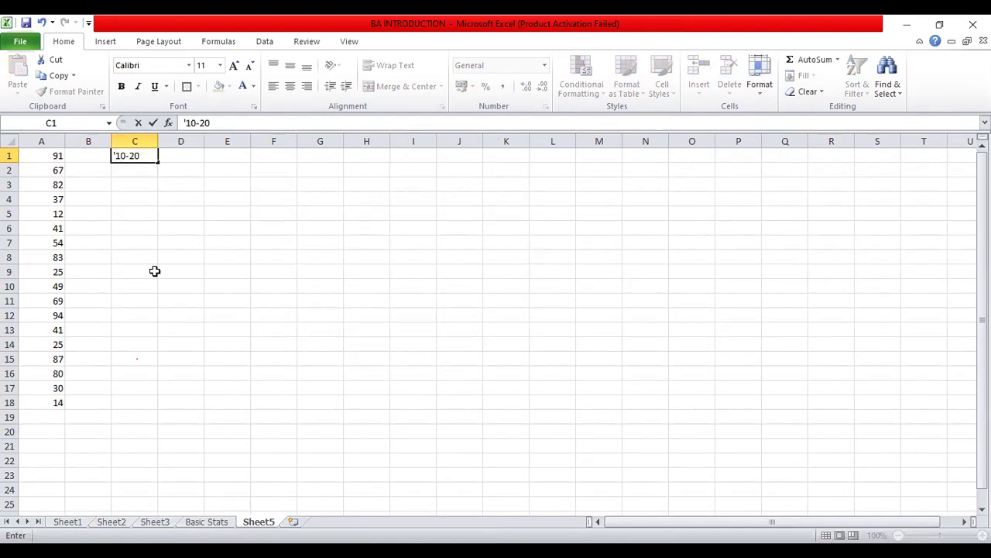
pyautogui.hotkey('ctrl', 'Return')
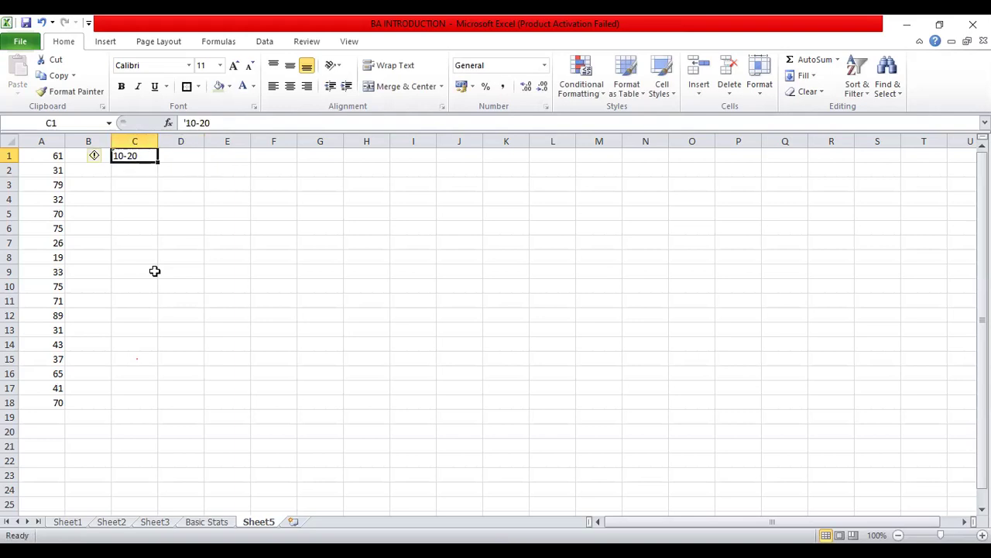
pyautogui.press('Down')
pyautogui.write("'20-30")
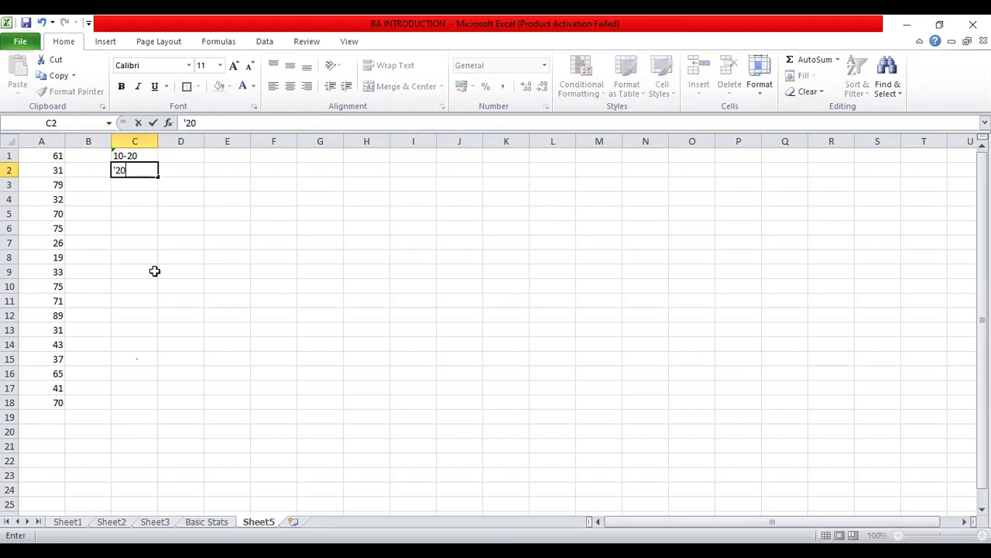
pyautogui.hotkey('ctrl', 'Return')
# Step: Enter the class intervals 30-40 and 40-50 as text in C3 and C4
pyautogui.press('Down')
pyautogui.write("'30-40")
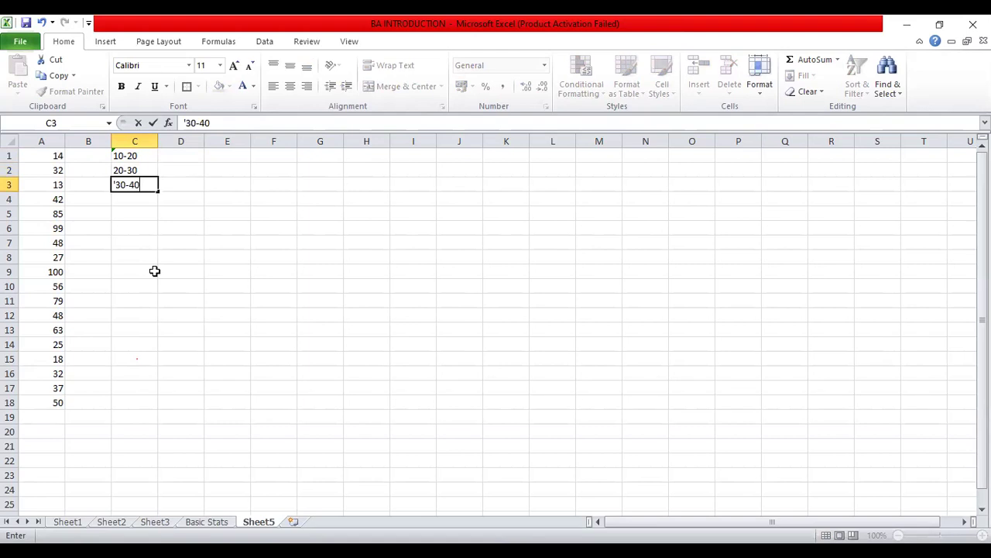
pyautogui.press('Tab')
pyautogui.press('Return')
pyautogui.write("'")
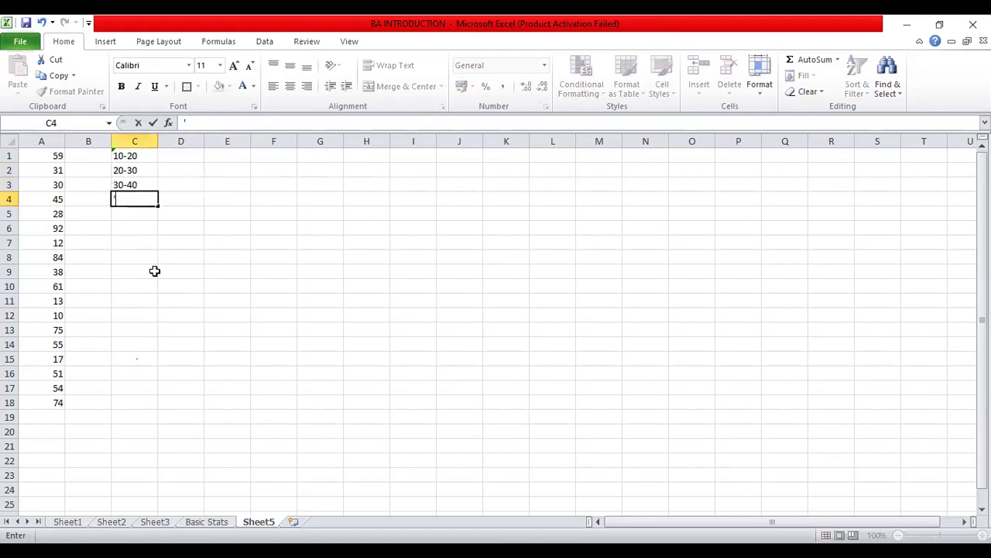
pyautogui.write('40-50')
pyautogui.press('Tab')
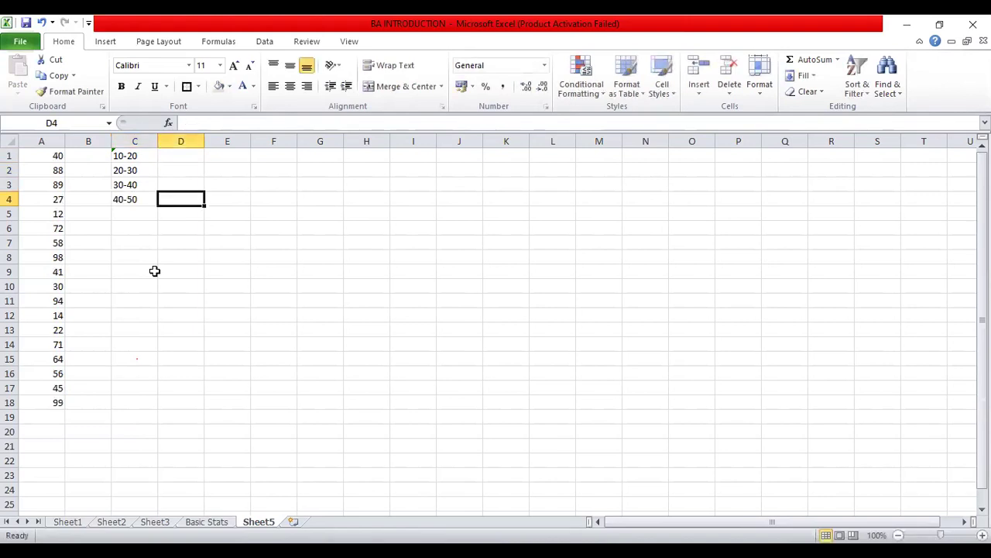
# Step: Enter the final class interval 90-100 as text in C8, leaving C5:C7 empty
pyautogui.press('Return')
pyautogui.press('Up')
pyautogui.press('Up')
pyautogui.press('Up')
pyautogui.press('Up')
pyautogui.press('Down')
pyautogui.press('Down')
pyautogui.press('Down')
pyautogui.press('Down')
pyautogui.press('Down')
pyautogui.press('Down')
pyautogui.press('Down')
pyautogui.write("'90")
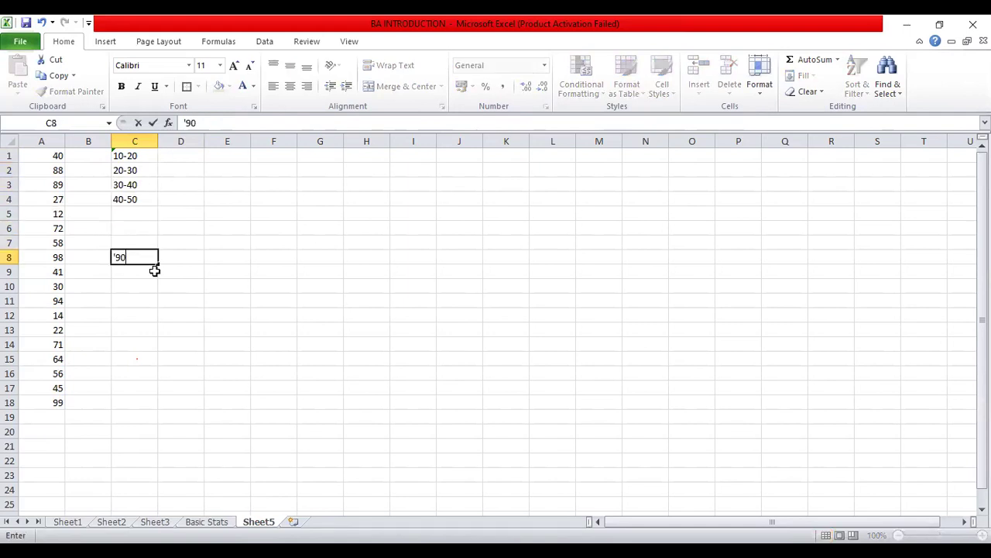
pyautogui.write('-100')
pyautogui.press('Tab')
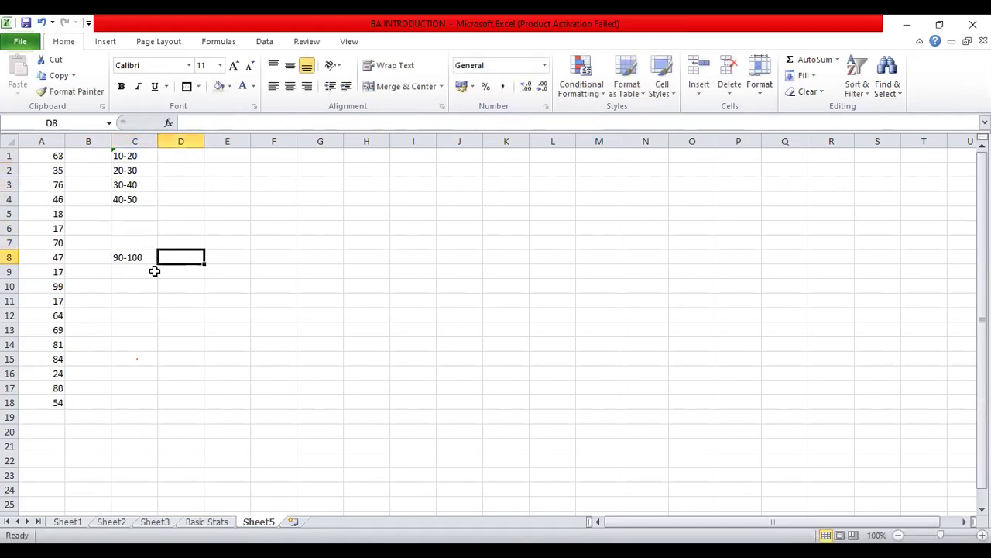
# Step: Go through the random numbers in column A from A1 downward to see how they fall into the class intervals
pyautogui.hotkey('ctrl', 'Up')
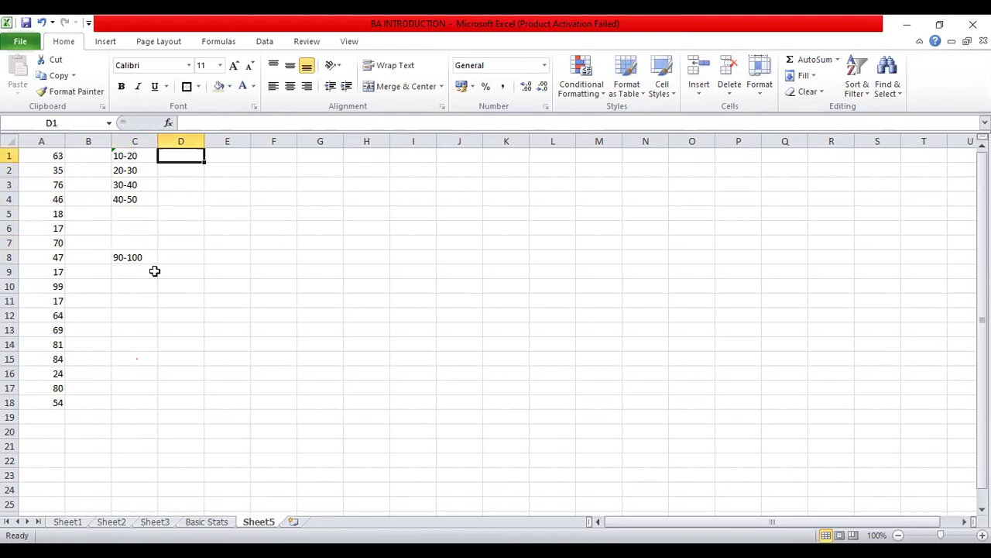
pyautogui.hotkey('ctrl', 'Left')
pyautogui.hotkey('ctrl', 'Left')
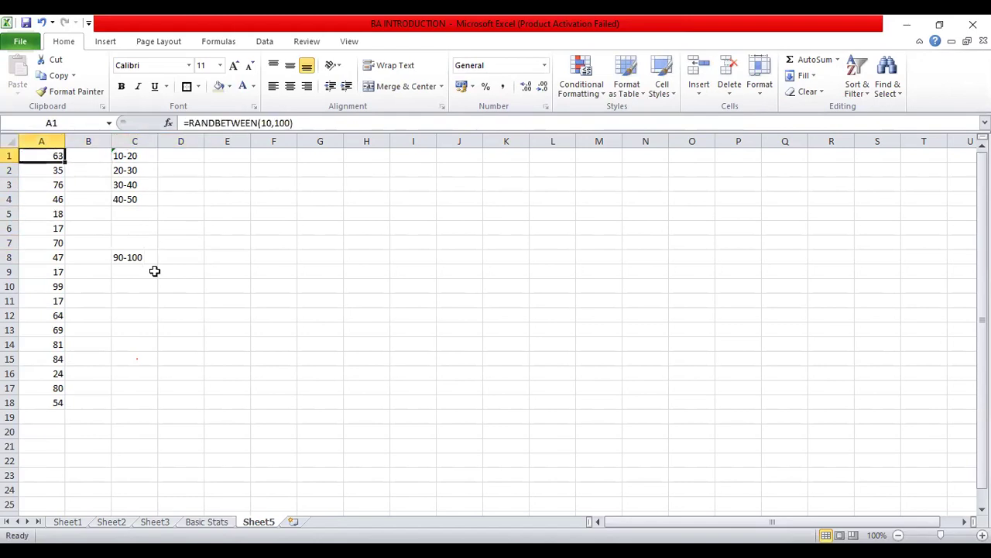
pyautogui.hotkey('shift', 'Down')
pyautogui.hotkey('shift', 'Down')
pyautogui.hotkey('shift', 'Down')
pyautogui.hotkey('shift', 'Down')
pyautogui.hotkey('shift', 'Down')
pyautogui.hotkey('shift', 'Down')
pyautogui.hotkey('shift', 'Down')
pyautogui.hotkey('shift', 'Down')
pyautogui.hotkey('shift', 'Down')
pyautogui.hotkey('shift', 'Down')
pyautogui.hotkey('shift', 'Down')
pyautogui.hotkey('shift', 'Down')
pyautogui.hotkey('shift', 'Down')
pyautogui.hotkey('shift', 'Down')
pyautogui.hotkey('shift', 'Down')
pyautogui.hotkey('shift', 'Down')
pyautogui.hotkey('shift', 'Down')
pyautogui.hotkey('shift', 'Down')
pyautogui.hotkey('shift', 'Down')
pyautogui.hotkey('shift', 'Down')
# Step: Enter the counts 2, 4, 6 and 5 in D1:D4 beside the first four class intervals
pyautogui.hotkey('ctrl', 'Up')
pyautogui.hotkey('ctrl', 'Right')
pyautogui.press('Right')
pyautogui.write('2')
pyautogui.press('Return')
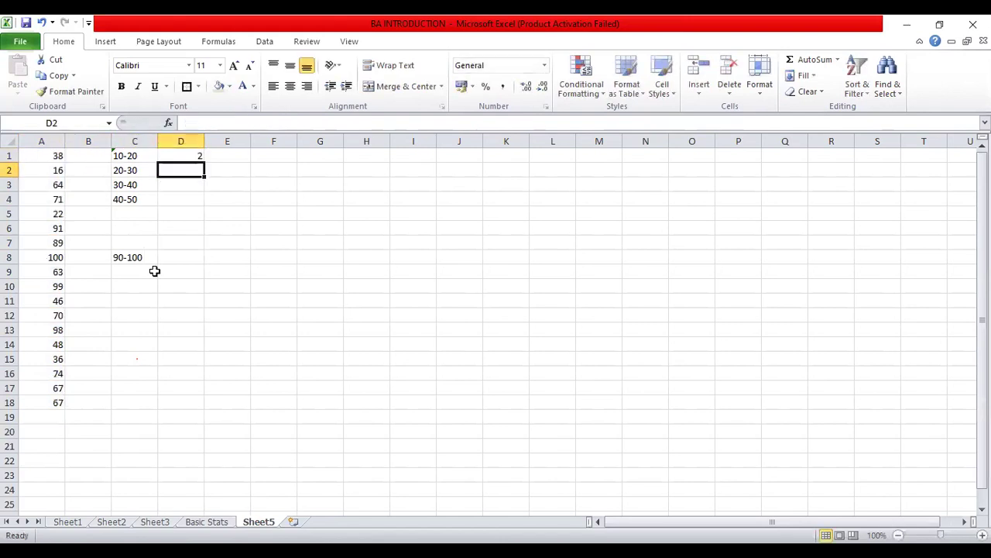
pyautogui.write('4')
pyautogui.press('Return')
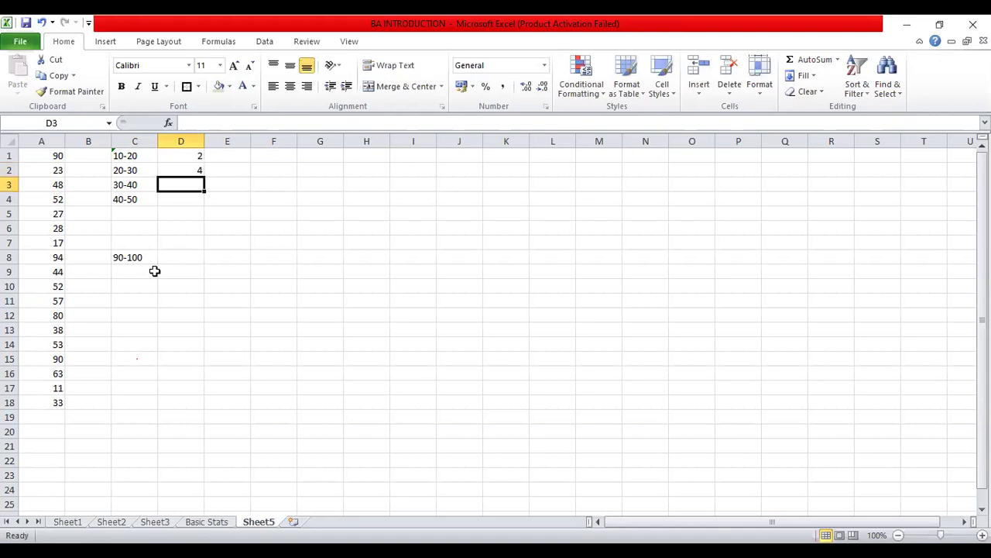
pyautogui.write('6')
pyautogui.press('Return')
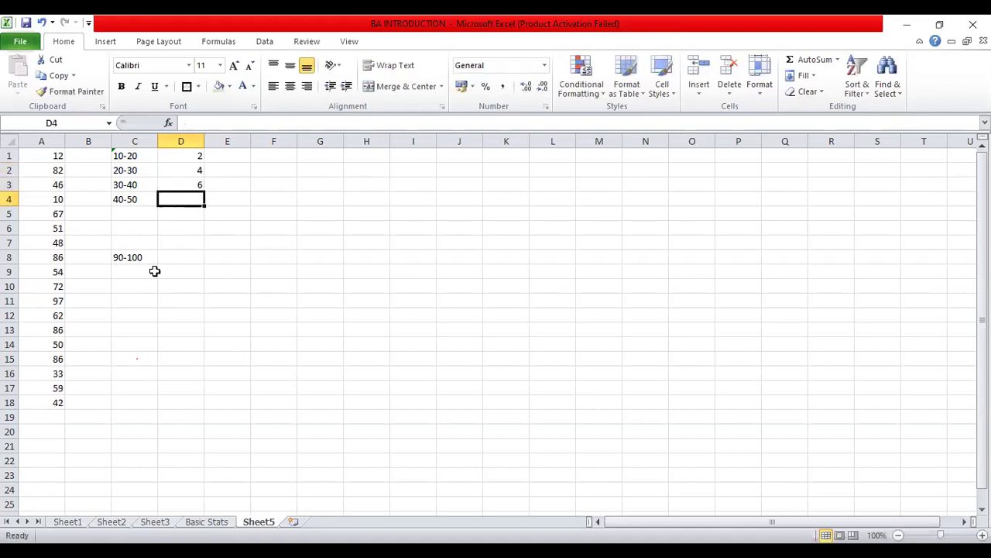
pyautogui.write('5')
pyautogui.press('Return')
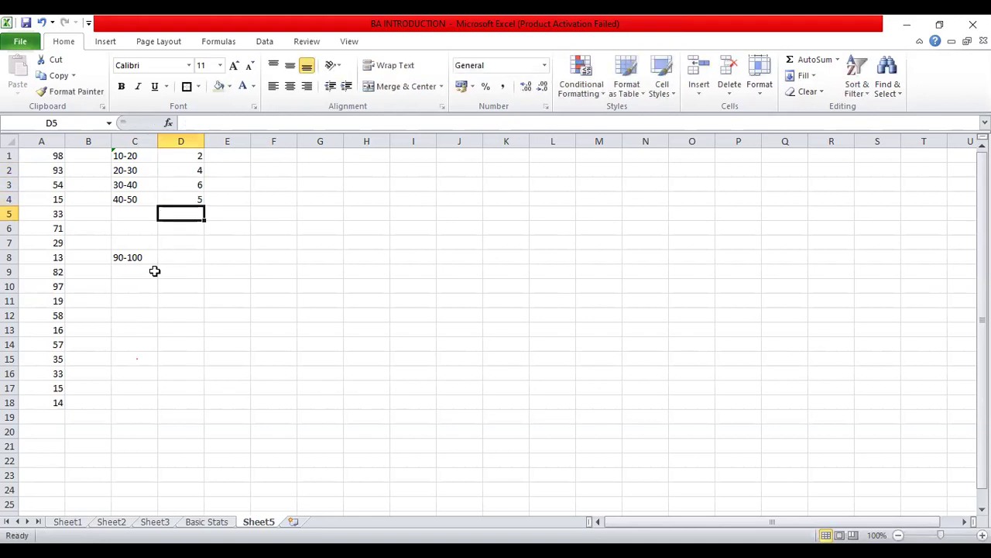
# Step: Enter the counts 4, 3, 2 and 1 in D5:D8
pyautogui.press('Left')
pyautogui.press('Left')
pyautogui.press('Left')
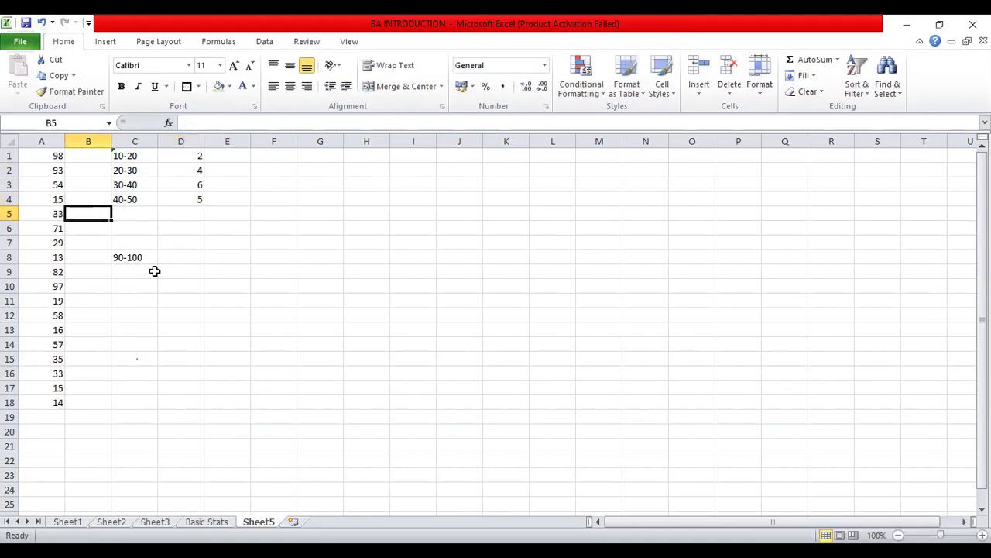
pyautogui.press('Right')
pyautogui.press('Right')
pyautogui.press('Right')
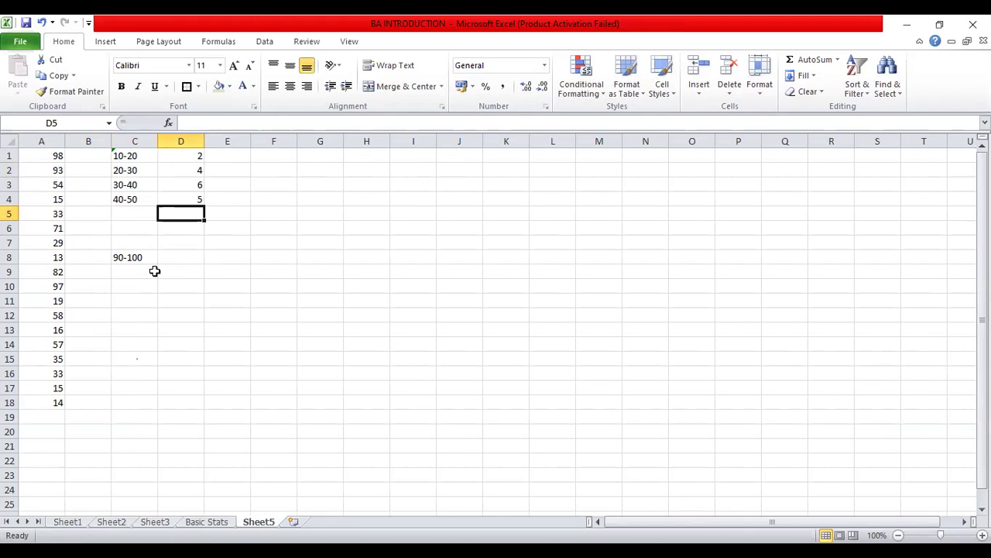
pyautogui.write('4')
pyautogui.press('Return')
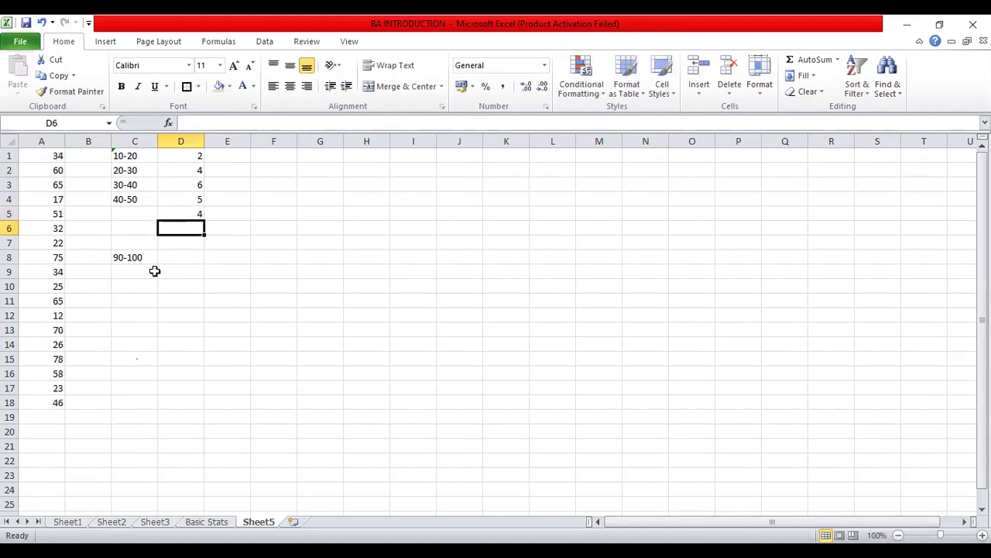
pyautogui.write('3')
pyautogui.press('Return')
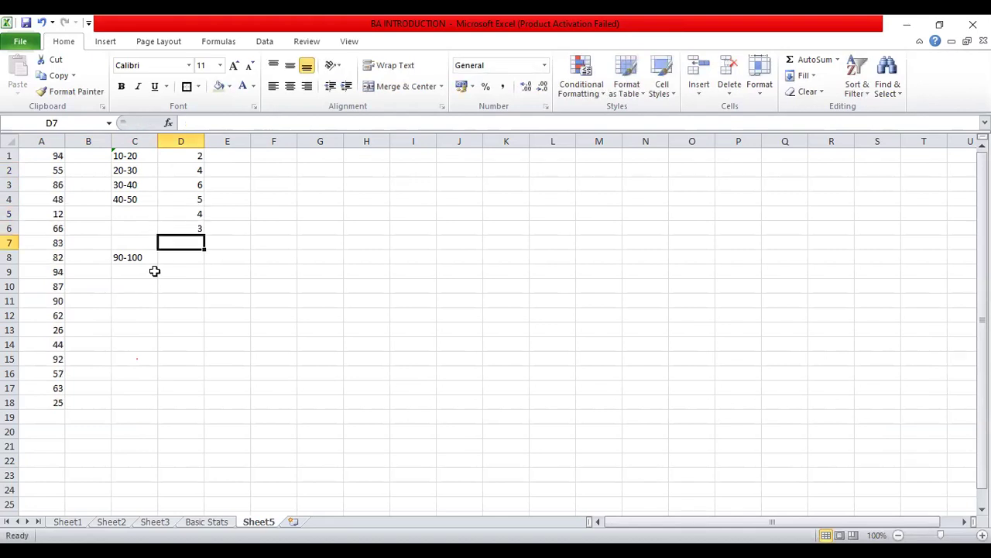
pyautogui.write('2')
pyautogui.press('Return')
pyautogui.write('1')
pyautogui.hotkey('ctrl', 'Return')
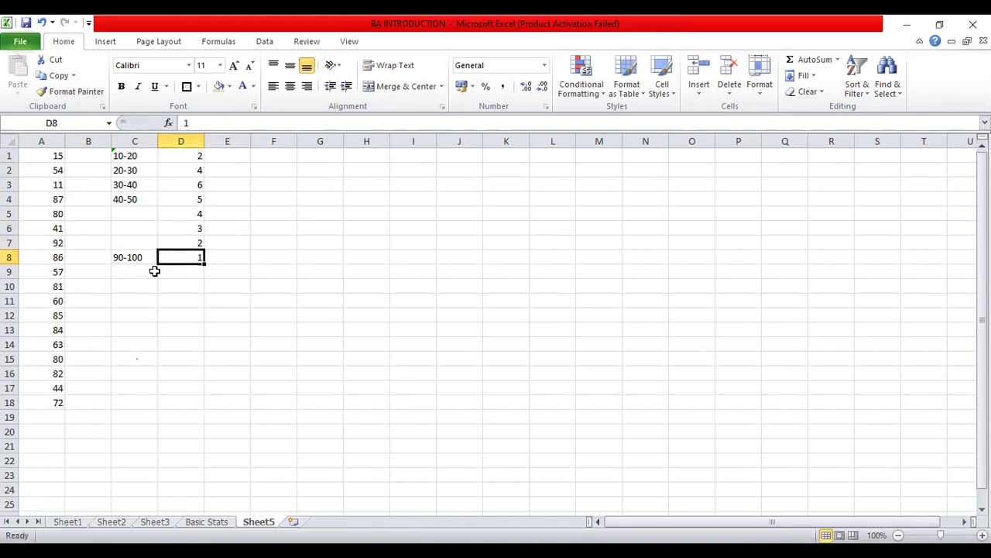
# Step: Select the counts in D1:D8 to review how they are distributed across the intervals
pyautogui.press('Up')
pyautogui.press('Up')
pyautogui.press('Up')
pyautogui.press('Up')
pyautogui.press('Up')
pyautogui.press('Up')
pyautogui.press('Up')
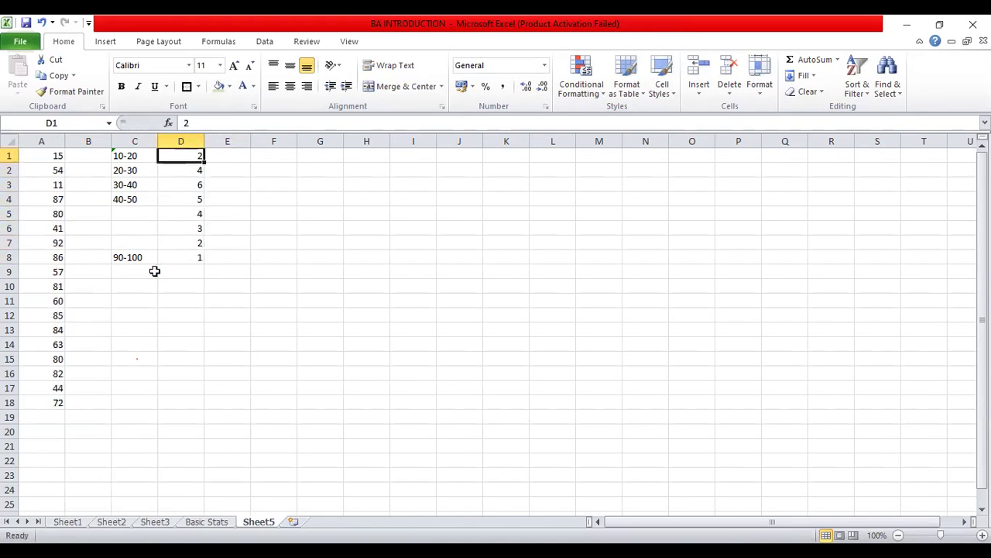
pyautogui.hotkey('shift', 'Down')
pyautogui.hotkey('shift', 'Down')
pyautogui.hotkey('shift', 'Down')
pyautogui.hotkey('shift', 'Down')
pyautogui.hotkey('shift', 'Down')
pyautogui.hotkey('shift', 'Down')
pyautogui.hotkey('shift', 'Down')
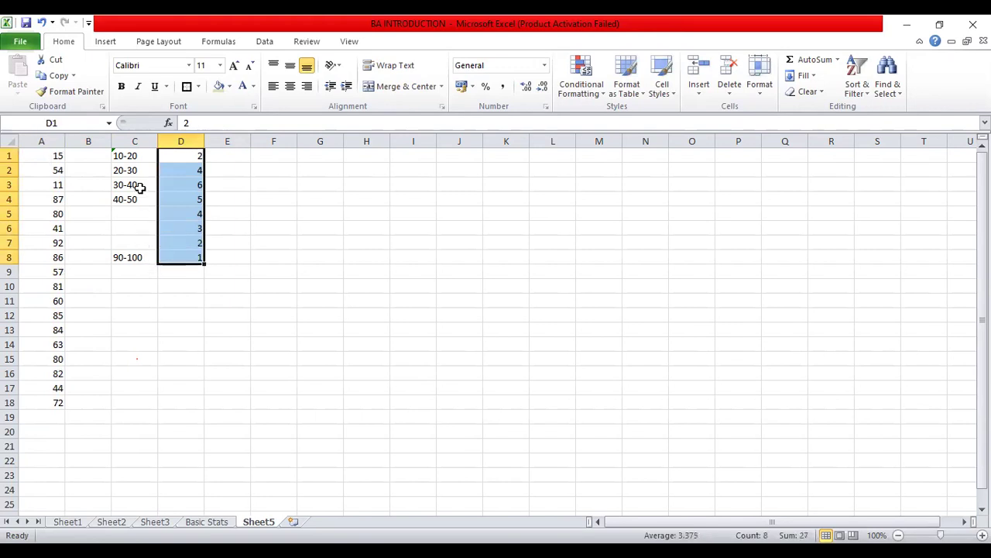
# Step: Make the 20-30 interval label in C2 bold
pyautogui.click(147, 156)
pyautogui.moveTo(147, 155); pyautogui.dragTo(166, 254)
pyautogui.hotkey('ctrl', 'c')
pyautogui.press('Down')
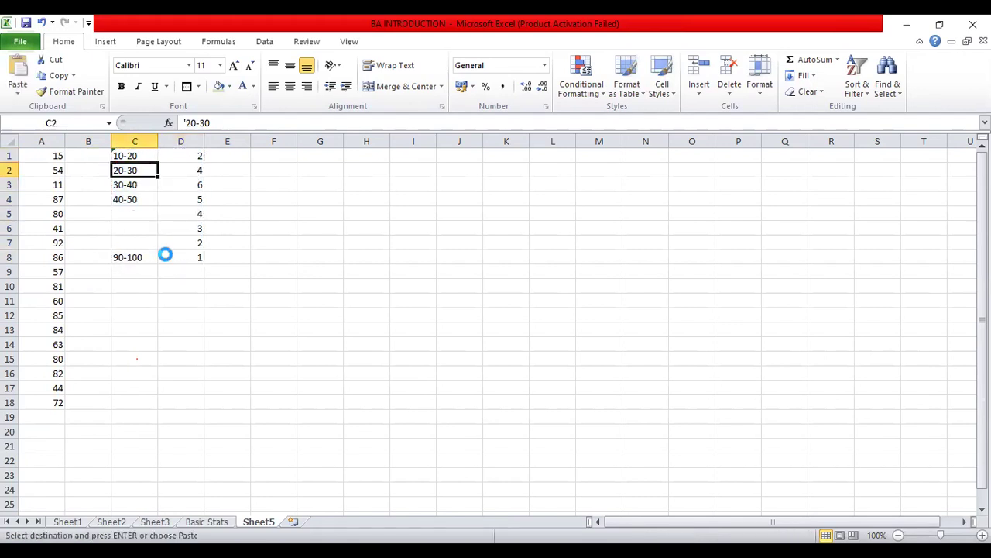
pyautogui.hotkey('ctrl', 'b')
pyautogui.press('Up')
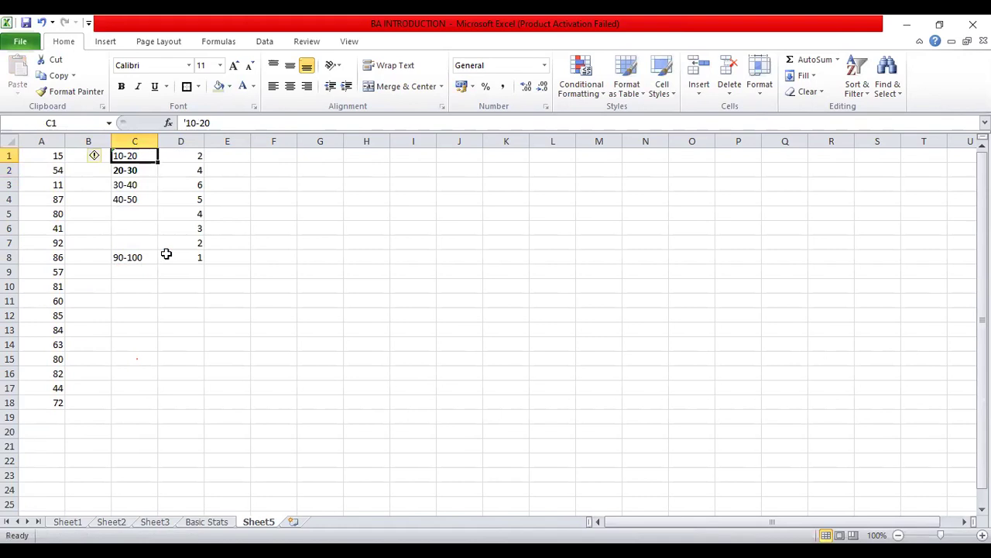
# Step: Move the interval and count table from C1:D8 down one row to C2:D9
pyautogui.hotkey('shift', 'Right')
pyautogui.hotkey('shift', 'Down')
pyautogui.hotkey('shift', 'Down')
pyautogui.hotkey('shift', 'Down')
pyautogui.hotkey('shift', 'Down')
pyautogui.hotkey('shift', 'Down')
pyautogui.hotkey('shift', 'Down')
pyautogui.hotkey('shift', 'Down')
pyautogui.hotkey('ctrl', 'c')
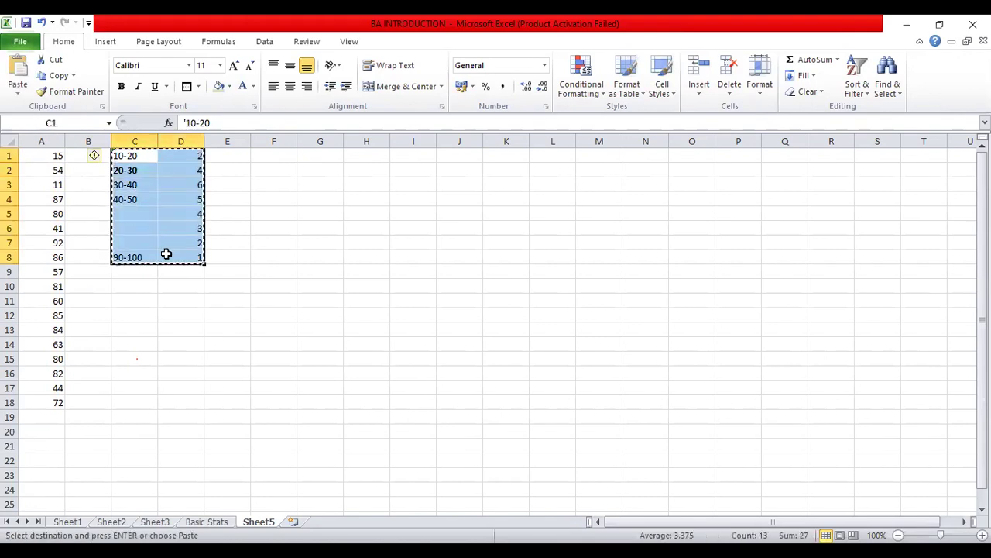
pyautogui.press('Down')
pyautogui.hotkey('ctrl', 'v')
pyautogui.press('Up')
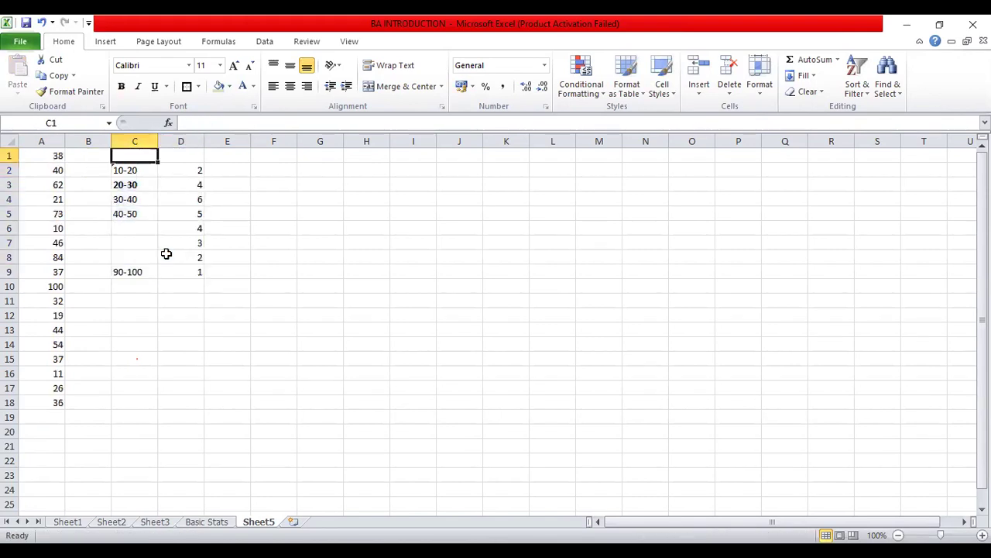
# Step: Add the column headings Freq. in C1 and Count in D1 above the interval table
pyautogui.write('fRE')
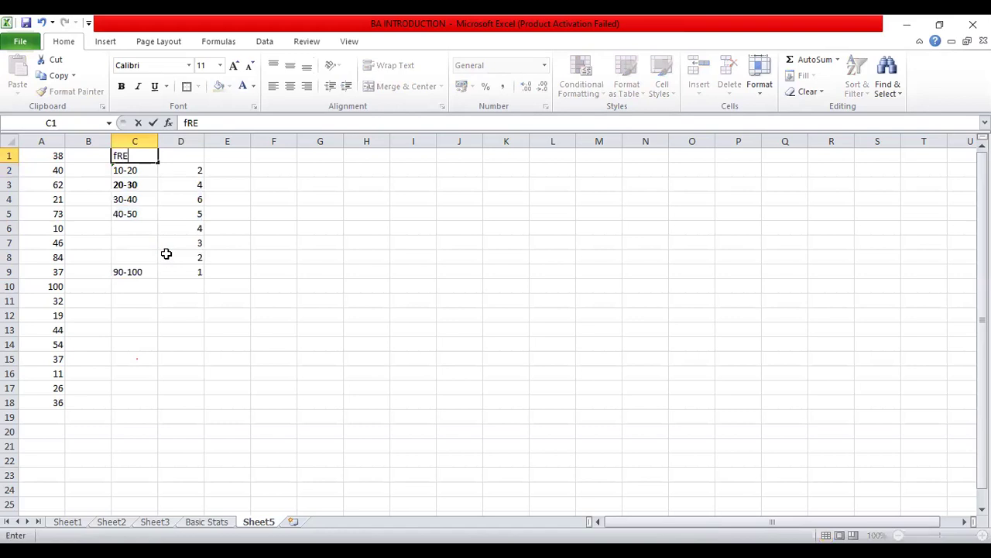
pyautogui.write('Q.')
pyautogui.press('Tab')
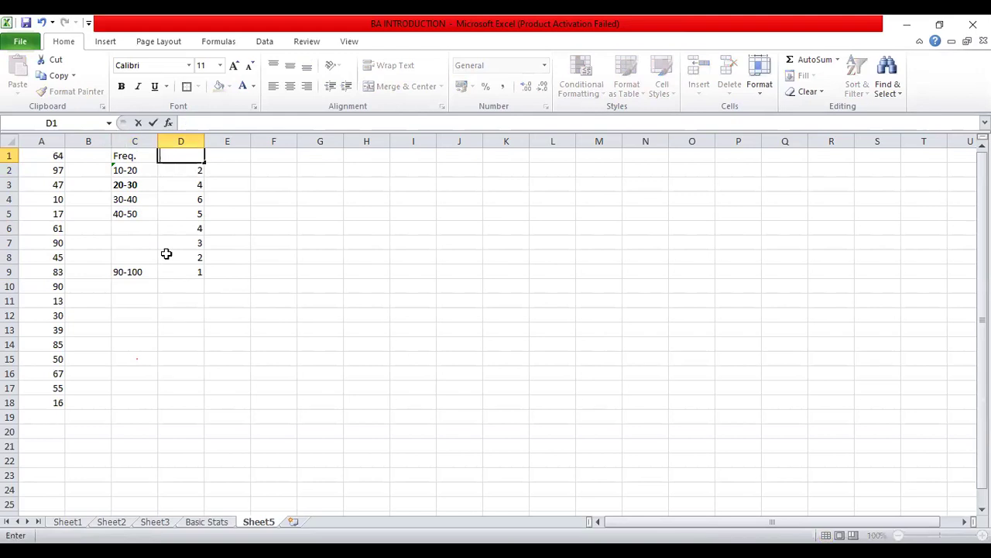
pyautogui.write('Count')
pyautogui.press('Tab')
pyautogui.press('Left')
pyautogui.press('Left')
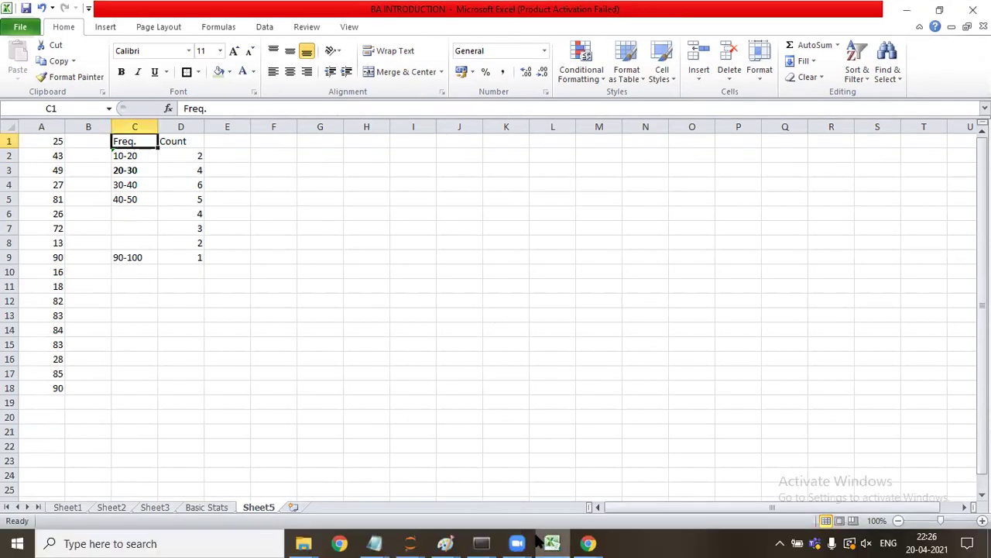
# Step: Switch to the Paint window with the bar sketch, draw a third, taller bar, and label the horizontal axis f and vertical axis c
pyautogui.click(456, 543)
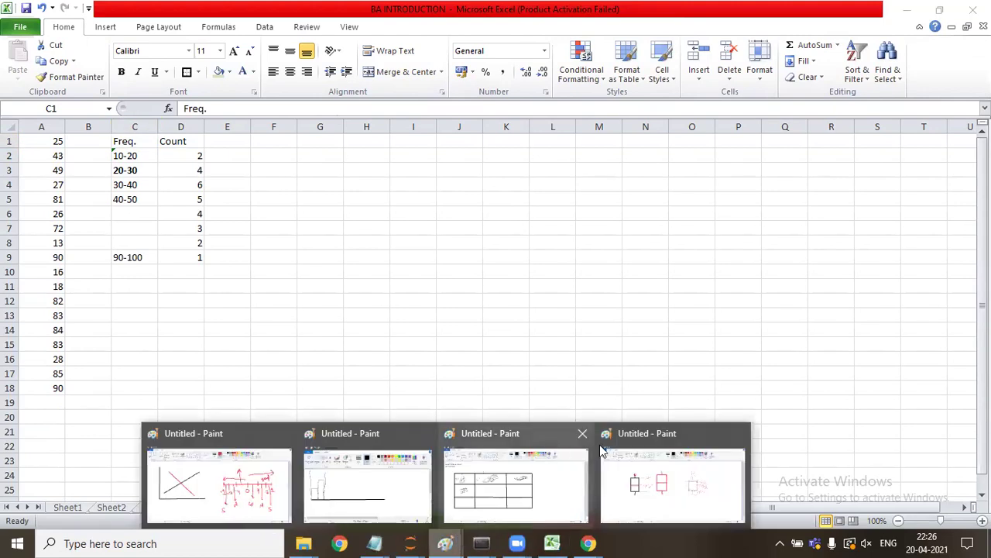
pyautogui.click(345, 439)
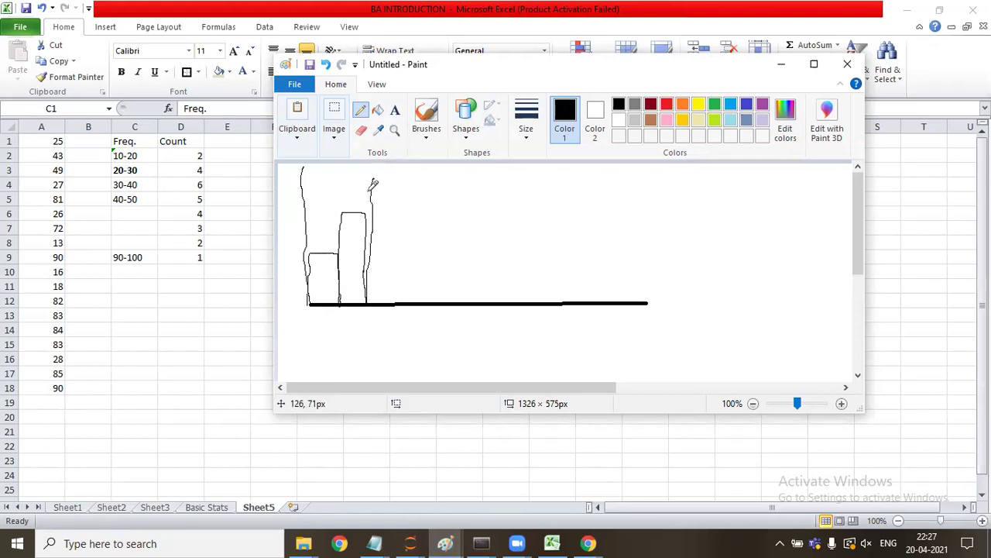
pyautogui.moveTo(372, 185)
pyautogui.mouseDown()
pyautogui.moveTo(409, 183)
pyautogui.moveTo(413, 299)
pyautogui.mouseUp()
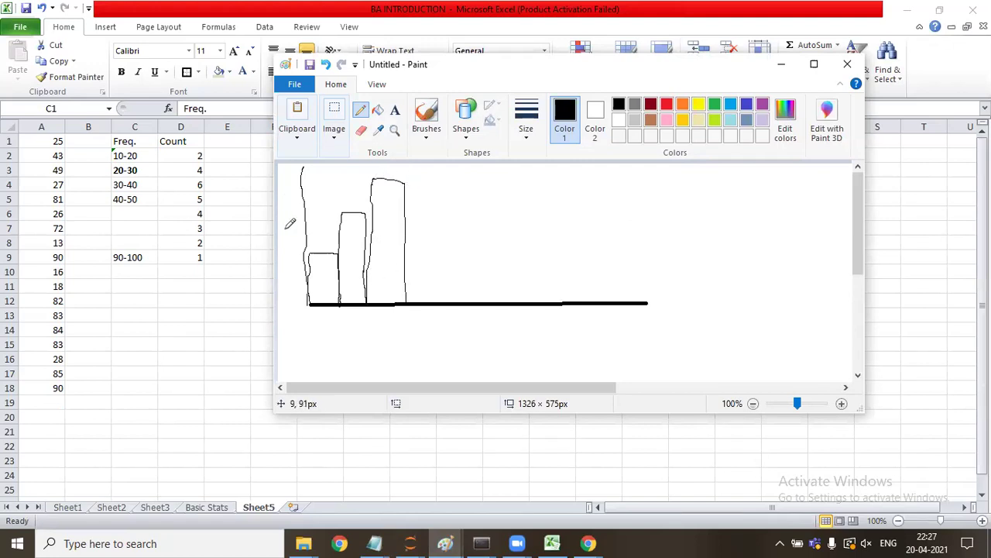
pyautogui.moveTo(401, 335)
pyautogui.mouseDown()
pyautogui.moveTo(408, 326)
pyautogui.moveTo(394, 344)
pyautogui.moveTo(408, 340)
pyautogui.mouseUp()
pyautogui.moveTo(284, 231); pyautogui.dragTo(296, 226)
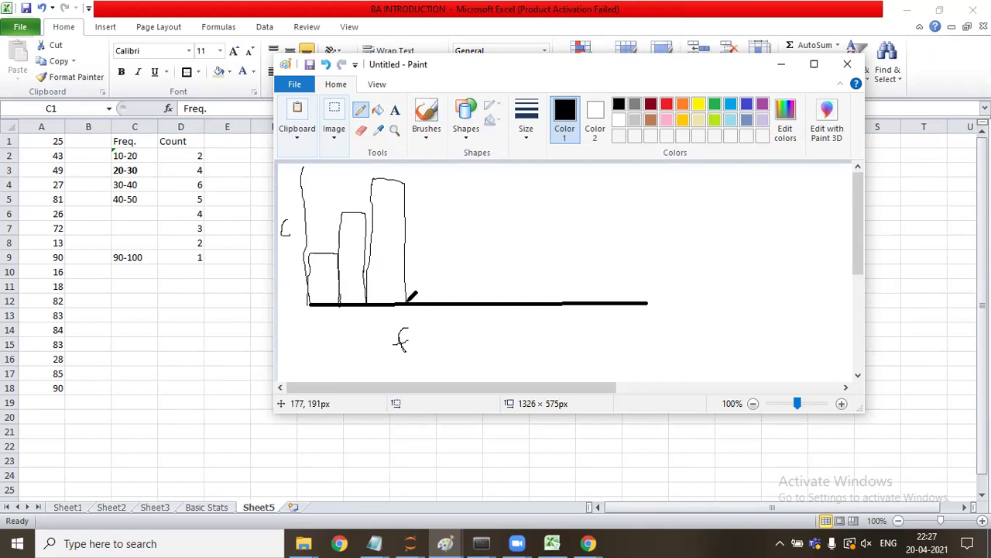
# Step: Draw the remaining histogram bars along the horizontal axis beside the tallest one, each lower than the previous
pyautogui.moveTo(407, 301)
pyautogui.mouseDown()
pyautogui.moveTo(405, 195)
pyautogui.moveTo(438, 195)
pyautogui.moveTo(443, 294)
pyautogui.mouseUp()
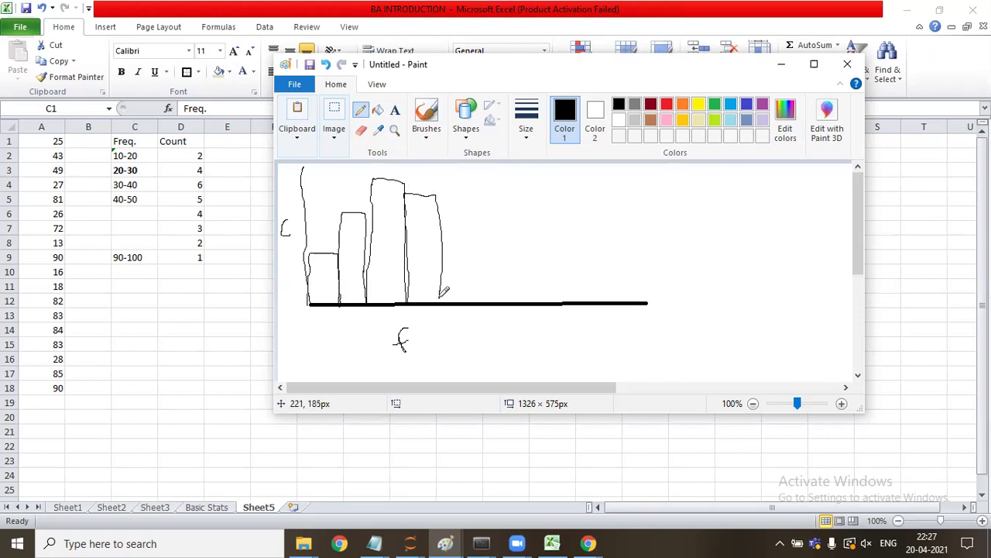
pyautogui.moveTo(444, 299)
pyautogui.mouseDown()
pyautogui.moveTo(451, 215)
pyautogui.moveTo(472, 225)
pyautogui.moveTo(469, 297)
pyautogui.mouseUp()
pyautogui.moveTo(468, 250)
pyautogui.mouseDown()
pyautogui.moveTo(491, 247)
pyautogui.moveTo(494, 301)
pyautogui.moveTo(514, 265)
pyautogui.moveTo(516, 299)
pyautogui.moveTo(535, 274)
pyautogui.moveTo(535, 297)
pyautogui.mouseUp()
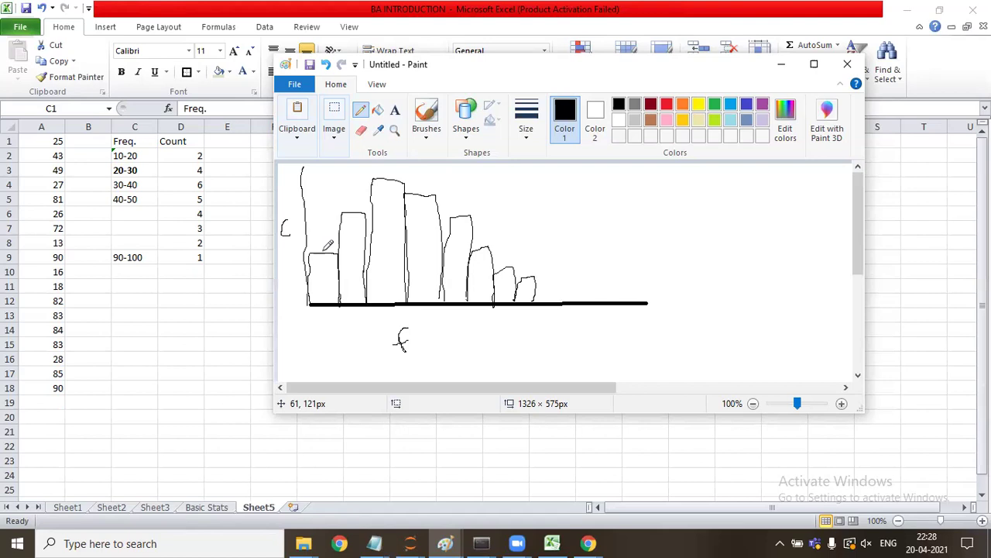
# Step: Mark the middle of each histogram bar's upper edge with a short vertical tick
pyautogui.moveTo(323, 252); pyautogui.dragTo(323, 261)
pyautogui.moveTo(352, 211); pyautogui.dragTo(352, 223)
pyautogui.moveTo(388, 172)
pyautogui.mouseDown()
pyautogui.moveTo(388, 183)
pyautogui.moveTo(426, 206)
pyautogui.mouseUp()
pyautogui.moveTo(482, 245)
pyautogui.mouseDown()
pyautogui.moveTo(484, 261)
pyautogui.moveTo(527, 287)
pyautogui.mouseUp()
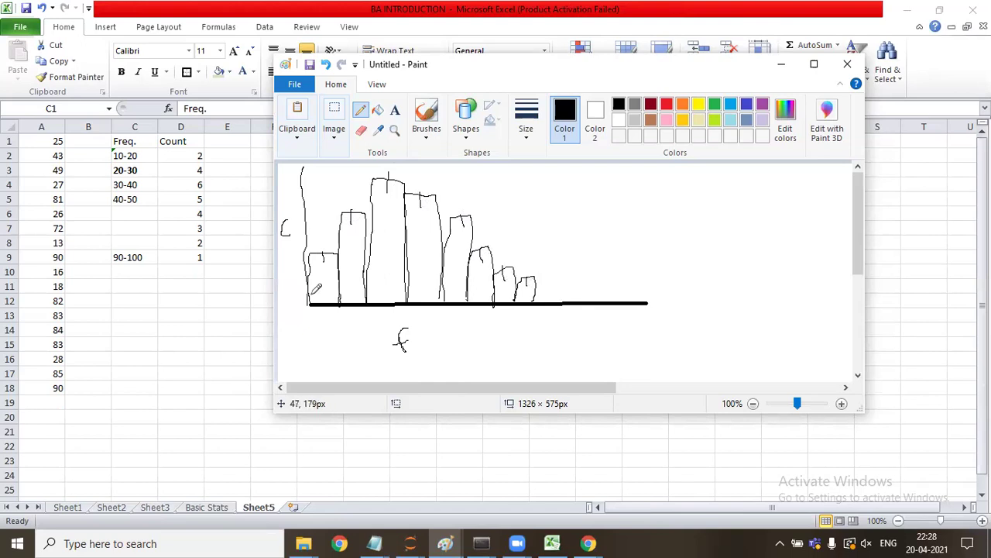
# Step: Draw a red freehand curve from the origin through the ticked bar tops, tapering down to the end of the axis
pyautogui.moveTo(310, 299); pyautogui.dragTo(351, 211)
pyautogui.hotkey('ctrl', 'z')
pyautogui.click(666, 105)
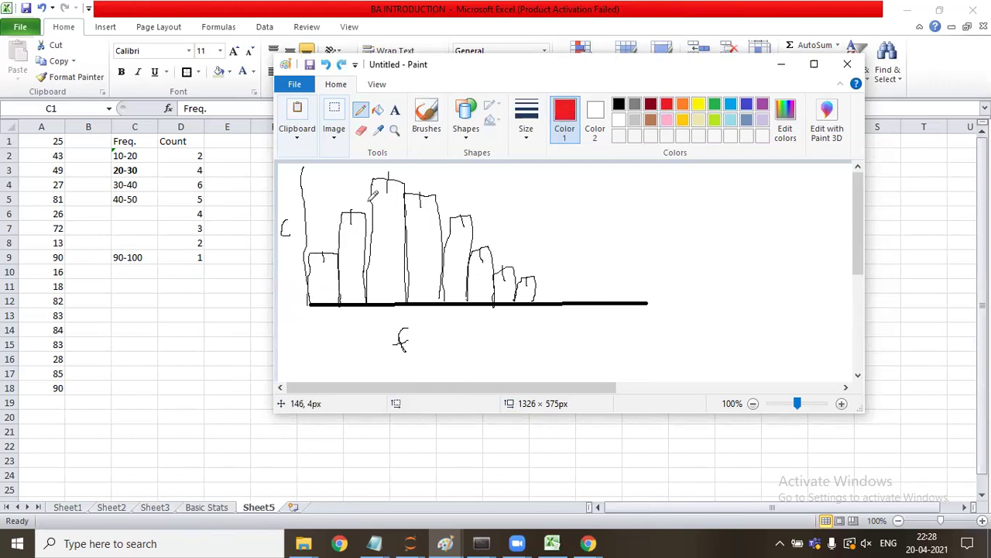
pyautogui.moveTo(308, 302)
pyautogui.mouseDown()
pyautogui.moveTo(310, 277)
pyautogui.moveTo(376, 179)
pyautogui.moveTo(415, 186)
pyautogui.moveTo(533, 280)
pyautogui.moveTo(623, 298)
pyautogui.mouseUp()
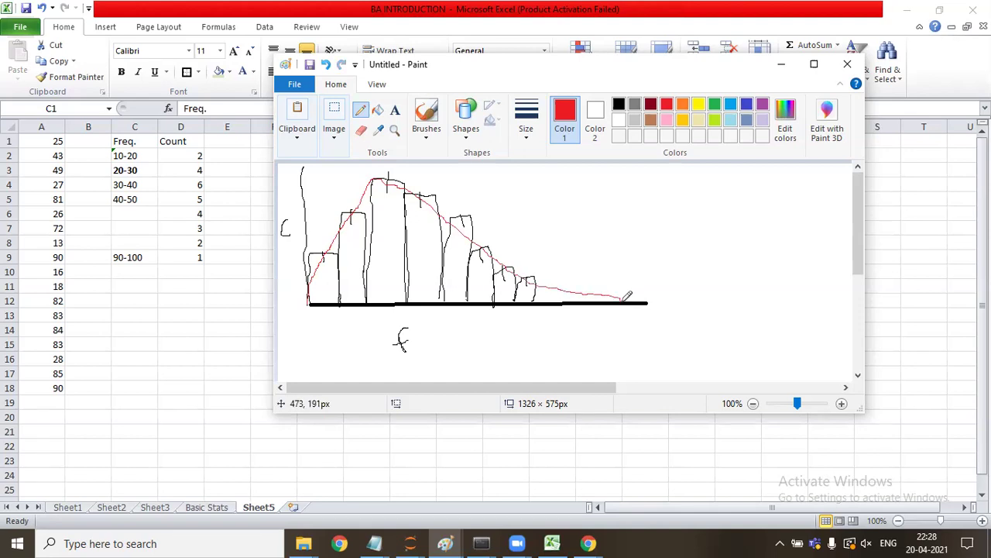
# Step: Maximize the Paint window and sketch a separate pair of red axes with a single-peaked curve beside the histogram
pyautogui.click(814, 65)
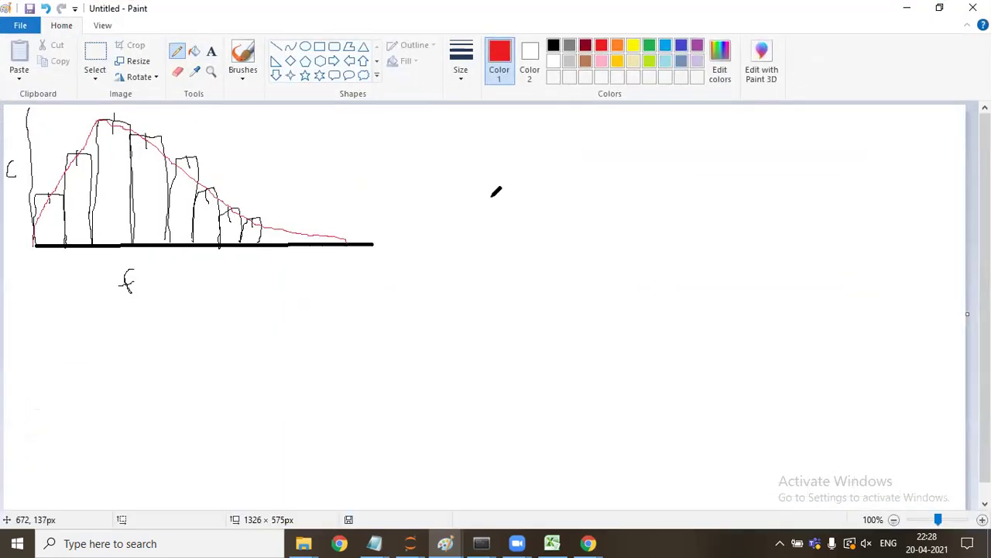
pyautogui.moveTo(489, 170)
pyautogui.mouseDown()
pyautogui.moveTo(500, 328)
pyautogui.moveTo(614, 343)
pyautogui.moveTo(725, 333)
pyautogui.mouseUp()
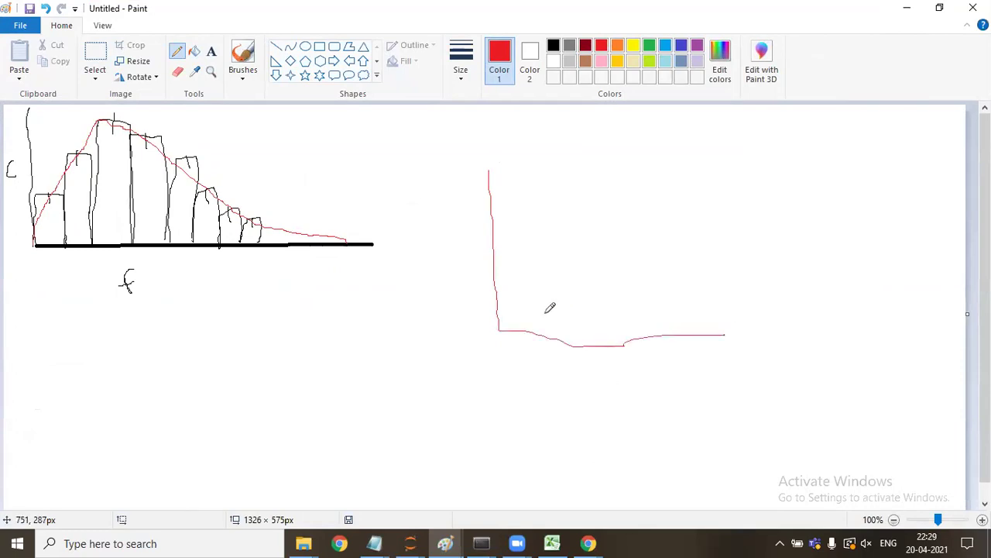
pyautogui.moveTo(512, 320)
pyautogui.mouseDown()
pyautogui.moveTo(584, 190)
pyautogui.moveTo(627, 220)
pyautogui.moveTo(659, 262)
pyautogui.moveTo(761, 330)
pyautogui.mouseUp()
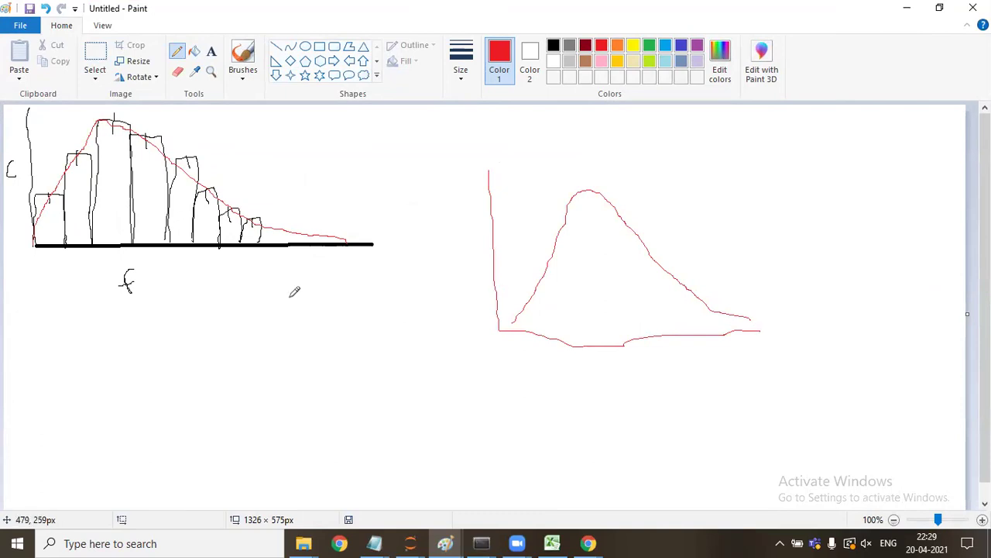
# Step: Label the bar sketch Histo and the separate sketch Curve, each with a red arrow pointing to its label
pyautogui.moveTo(195, 260)
pyautogui.mouseDown()
pyautogui.moveTo(209, 302)
pyautogui.moveTo(220, 293)
pyautogui.mouseUp()
pyautogui.moveTo(194, 334)
pyautogui.mouseDown()
pyautogui.moveTo(195, 355)
pyautogui.moveTo(206, 327)
pyautogui.moveTo(214, 334)
pyautogui.moveTo(240, 317)
pyautogui.moveTo(236, 331)
pyautogui.moveTo(256, 327)
pyautogui.mouseUp()
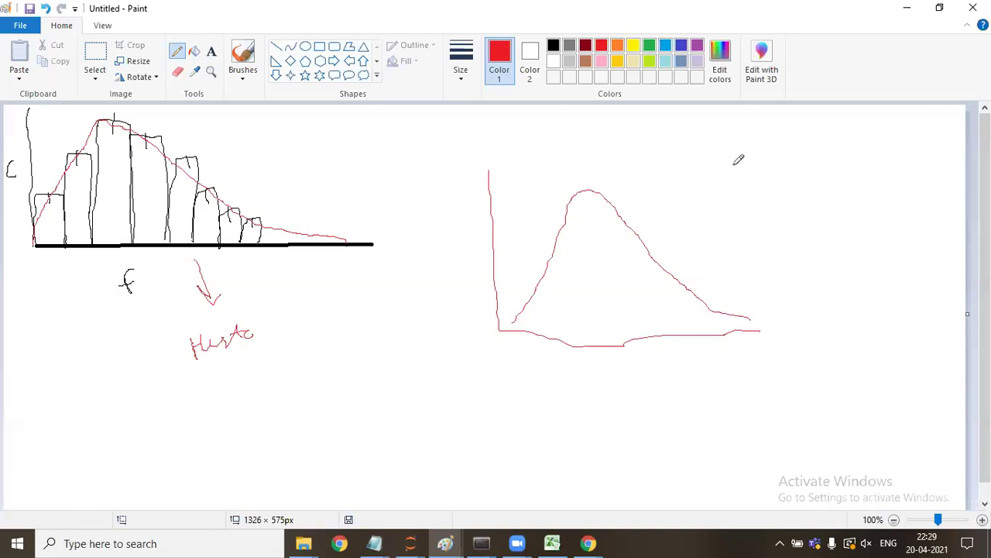
pyautogui.moveTo(703, 204)
pyautogui.mouseDown()
pyautogui.moveTo(750, 173)
pyautogui.moveTo(741, 161)
pyautogui.moveTo(746, 191)
pyautogui.mouseUp()
pyautogui.moveTo(784, 147); pyautogui.dragTo(847, 169)
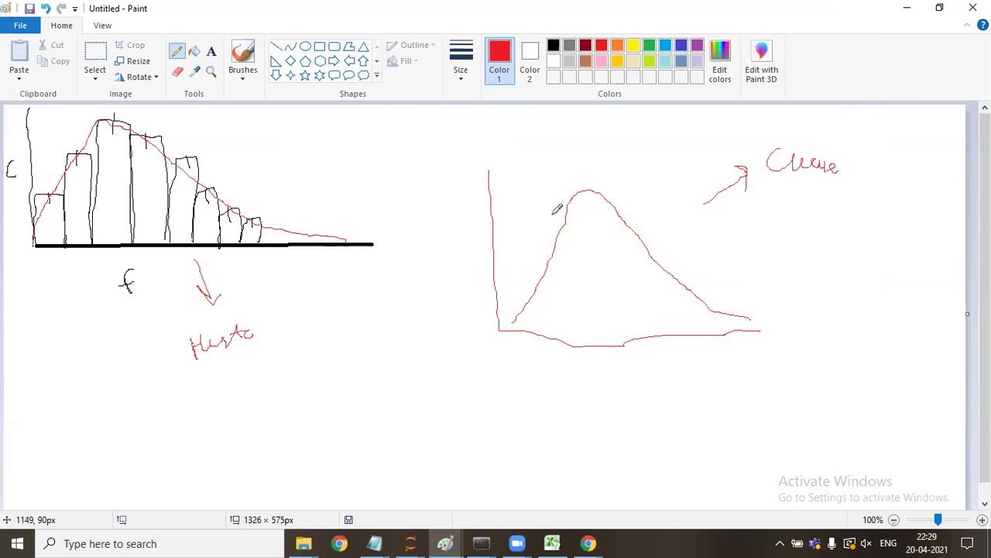
# Step: Draw an arrow from the histogram to the curve, and add a tall outlying bar with a matching second hump on the curve
pyautogui.moveTo(325, 187)
pyautogui.mouseDown()
pyautogui.moveTo(442, 215)
pyautogui.moveTo(436, 206)
pyautogui.moveTo(441, 216)
pyautogui.moveTo(417, 227)
pyautogui.mouseUp()
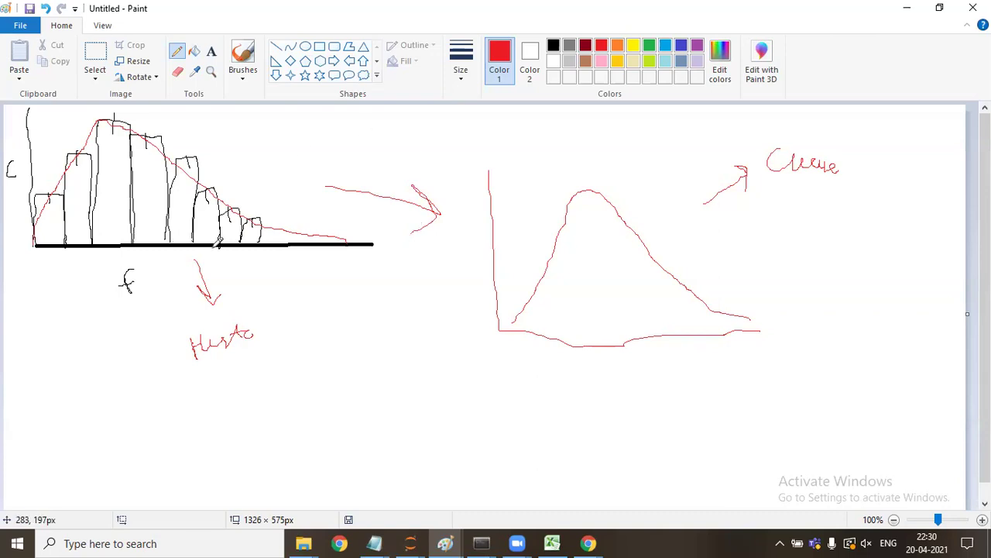
pyautogui.moveTo(220, 247)
pyautogui.mouseDown()
pyautogui.moveTo(226, 115)
pyautogui.moveTo(239, 115)
pyautogui.moveTo(237, 244)
pyautogui.mouseUp()
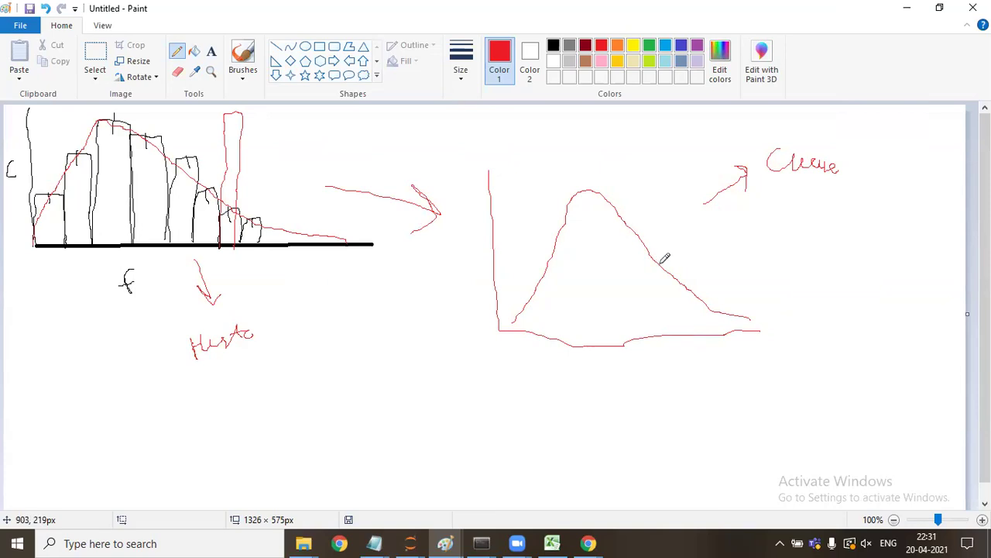
pyautogui.moveTo(662, 265)
pyautogui.mouseDown()
pyautogui.moveTo(682, 224)
pyautogui.moveTo(706, 204)
pyautogui.moveTo(704, 270)
pyautogui.moveTo(770, 332)
pyautogui.mouseUp()
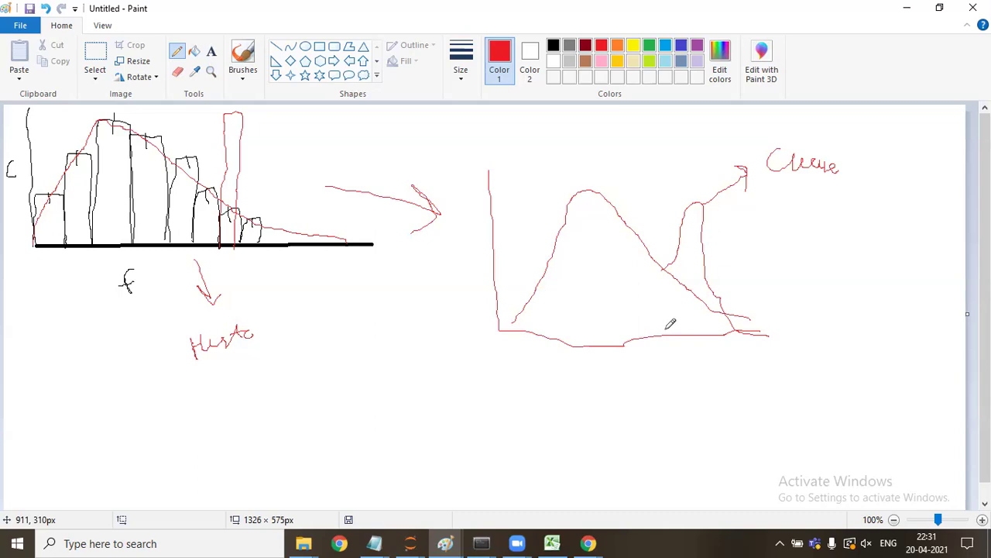
# Step: Switch to Excel, enter skewness in P17 and kusrtosis in P18 beside Measure of Shape on Basic Stats, and return to Sheet5
pyautogui.click(553, 542)
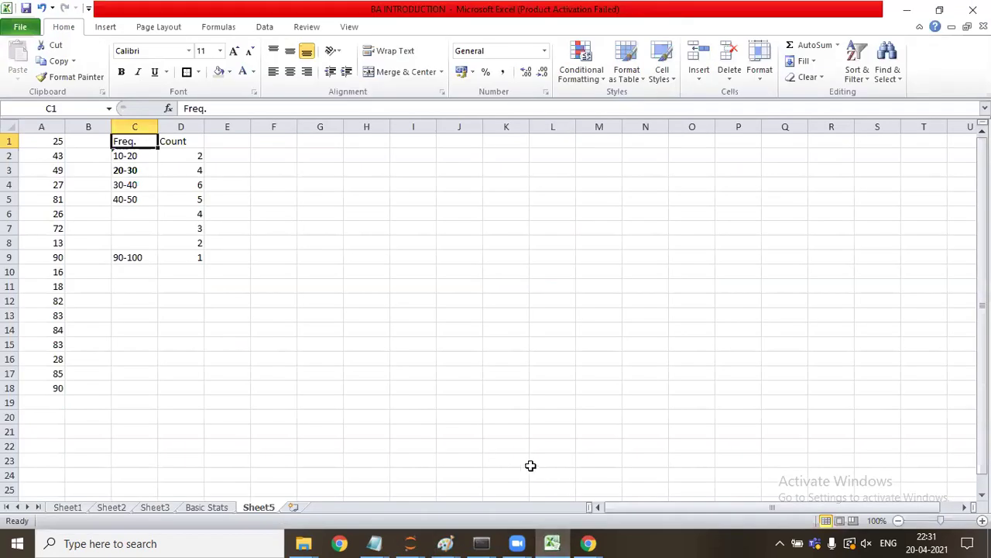
pyautogui.click(209, 508)
pyautogui.click(756, 395)
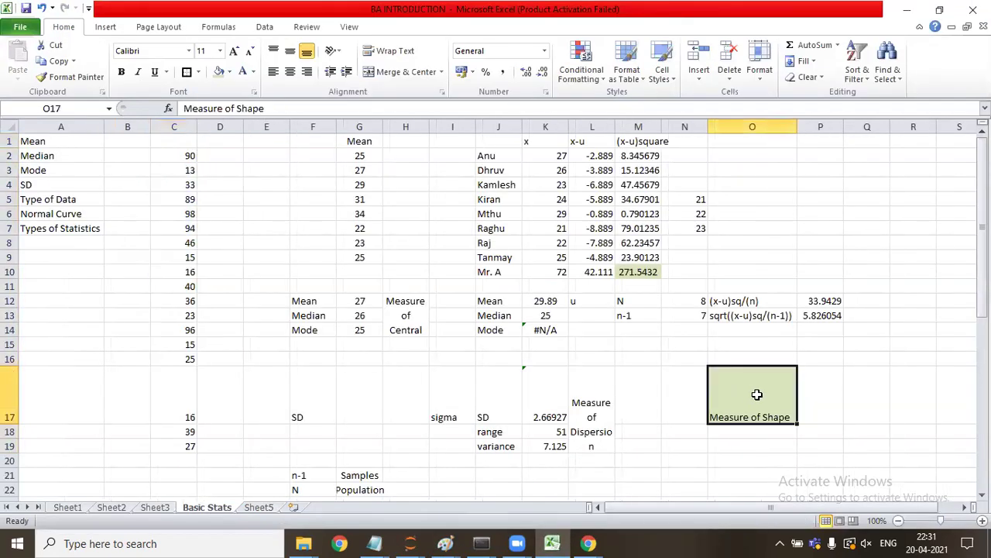
pyautogui.press('Right')
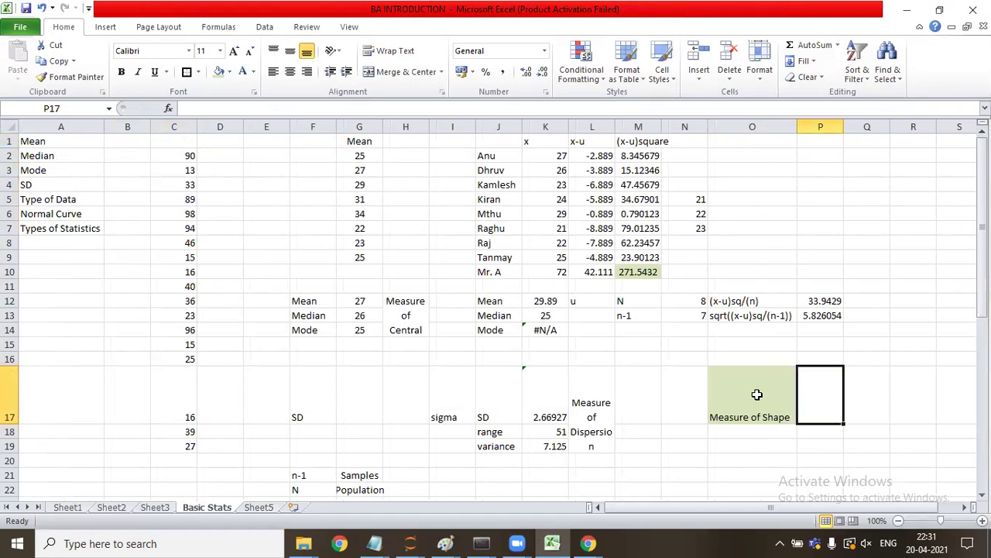
pyautogui.write('skewness')
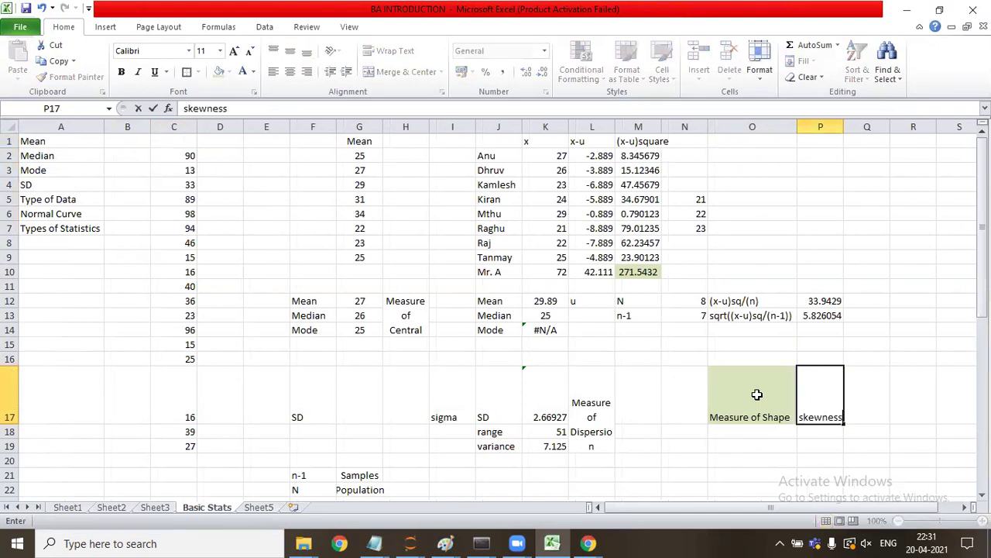
pyautogui.press('Return')
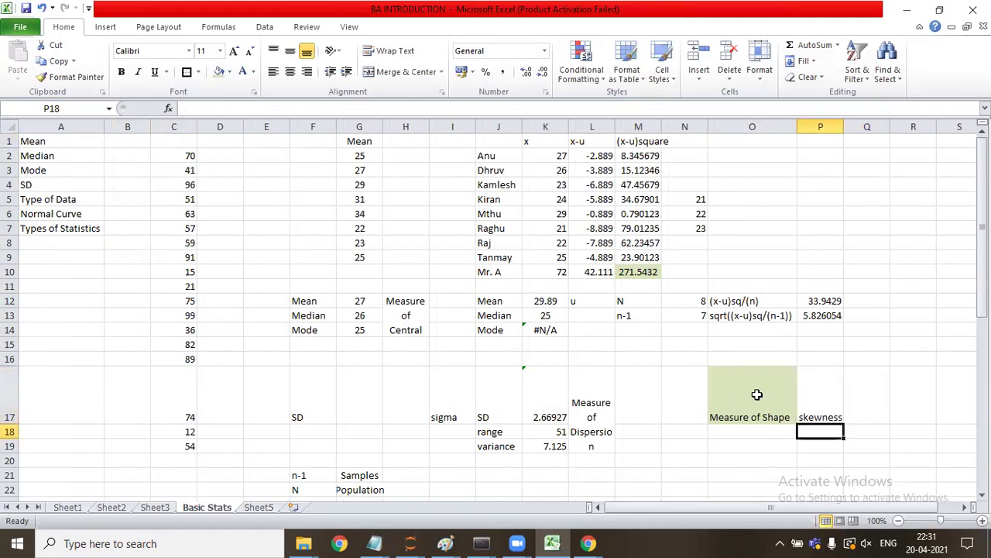
pyautogui.write('kusrtosis')
pyautogui.press('Tab')
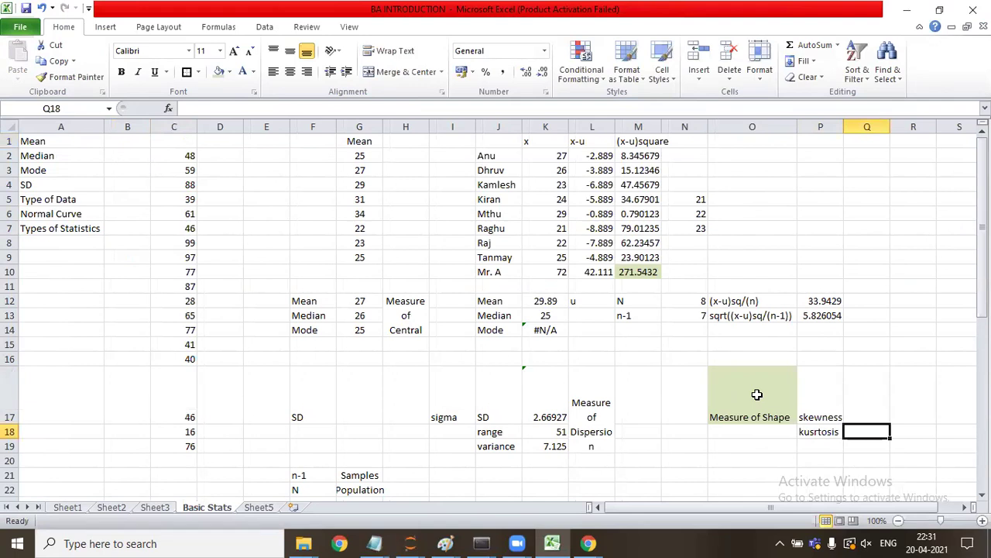
pyautogui.click(257, 505)
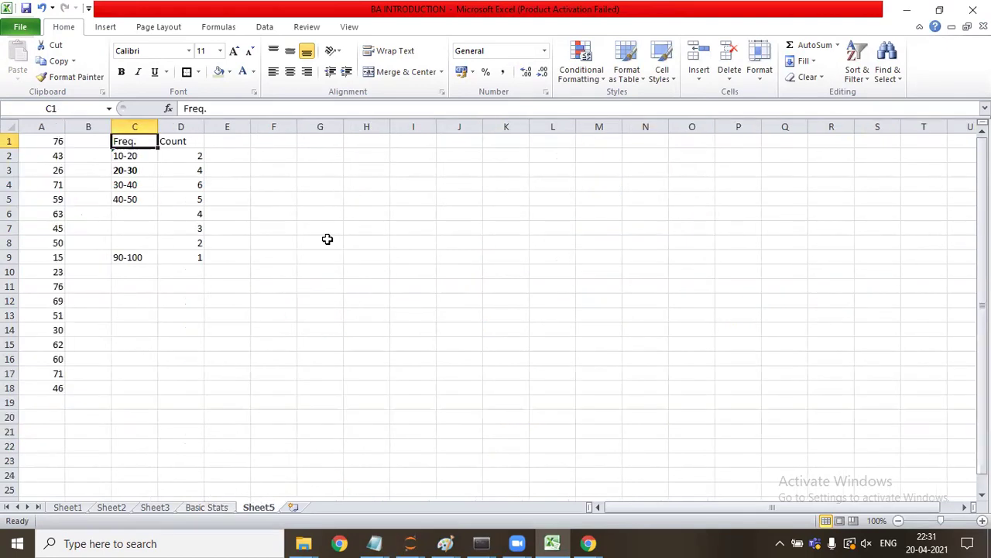
# Step: Switch to the Paint window, undo the curve's second hump, and draw a vertical line through the curve's peak
pyautogui.hotkey('alt', 'Tab')
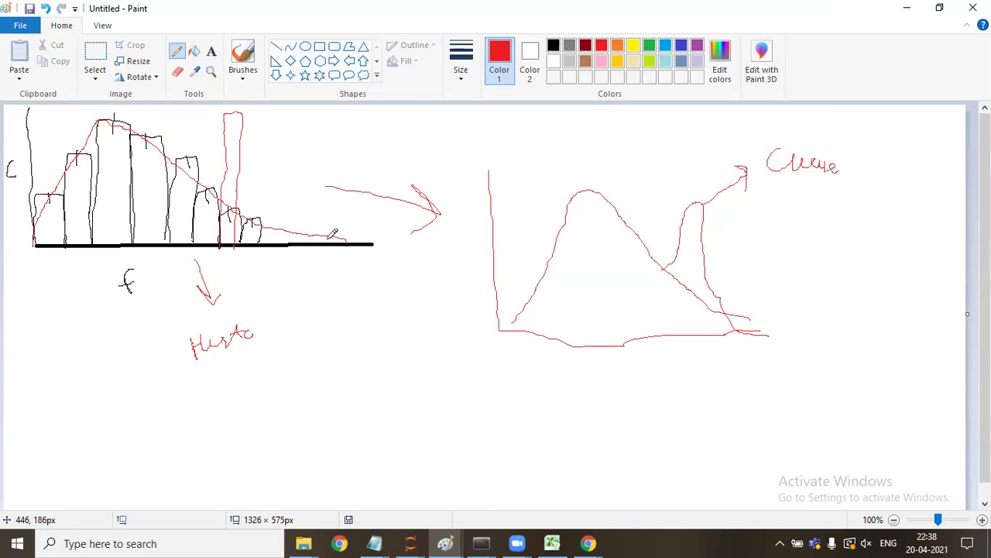
pyautogui.hotkey('ctrl', 'z')
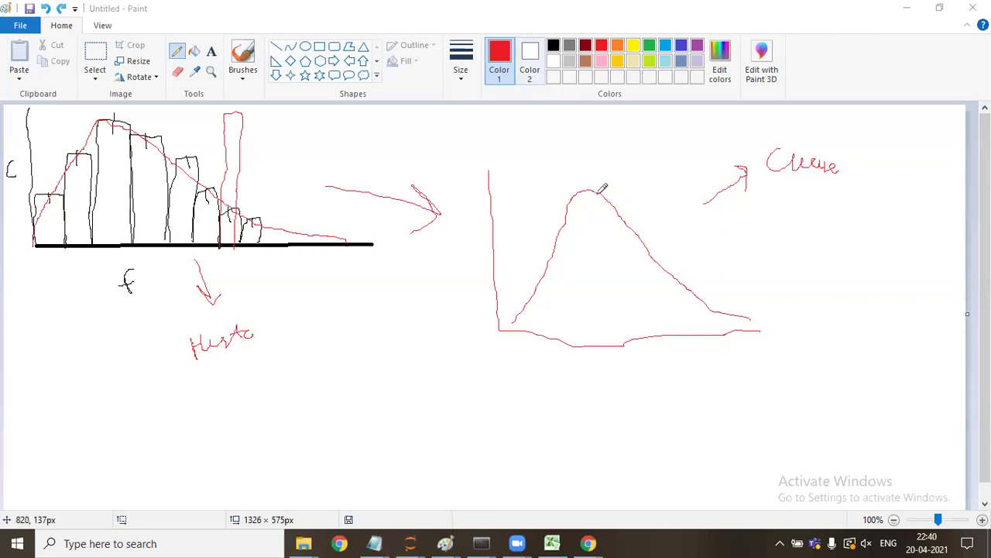
pyautogui.moveTo(590, 166); pyautogui.dragTo(590, 362)
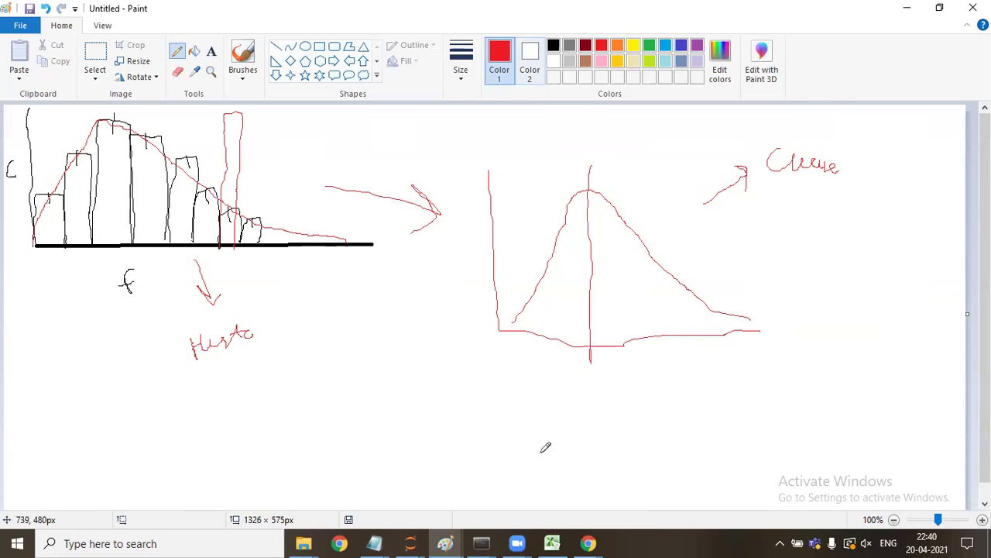
# Step: Undo every stroke of the histogram and curve sketches until the canvas is blank
pyautogui.hotkey('ctrl', 'z')
pyautogui.hotkey('ctrl', 'z')
pyautogui.hotkey('ctrl', 'z')
pyautogui.hotkey('ctrl', 'z')
pyautogui.hotkey('ctrl', 'z')
pyautogui.hotkey('ctrl', 'z')
pyautogui.hotkey('ctrl', 'z')
pyautogui.hotkey('ctrl', 'z')
pyautogui.hotkey('ctrl', 'z')
pyautogui.hotkey('ctrl', 'z')
pyautogui.hotkey('ctrl', 'z')
pyautogui.hotkey('ctrl', 'z')
pyautogui.hotkey('ctrl', 'z')
pyautogui.hotkey('ctrl', 'z')
pyautogui.hotkey('ctrl', 'z')
pyautogui.hotkey('ctrl', 'z')
pyautogui.hotkey('ctrl', 'z')
pyautogui.hotkey('ctrl', 'z')
pyautogui.hotkey('ctrl', 'z')
pyautogui.hotkey('ctrl', 'z')
pyautogui.hotkey('ctrl', 'z')
pyautogui.hotkey('ctrl', 'z')
pyautogui.hotkey('ctrl', 'z')
pyautogui.hotkey('ctrl', 'z')
pyautogui.hotkey('ctrl', 'z')
pyautogui.hotkey('ctrl', 'z')
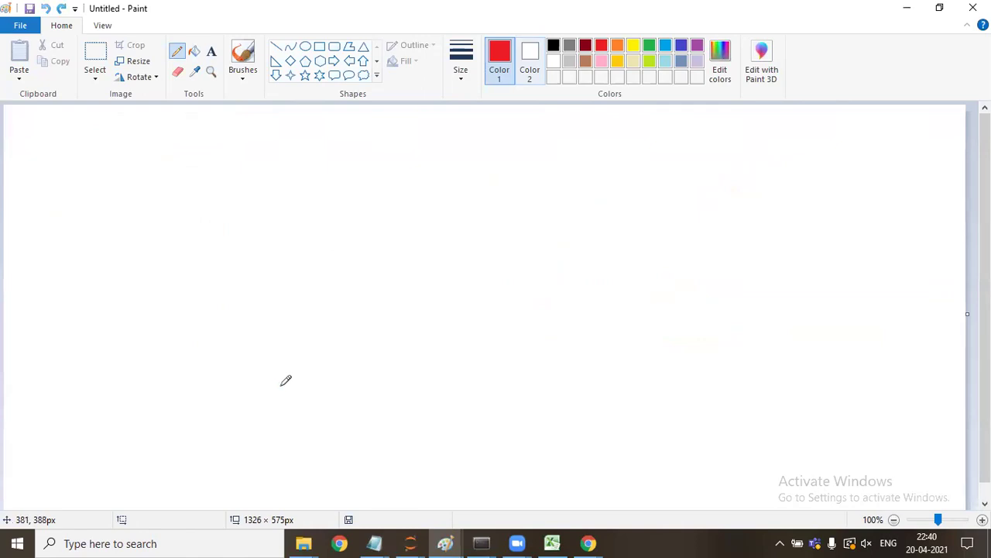
# Step: Draw a red bell curve above a straight horizontal baseline, with a vertical centre line labelled M = M
pyautogui.click(277, 47)
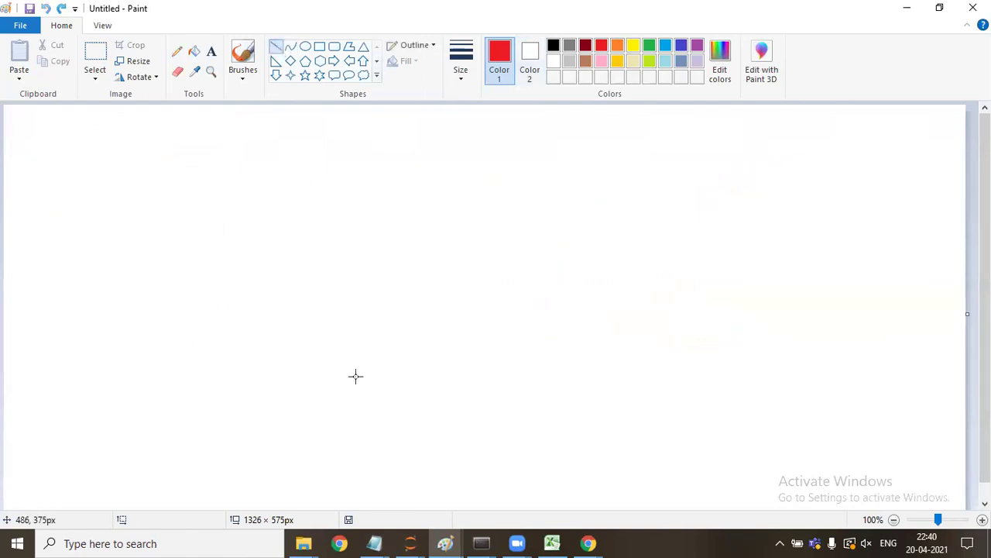
pyautogui.moveTo(301, 389); pyautogui.dragTo(607, 389)
pyautogui.click(176, 51)
pyautogui.moveTo(300, 376)
pyautogui.mouseDown()
pyautogui.moveTo(346, 356)
pyautogui.moveTo(370, 324)
pyautogui.moveTo(431, 204)
pyautogui.moveTo(455, 213)
pyautogui.moveTo(554, 358)
pyautogui.moveTo(608, 377)
pyautogui.mouseUp()
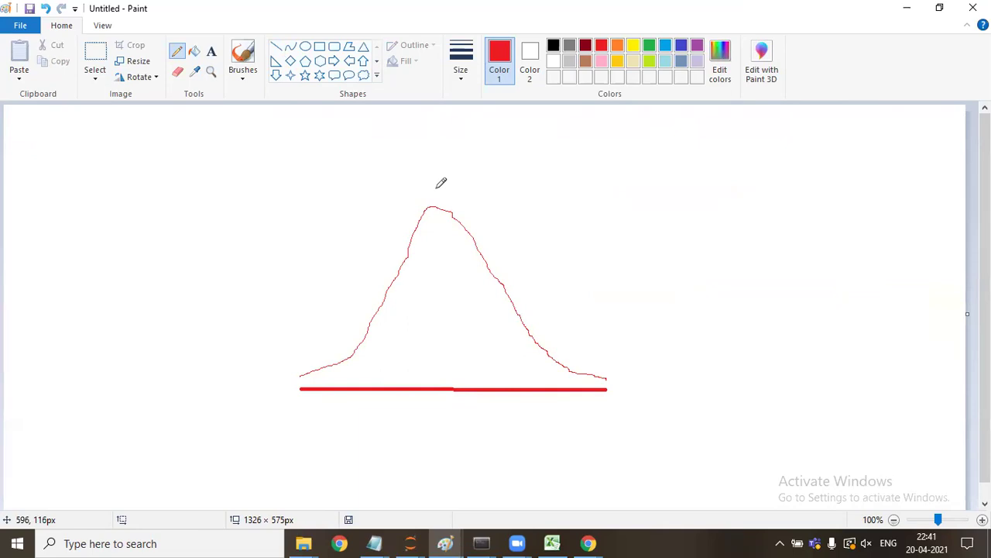
pyautogui.moveTo(437, 190)
pyautogui.mouseDown()
pyautogui.moveTo(442, 414)
pyautogui.moveTo(430, 434)
pyautogui.moveTo(467, 423)
pyautogui.moveTo(473, 434)
pyautogui.moveTo(495, 406)
pyautogui.moveTo(503, 427)
pyautogui.mouseUp()
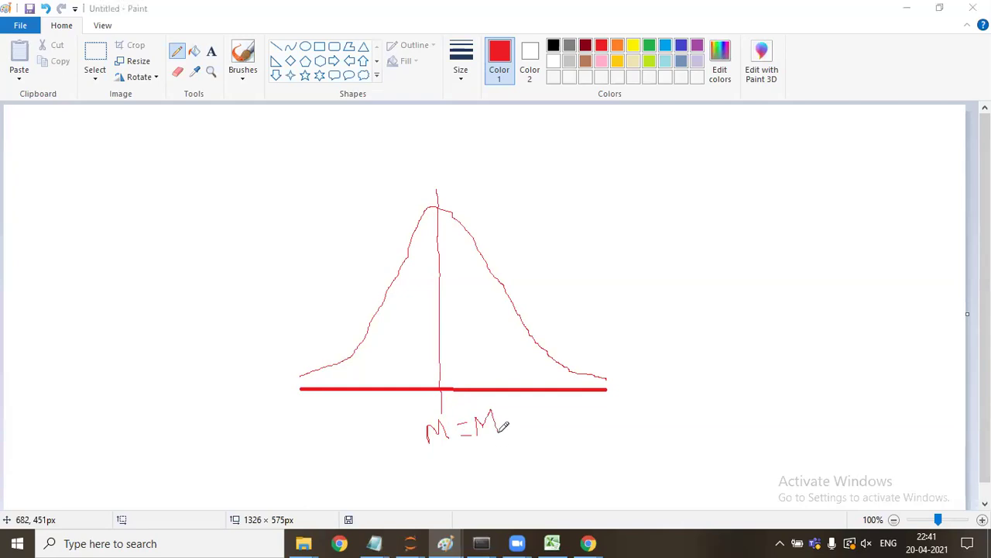
# Step: Switch to Excel, select the random numbers in A1:A18 on Sheet5, and return to the bell curve in Paint
pyautogui.hotkey('alt', 'Tab')
pyautogui.hotkey('alt', 'Tab')
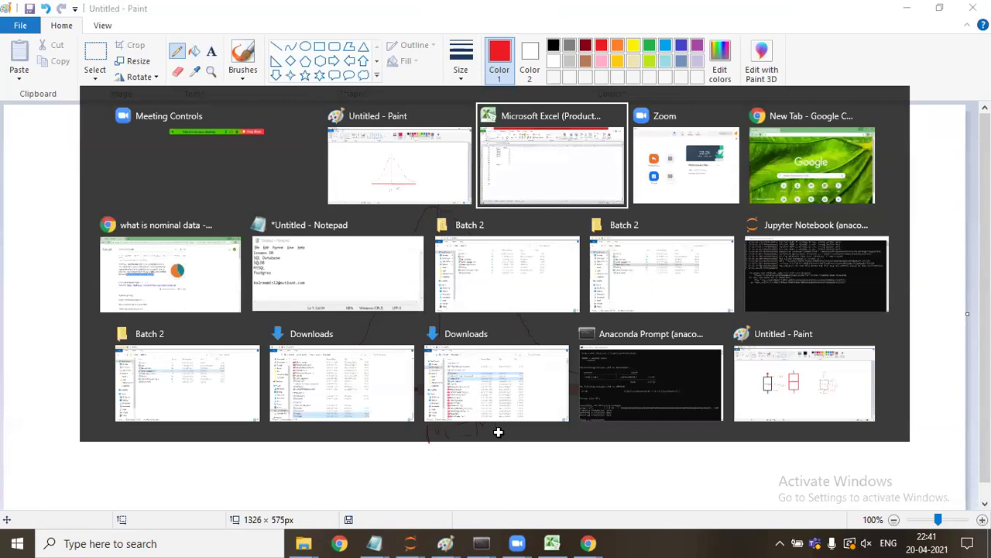
pyautogui.moveTo(54, 141); pyautogui.dragTo(56, 388)
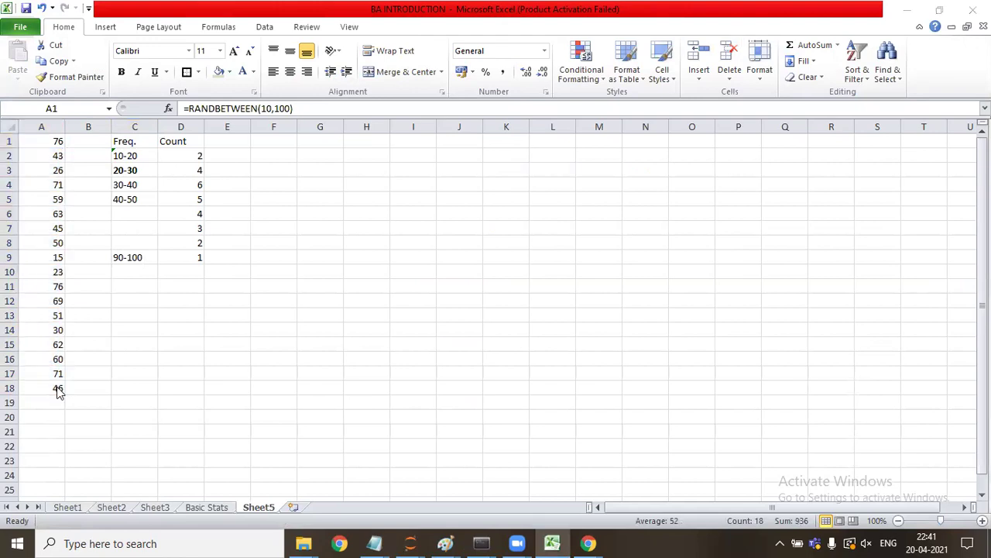
pyautogui.hotkey('alt', 'Tab')
pyautogui.hotkey('alt', 'Tab')
pyautogui.hotkey('alt', 'Tab')
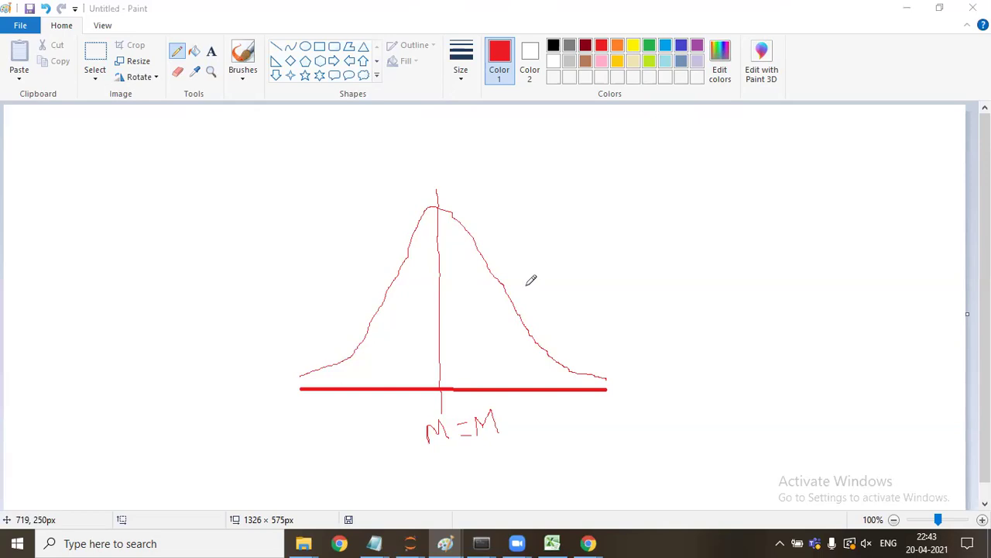
# Step: Switch to Excel and calculate the average of A1:A18 in cell A20 on Sheet5
pyautogui.hotkey('alt', 'Tab')
pyautogui.hotkey('alt', 'Tab')
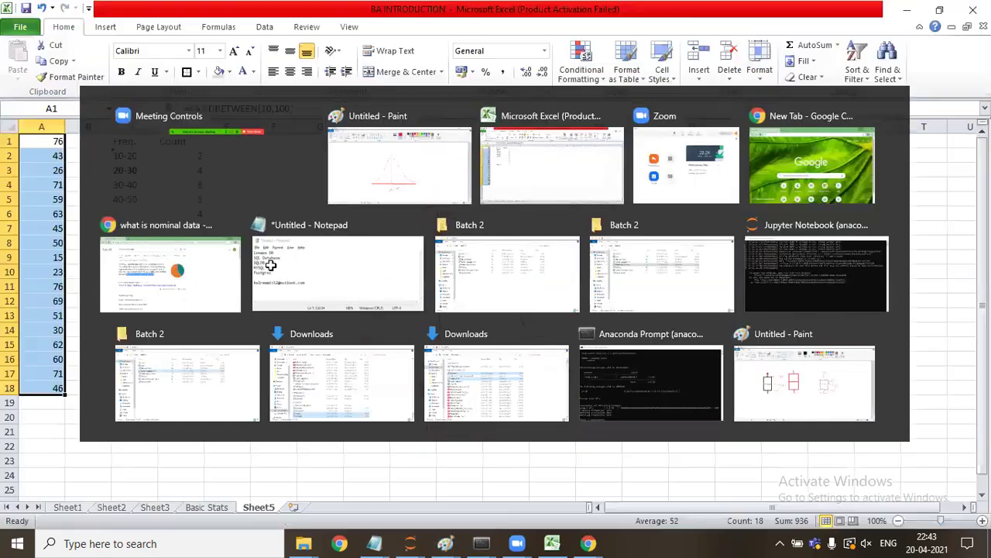
pyautogui.click(51, 415)
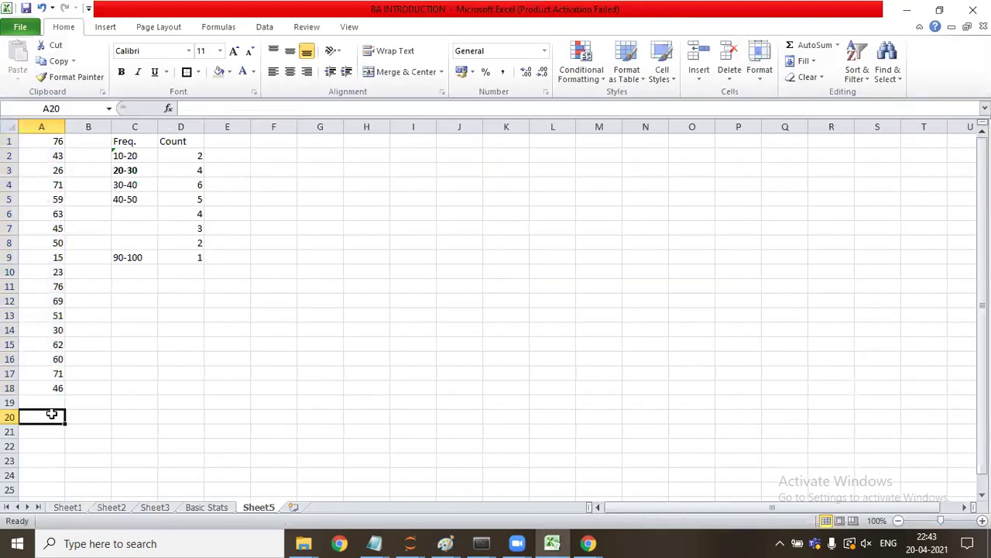
pyautogui.write('=average(')
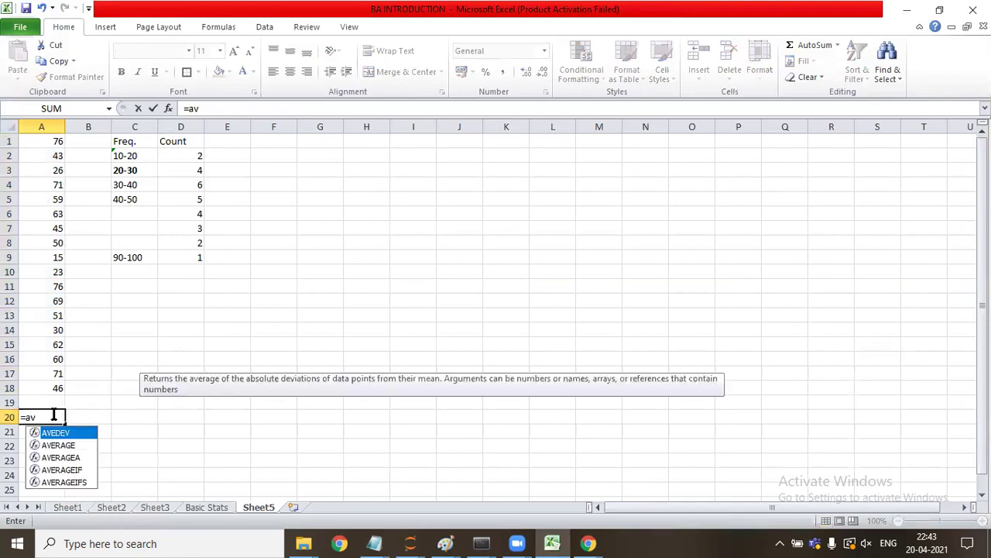
pyautogui.press('Up')
pyautogui.press('Up')
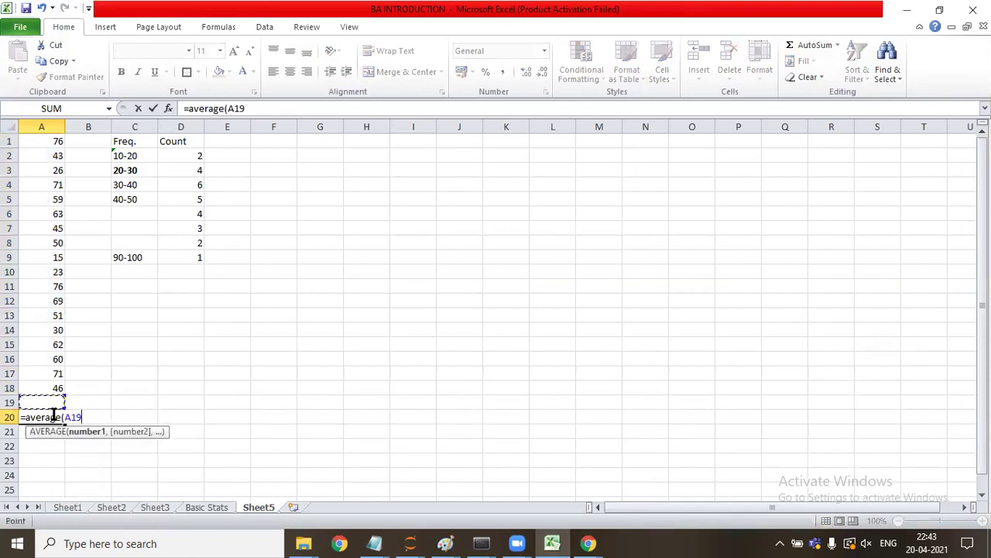
pyautogui.hotkey('shift', 'Up')
pyautogui.hotkey('shift', 'Up')
pyautogui.hotkey('shift', 'Up')
pyautogui.hotkey('shift', 'Up')
pyautogui.hotkey('shift', 'Up')
pyautogui.hotkey('shift', 'Up')
pyautogui.hotkey('shift', 'Up')
pyautogui.hotkey('shift', 'Up')
pyautogui.hotkey('shift', 'Up')
pyautogui.hotkey('shift', 'Up')
pyautogui.hotkey('shift', 'Up')
pyautogui.hotkey('shift', 'Up')
pyautogui.hotkey('shift', 'Up')
pyautogui.hotkey('shift', 'Up')
pyautogui.hotkey('shift', 'Up')
pyautogui.hotkey('shift', 'Up')
pyautogui.hotkey('shift', 'Up')
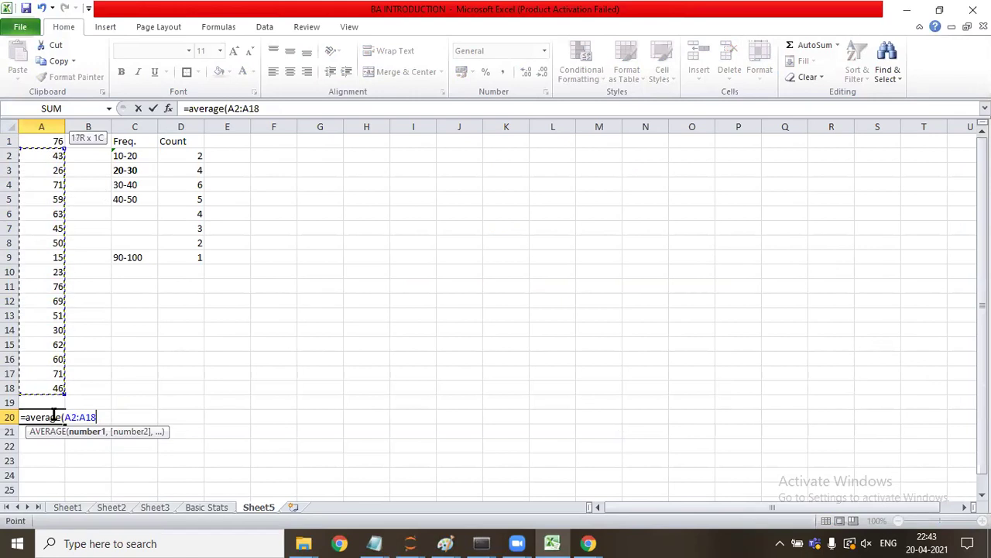
pyautogui.write(')')
pyautogui.press('Return')
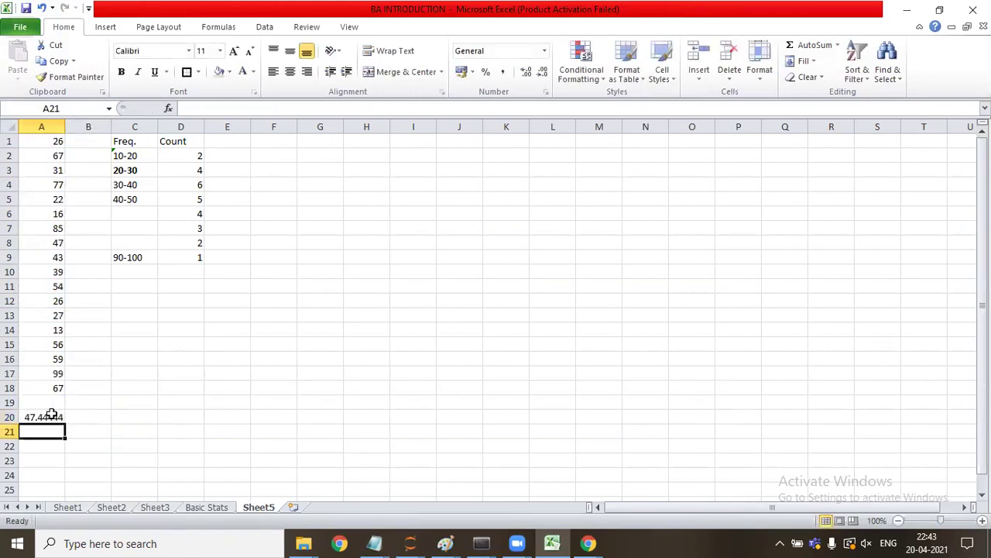
# Step: Calculate the median of A1:A18 in cell A21
pyautogui.write('=median')
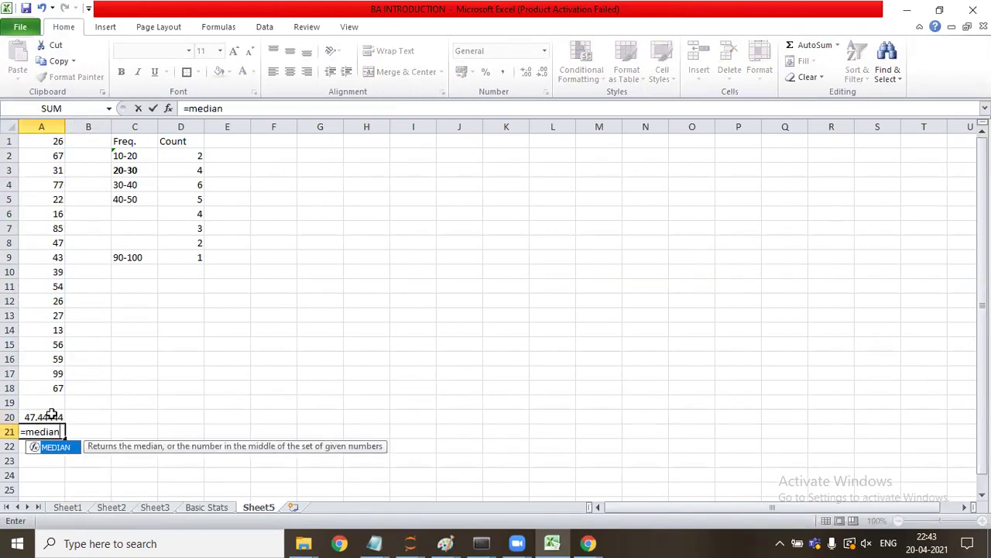
pyautogui.write('(')
pyautogui.press('Up')
pyautogui.press('Up')
pyautogui.press('Up')
pyautogui.hotkey('shift', 'Up')
pyautogui.hotkey('shift', 'Up')
pyautogui.hotkey('shift', 'Up')
pyautogui.hotkey('shift', 'Up')
pyautogui.hotkey('shift', 'Up')
pyautogui.hotkey('shift', 'Up')
pyautogui.hotkey('shift', 'Up')
pyautogui.hotkey('shift', 'Up')
pyautogui.hotkey('shift', 'Up')
pyautogui.hotkey('shift', 'Up')
pyautogui.hotkey('shift', 'Up')
pyautogui.hotkey('shift', 'Up')
pyautogui.hotkey('shift', 'Up')
pyautogui.hotkey('shift', 'Up')
pyautogui.hotkey('shift', 'Up')
pyautogui.hotkey('shift', 'Up')
pyautogui.hotkey('shift', 'Up')
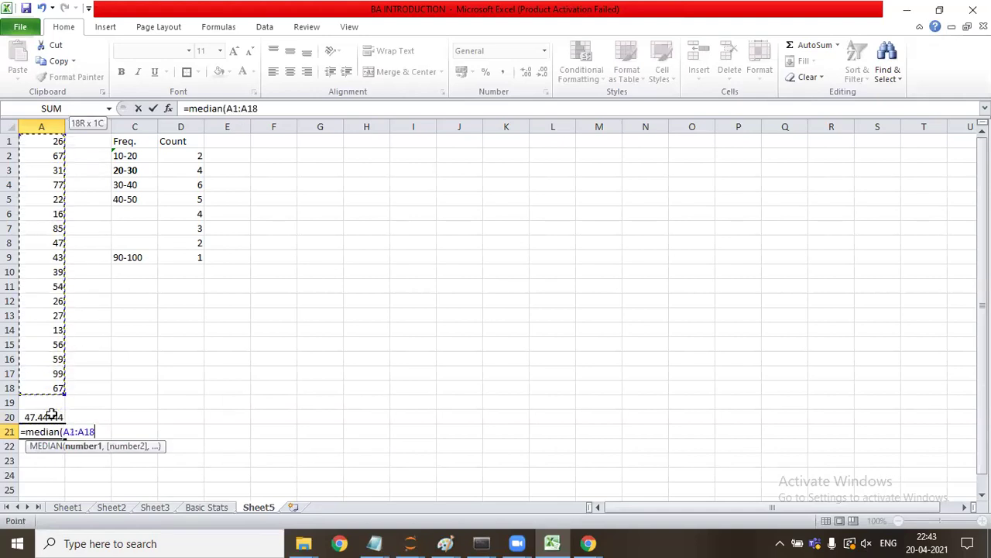
pyautogui.write(')')
pyautogui.press('Return')
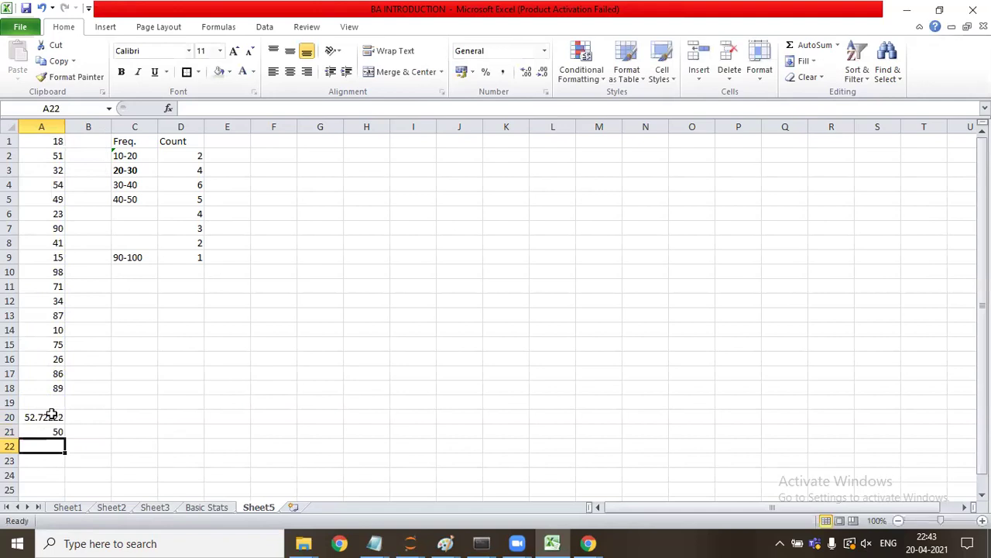
pyautogui.press('Up')
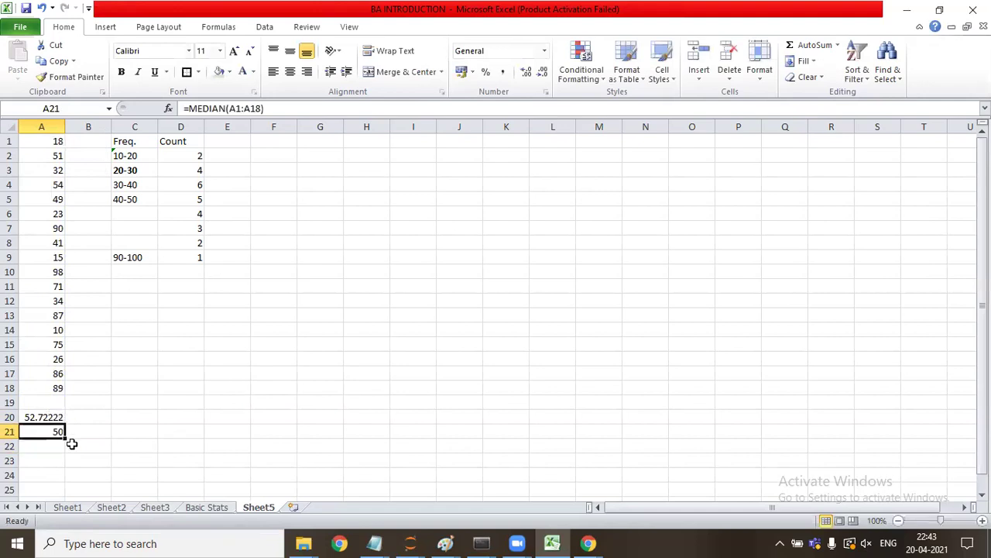
# Step: View the bell curve in Paint and, back in Excel, calculate the standard deviation of A1:A18 in cell A22 with STDEV
pyautogui.hotkey('alt', 'Tab')
pyautogui.hotkey('alt', 'Tab')
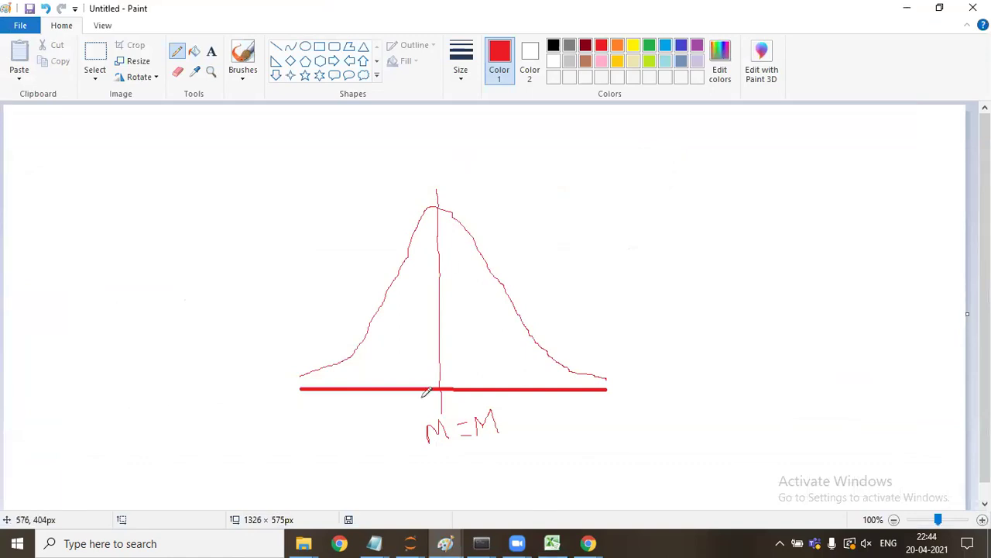
pyautogui.hotkey('alt', 'Tab')
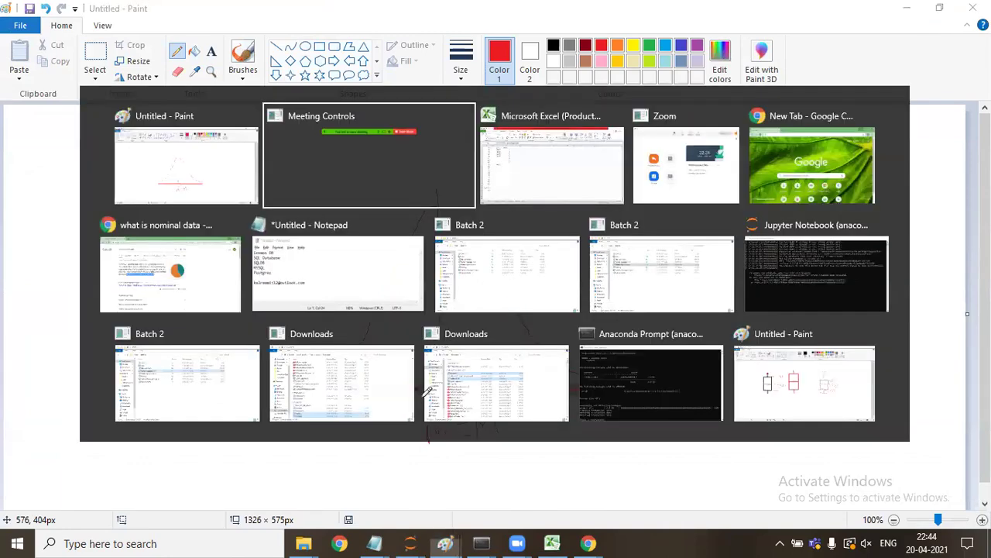
pyautogui.hotkey('alt', 'Tab')
pyautogui.hotkey('alt', 'Tab')
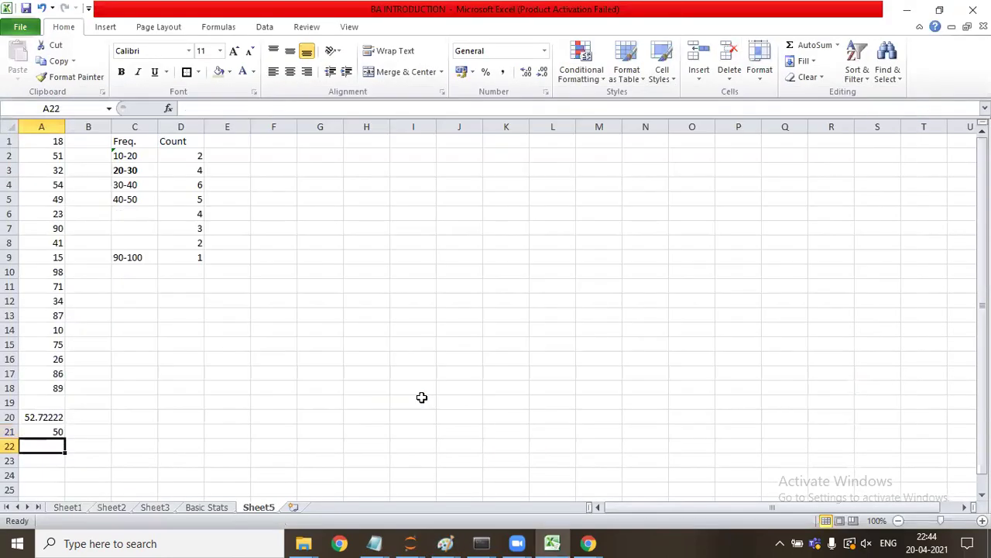
pyautogui.write('=stde')
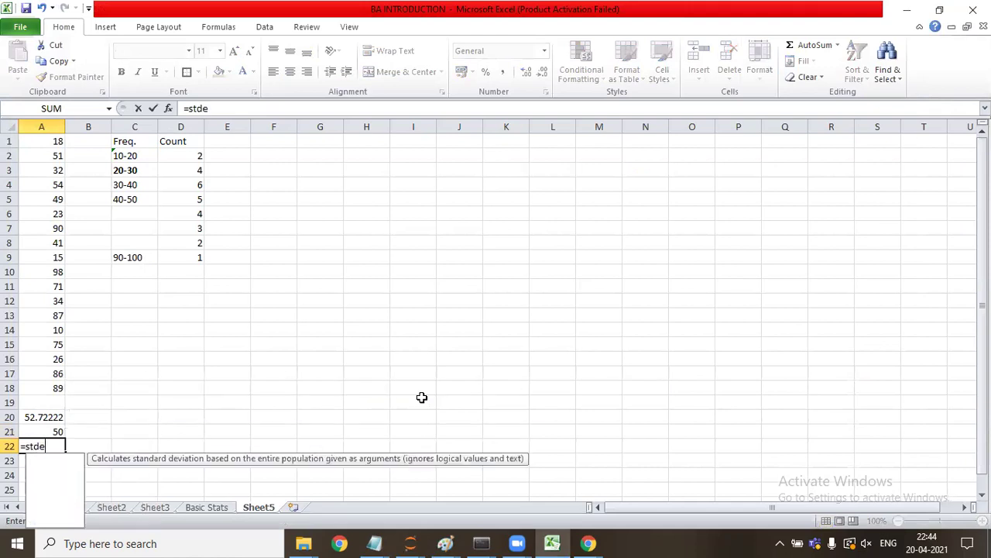
pyautogui.write('v(')
pyautogui.press('Up')
pyautogui.press('Up')
pyautogui.press('Up')
pyautogui.press('Up')
pyautogui.hotkey('shift', 'Up')
pyautogui.hotkey('shift', 'Up')
pyautogui.hotkey('shift', 'Up')
pyautogui.hotkey('shift', 'Up')
pyautogui.hotkey('shift', 'Up')
pyautogui.hotkey('shift', 'Up')
pyautogui.hotkey('shift', 'Up')
pyautogui.hotkey('shift', 'Up')
pyautogui.hotkey('shift', 'Up')
pyautogui.hotkey('shift', 'Up')
pyautogui.hotkey('shift', 'Up')
pyautogui.hotkey('shift', 'Up')
pyautogui.hotkey('shift', 'Up')
pyautogui.hotkey('shift', 'Up')
pyautogui.hotkey('shift', 'Up')
pyautogui.hotkey('shift', 'Up')
pyautogui.hotkey('shift', 'Up')
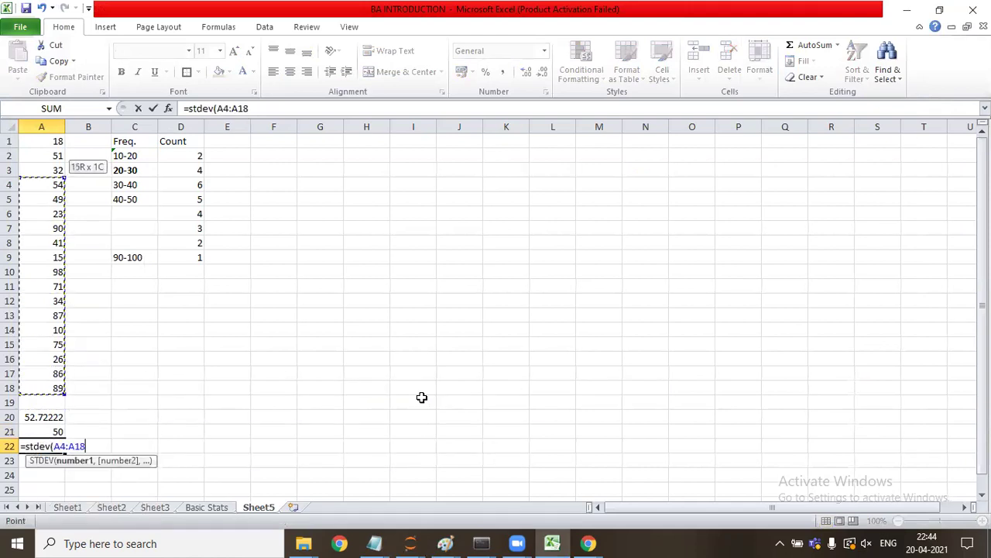
pyautogui.write(')')
pyautogui.press('Return')
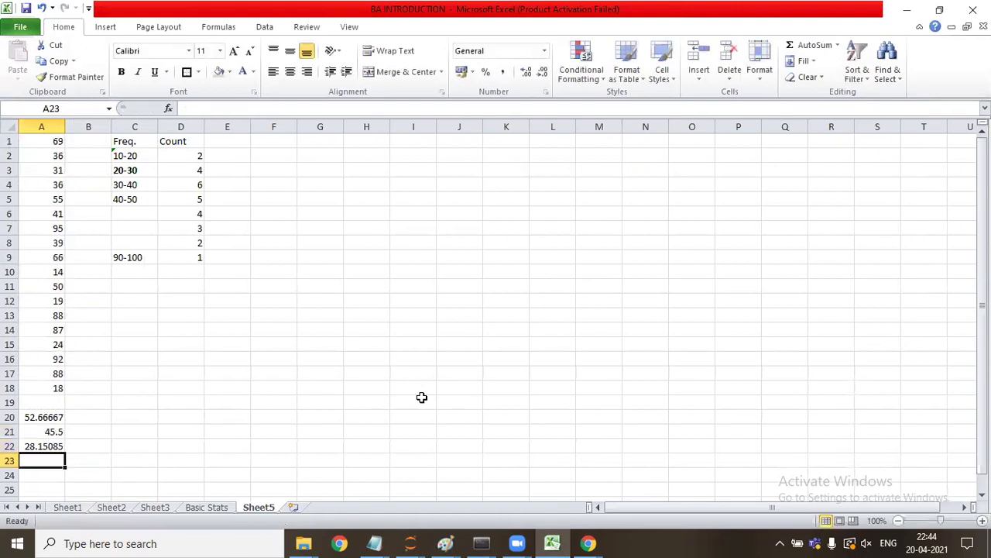
pyautogui.press('Up')
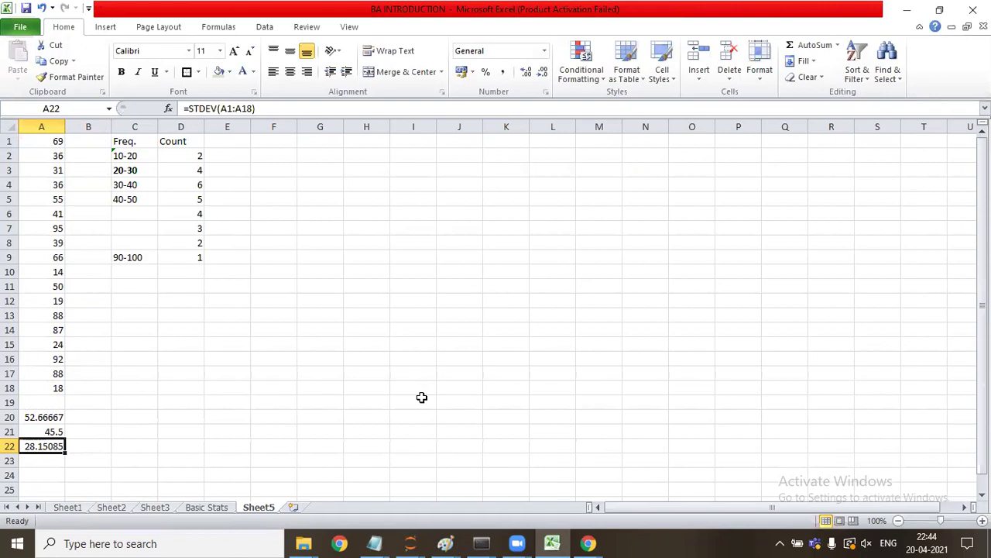
# Step: Switch to the bell curve in Paint and write 50 in red beneath M = M and SD=10 above and right of the curve
pyautogui.hotkey('alt', 'Tab')
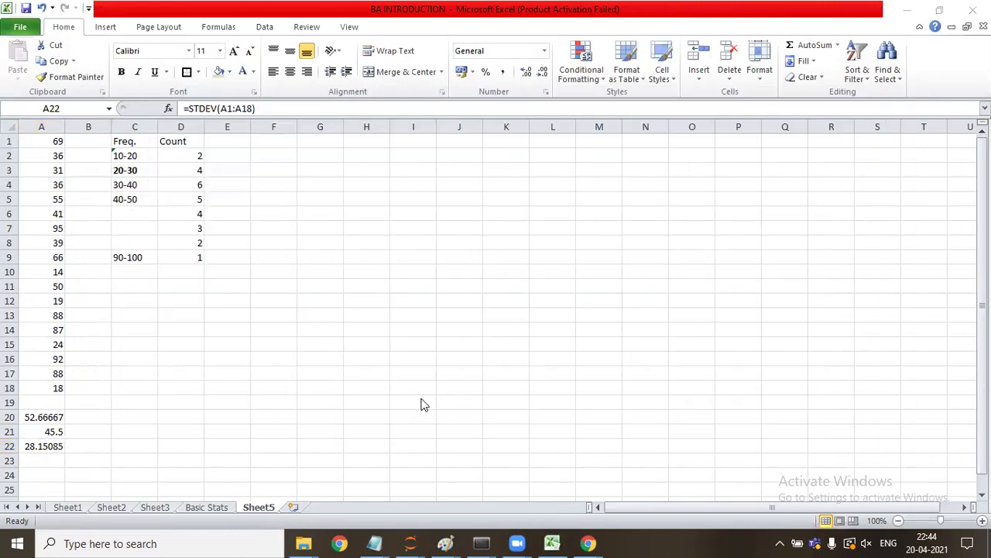
pyautogui.hotkey('alt', 'Tab')
pyautogui.hotkey('alt', 'Tab')
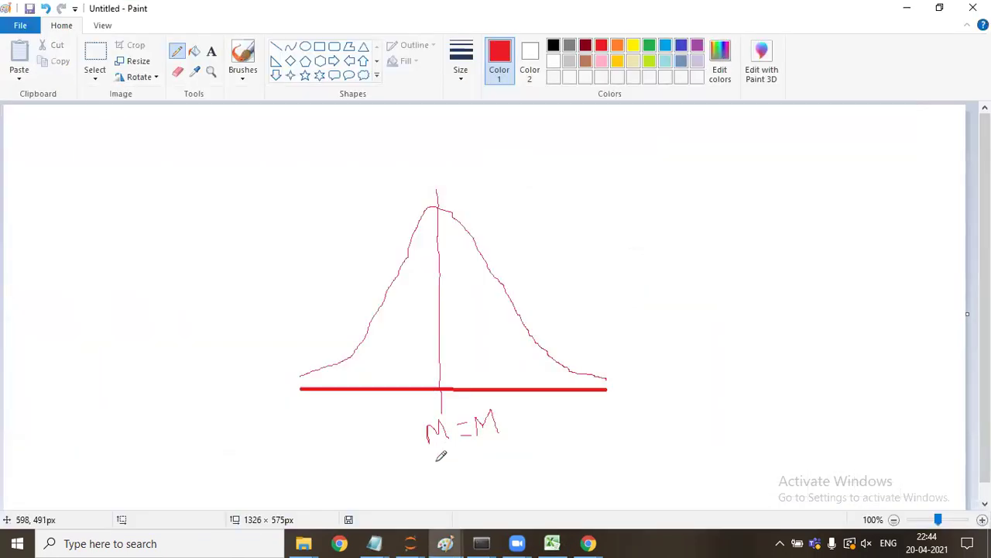
pyautogui.moveTo(443, 456)
pyautogui.mouseDown()
pyautogui.moveTo(433, 465)
pyautogui.moveTo(448, 467)
pyautogui.moveTo(433, 474)
pyautogui.moveTo(467, 451)
pyautogui.mouseUp()
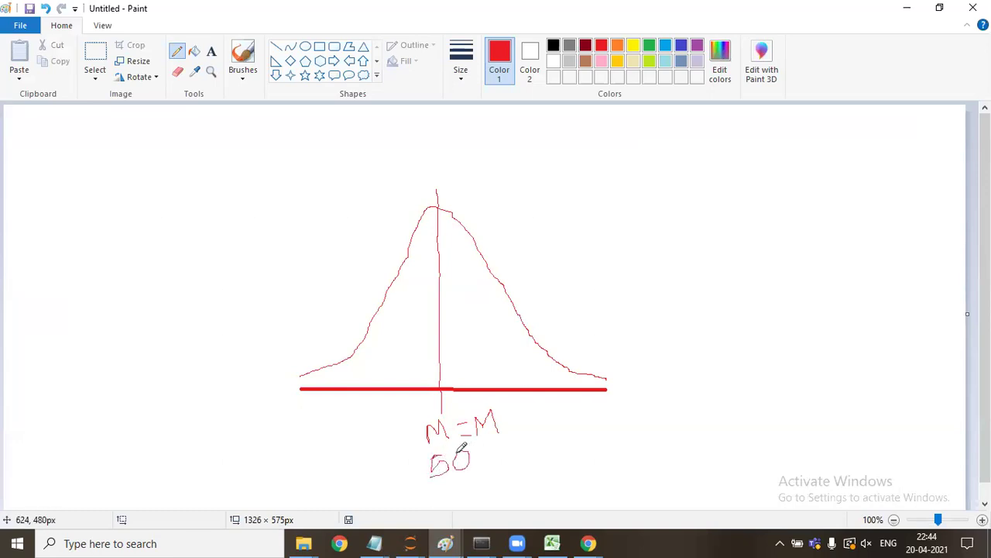
pyautogui.moveTo(649, 124)
pyautogui.mouseDown()
pyautogui.moveTo(631, 145)
pyautogui.moveTo(673, 147)
pyautogui.moveTo(713, 132)
pyautogui.moveTo(731, 141)
pyautogui.moveTo(754, 126)
pyautogui.mouseUp()
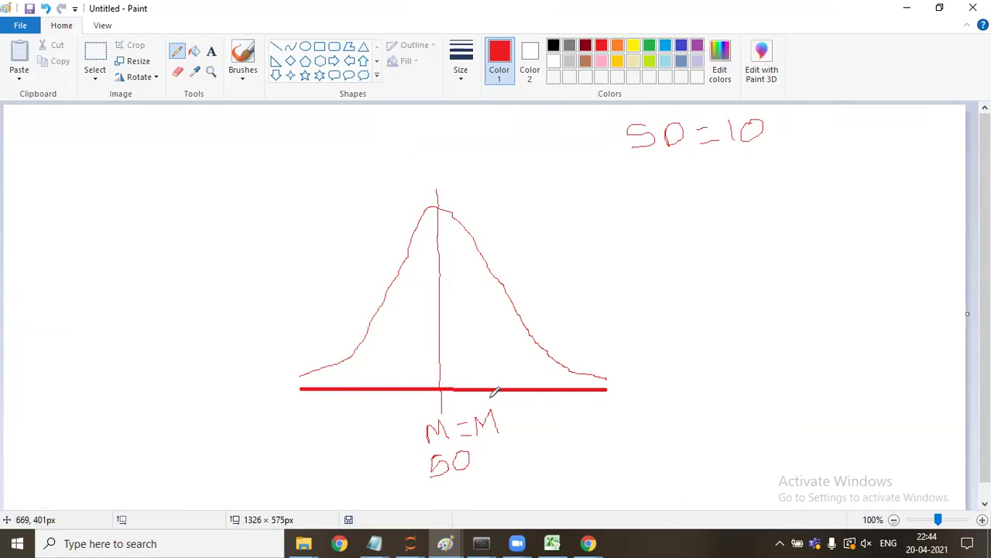
# Step: Draw three black vertical marks across the baseline, spaced out between the centre line and the curve's right end
pyautogui.moveTo(488, 398); pyautogui.dragTo(487, 345)
pyautogui.hotkey('ctrl', 'z')
pyautogui.click(559, 48)
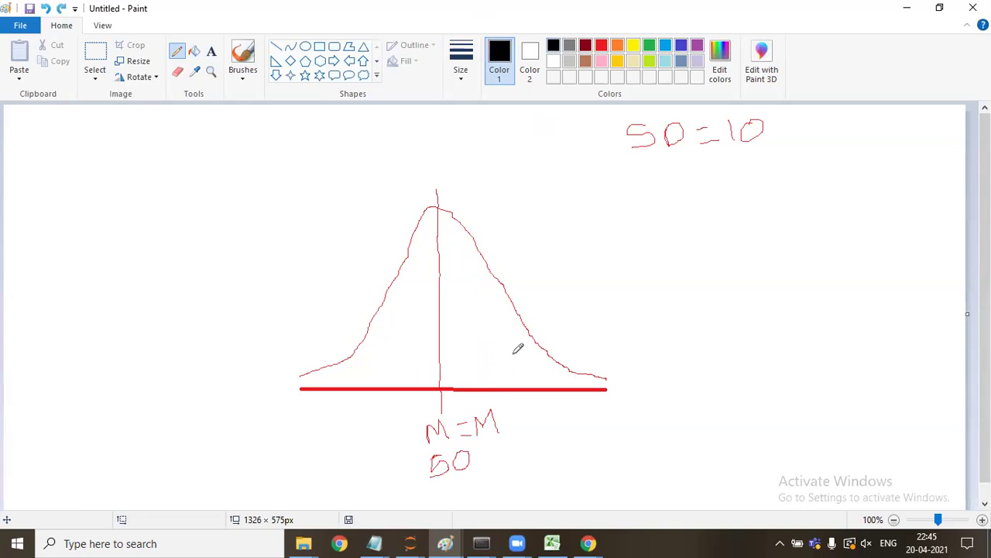
pyautogui.moveTo(495, 399); pyautogui.dragTo(500, 330)
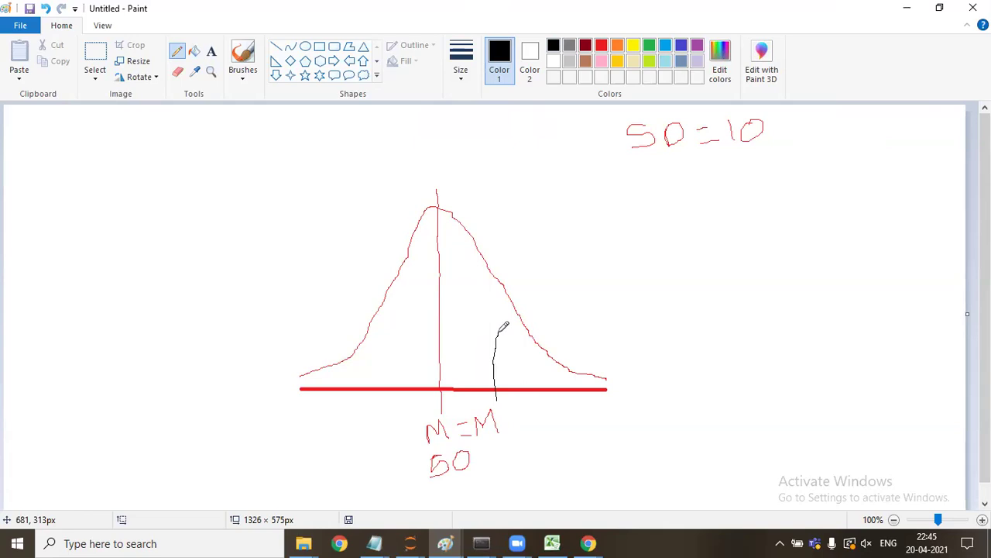
pyautogui.moveTo(540, 396); pyautogui.dragTo(535, 322)
pyautogui.moveTo(597, 386); pyautogui.dragTo(593, 355)
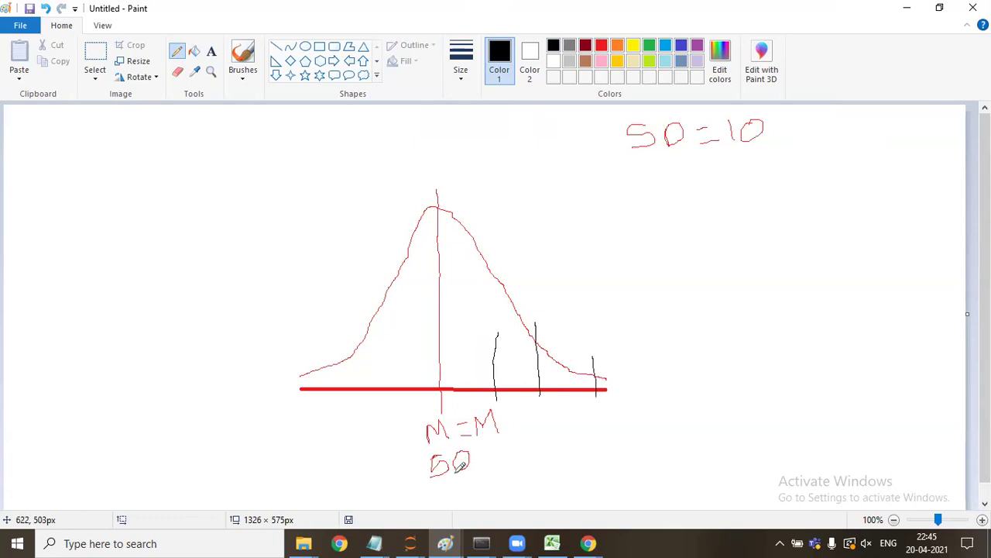
# Step: Label the three marks right of centre 60, 70 and 80 in black, with 1SD, 2 and 3 written beneath them
pyautogui.moveTo(513, 412)
pyautogui.mouseDown()
pyautogui.moveTo(508, 429)
pyautogui.moveTo(514, 419)
pyautogui.mouseUp()
pyautogui.moveTo(504, 453)
pyautogui.mouseDown()
pyautogui.moveTo(502, 467)
pyautogui.moveTo(513, 456)
pyautogui.moveTo(511, 465)
pyautogui.moveTo(527, 439)
pyautogui.moveTo(525, 454)
pyautogui.moveTo(551, 450)
pyautogui.moveTo(556, 463)
pyautogui.mouseUp()
pyautogui.moveTo(596, 435)
pyautogui.mouseDown()
pyautogui.moveTo(609, 438)
pyautogui.moveTo(592, 460)
pyautogui.mouseUp()
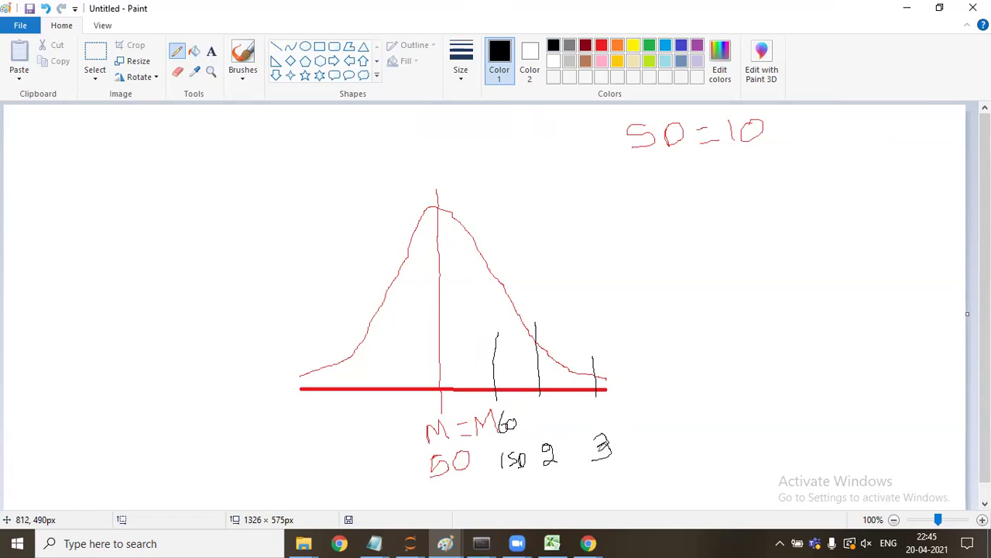
pyautogui.moveTo(594, 402); pyautogui.dragTo(596, 422)
pyautogui.moveTo(533, 410)
pyautogui.mouseDown()
pyautogui.moveTo(544, 409)
pyautogui.moveTo(542, 422)
pyautogui.mouseUp()
pyautogui.moveTo(554, 414)
pyautogui.mouseDown()
pyautogui.moveTo(583, 408)
pyautogui.moveTo(593, 419)
pyautogui.moveTo(596, 401)
pyautogui.moveTo(616, 415)
pyautogui.moveTo(603, 406)
pyautogui.mouseUp()
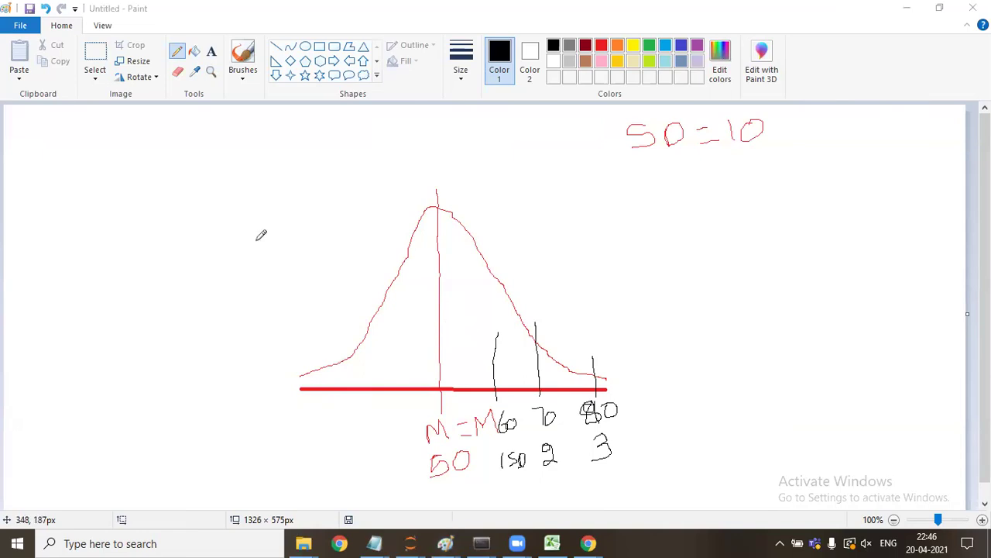
# Step: After a look at the Excel statistics, add three marks left of the centre labelled 40, 30 and 20, with -1SD, 2 and -3 beneath
pyautogui.hotkey('alt', 'Tab')
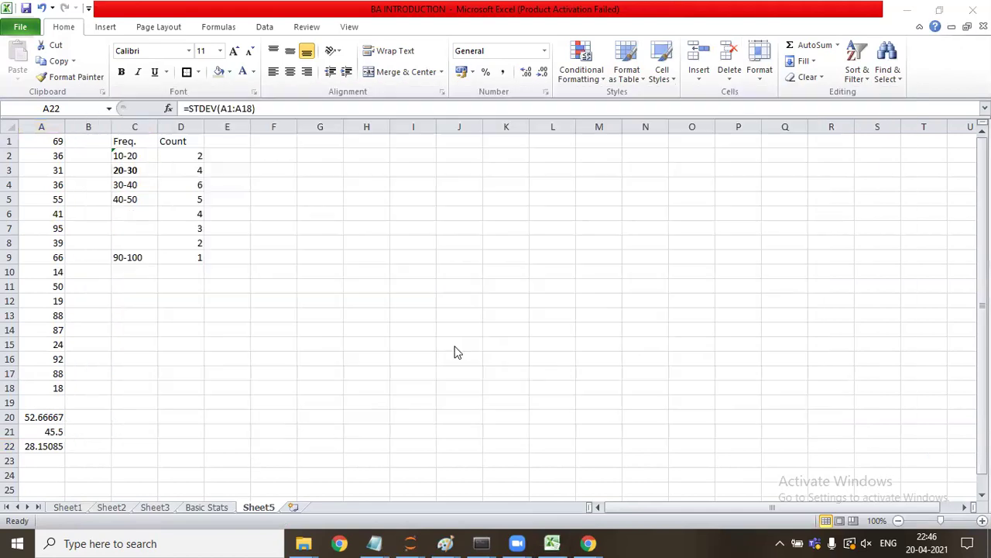
pyautogui.hotkey('alt', 'Tab')
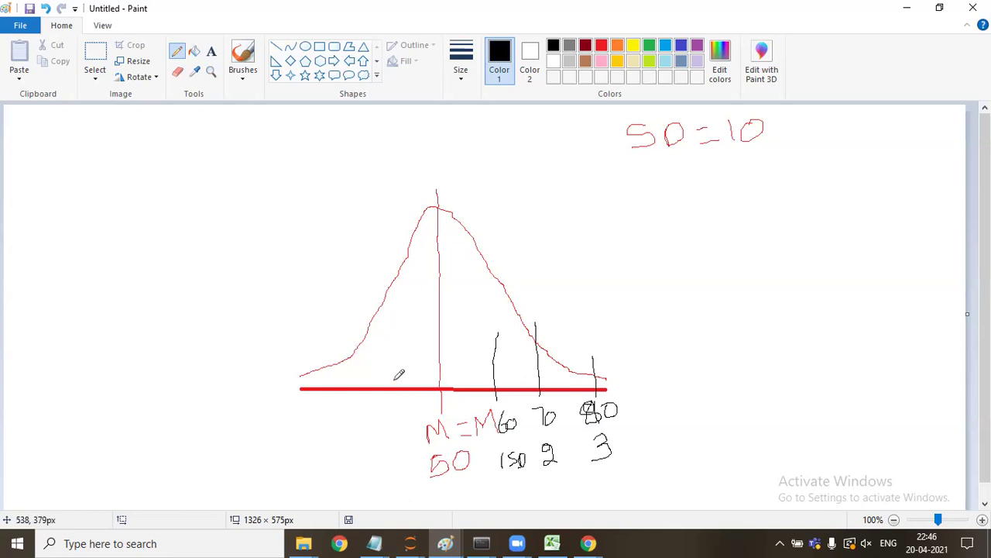
pyautogui.moveTo(399, 366)
pyautogui.mouseDown()
pyautogui.moveTo(402, 432)
pyautogui.moveTo(411, 420)
pyautogui.mouseUp()
pyautogui.moveTo(352, 378)
pyautogui.mouseDown()
pyautogui.moveTo(349, 425)
pyautogui.moveTo(363, 430)
pyautogui.moveTo(360, 412)
pyautogui.mouseUp()
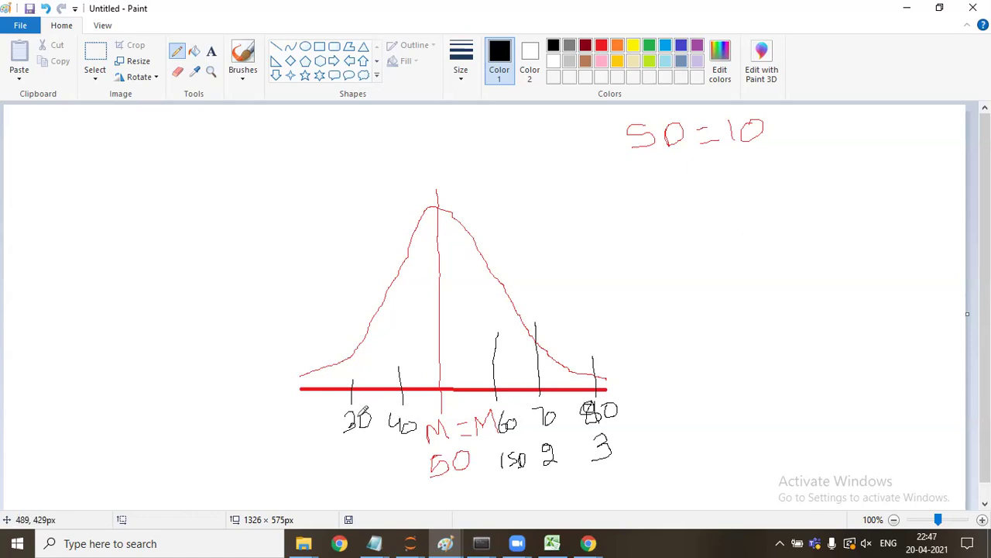
pyautogui.moveTo(305, 382)
pyautogui.mouseDown()
pyautogui.moveTo(304, 416)
pyautogui.moveTo(285, 455)
pyautogui.moveTo(310, 426)
pyautogui.mouseUp()
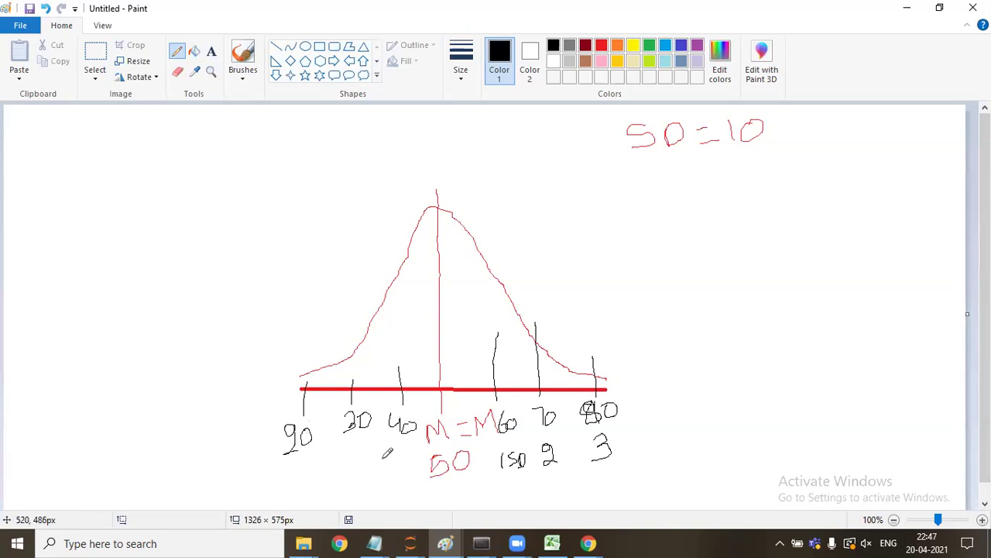
pyautogui.moveTo(379, 463)
pyautogui.mouseDown()
pyautogui.moveTo(399, 476)
pyautogui.moveTo(408, 454)
pyautogui.moveTo(410, 464)
pyautogui.moveTo(355, 460)
pyautogui.moveTo(357, 486)
pyautogui.mouseUp()
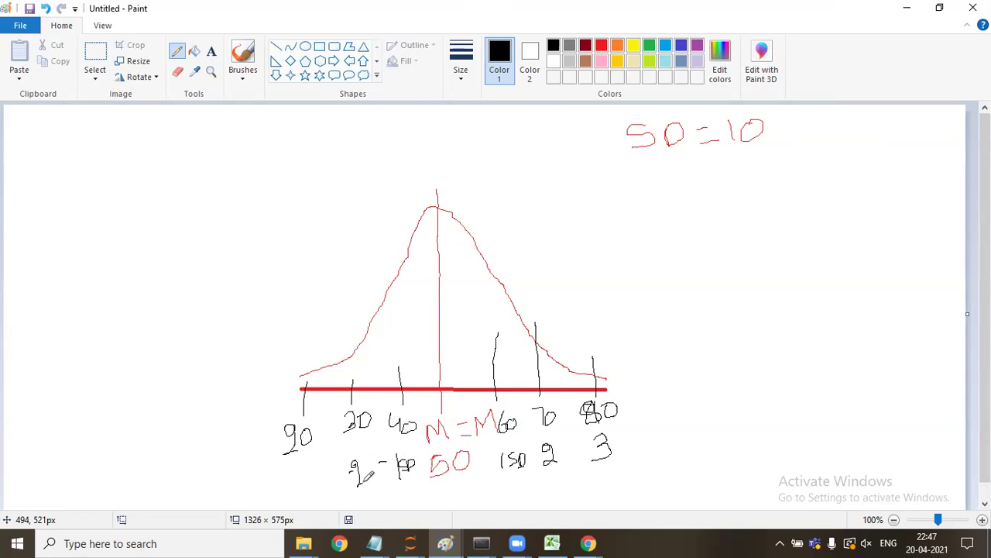
pyautogui.moveTo(280, 478)
pyautogui.mouseDown()
pyautogui.moveTo(299, 457)
pyautogui.moveTo(305, 469)
pyautogui.moveTo(291, 485)
pyautogui.mouseUp()
# Step: Draw a black bracket over the curve from the 20 mark to the 80 mark and label it 99.99%
pyautogui.moveTo(306, 349)
pyautogui.mouseDown()
pyautogui.moveTo(327, 175)
pyautogui.moveTo(347, 157)
pyautogui.moveTo(458, 156)
pyautogui.moveTo(598, 180)
pyautogui.moveTo(599, 353)
pyautogui.mouseUp()
pyautogui.moveTo(427, 117)
pyautogui.mouseDown()
pyautogui.moveTo(414, 122)
pyautogui.moveTo(427, 160)
pyautogui.mouseUp()
pyautogui.moveTo(443, 121)
pyautogui.mouseDown()
pyautogui.moveTo(446, 141)
pyautogui.moveTo(454, 135)
pyautogui.mouseUp()
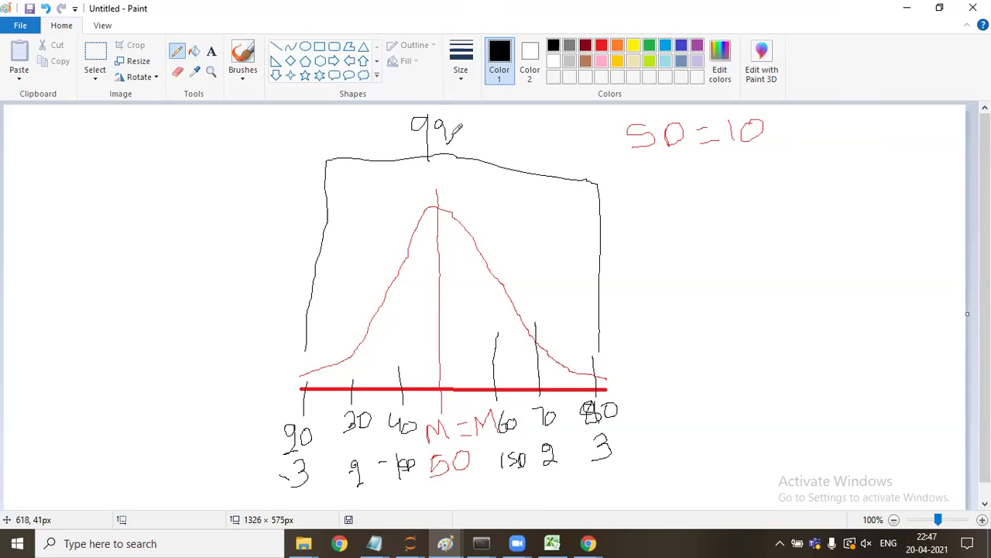
pyautogui.hotkey('ctrl', 'z')
pyautogui.click(466, 124)
pyautogui.moveTo(476, 120)
pyautogui.mouseDown()
pyautogui.moveTo(492, 136)
pyautogui.moveTo(515, 129)
pyautogui.mouseUp()
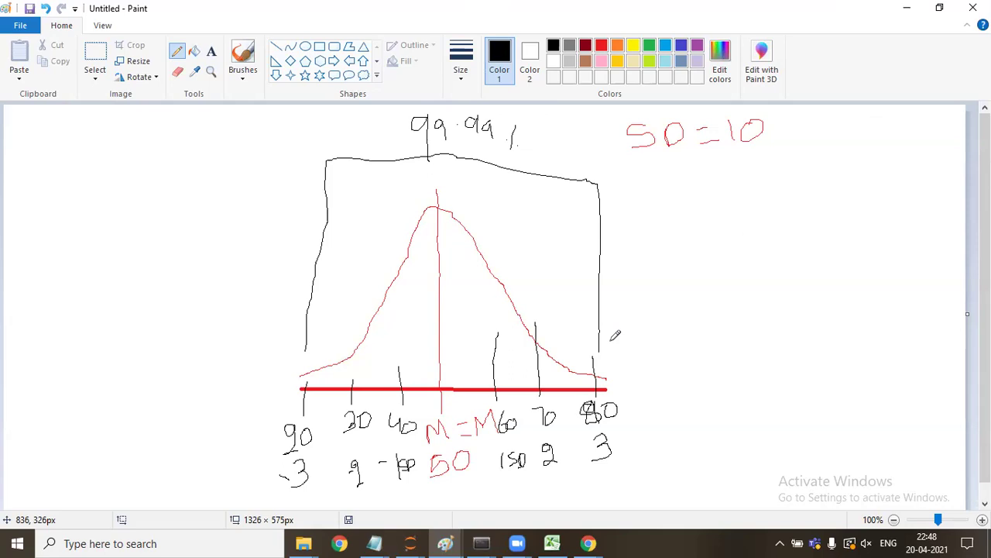
# Step: Switch to the Excel statistics sheet and select the random values in A1:A18
pyautogui.hotkey('alt', 'Tab')
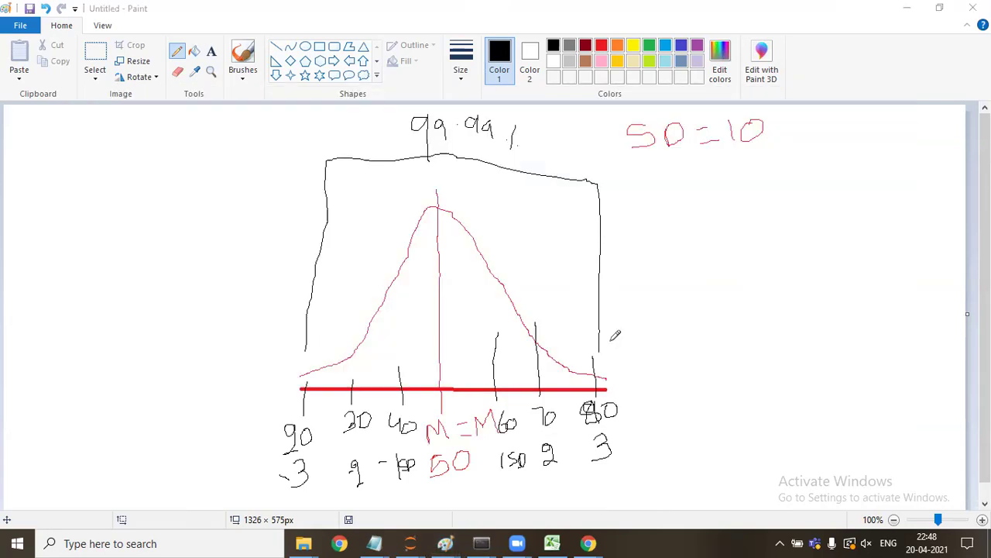
pyautogui.hotkey('alt', 'Tab')
pyautogui.hotkey('alt', 'Tab')
pyautogui.press('Down')
pyautogui.press('Down')
pyautogui.press('Down')
pyautogui.press('Down')
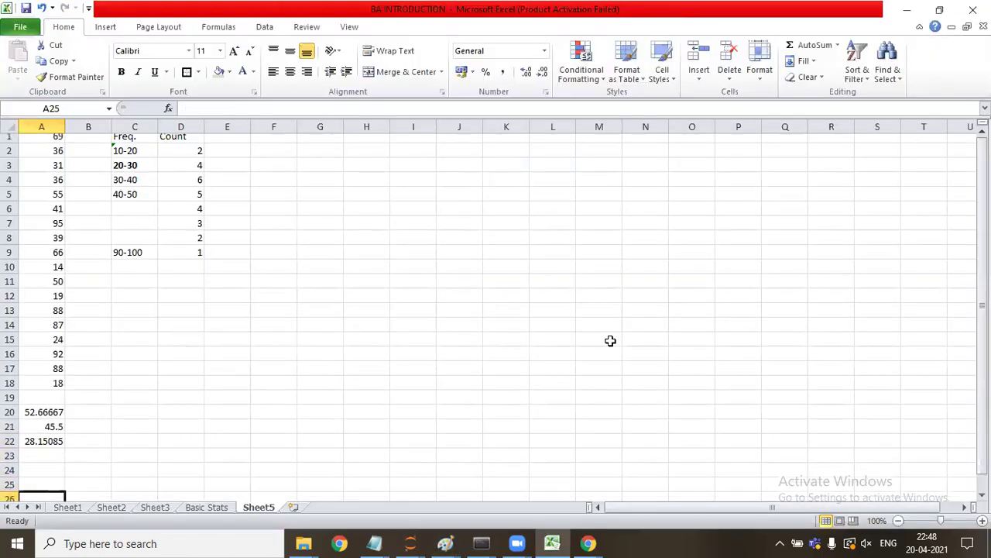
pyautogui.press('Up')
pyautogui.press('Up')
pyautogui.press('Up')
pyautogui.press('Up')
pyautogui.press('Up')
pyautogui.press('Up')
pyautogui.press('Up')
pyautogui.press('Up')
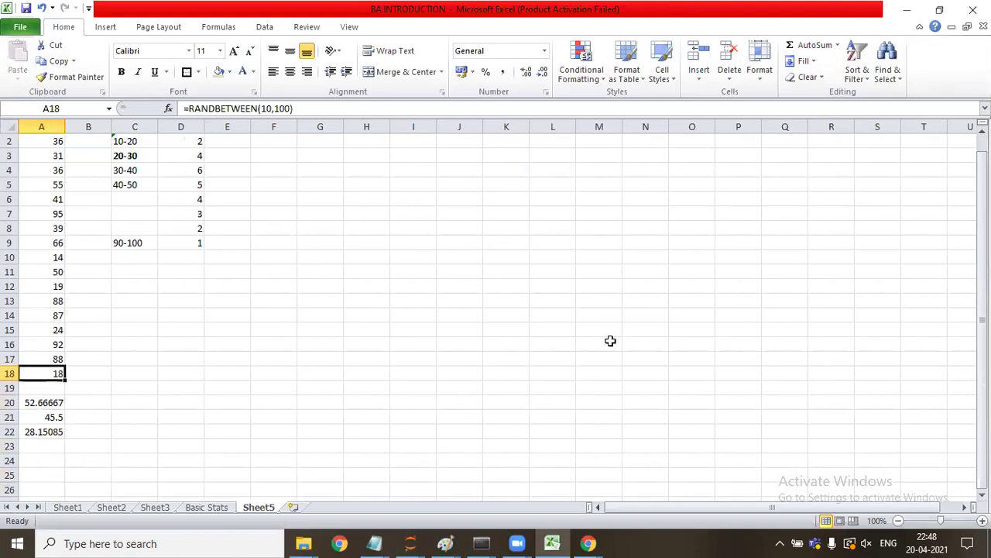
pyautogui.hotkey('shift', 'Up')
pyautogui.hotkey('shift', 'Up')
pyautogui.hotkey('shift', 'Up')
pyautogui.hotkey('shift', 'Up')
pyautogui.hotkey('shift', 'Up')
pyautogui.hotkey('shift', 'Up')
pyautogui.hotkey('shift', 'Up')
pyautogui.hotkey('shift', 'Up')
pyautogui.hotkey('shift', 'Up')
pyautogui.hotkey('shift', 'Up')
pyautogui.hotkey('shift', 'Up')
pyautogui.hotkey('shift', 'Up')
pyautogui.hotkey('shift', 'Up')
pyautogui.hotkey('shift', 'Up')
pyautogui.hotkey('shift', 'Up')
pyautogui.hotkey('shift', 'Up')
pyautogui.hotkey('shift', 'Up')
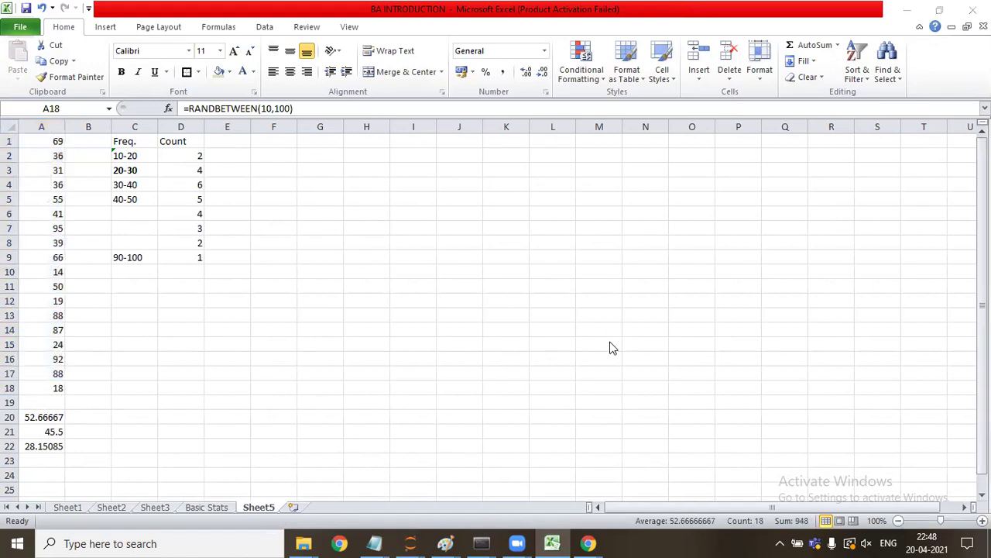
# Step: Back in Paint, write M + 3SD = 80 and M - 3SD = 20 in black beside the curve, beneath the SD note
pyautogui.hotkey('alt', 'Tab')
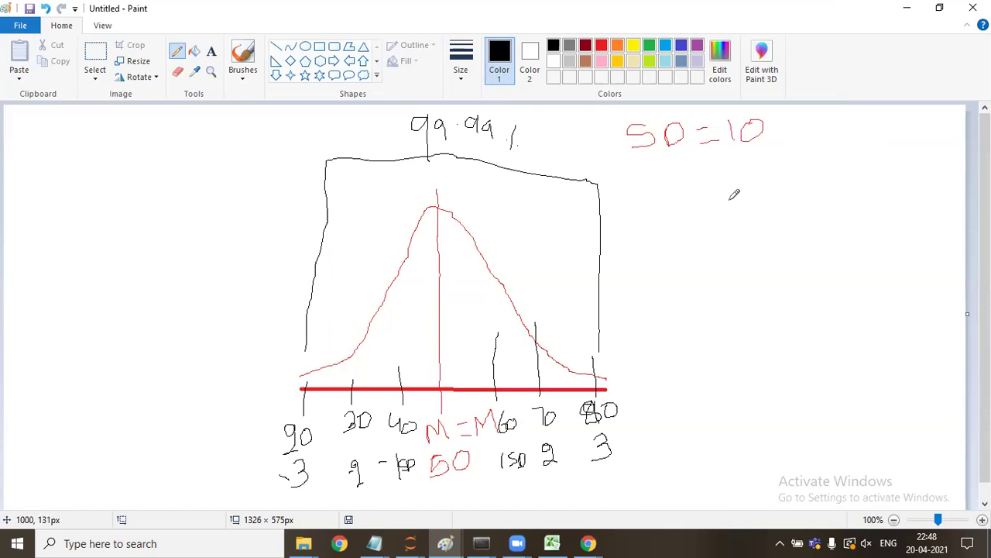
pyautogui.moveTo(683, 260)
pyautogui.mouseDown()
pyautogui.moveTo(700, 233)
pyautogui.moveTo(714, 244)
pyautogui.mouseUp()
pyautogui.moveTo(723, 241)
pyautogui.mouseDown()
pyautogui.moveTo(741, 241)
pyautogui.moveTo(732, 251)
pyautogui.moveTo(789, 232)
pyautogui.moveTo(824, 248)
pyautogui.moveTo(830, 225)
pyautogui.moveTo(866, 235)
pyautogui.mouseUp()
pyautogui.click(757, 231)
pyautogui.moveTo(852, 242); pyautogui.dragTo(891, 243)
pyautogui.moveTo(913, 203)
pyautogui.mouseDown()
pyautogui.moveTo(898, 242)
pyautogui.moveTo(913, 218)
pyautogui.moveTo(926, 232)
pyautogui.moveTo(930, 217)
pyautogui.mouseUp()
pyautogui.moveTo(689, 328)
pyautogui.mouseDown()
pyautogui.moveTo(689, 295)
pyautogui.moveTo(706, 294)
pyautogui.moveTo(711, 325)
pyautogui.moveTo(776, 284)
pyautogui.moveTo(767, 310)
pyautogui.moveTo(790, 305)
pyautogui.moveTo(805, 285)
pyautogui.moveTo(804, 311)
pyautogui.moveTo(861, 302)
pyautogui.moveTo(863, 291)
pyautogui.moveTo(896, 280)
pyautogui.moveTo(903, 297)
pyautogui.mouseUp()
pyautogui.moveTo(915, 283)
pyautogui.mouseDown()
pyautogui.moveTo(908, 293)
pyautogui.moveTo(920, 277)
pyautogui.mouseUp()
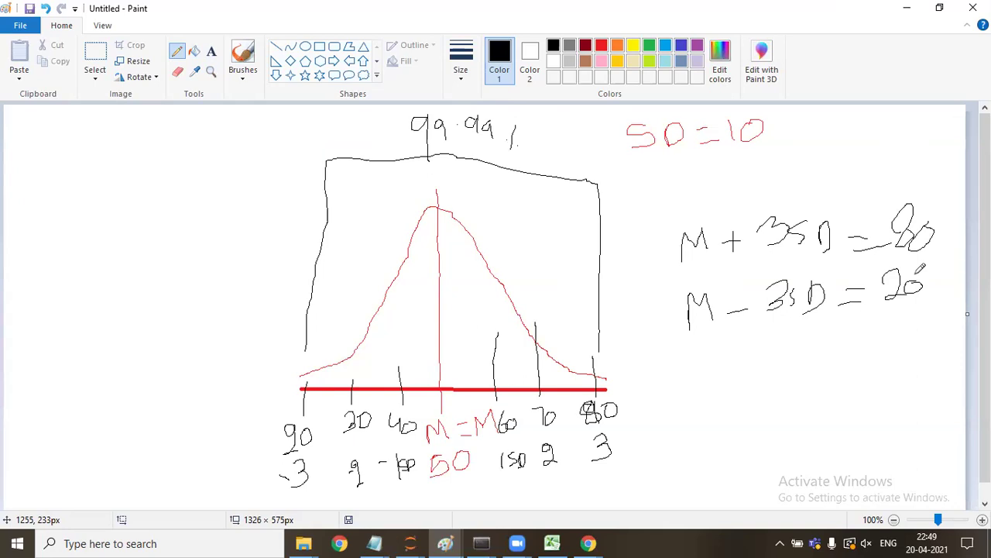
# Step: Return to the Excel sheet and replace the value in A17 with the outlier 800
pyautogui.hotkey('alt', 'Tab')
pyautogui.hotkey('alt', 'Tab')
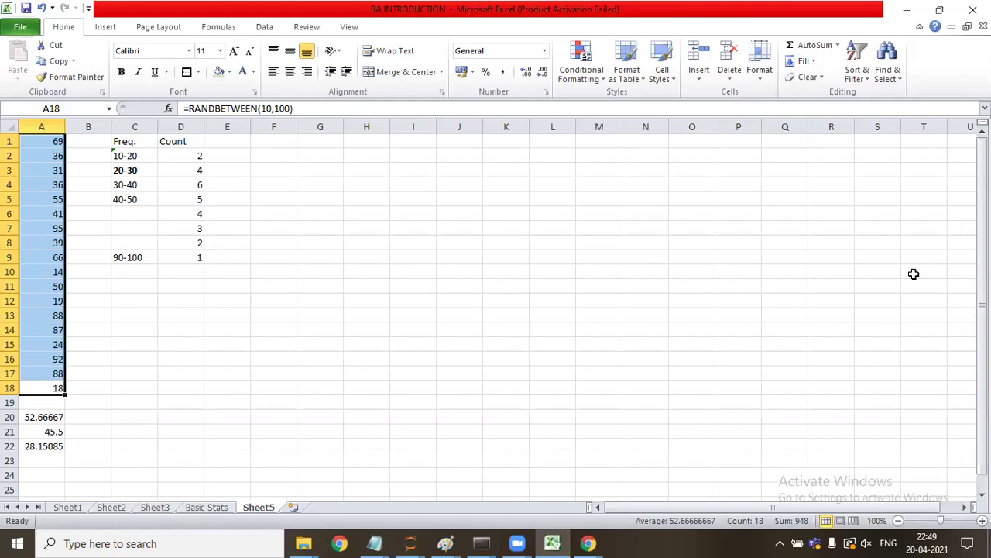
pyautogui.press('Down')
pyautogui.press('Up')
pyautogui.press('Up')
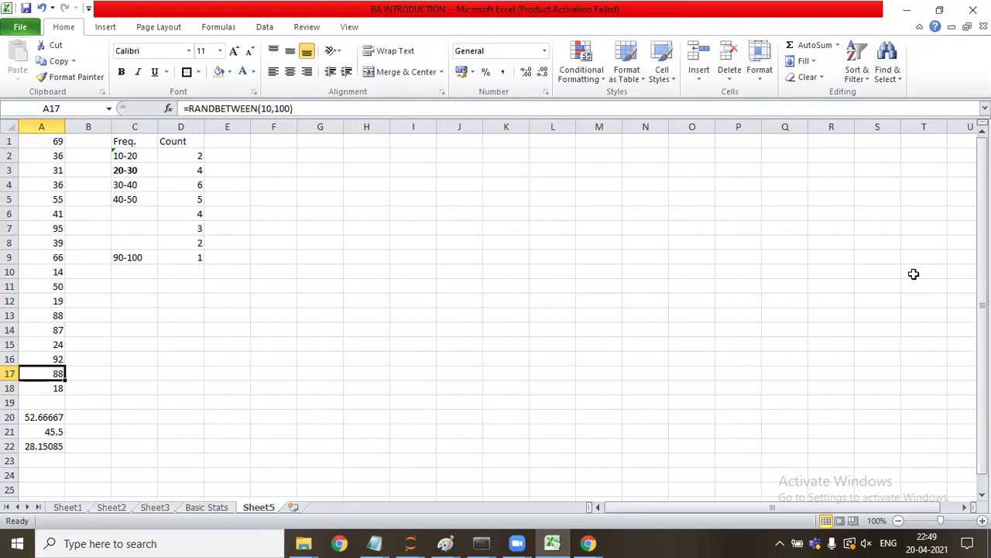
pyautogui.write('800')
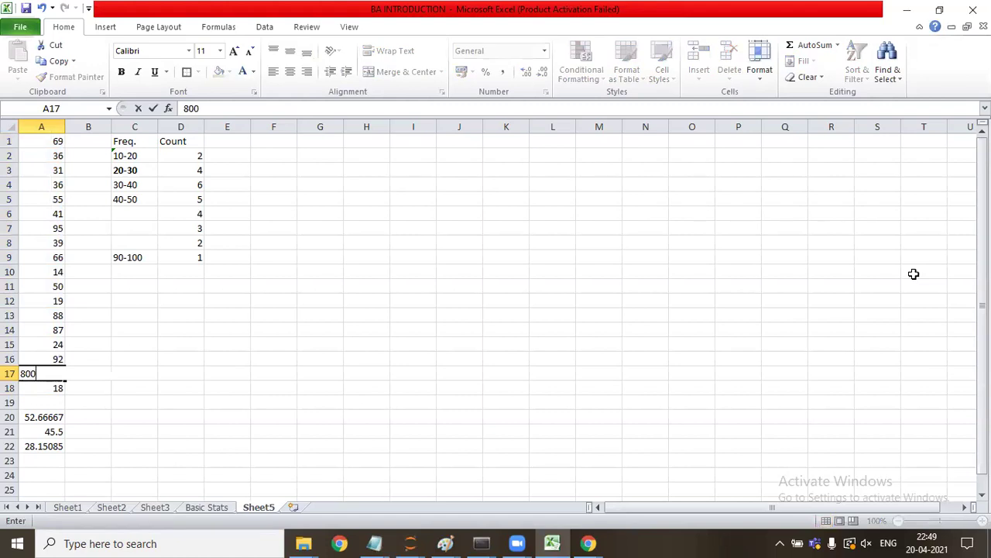
pyautogui.press('Up')
# Step: Replace the value in A10 with the outlier 9800
pyautogui.press('Up')
pyautogui.press('Up')
pyautogui.press('Up')
pyautogui.press('Up')
pyautogui.press('Up')
pyautogui.press('Up')
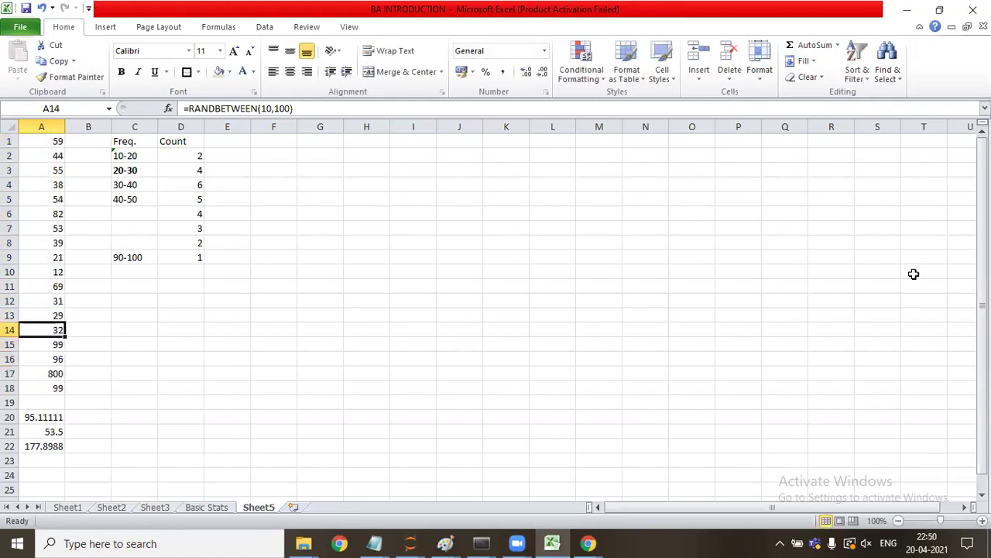
pyautogui.write('9800')
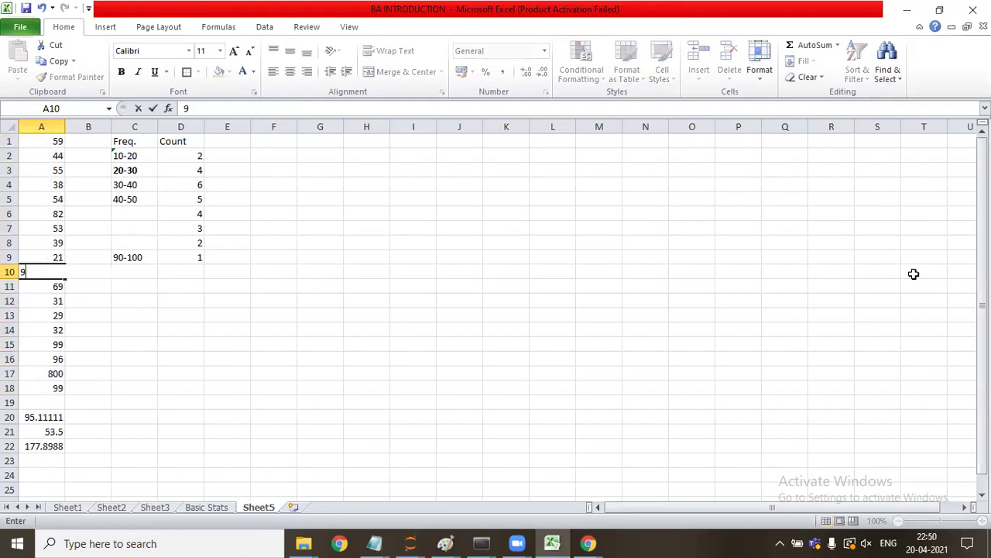
pyautogui.press('Return')
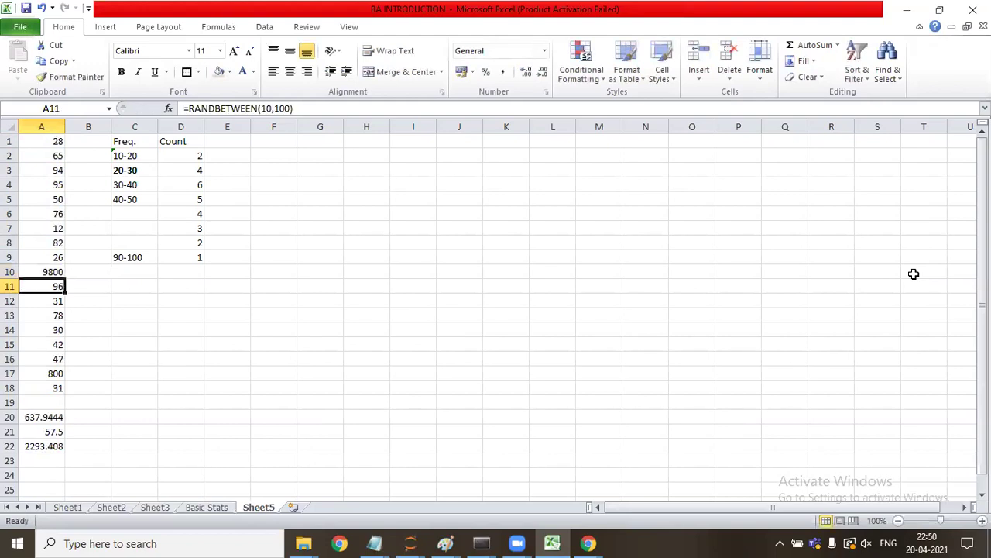
# Step: Replace the value in A7 with the outlier 2200
pyautogui.press('Up')
pyautogui.press('Up')
pyautogui.press('Up')
pyautogui.press('Up')
pyautogui.write('2200')
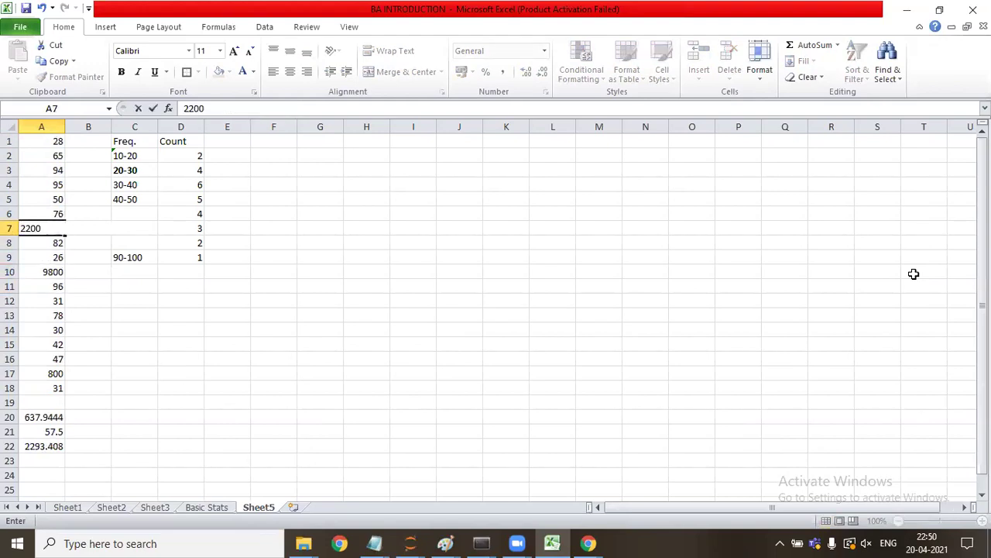
pyautogui.press('Return')
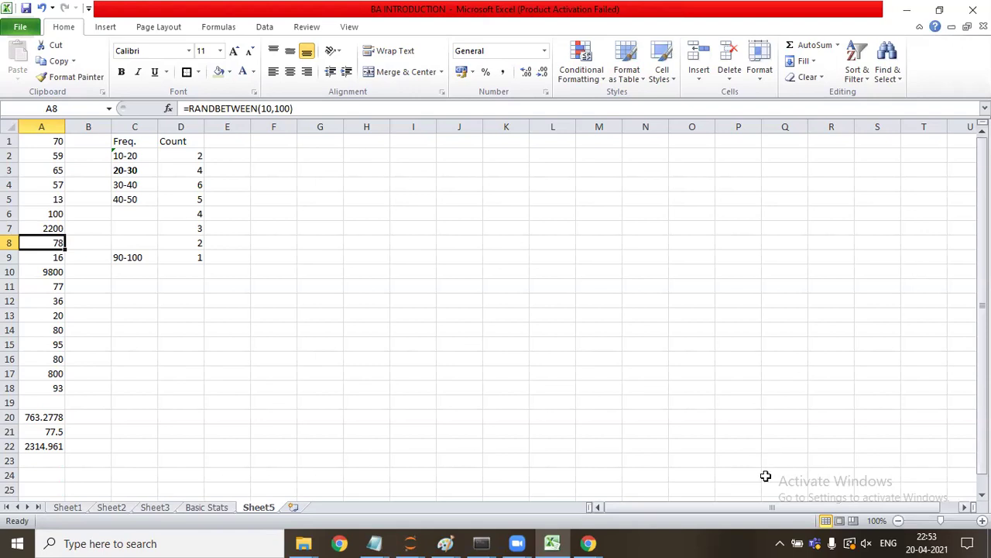
# Step: Open the Basic Stats sheet to review the notes on mean, dispersion and shape
pyautogui.click(105, 401)
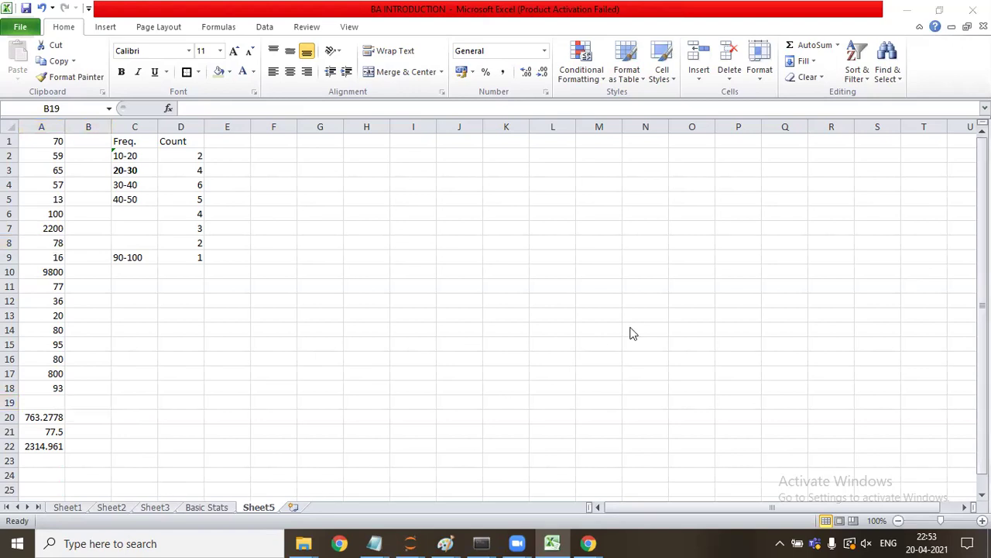
pyautogui.click(171, 524)
pyautogui.hotkey('ctrl', 'pageup')
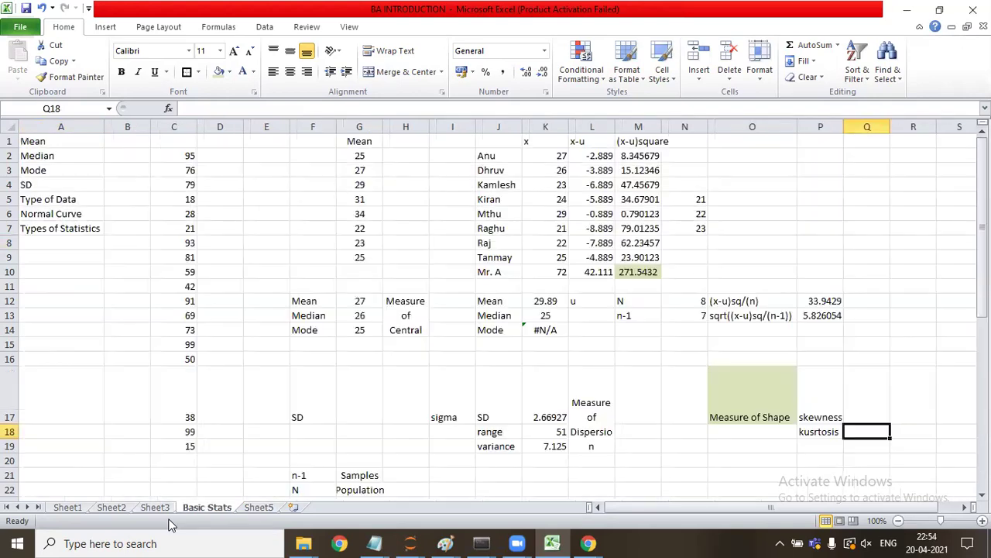